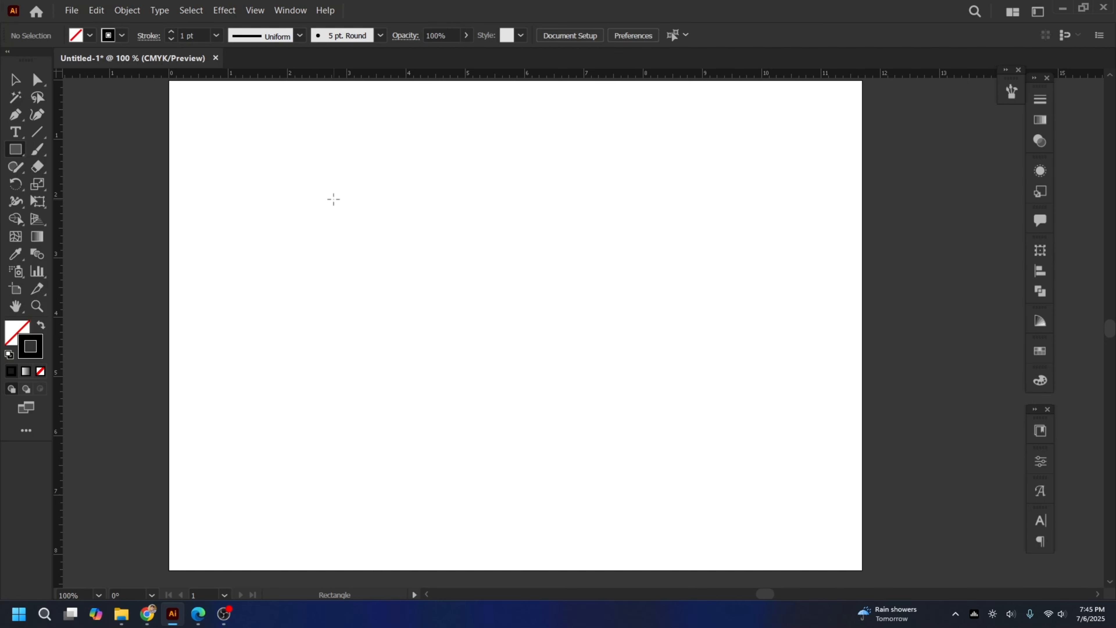
Step: Draw a rectangle about 2.9 in wide and 3 in tall on the left half of the artboard, then switch to the Selection tool
{"action": "mouse_move", "coordinate": [333, 199]}
{"action": "left_mouse_down"}
{"action": "mouse_move", "coordinate": [498, 362]}
{"action": "mouse_move", "coordinate": [642, 479]}
{"action": "mouse_move", "coordinate": [551, 344]}
{"action": "mouse_move", "coordinate": [484, 281]}
{"action": "mouse_move", "coordinate": [424, 278]}
{"action": "mouse_move", "coordinate": [490, 458]}
{"action": "mouse_move", "coordinate": [699, 508]}
{"action": "mouse_move", "coordinate": [439, 309]}
{"action": "mouse_move", "coordinate": [730, 491]}
{"action": "mouse_move", "coordinate": [503, 375]}
{"action": "left_mouse_up"}
{"action": "left_click", "coordinate": [15, 79]}
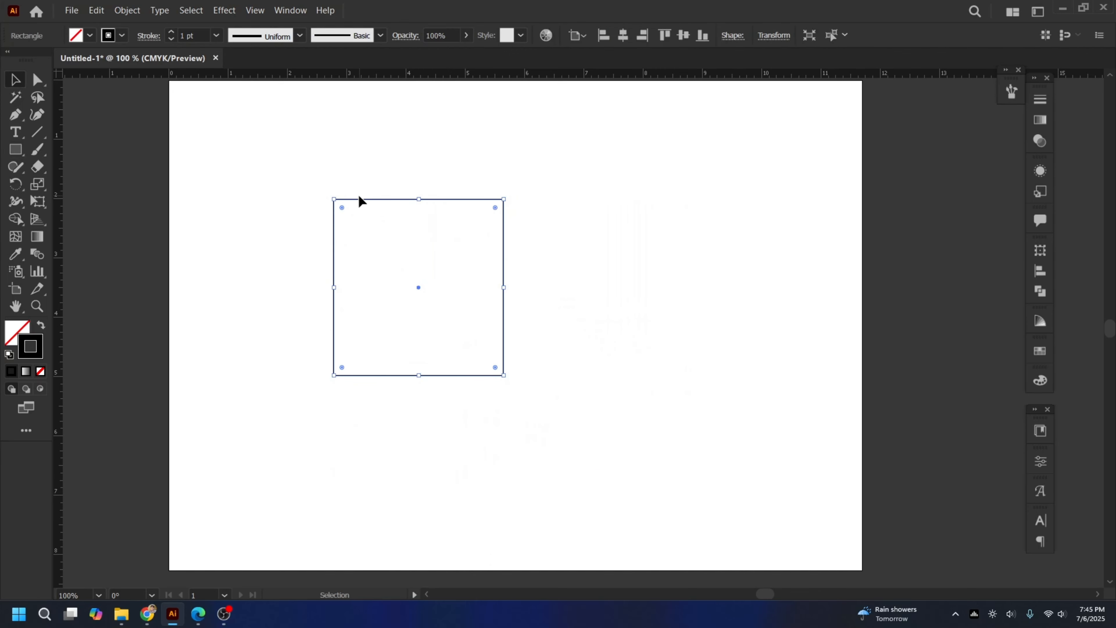
Step: Practise selecting and deselecting the rectangle, both with marquees drawn around it and by its outline
{"action": "left_click", "coordinate": [298, 164]}
{"action": "left_click_drag", "start_coordinate": [256, 131], "coordinate": [560, 378]}
{"action": "left_click", "coordinate": [246, 235]}
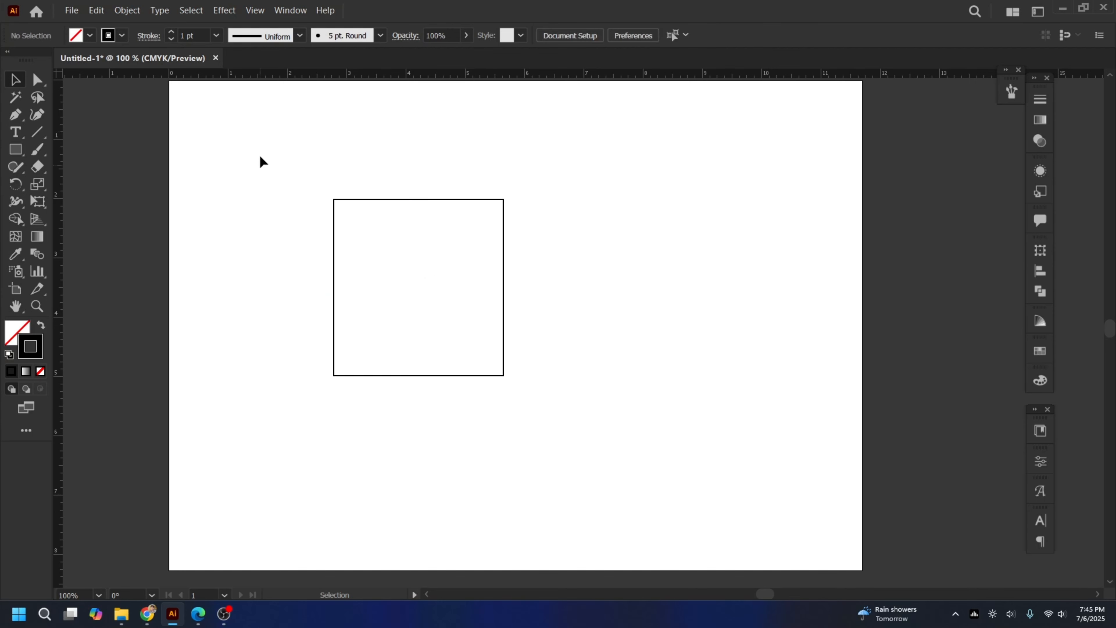
{"action": "left_click_drag", "start_coordinate": [260, 139], "coordinate": [598, 420]}
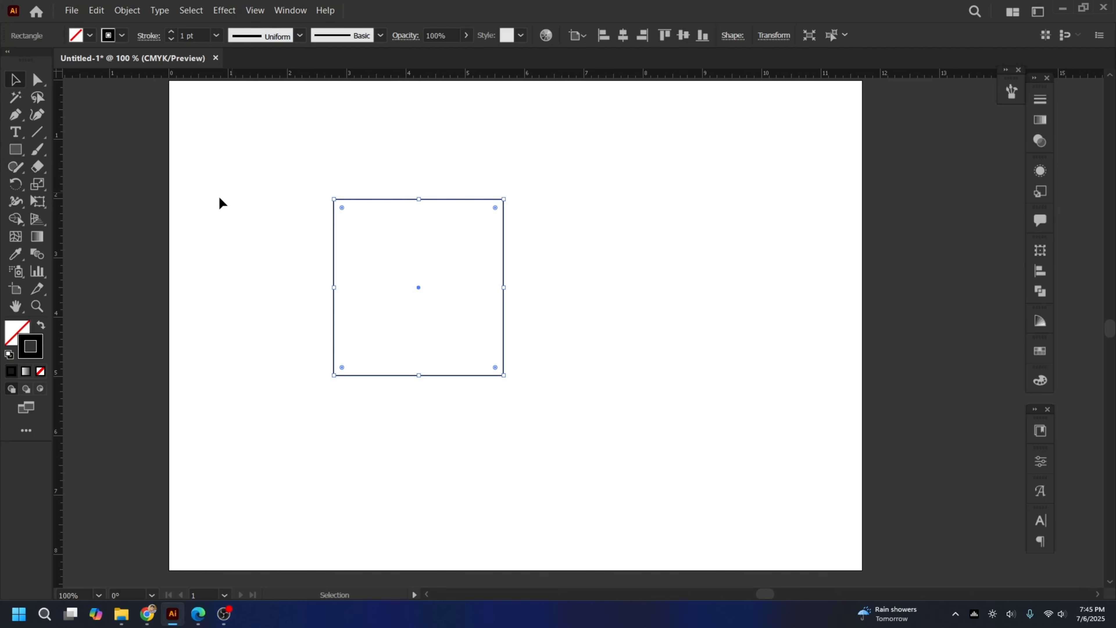
{"action": "left_click", "coordinate": [342, 173]}
{"action": "left_click_drag", "start_coordinate": [248, 166], "coordinate": [581, 441]}
{"action": "left_click", "coordinate": [407, 142]}
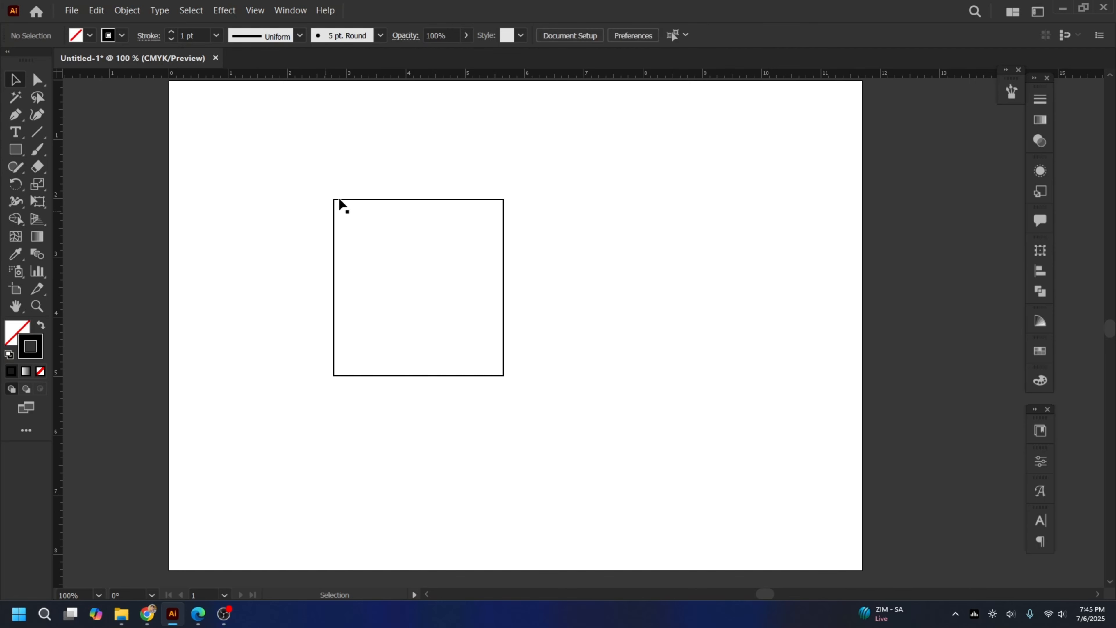
{"action": "left_click", "coordinate": [398, 199]}
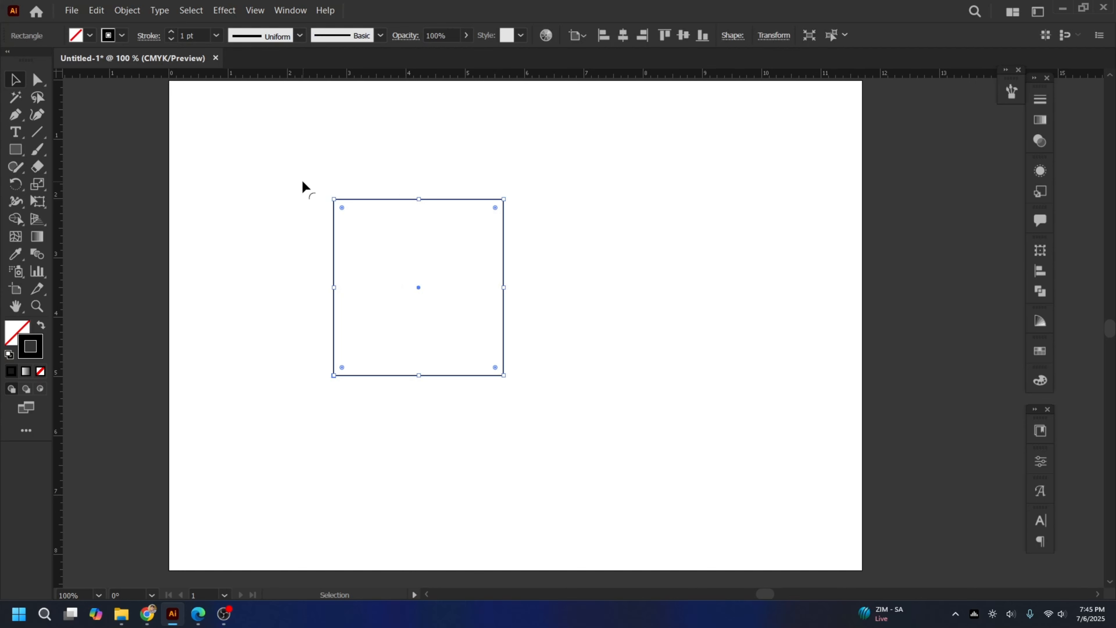
{"action": "left_click", "coordinate": [328, 195]}
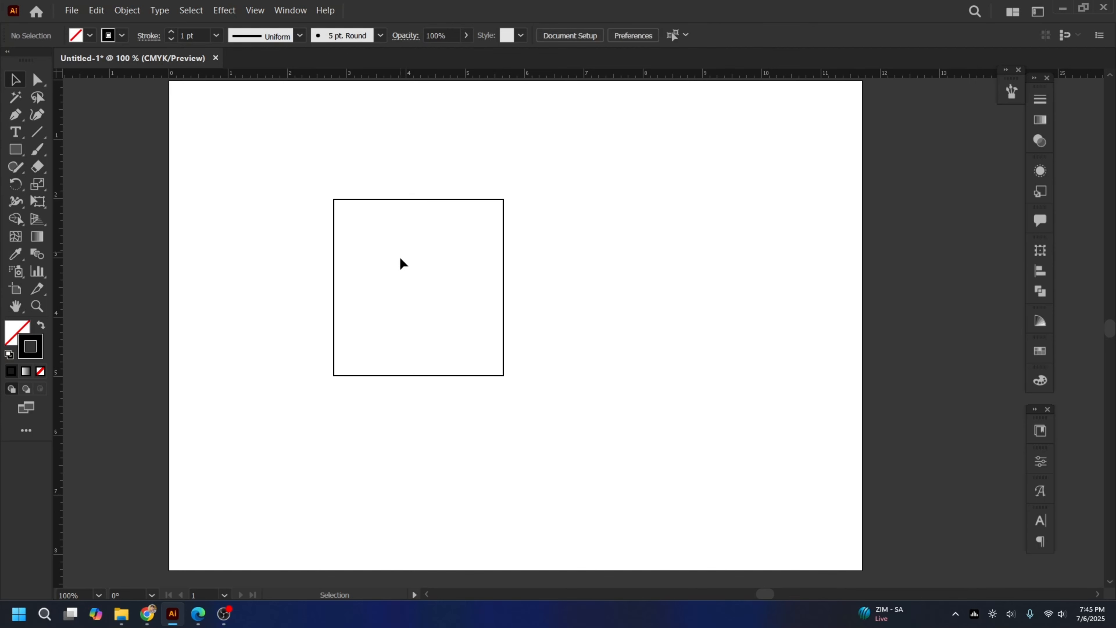
{"action": "left_click_drag", "start_coordinate": [321, 157], "coordinate": [535, 435]}
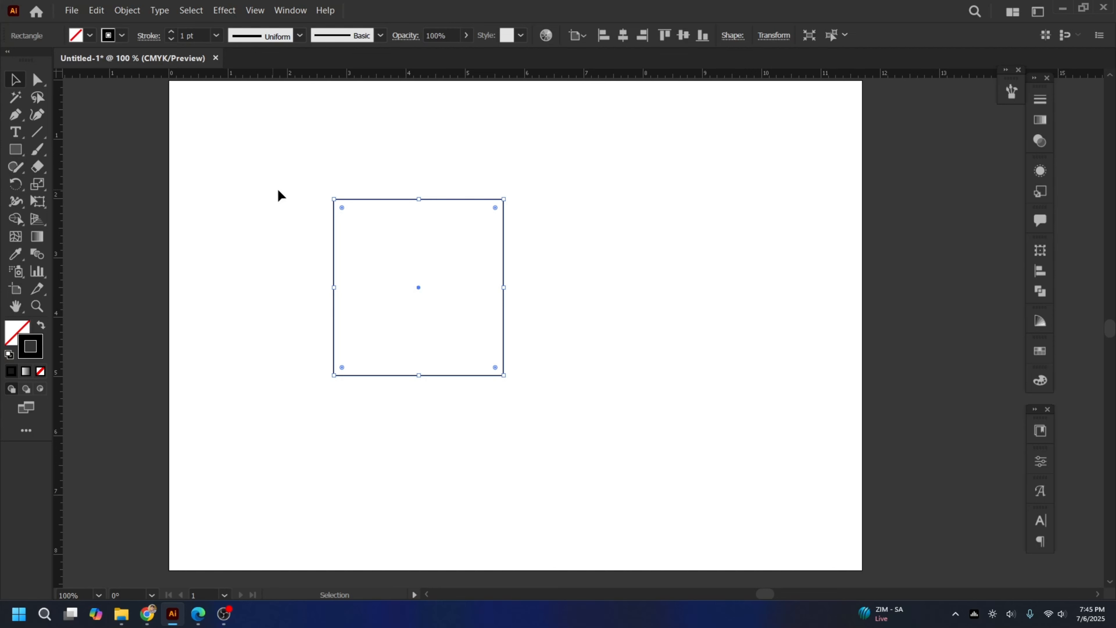
Step: Select the rectangle and pull in all four of its sides until it is about 1.7 in wide and 1.1 in tall
{"action": "left_click_drag", "start_coordinate": [260, 132], "coordinate": [534, 445]}
{"action": "left_click_drag", "start_coordinate": [422, 200], "coordinate": [427, 282]}
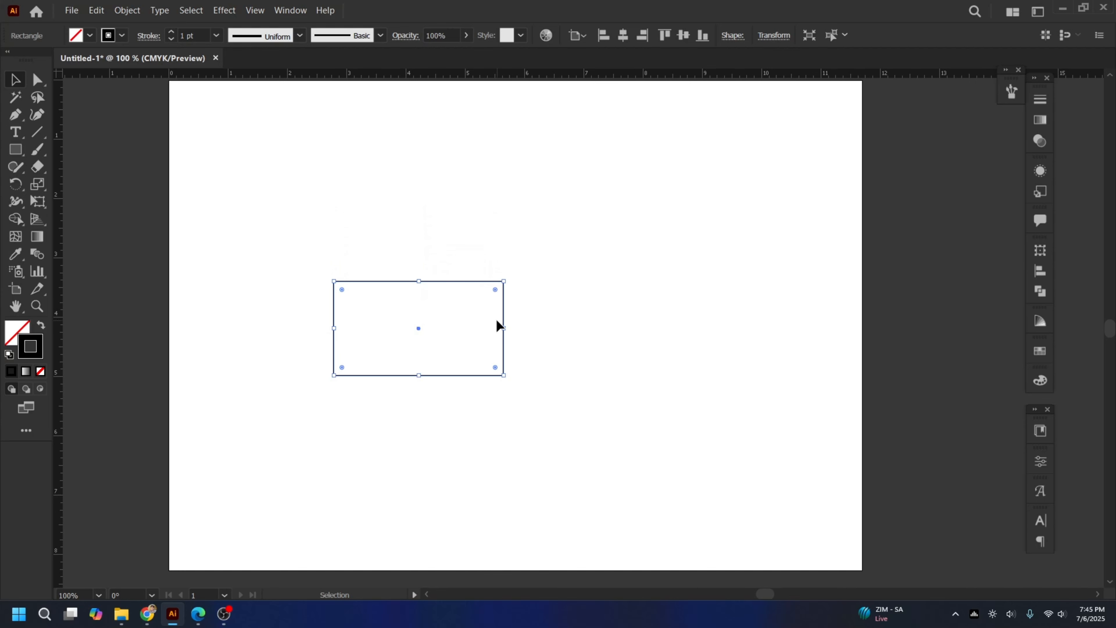
{"action": "left_click_drag", "start_coordinate": [504, 330], "coordinate": [450, 330]}
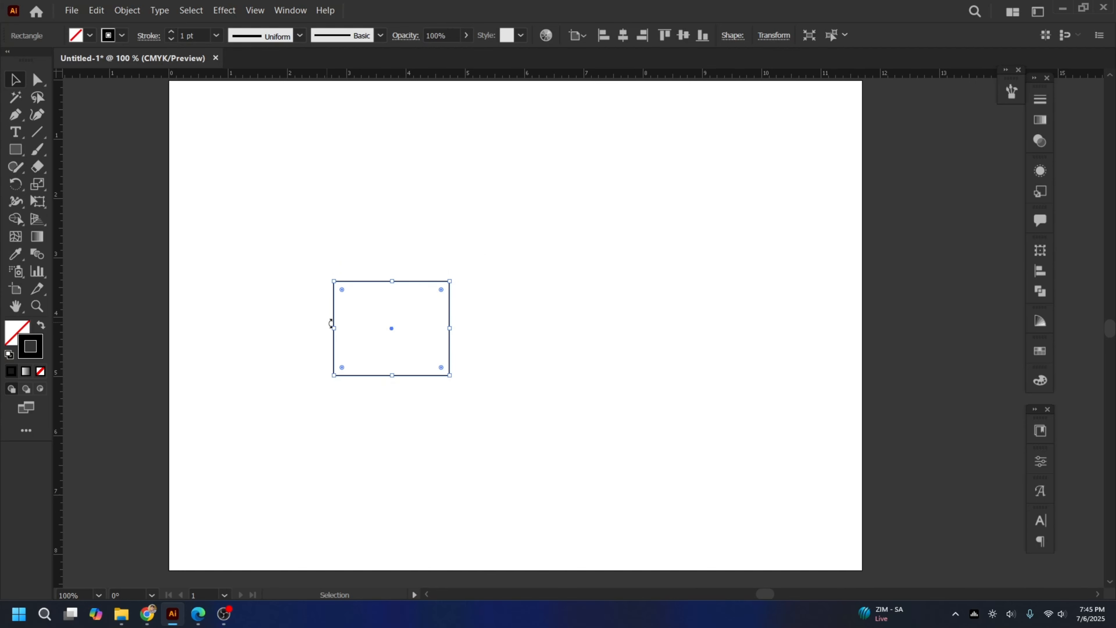
{"action": "left_click_drag", "start_coordinate": [334, 326], "coordinate": [348, 326]}
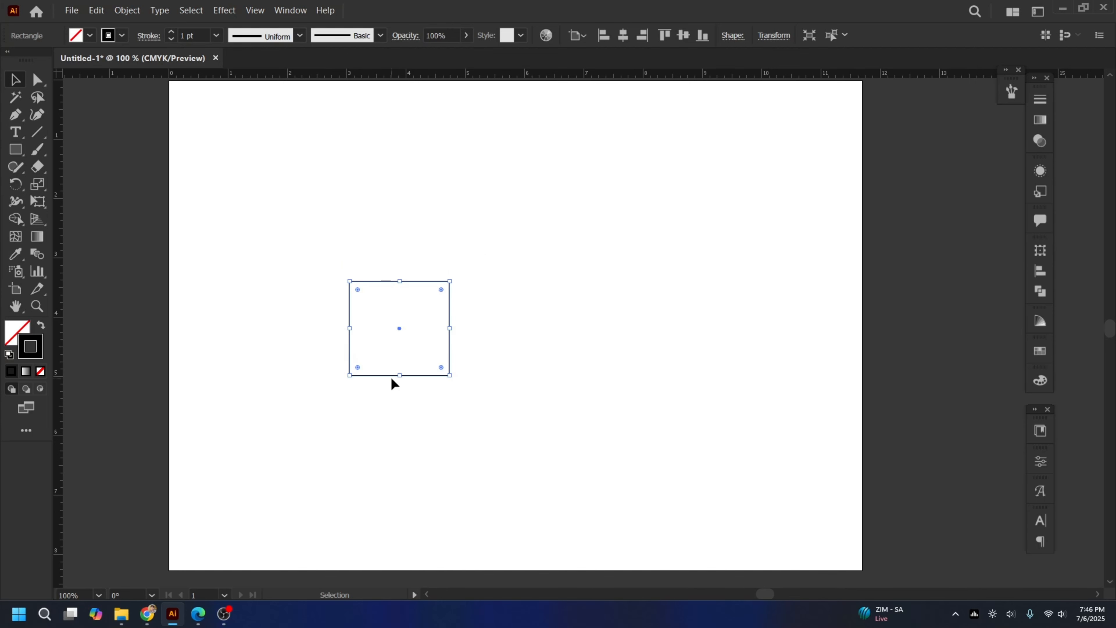
{"action": "left_click_drag", "start_coordinate": [393, 375], "coordinate": [400, 347]}
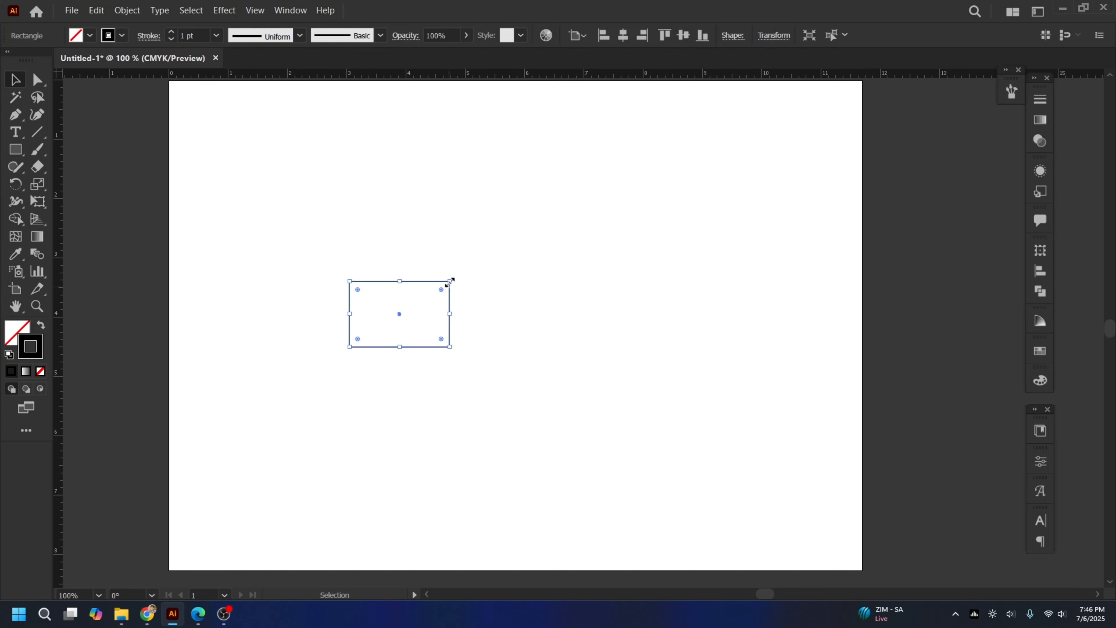
Step: Scale the rectangle up proportionally from its upper-right corner, then from its centre, to about 3.5 by 2.3 in
{"action": "left_click_drag", "start_coordinate": [450, 280], "coordinate": [545, 218]}
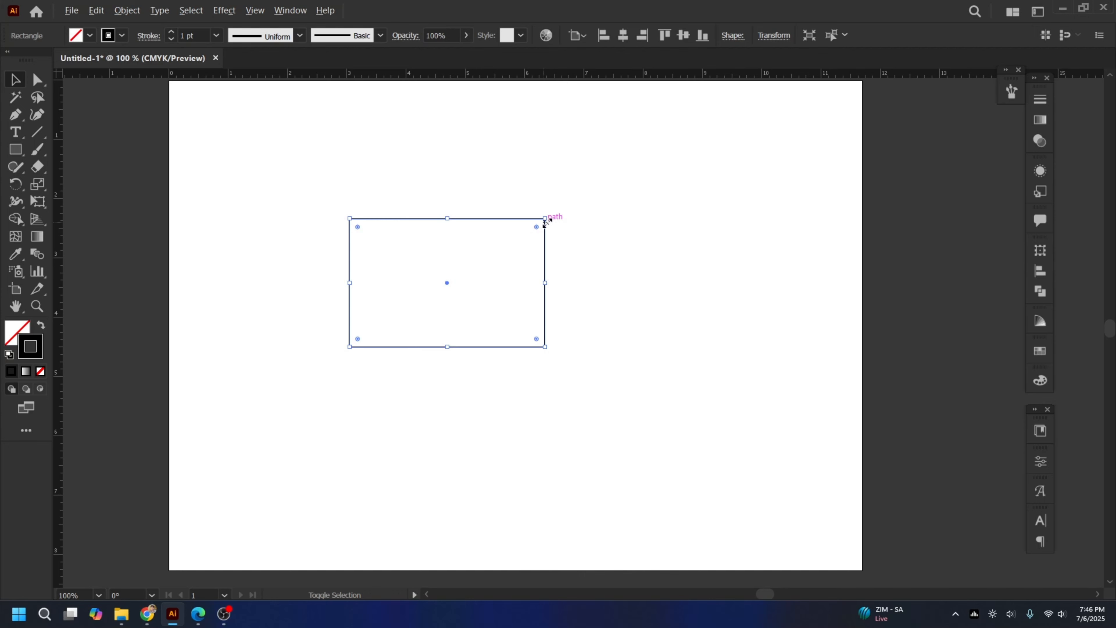
{"action": "mouse_move", "coordinate": [545, 222]}
{"action": "left_mouse_down"}
{"action": "mouse_move", "coordinate": [624, 165]}
{"action": "mouse_move", "coordinate": [552, 214]}
{"action": "left_mouse_up"}
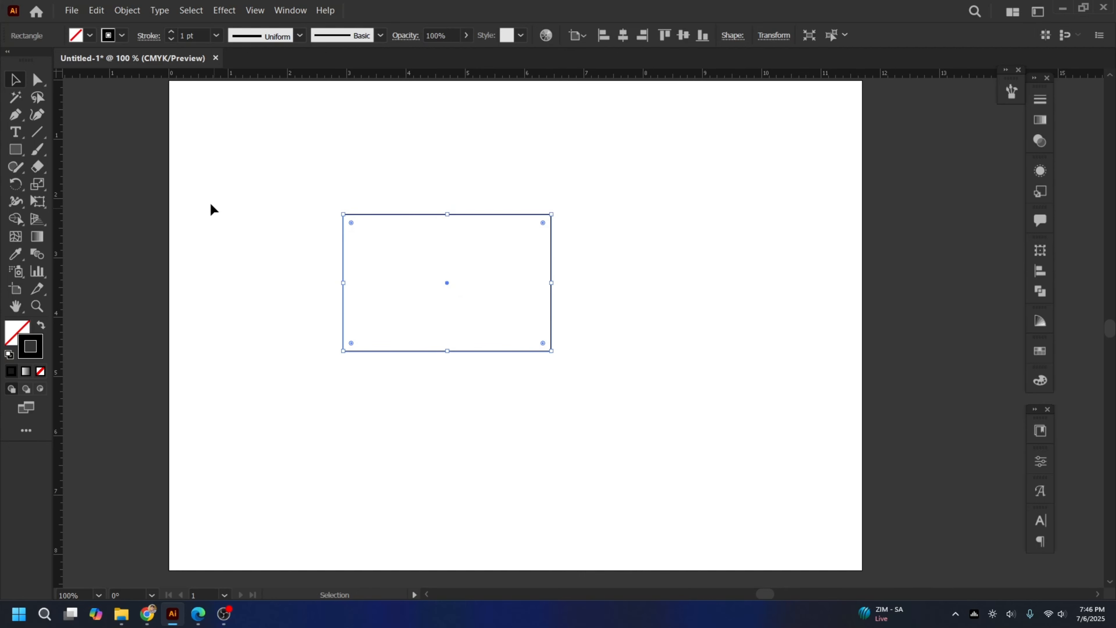
Step: Select the rectangle with a marquee and give it the red fill #D81616
{"action": "left_click_drag", "start_coordinate": [288, 169], "coordinate": [466, 291]}
{"action": "left_click_drag", "start_coordinate": [301, 185], "coordinate": [532, 372]}
{"action": "left_click_drag", "start_coordinate": [302, 169], "coordinate": [596, 374]}
{"action": "left_click", "coordinate": [426, 260]}
{"action": "left_click_drag", "start_coordinate": [317, 213], "coordinate": [580, 390]}
{"action": "left_click", "coordinate": [8, 332]}
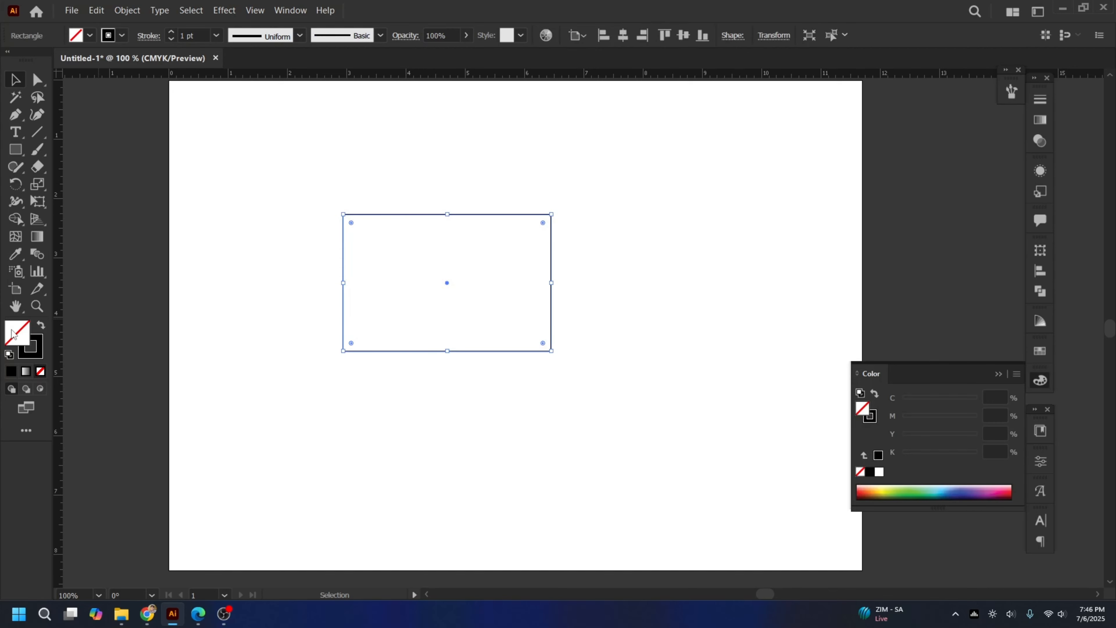
{"action": "double_click", "coordinate": [13, 333]}
{"action": "left_click", "coordinate": [534, 235]}
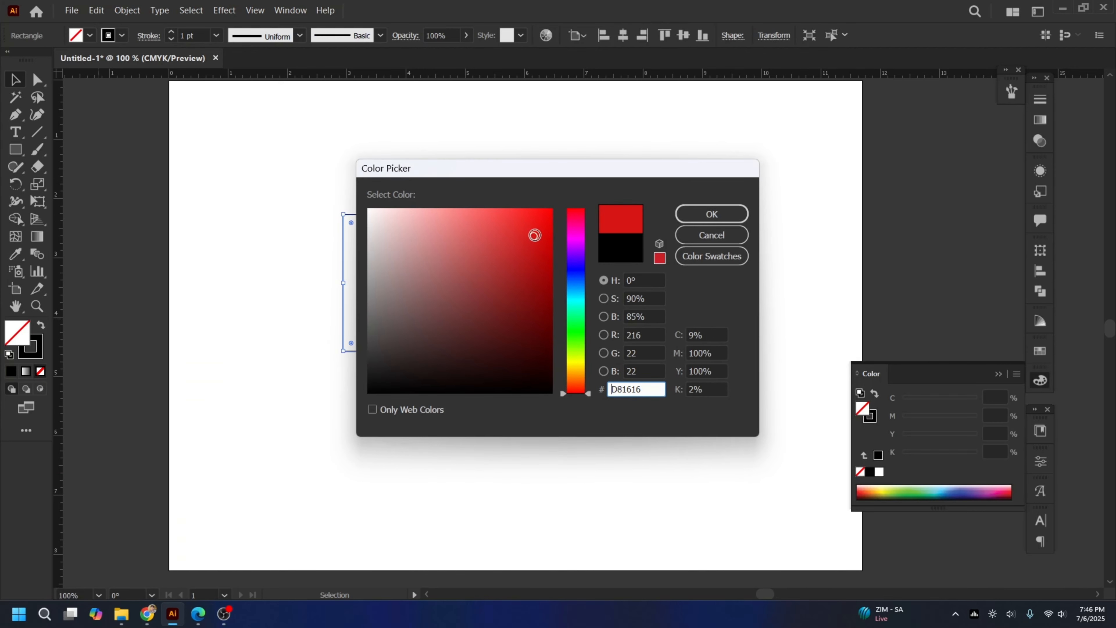
{"action": "left_click", "coordinate": [721, 214]}
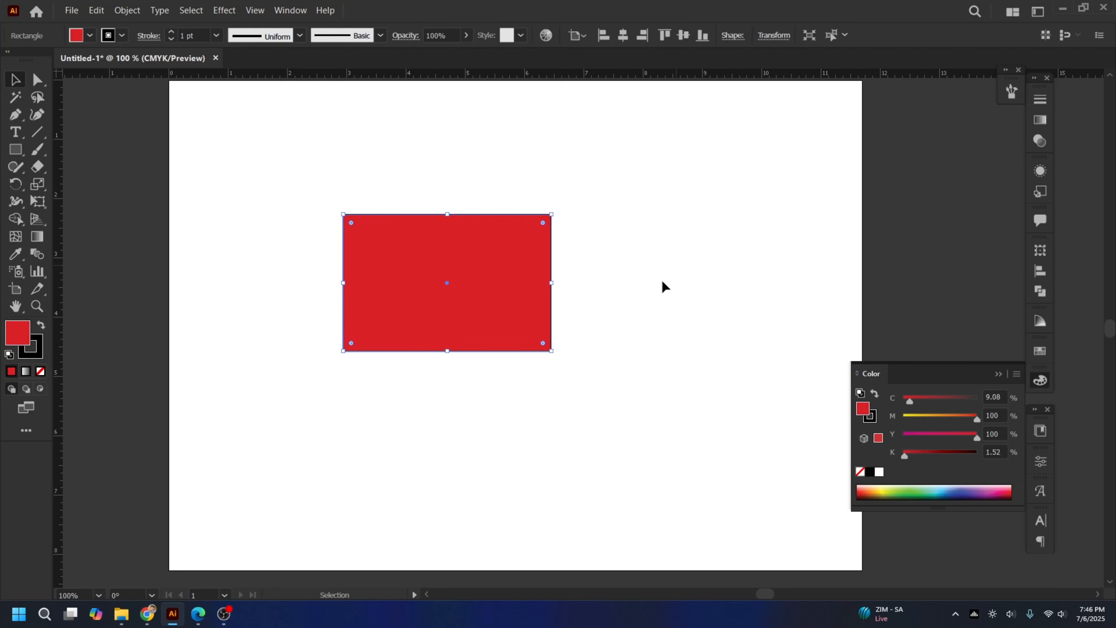
{"action": "left_click", "coordinate": [246, 249]}
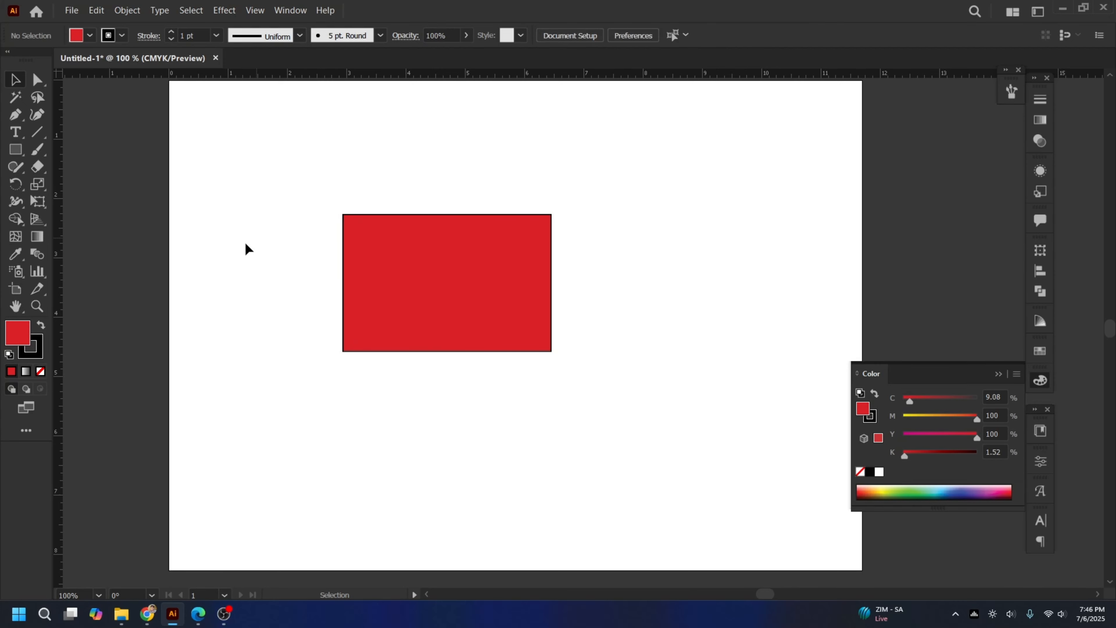
Step: Pick a blue-violet fill colour while nothing is selected
{"action": "double_click", "coordinate": [16, 338]}
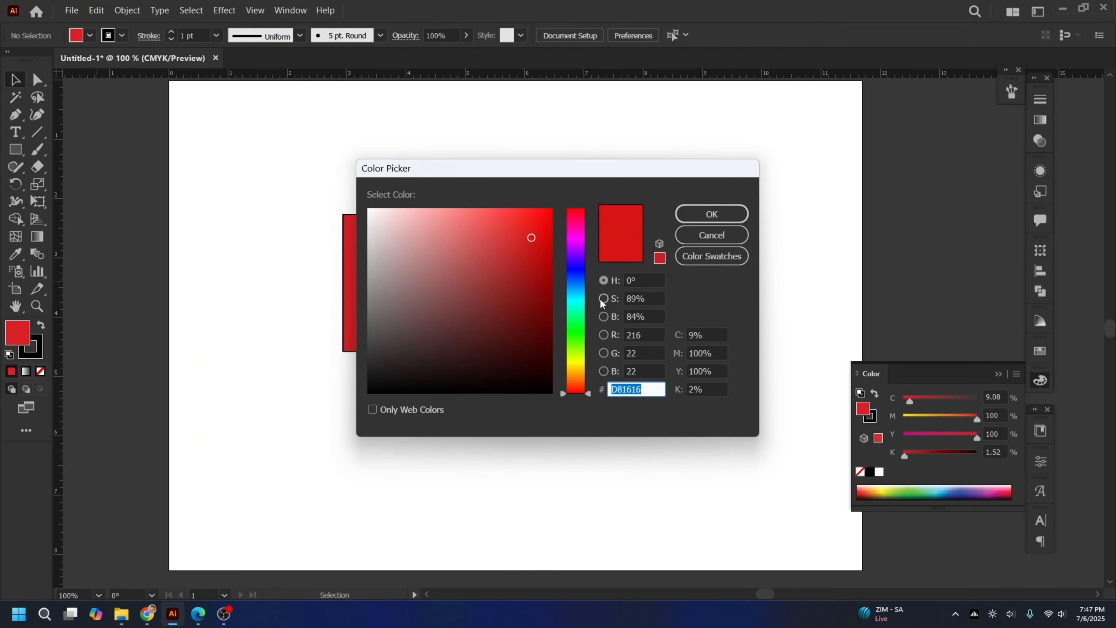
{"action": "left_click", "coordinate": [575, 262]}
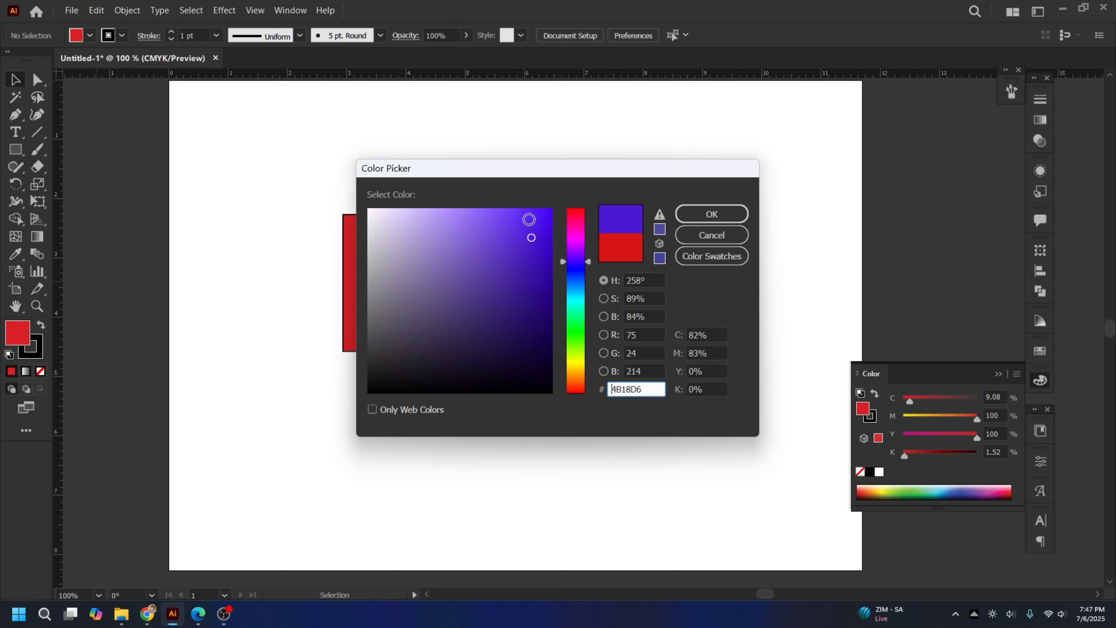
{"action": "left_click", "coordinate": [531, 217]}
{"action": "left_click", "coordinate": [712, 214]}
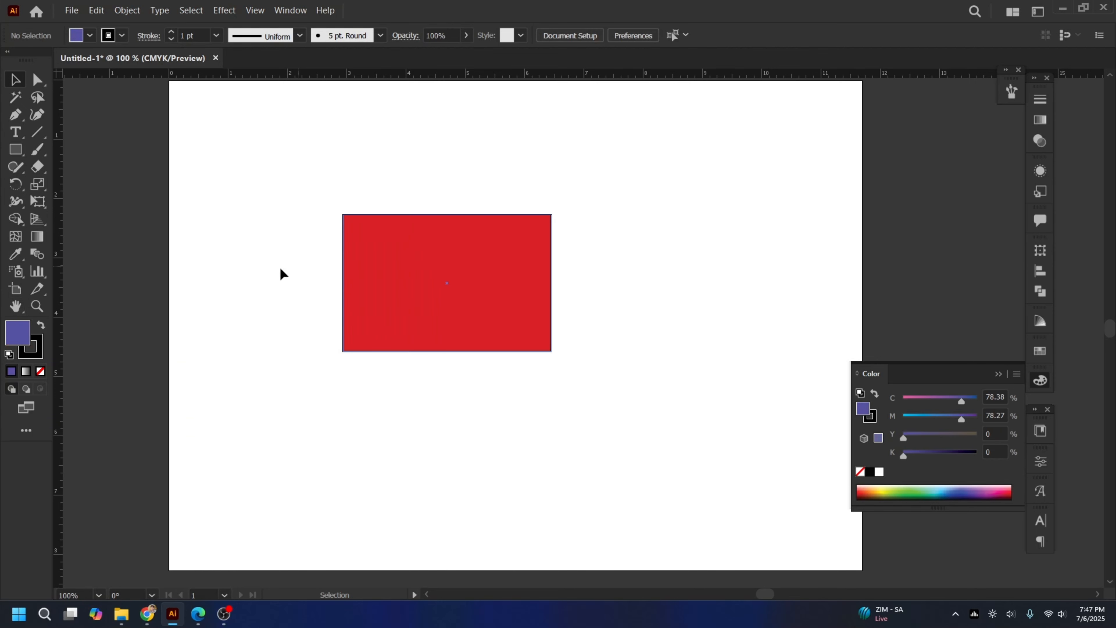
Step: Select the red rectangle and change its fill to a blue of about C 82.53, M 75.32, Y 0, K 0
{"action": "left_click", "coordinate": [378, 274]}
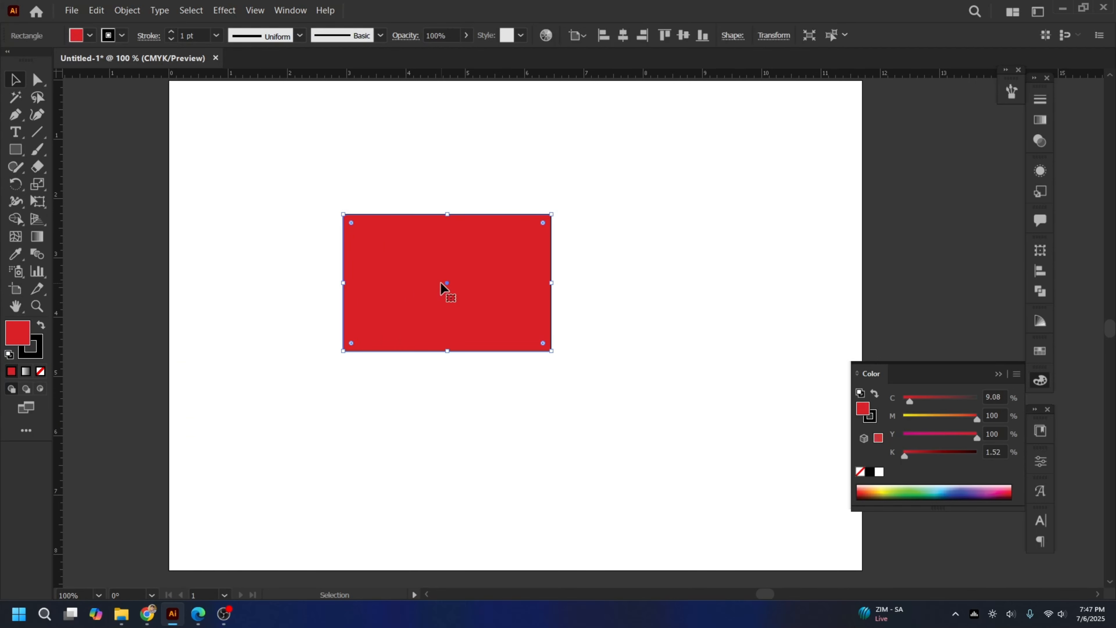
{"action": "double_click", "coordinate": [24, 335]}
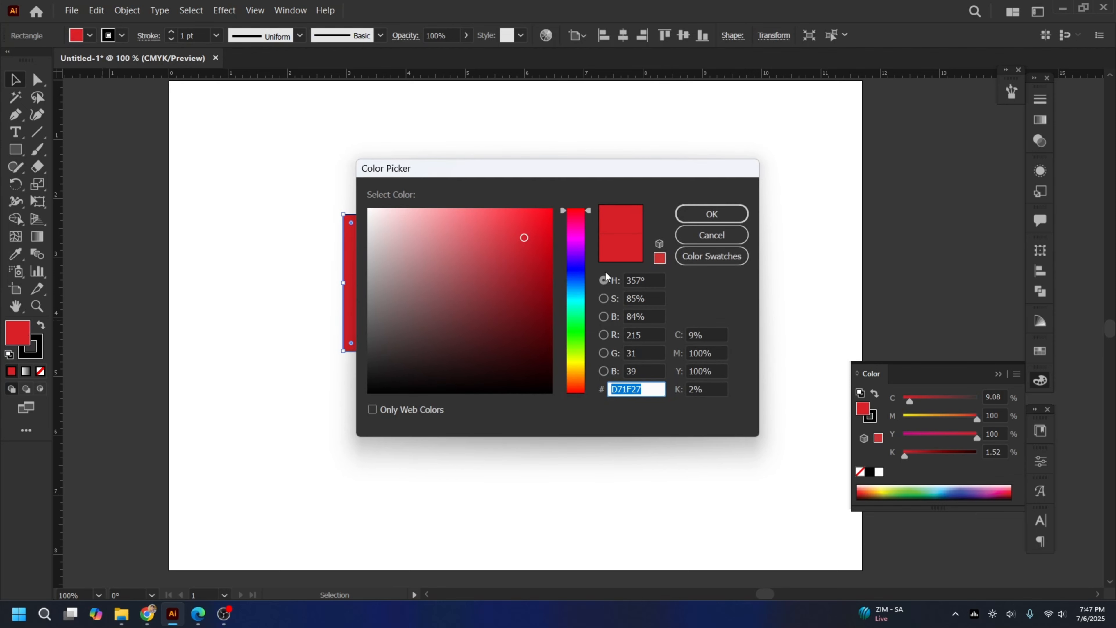
{"action": "left_click", "coordinate": [578, 271]}
{"action": "left_click", "coordinate": [510, 219]}
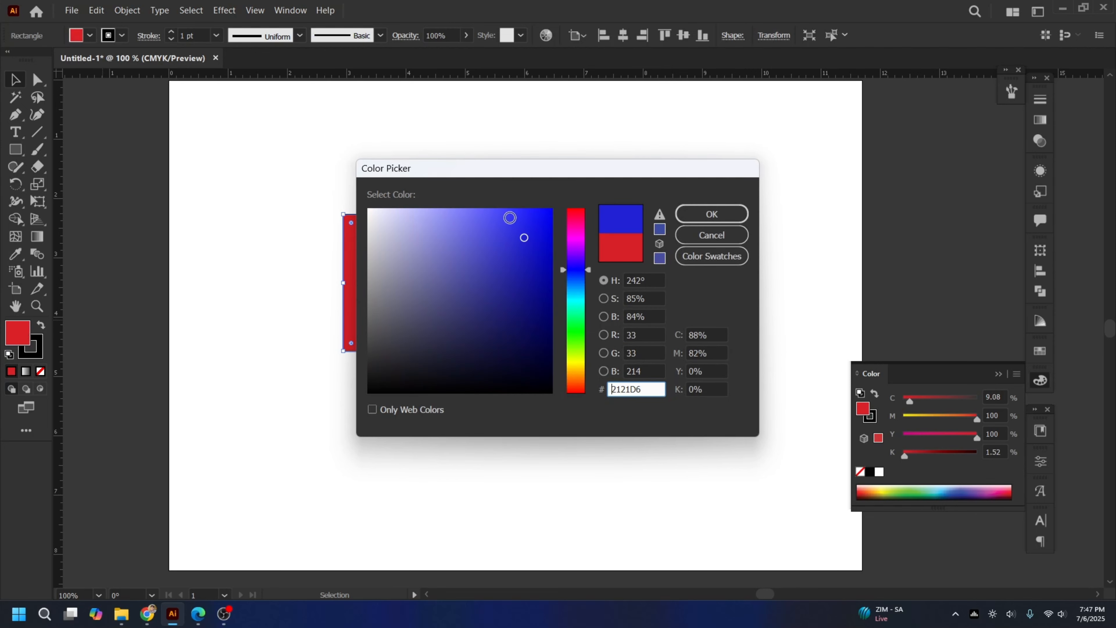
{"action": "left_click", "coordinate": [712, 214]}
{"action": "left_click", "coordinate": [494, 184]}
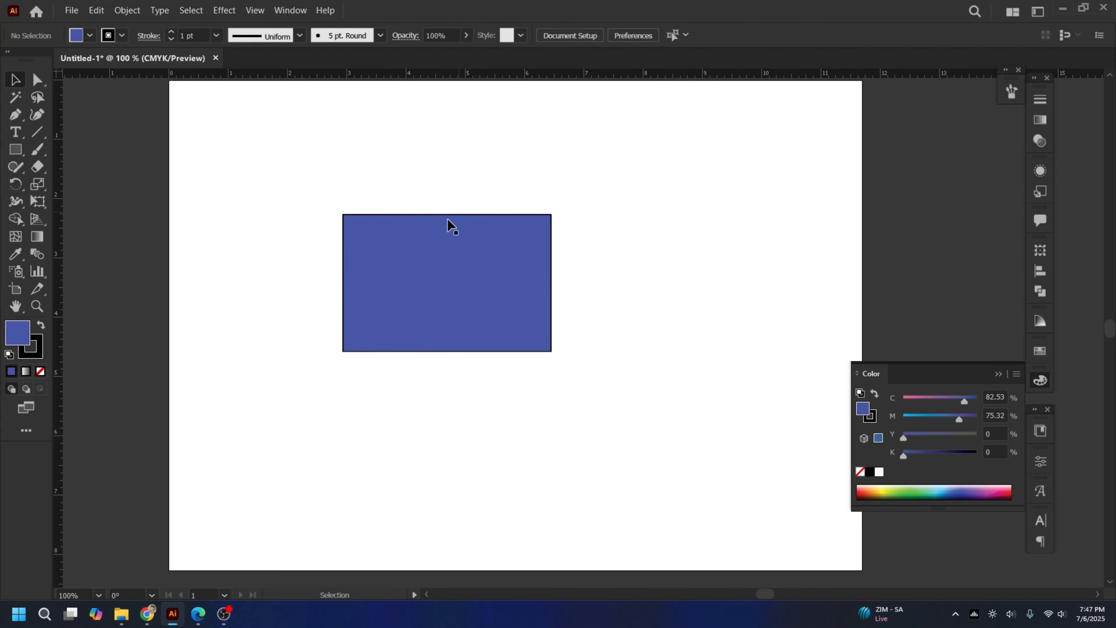
Step: Increase the blue rectangle's stroke weight to 16 pt and deselect it
{"action": "left_click_drag", "start_coordinate": [559, 401], "coordinate": [575, 405]}
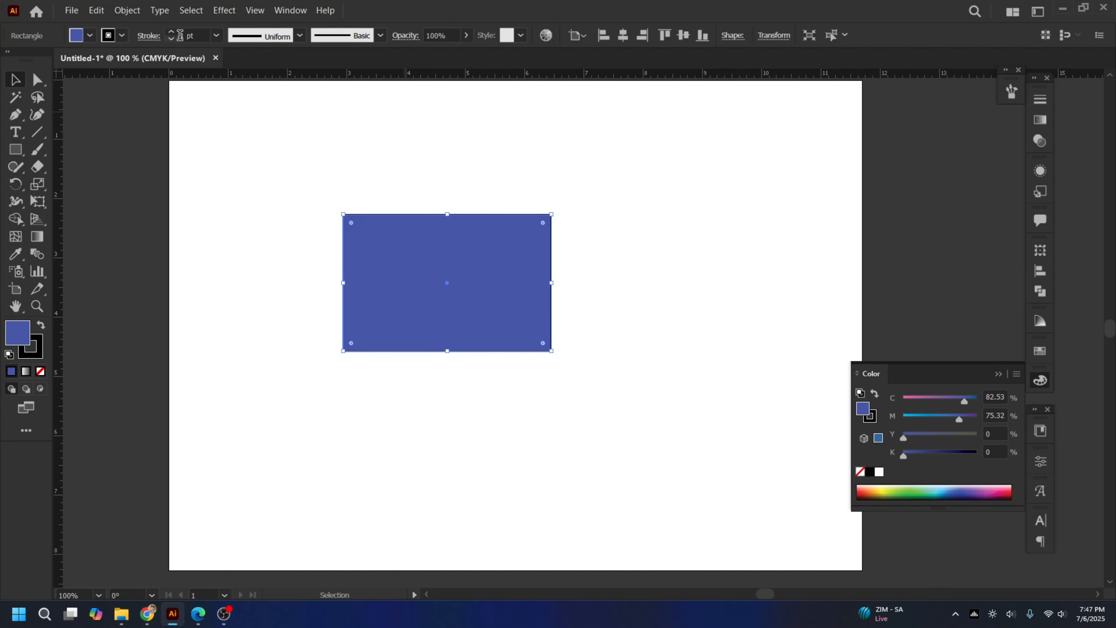
{"action": "left_click", "coordinate": [315, 193]}
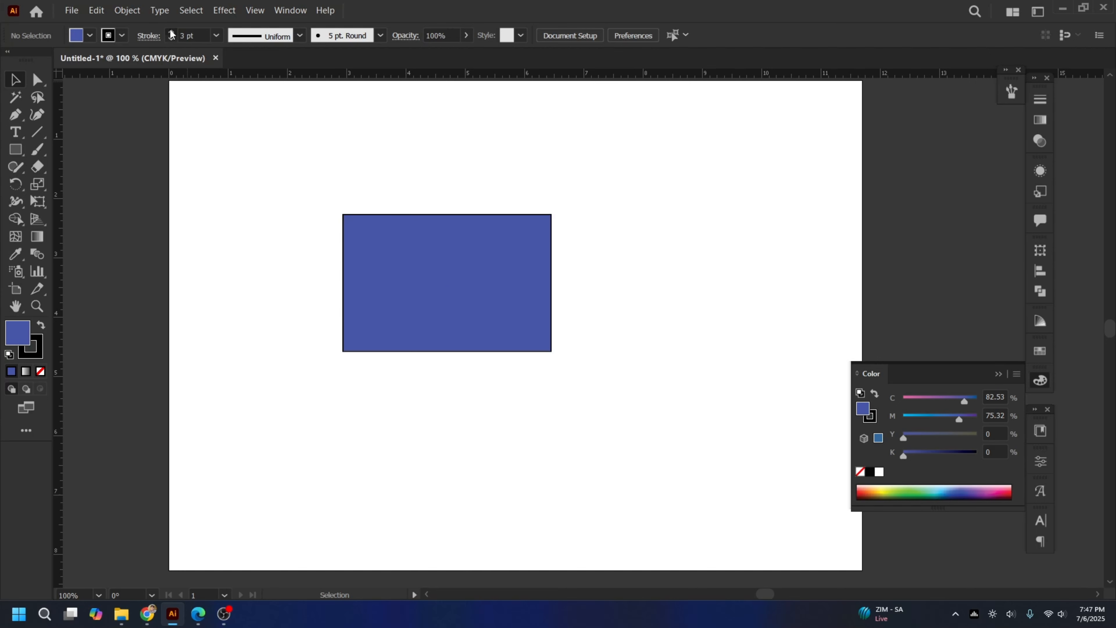
{"action": "left_click", "coordinate": [448, 271]}
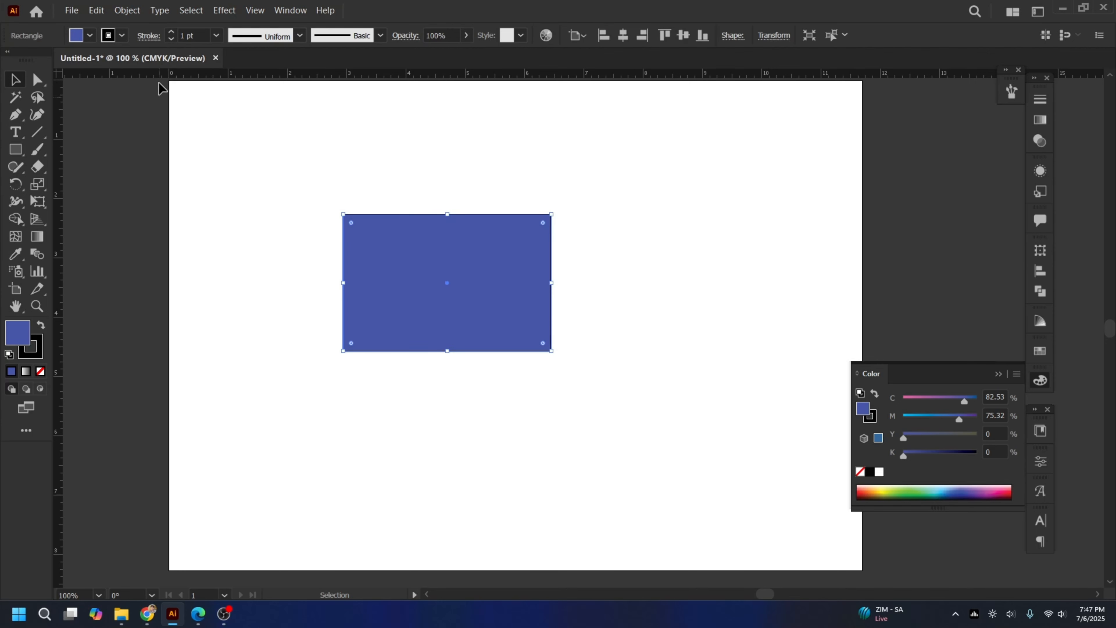
{"action": "left_click", "coordinate": [171, 32]}
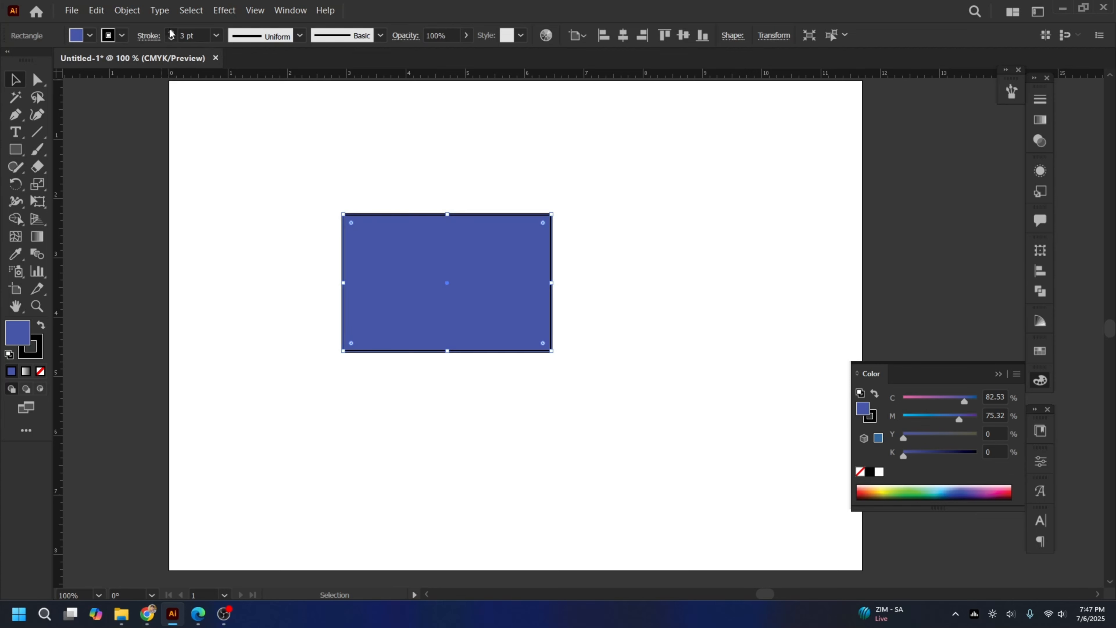
{"action": "left_click", "coordinate": [172, 32]}
{"action": "left_click", "coordinate": [171, 32]}
{"action": "left_click", "coordinate": [171, 33]}
{"action": "left_click", "coordinate": [172, 32]}
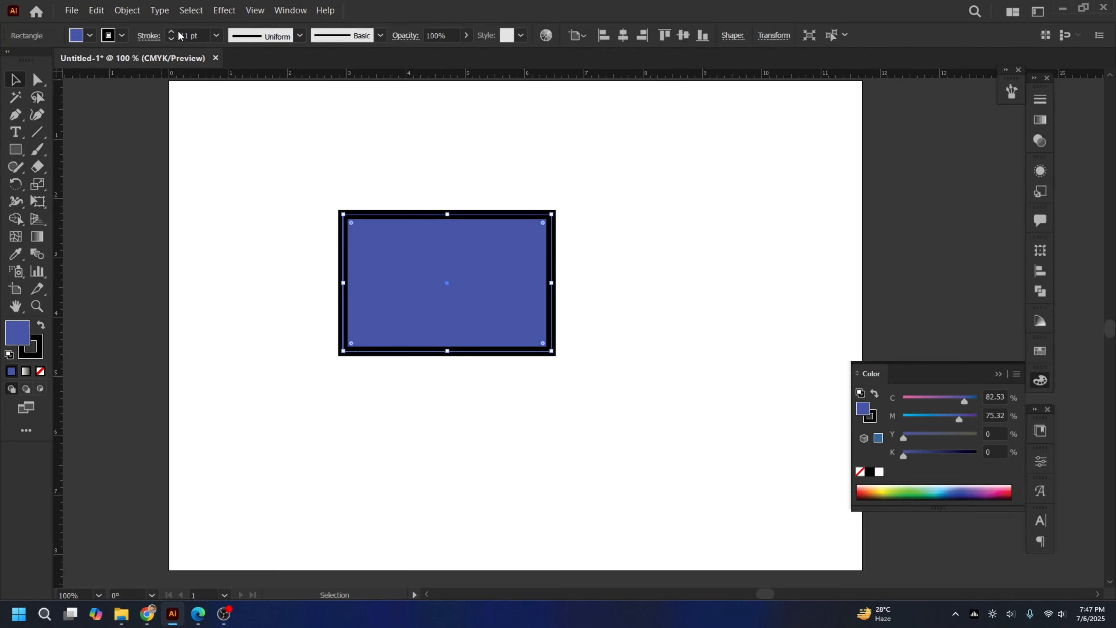
{"action": "left_click", "coordinate": [171, 32]}
{"action": "left_click", "coordinate": [171, 33]}
{"action": "left_click", "coordinate": [172, 33]}
{"action": "left_click", "coordinate": [171, 33]}
{"action": "left_click", "coordinate": [171, 33]}
{"action": "left_click", "coordinate": [332, 159]}
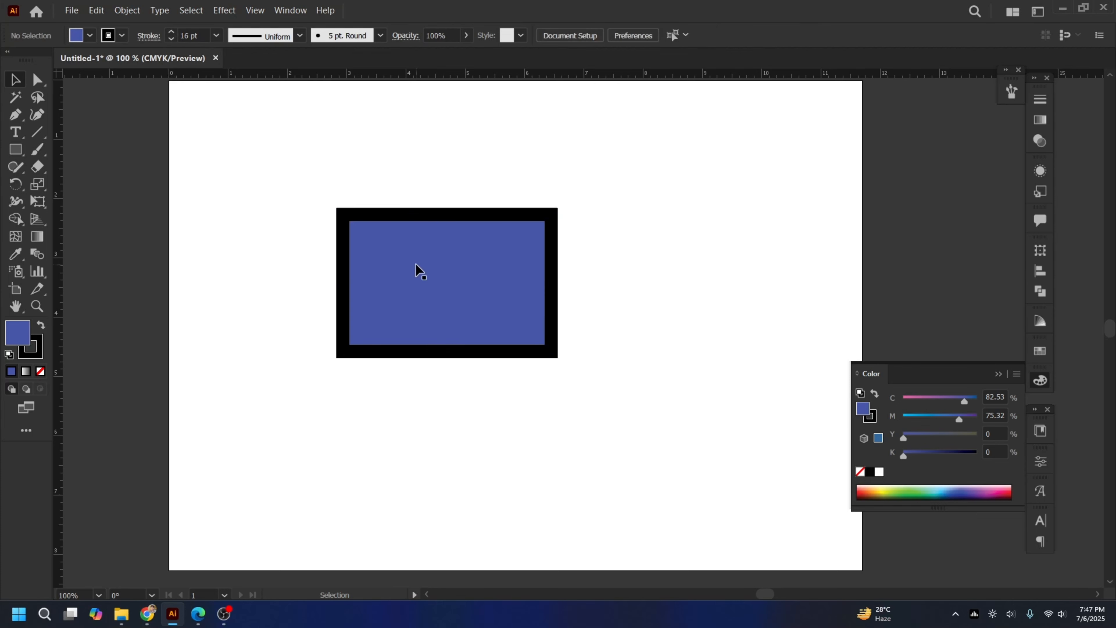
Step: Select the rectangle and change its thick stroke to green #21B515
{"action": "left_click", "coordinate": [416, 263]}
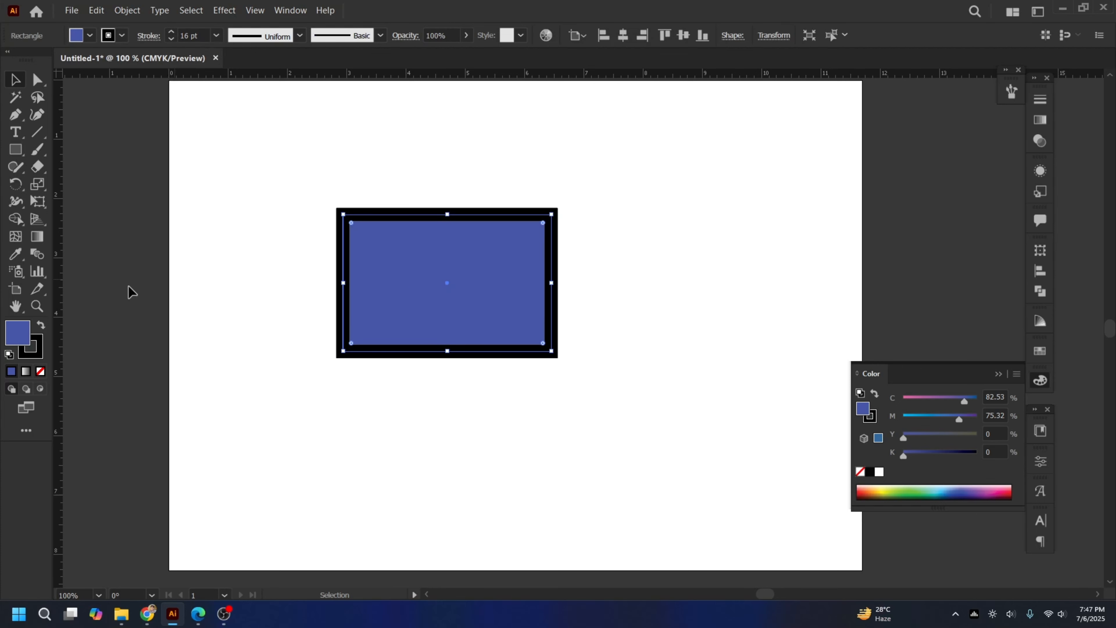
{"action": "double_click", "coordinate": [39, 357]}
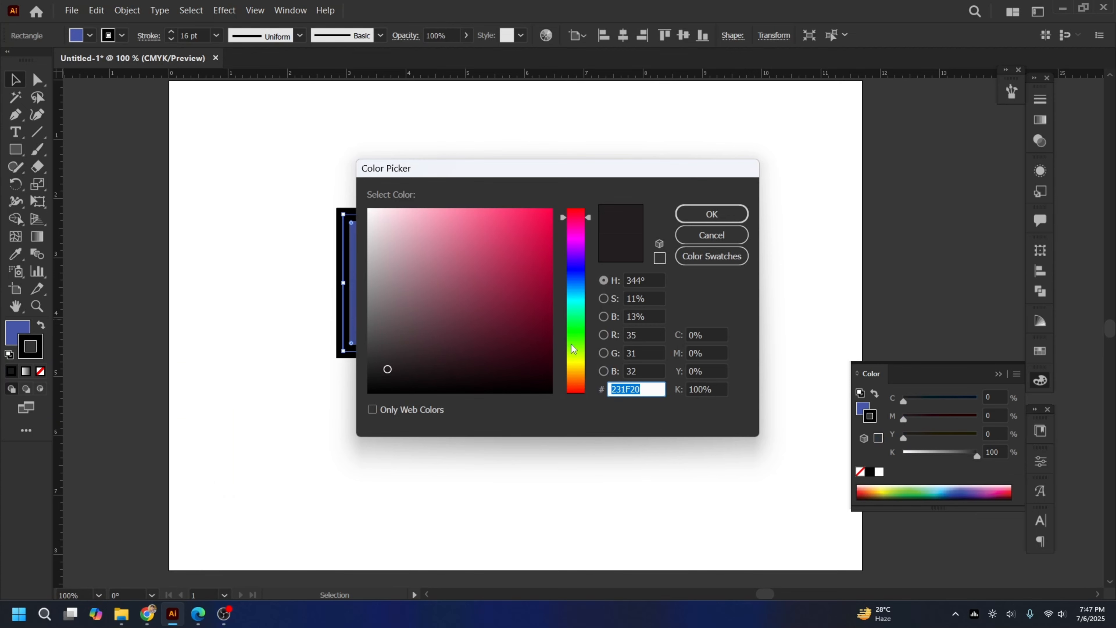
{"action": "left_click", "coordinate": [580, 335]}
{"action": "left_click", "coordinate": [532, 259]}
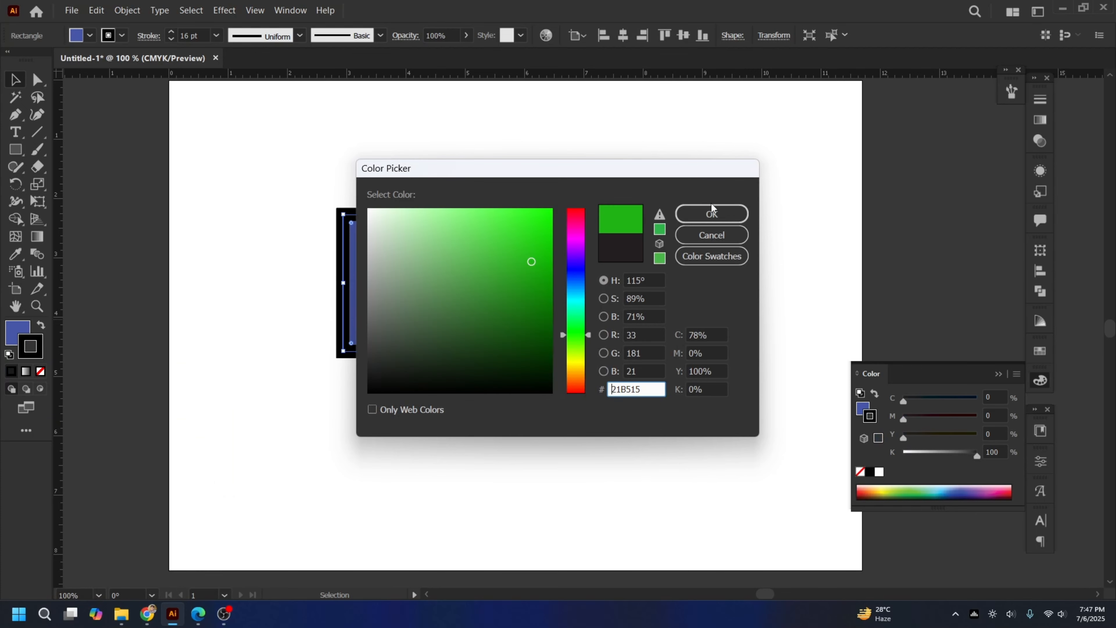
{"action": "key", "text": "Return"}
{"action": "left_click", "coordinate": [425, 183]}
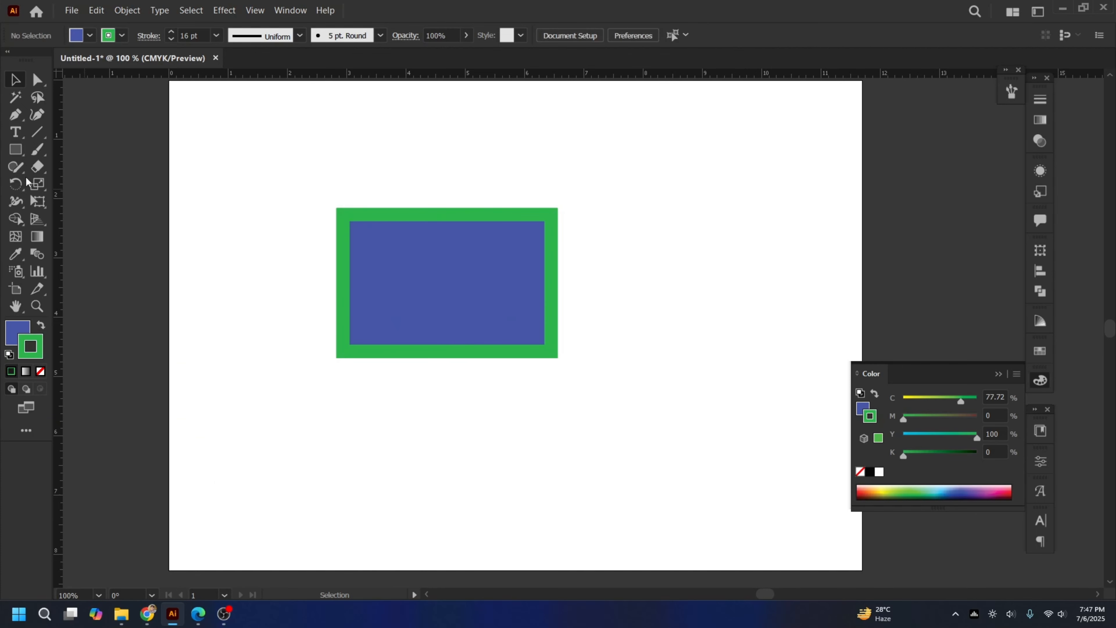
Step: Marquee-select the green-stroked rectangle with the Selection tool and move it diagonally down and right on the artboard
{"action": "left_click_drag", "start_coordinate": [248, 150], "coordinate": [638, 409]}
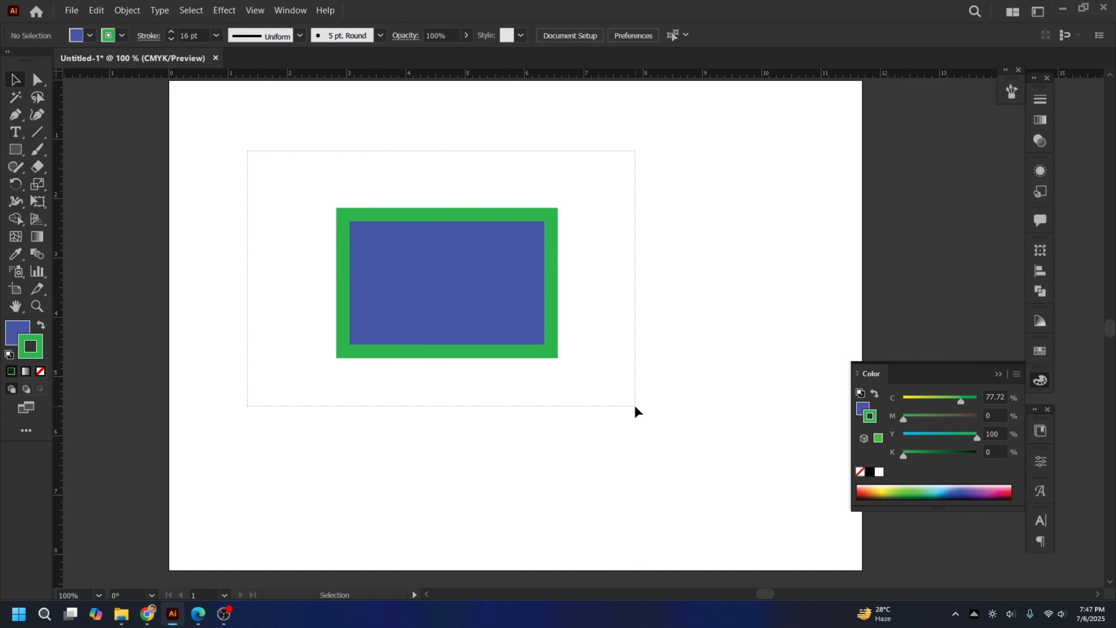
{"action": "left_click_drag", "start_coordinate": [415, 251], "coordinate": [456, 296]}
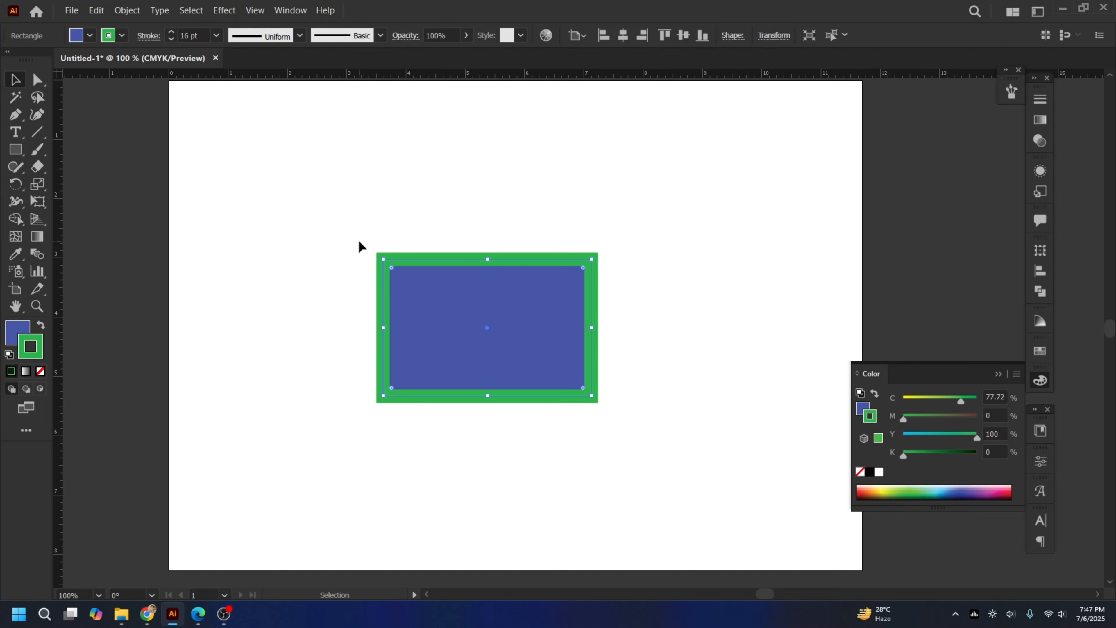
{"action": "left_click_drag", "start_coordinate": [297, 184], "coordinate": [676, 446]}
Step: Resize the rectangle from its upper-right corner, shrinking it and enlarging it past half the artboard's width, and deselect it
{"action": "left_click_drag", "start_coordinate": [587, 263], "coordinate": [550, 325]}
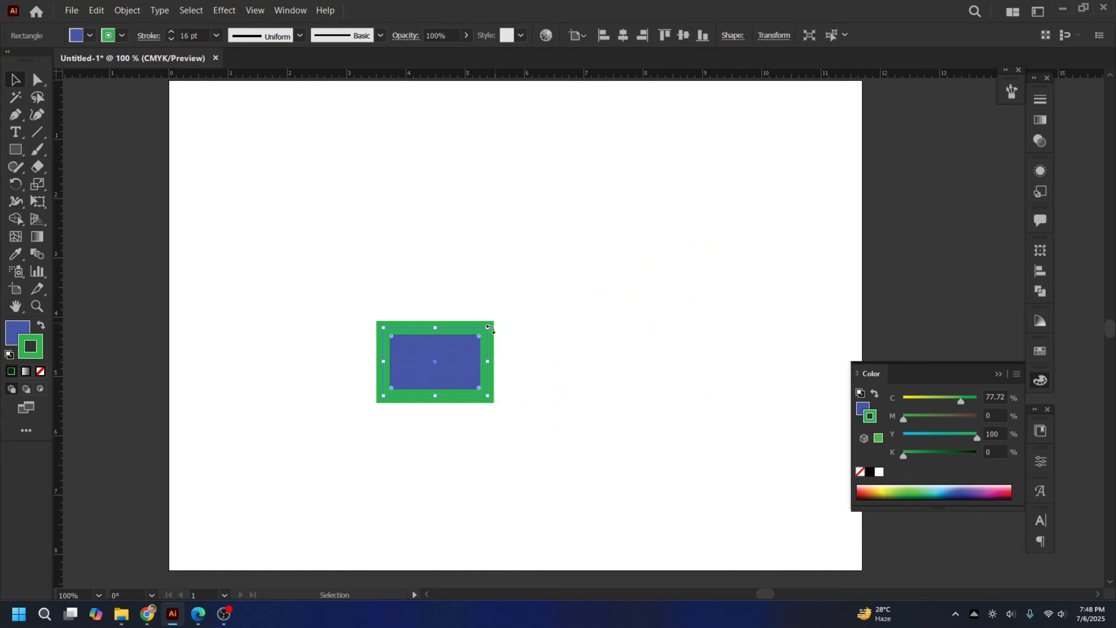
{"action": "left_click_drag", "start_coordinate": [495, 321], "coordinate": [528, 326]}
{"action": "mouse_move", "coordinate": [665, 198]}
{"action": "left_mouse_down"}
{"action": "mouse_move", "coordinate": [578, 299]}
{"action": "mouse_move", "coordinate": [677, 194]}
{"action": "mouse_move", "coordinate": [578, 306]}
{"action": "mouse_move", "coordinate": [700, 175]}
{"action": "mouse_move", "coordinate": [531, 329]}
{"action": "mouse_move", "coordinate": [740, 132]}
{"action": "mouse_move", "coordinate": [654, 237]}
{"action": "left_mouse_up"}
{"action": "key", "text": "ctrl+plus"}
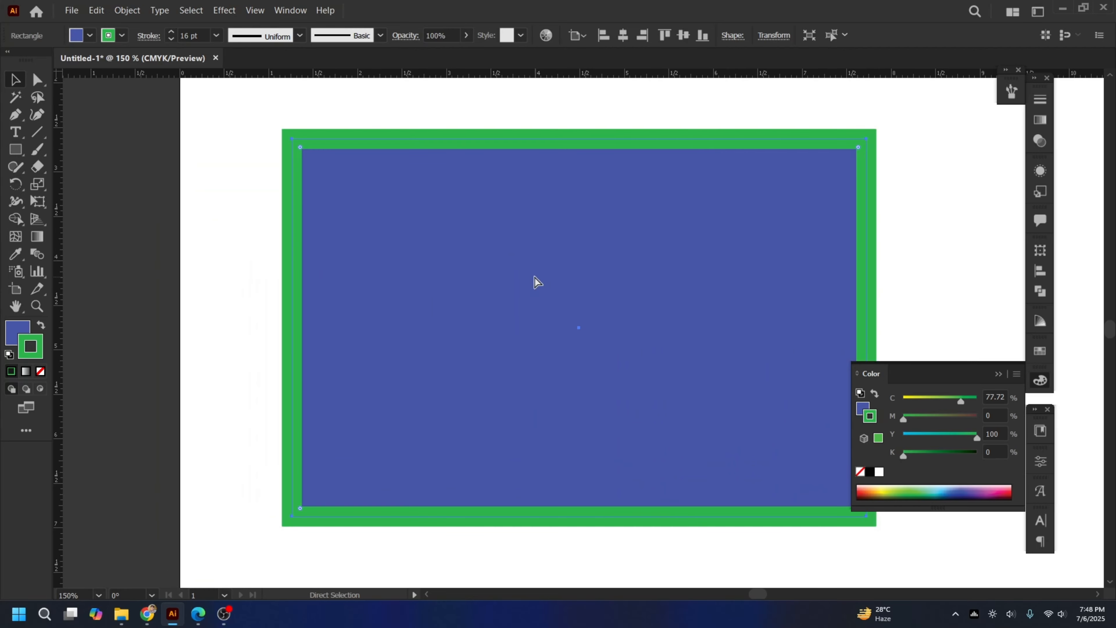
{"action": "key", "text": "ctrl+minus"}
{"action": "key", "text": "space"}
{"action": "left_click_drag", "start_coordinate": [672, 347], "coordinate": [476, 366]}
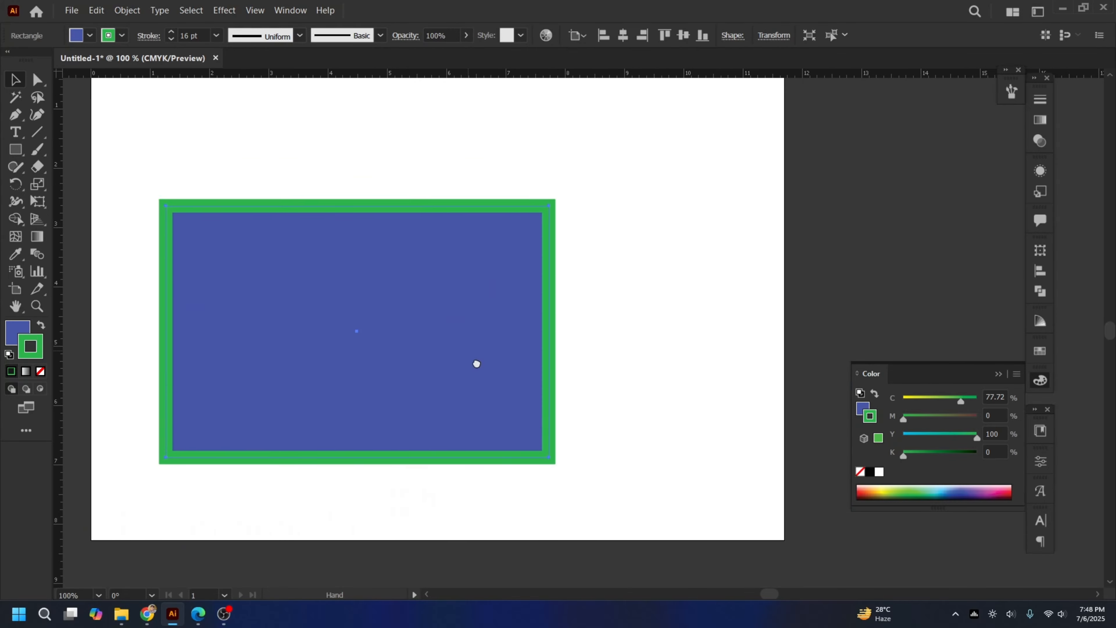
{"action": "left_click", "coordinate": [271, 190]}
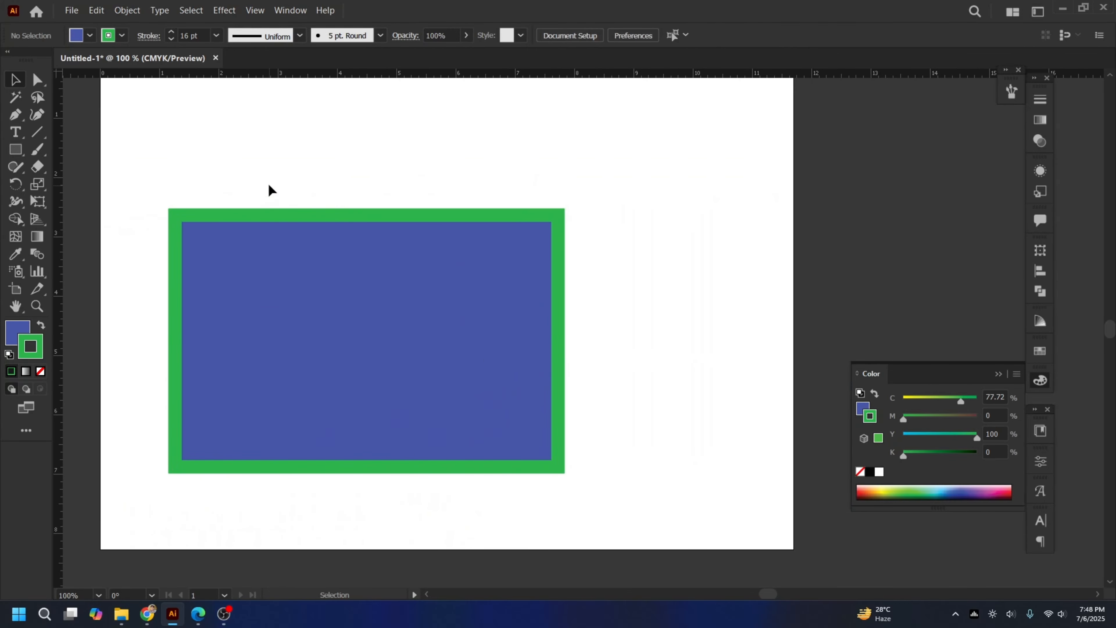
Step: Select the large rectangle, remove its green outline by setting the stroke weight to 0 pt, and deselect it
{"action": "left_click", "coordinate": [221, 266]}
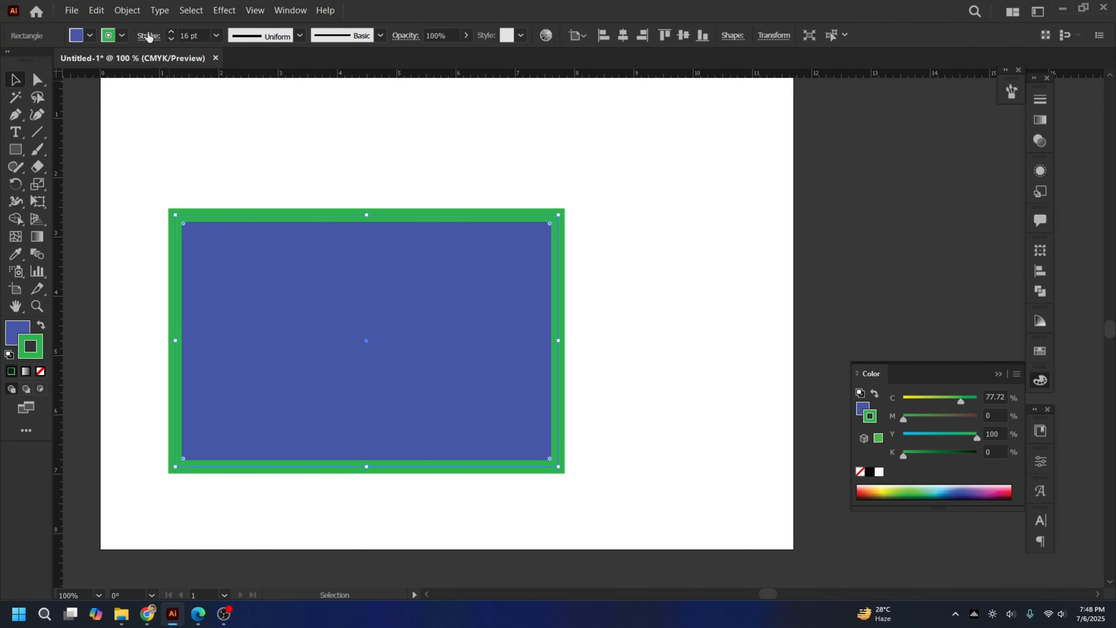
{"action": "left_click", "coordinate": [181, 161]}
{"action": "left_click", "coordinate": [232, 261]}
{"action": "left_click", "coordinate": [220, 206]}
{"action": "left_click", "coordinate": [338, 366]}
{"action": "double_click", "coordinate": [186, 33]}
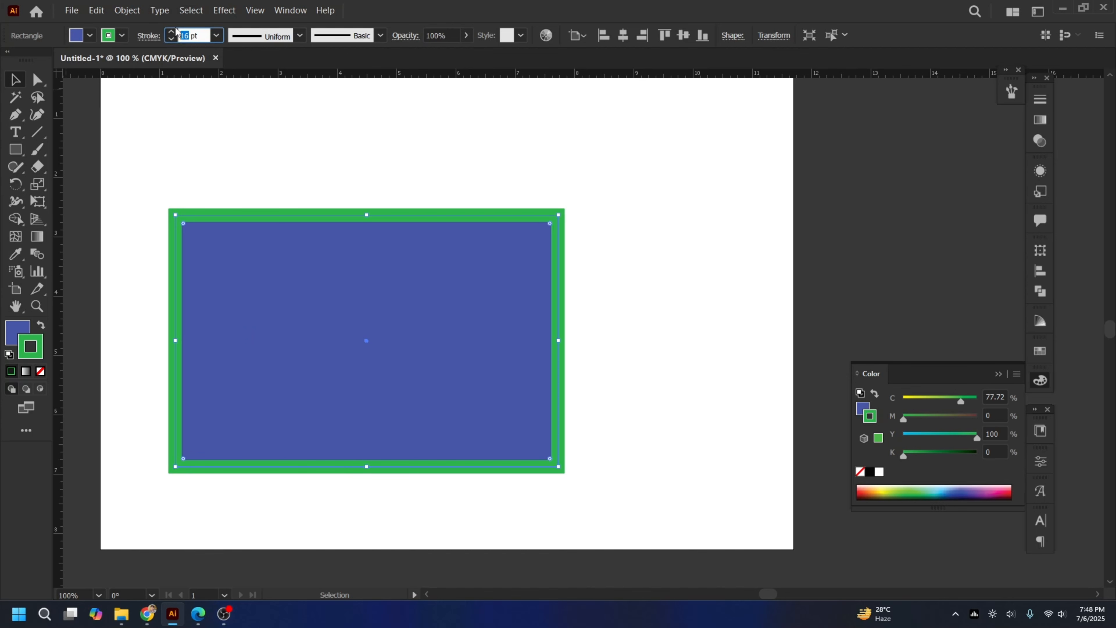
{"action": "type", "text": "0"}
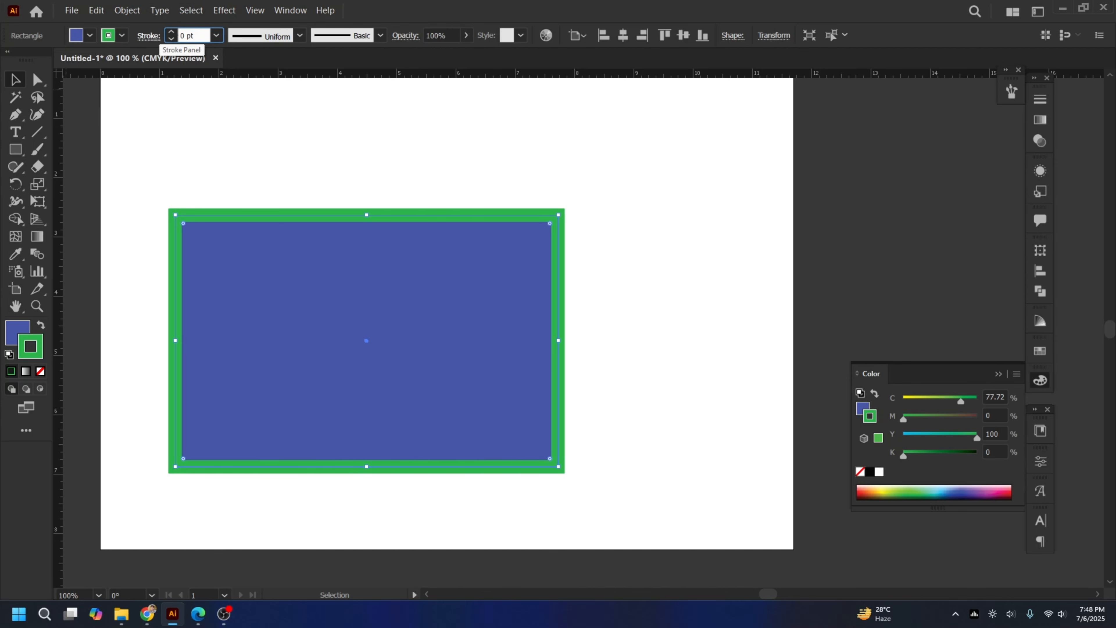
{"action": "key", "text": "Return"}
{"action": "left_click", "coordinate": [160, 196]}
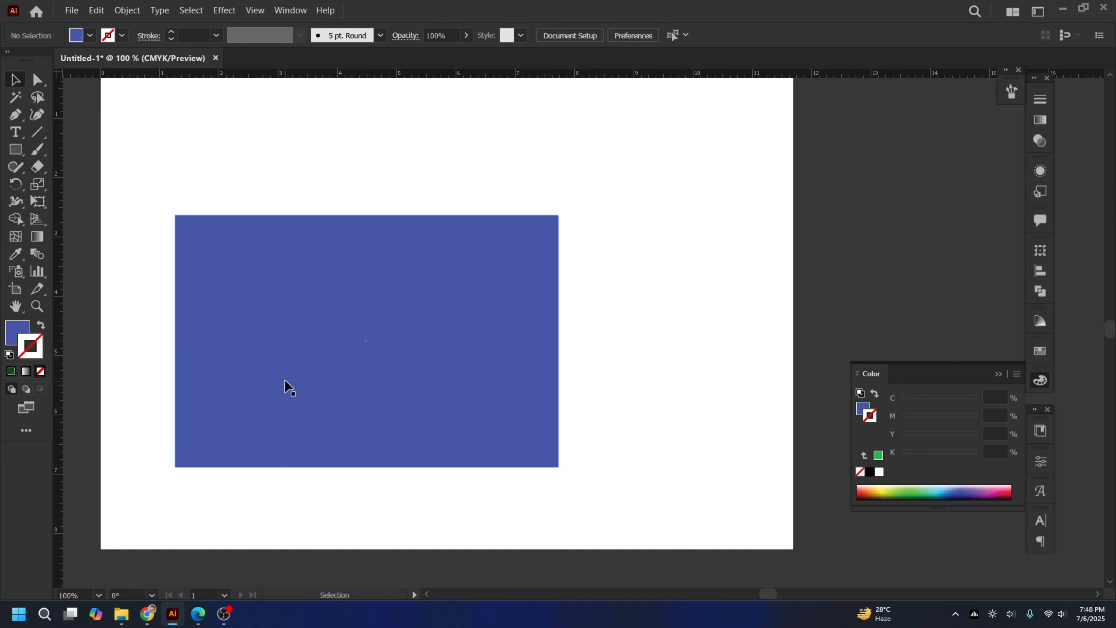
Step: Select the strokeless blue rectangle, move it up and right towards the artboard's centre, and deselect it
{"action": "left_click", "coordinate": [268, 348]}
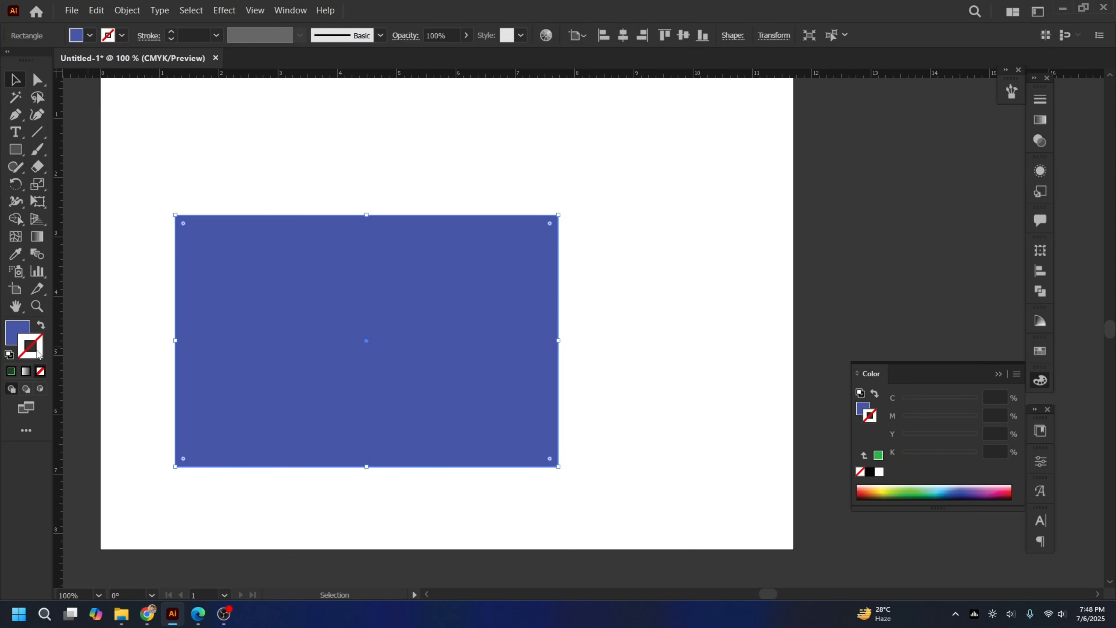
{"action": "left_click", "coordinate": [157, 183]}
{"action": "left_click_drag", "start_coordinate": [326, 453], "coordinate": [381, 407]}
{"action": "left_click_drag", "start_coordinate": [471, 304], "coordinate": [461, 324]}
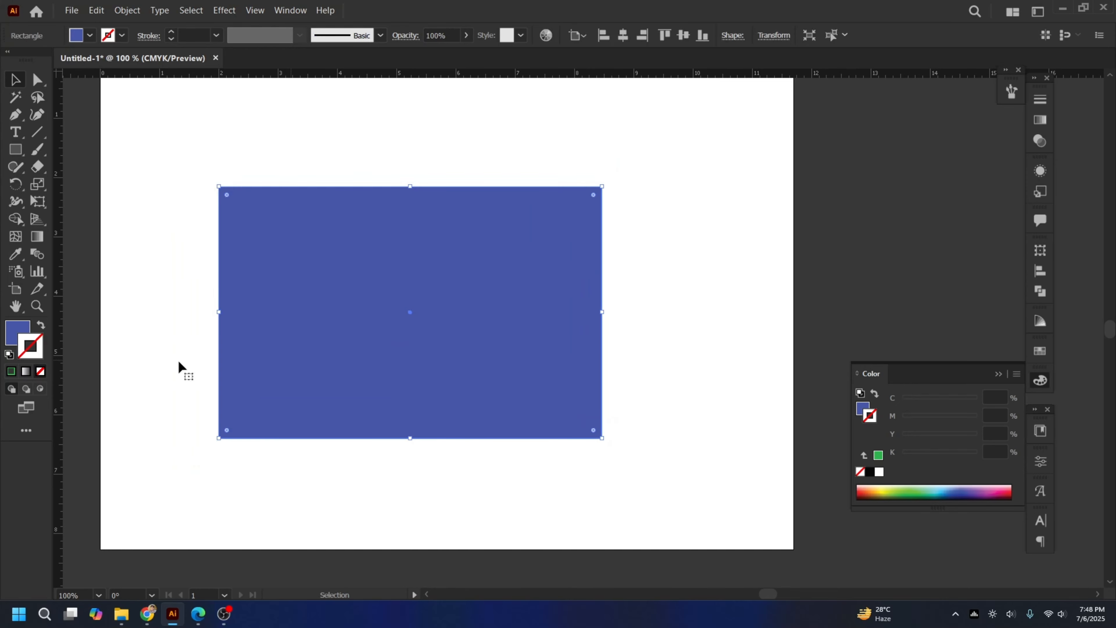
{"action": "left_click", "coordinate": [190, 288]}
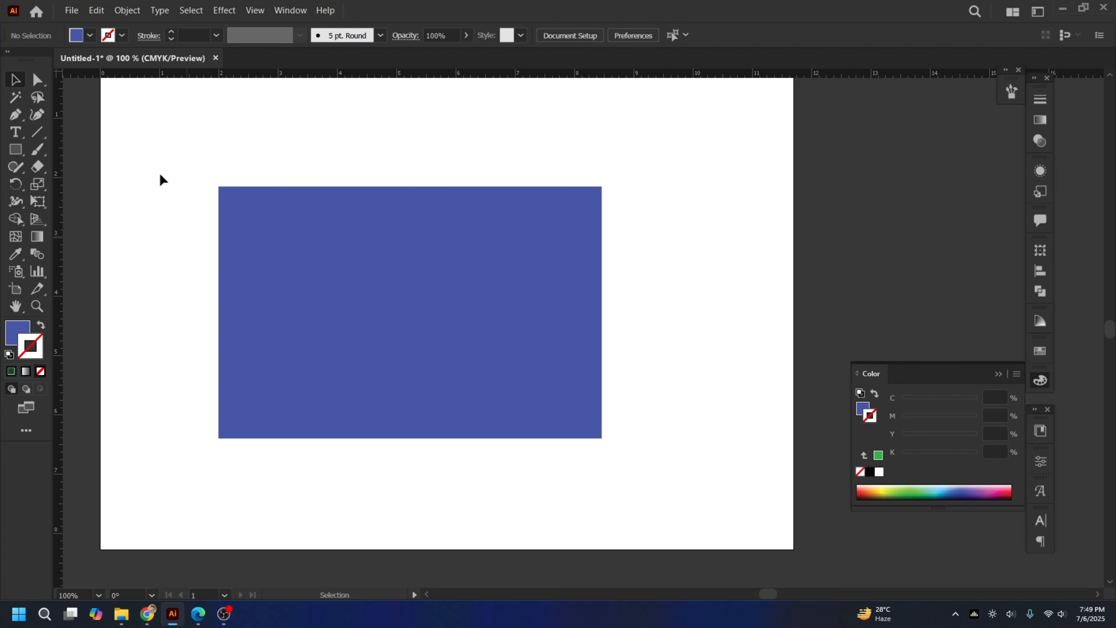
Step: Try selecting the blue rectangle's individual corner anchor points with the Direct Selection tool
{"action": "left_click", "coordinate": [302, 269]}
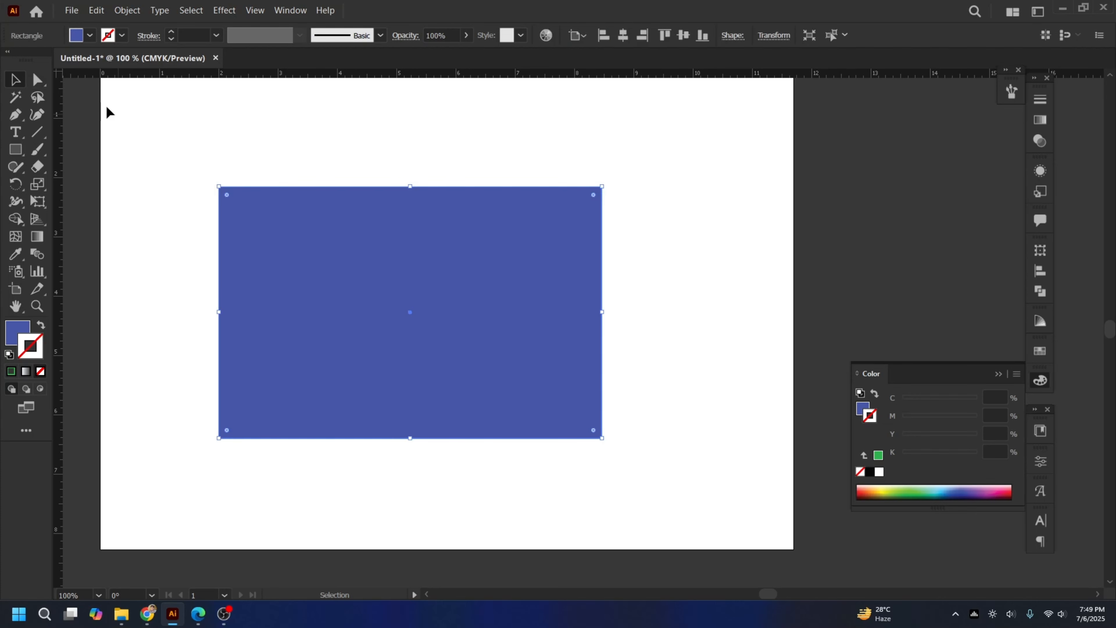
{"action": "left_click", "coordinate": [43, 81]}
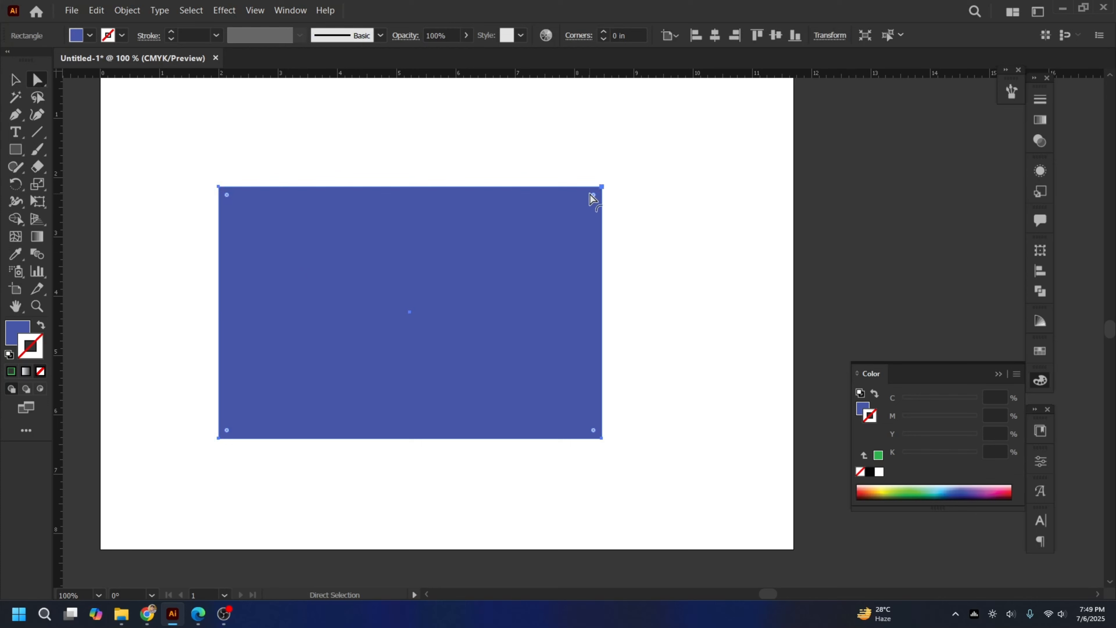
{"action": "left_click", "coordinate": [602, 187]}
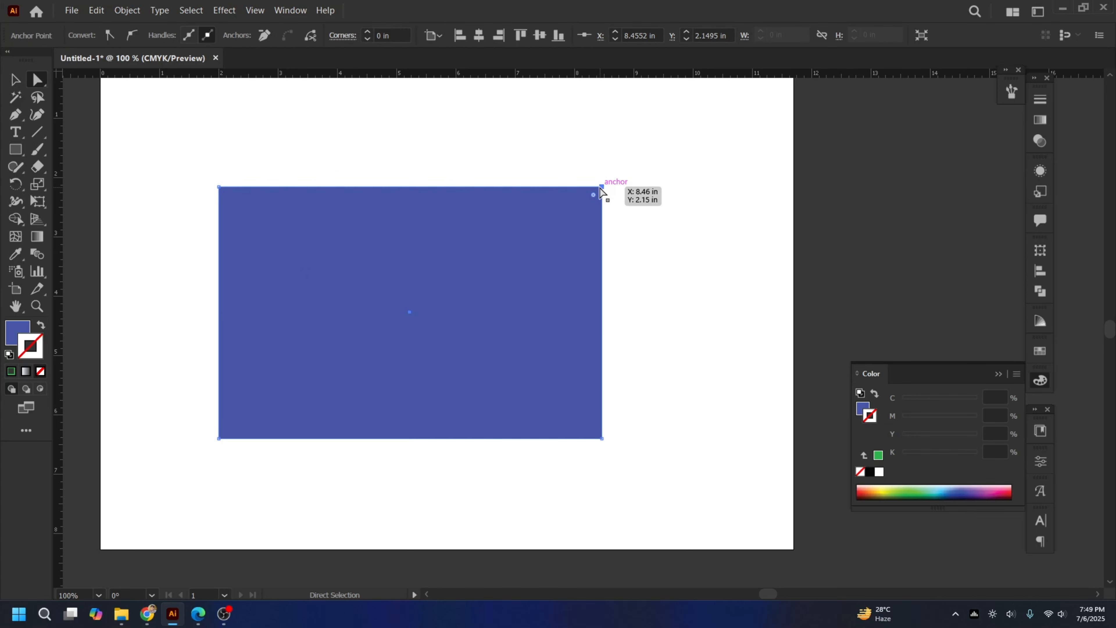
{"action": "left_click", "coordinate": [218, 186]}
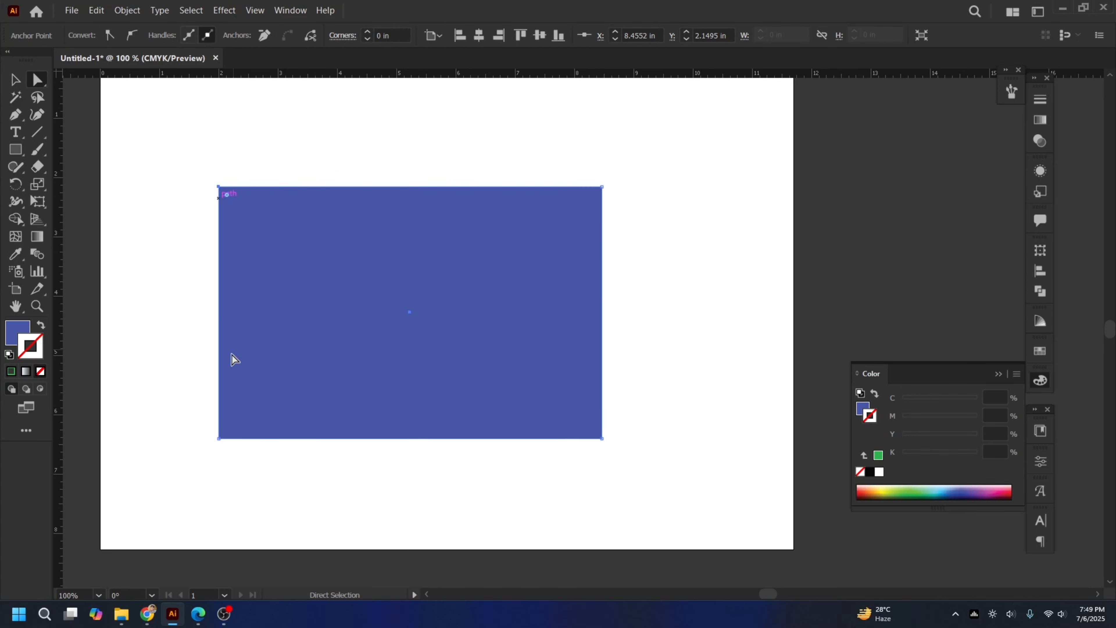
{"action": "left_click", "coordinate": [218, 438]}
{"action": "left_click", "coordinate": [605, 446]}
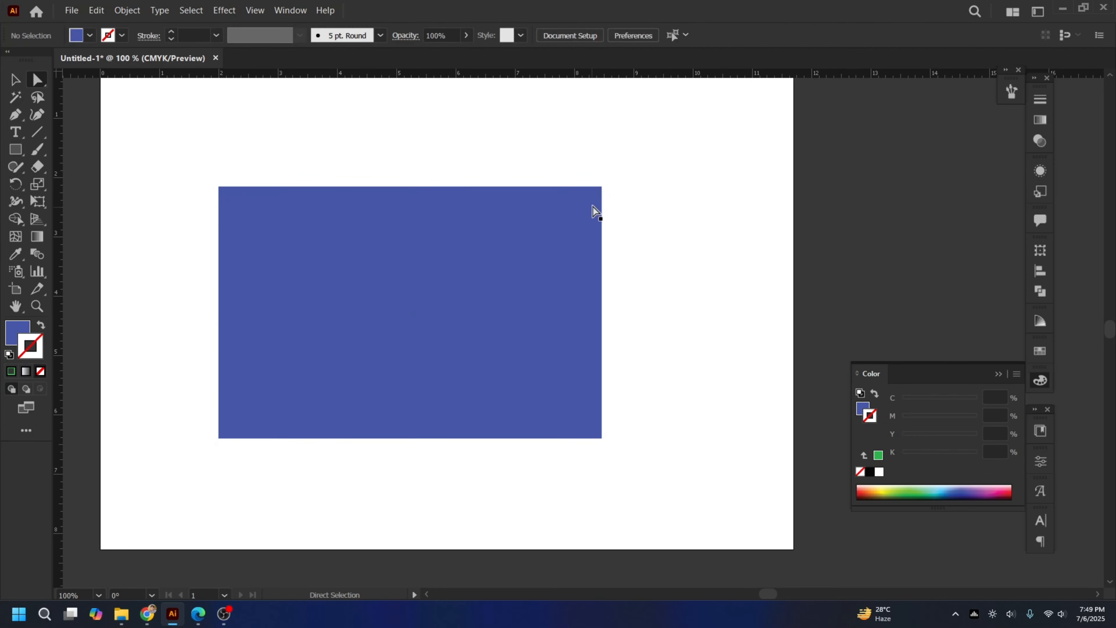
Step: Reshape the rectangle into a smaller irregular quadrilateral by moving its four corner anchors individually with Direct Selection, and deselect it
{"action": "left_click", "coordinate": [602, 187]}
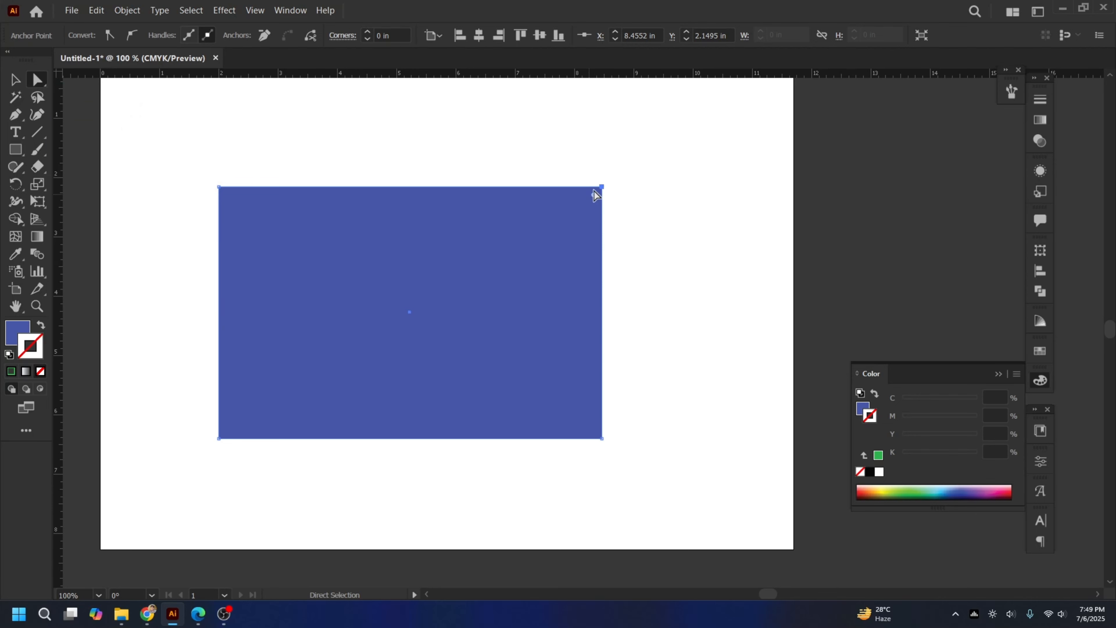
{"action": "left_click_drag", "start_coordinate": [602, 188], "coordinate": [667, 292]}
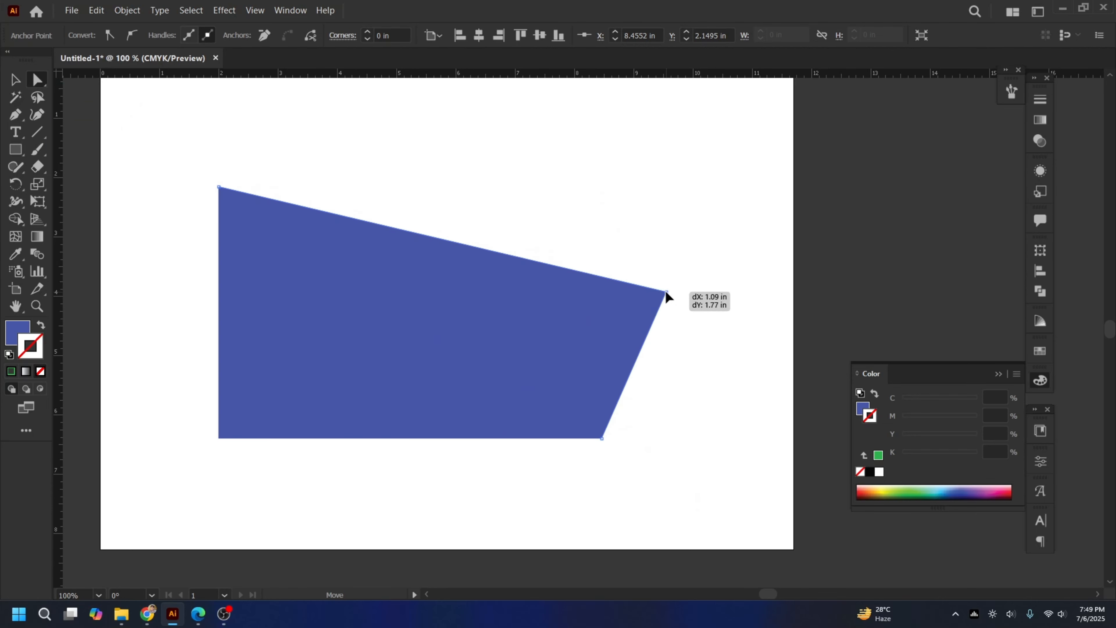
{"action": "left_click_drag", "start_coordinate": [220, 193], "coordinate": [307, 216]}
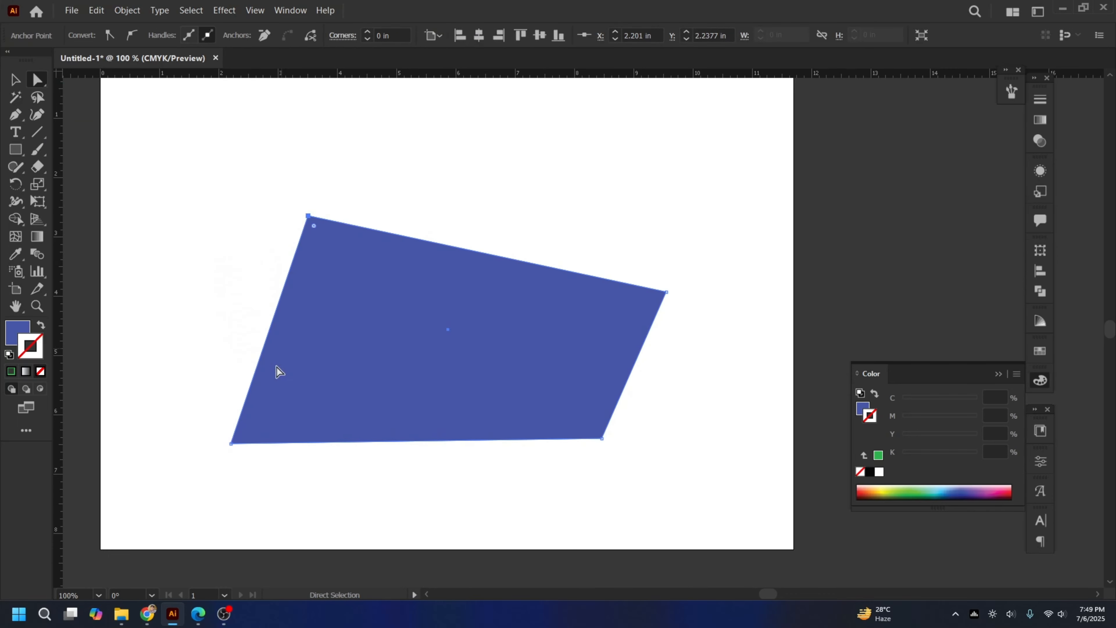
{"action": "left_click_drag", "start_coordinate": [231, 443], "coordinate": [307, 369]}
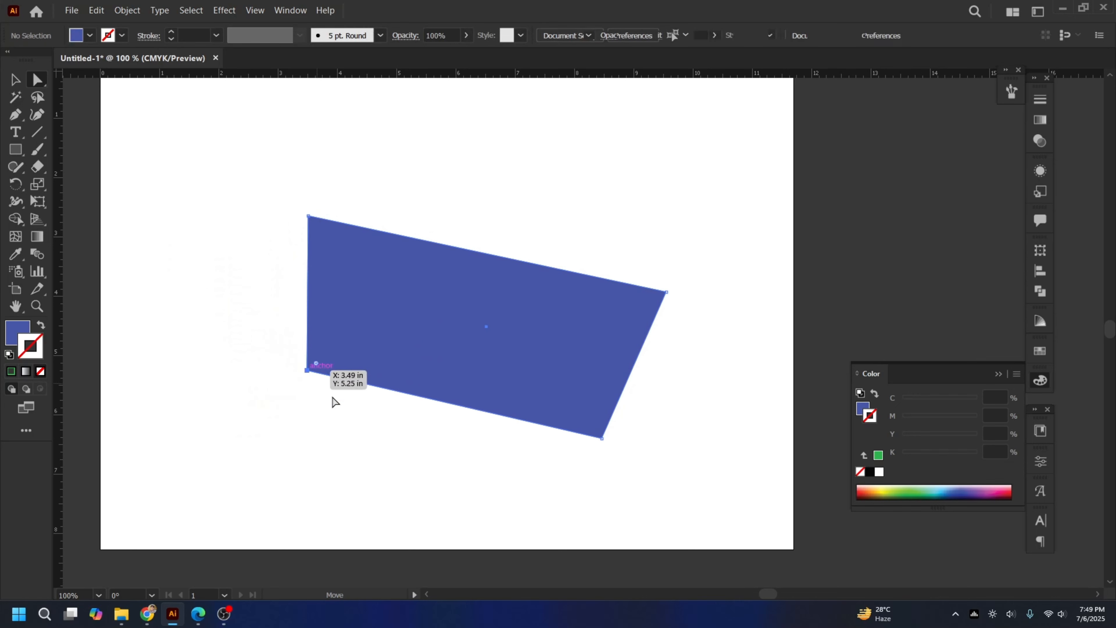
{"action": "left_click_drag", "start_coordinate": [603, 446], "coordinate": [411, 391]}
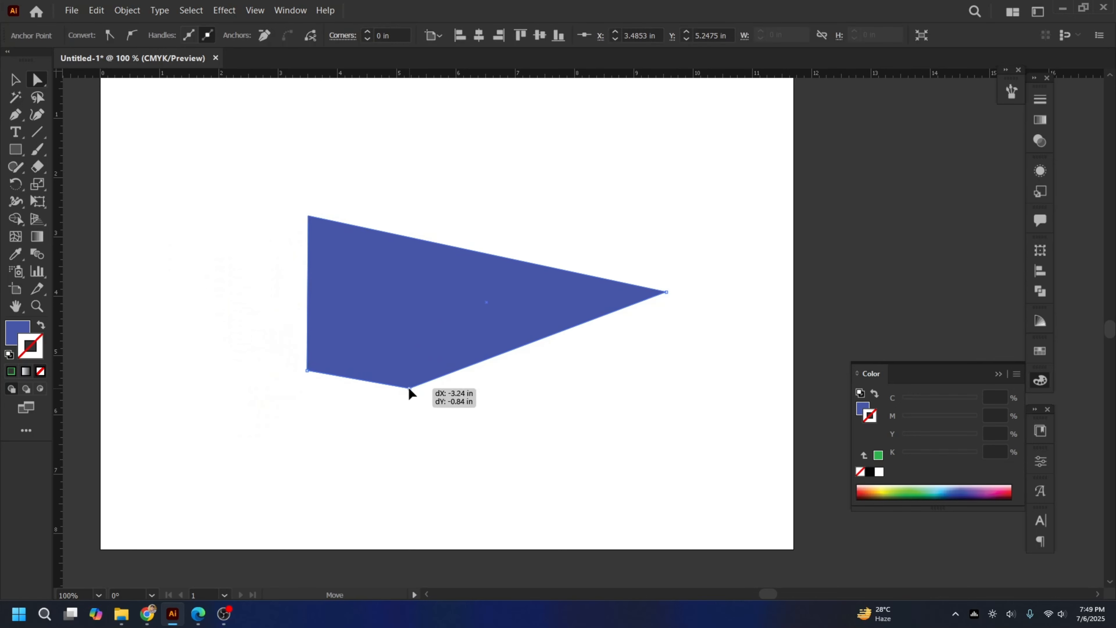
{"action": "left_click_drag", "start_coordinate": [666, 292], "coordinate": [413, 221]}
{"action": "left_click_drag", "start_coordinate": [306, 220], "coordinate": [225, 299]}
{"action": "left_click_drag", "start_coordinate": [412, 223], "coordinate": [481, 286]}
{"action": "left_click", "coordinate": [346, 210]}
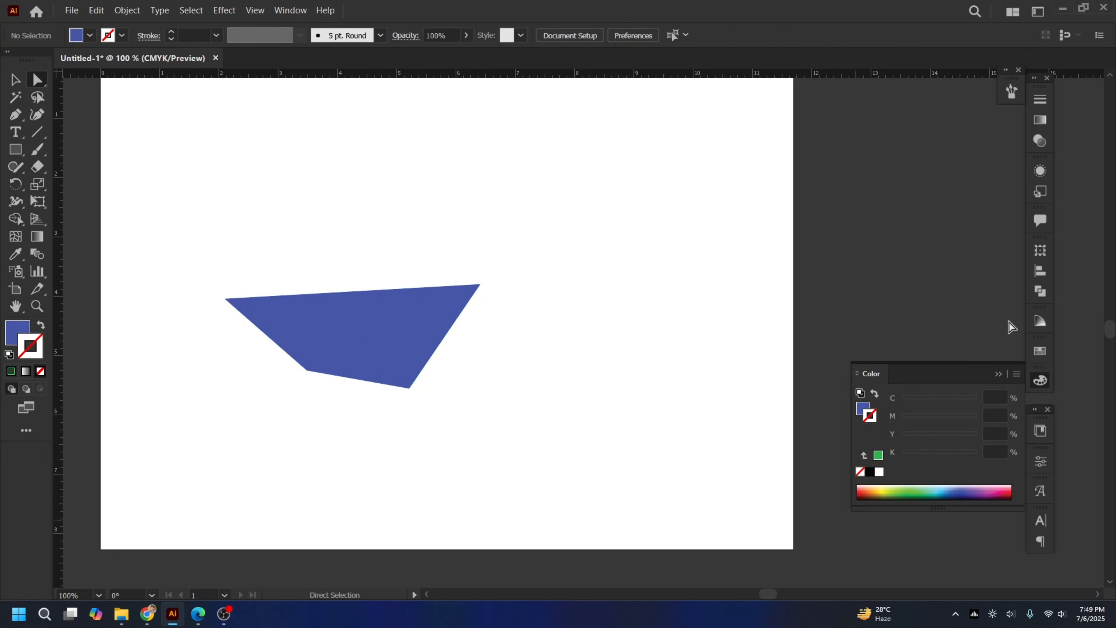
Step: Marquee-select the quadrilateral's left and lower anchor points, leaving out its upper-right one, and delete them
{"action": "left_click_drag", "start_coordinate": [150, 213], "coordinate": [451, 434]}
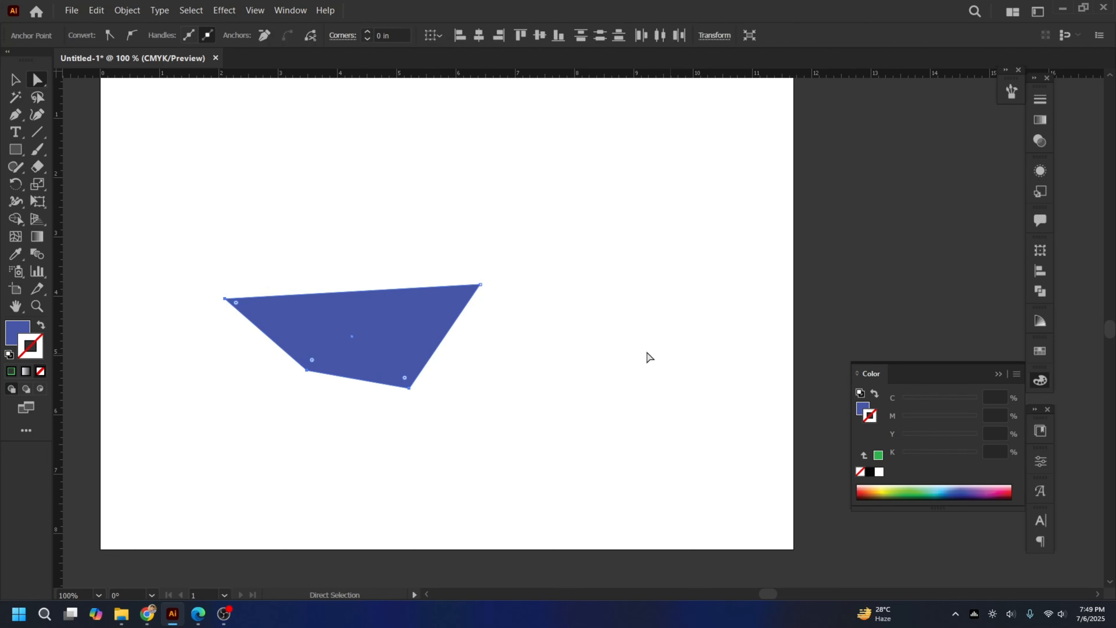
{"action": "key", "text": "Delete"}
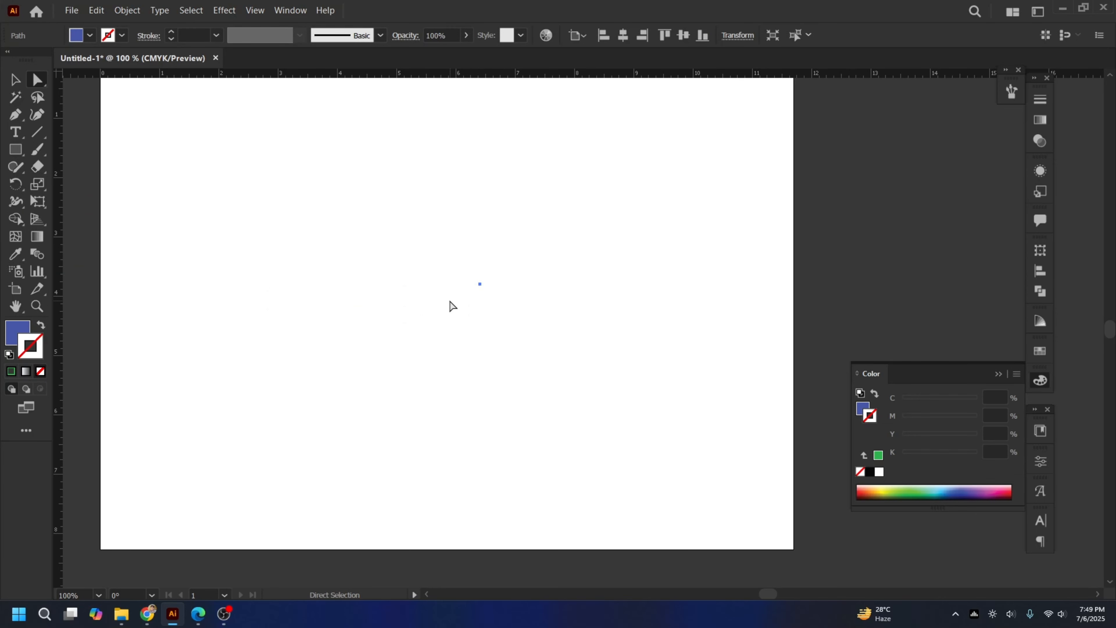
Step: Create a rectangle with an exact width of 5 in and height of 8 in using the Rectangle tool
{"action": "key", "text": "m"}
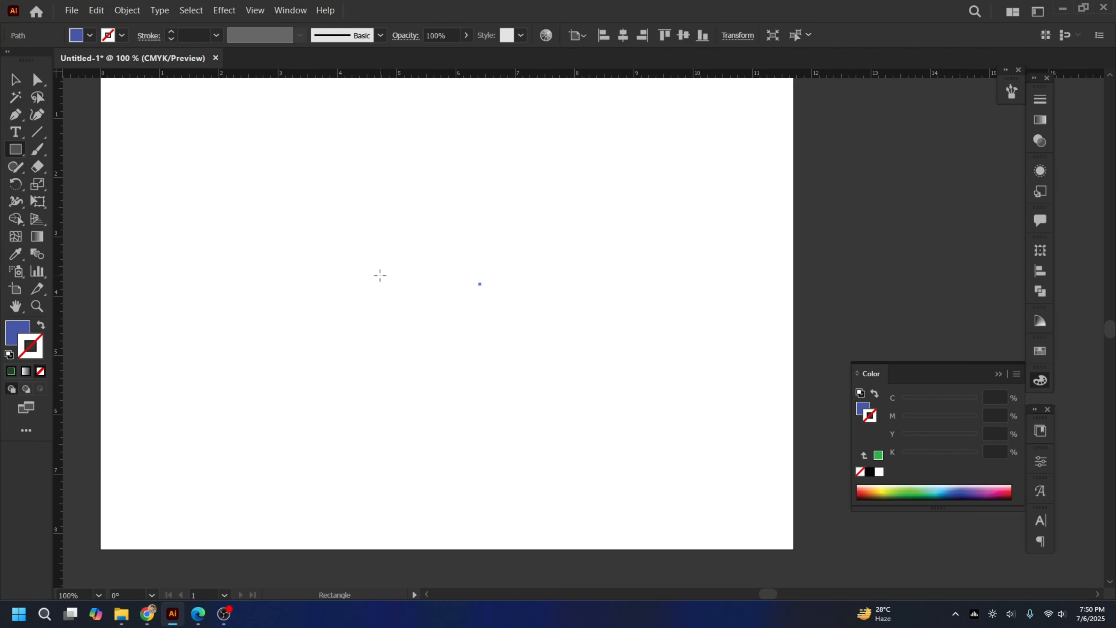
{"action": "left_click", "coordinate": [393, 281]}
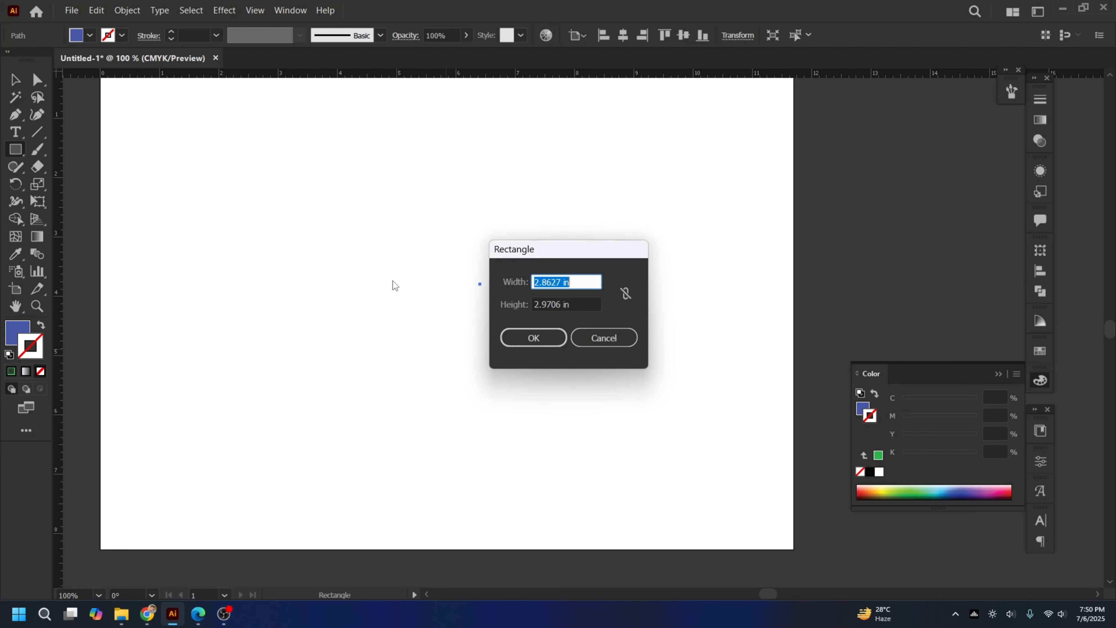
{"action": "left_click_drag", "start_coordinate": [580, 254], "coordinate": [373, 247]}
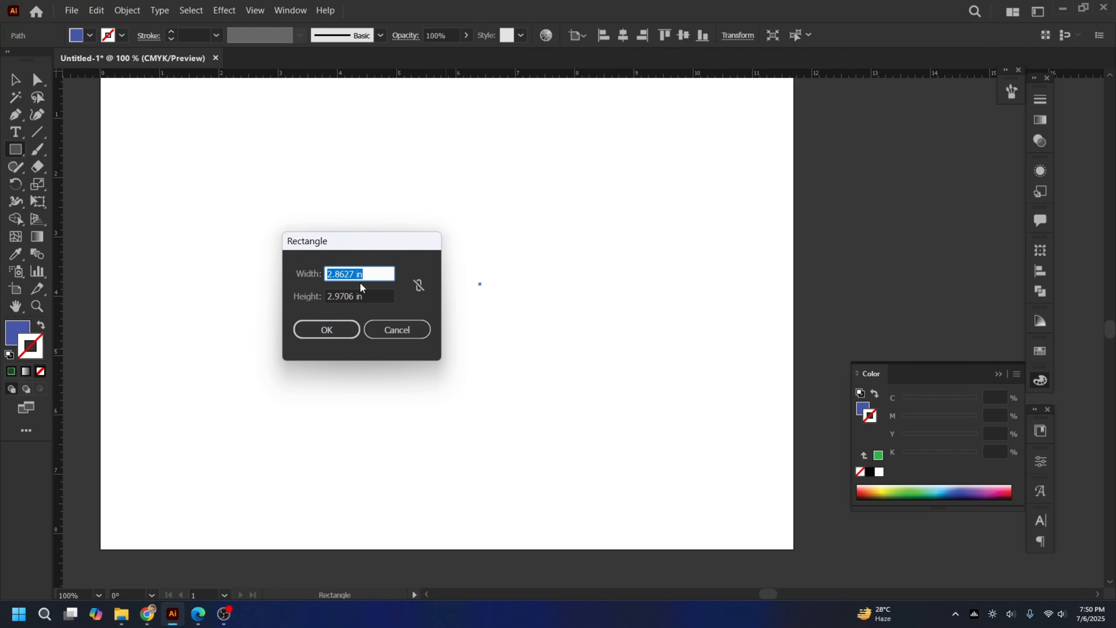
{"action": "left_click", "coordinate": [355, 272]}
{"action": "left_click_drag", "start_coordinate": [355, 274], "coordinate": [237, 269]}
{"action": "left_click_drag", "start_coordinate": [401, 246], "coordinate": [424, 221]}
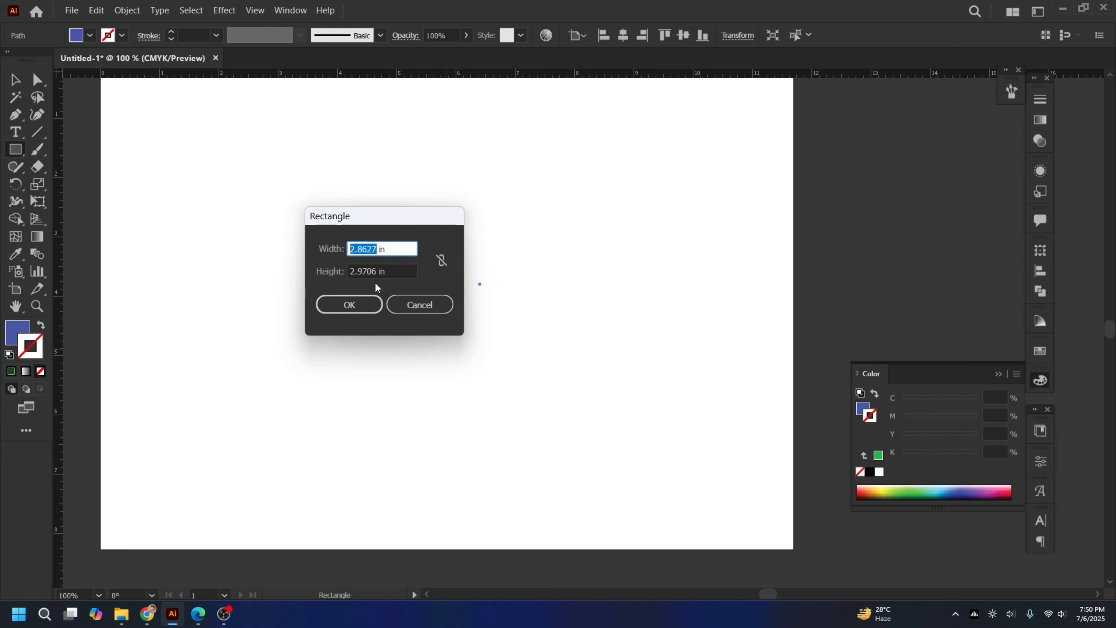
{"action": "type", "text": "5"}
{"action": "double_click", "coordinate": [373, 272]}
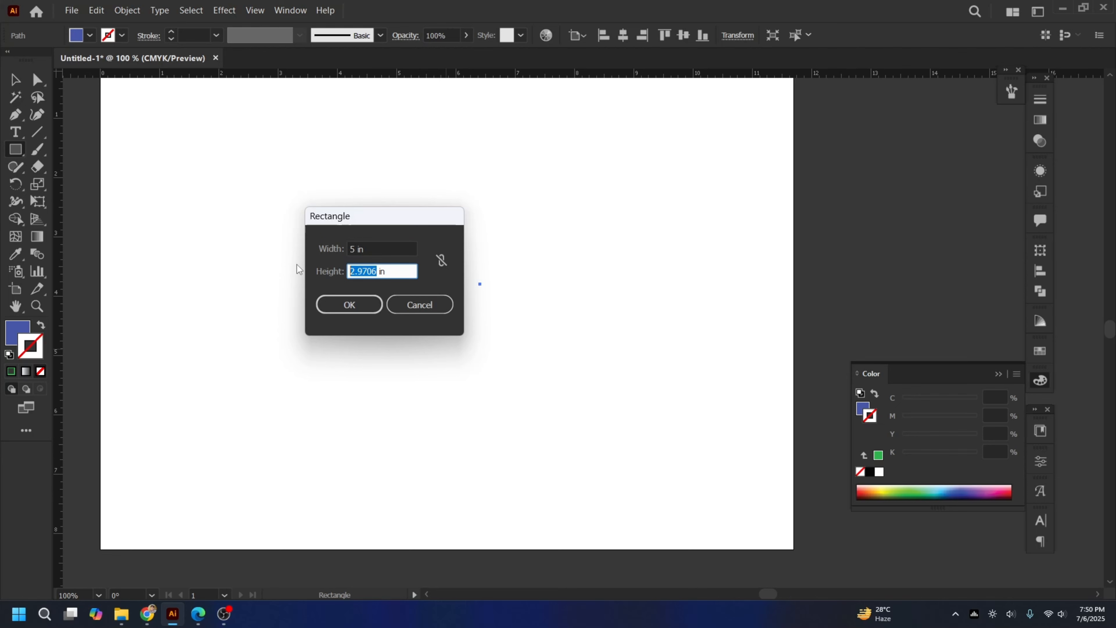
{"action": "type", "text": "8"}
{"action": "left_click", "coordinate": [350, 305]}
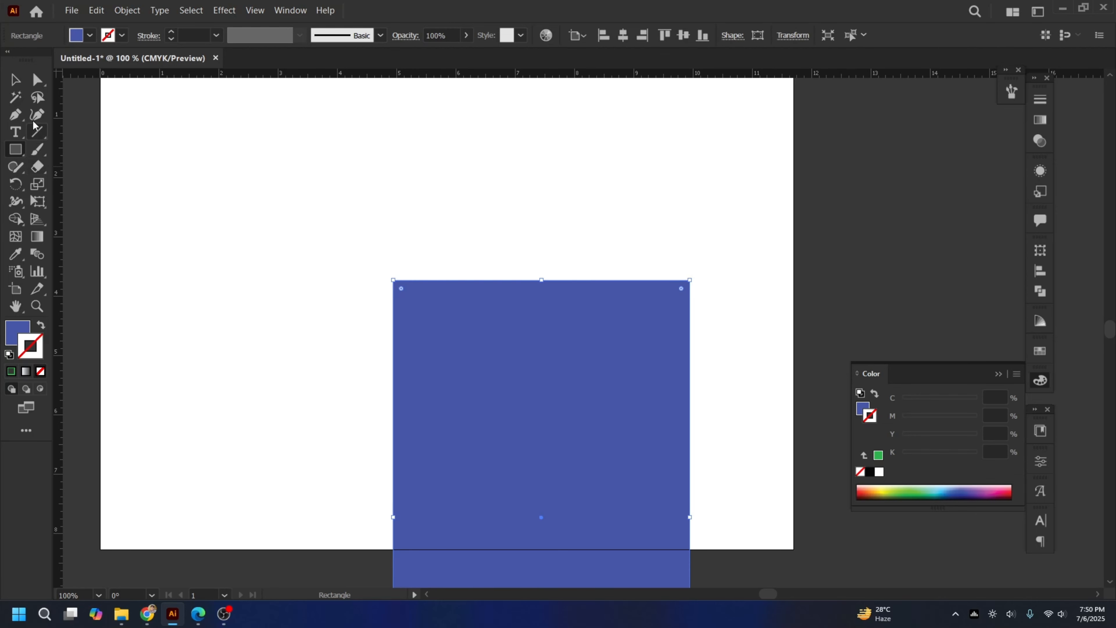
Step: Move the 5 by 8 in rectangle up and left with the Selection tool so it fits within the artboard's height
{"action": "left_click", "coordinate": [17, 82]}
{"action": "left_click_drag", "start_coordinate": [543, 457], "coordinate": [439, 251]}
{"action": "left_click_drag", "start_coordinate": [615, 284], "coordinate": [595, 296]}
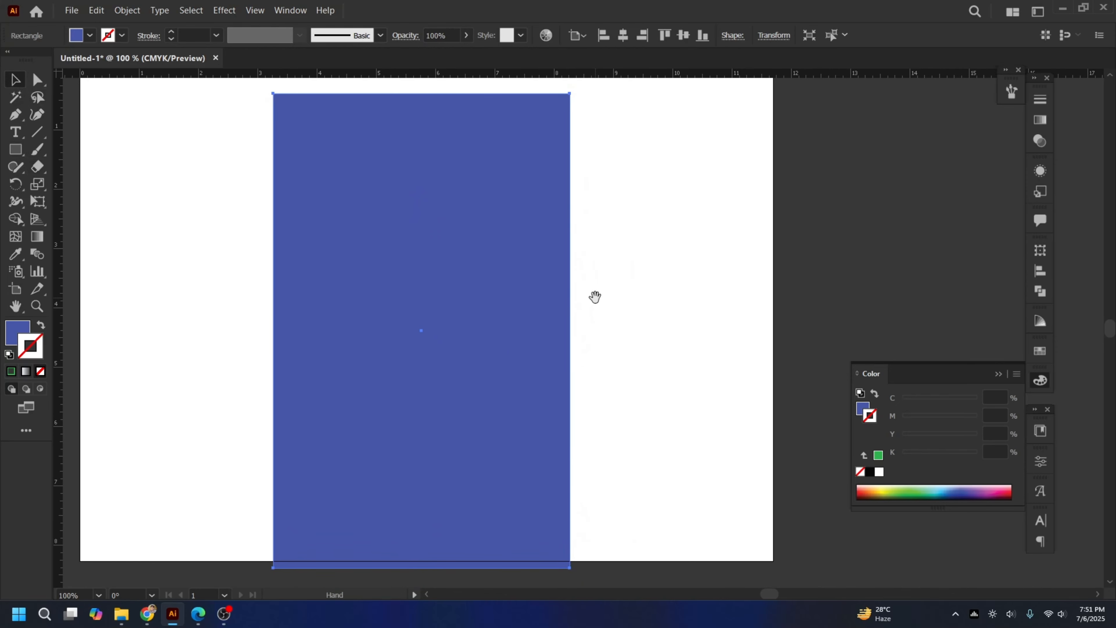
{"action": "key", "text": "ctrl+minus"}
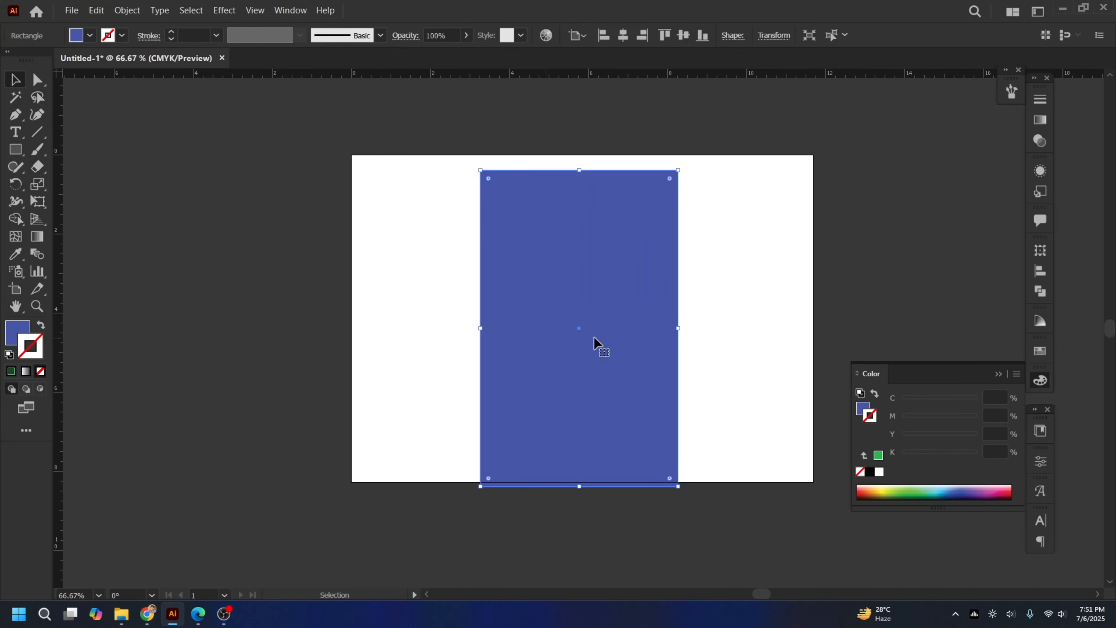
{"action": "left_click_drag", "start_coordinate": [639, 338], "coordinate": [610, 334]}
{"action": "left_click_drag", "start_coordinate": [751, 309], "coordinate": [514, 347]}
{"action": "left_click", "coordinate": [493, 307]}
{"action": "left_click", "coordinate": [273, 288]}
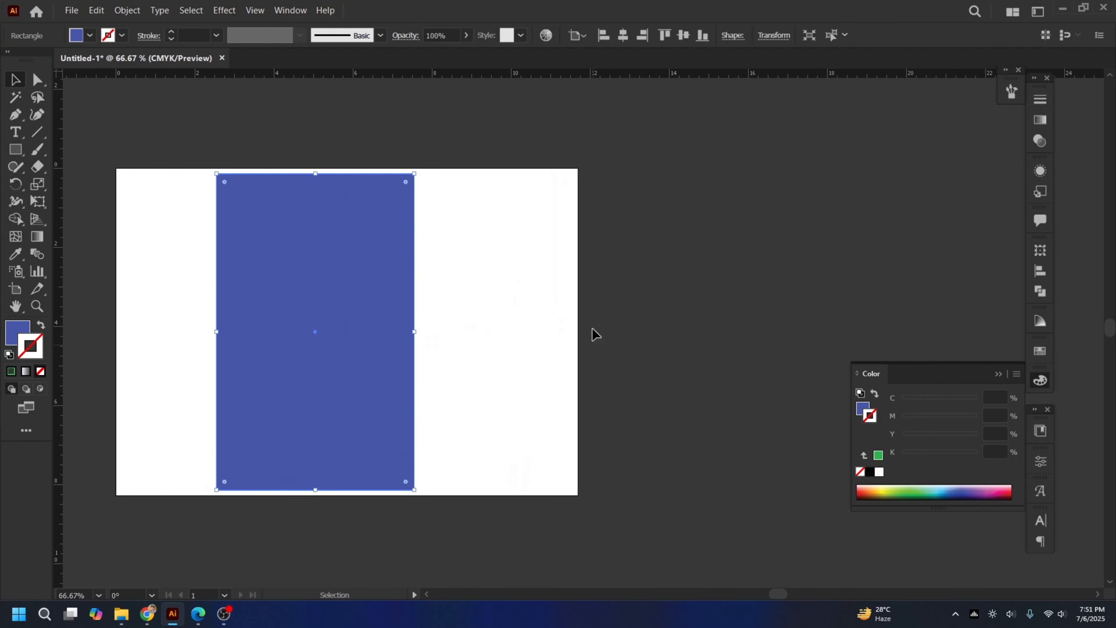
Step: Create a square with an exact width and height of 2 in using the Rectangle tool, starting beside the tall blue rectangle
{"action": "left_click", "coordinate": [16, 152]}
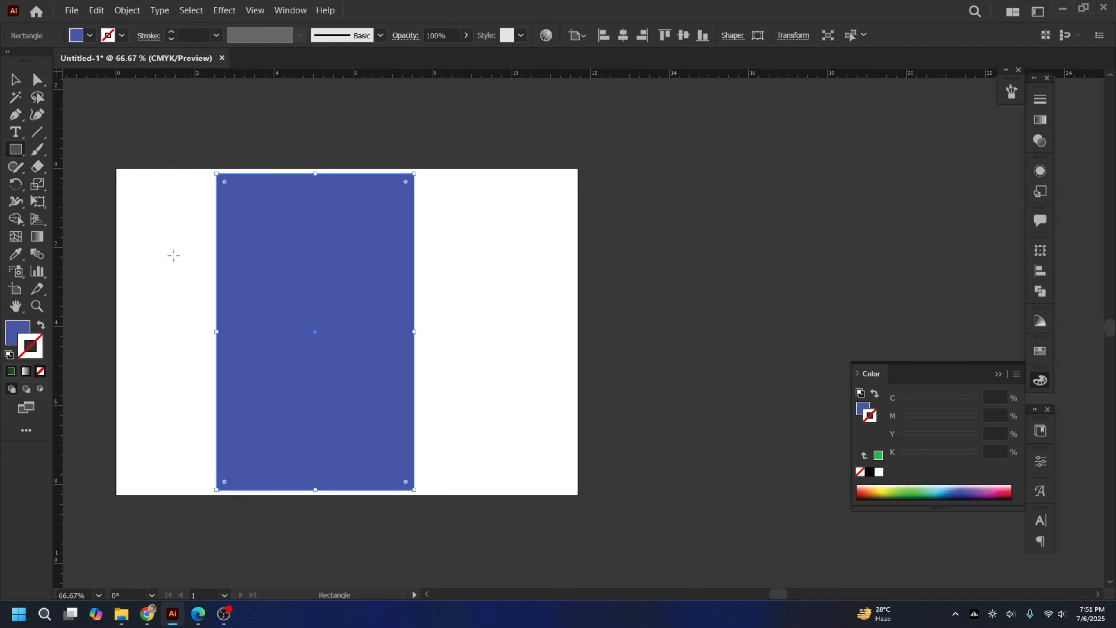
{"action": "left_click", "coordinate": [171, 255]}
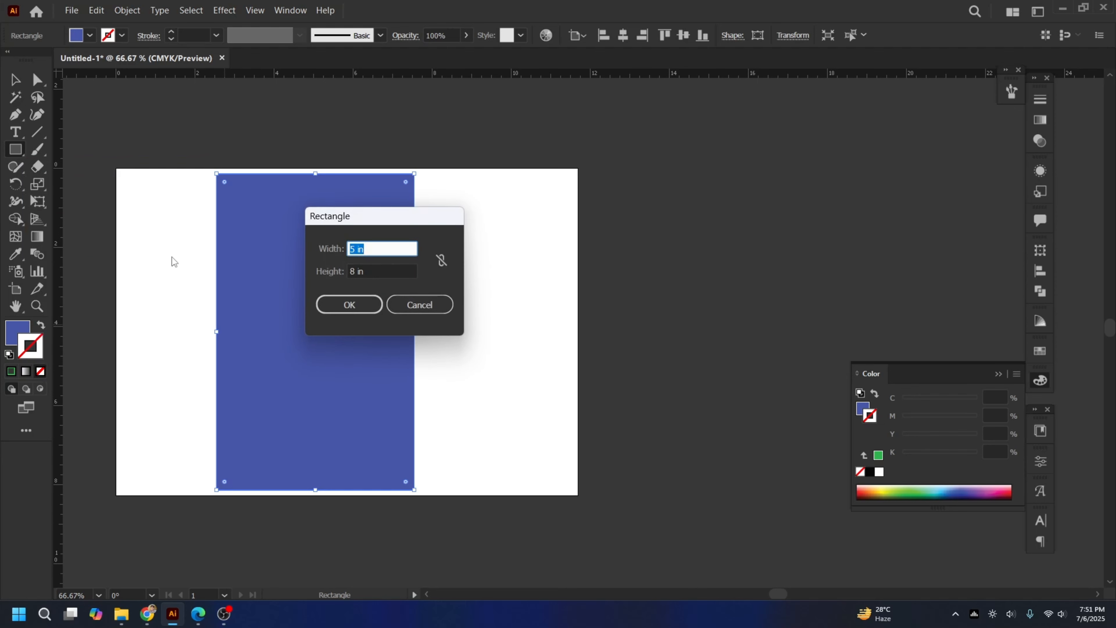
{"action": "left_click", "coordinate": [355, 247]}
{"action": "left_click_drag", "start_coordinate": [356, 248], "coordinate": [326, 244]}
{"action": "type", "text": "2"}
{"action": "left_click_drag", "start_coordinate": [356, 272], "coordinate": [319, 265]}
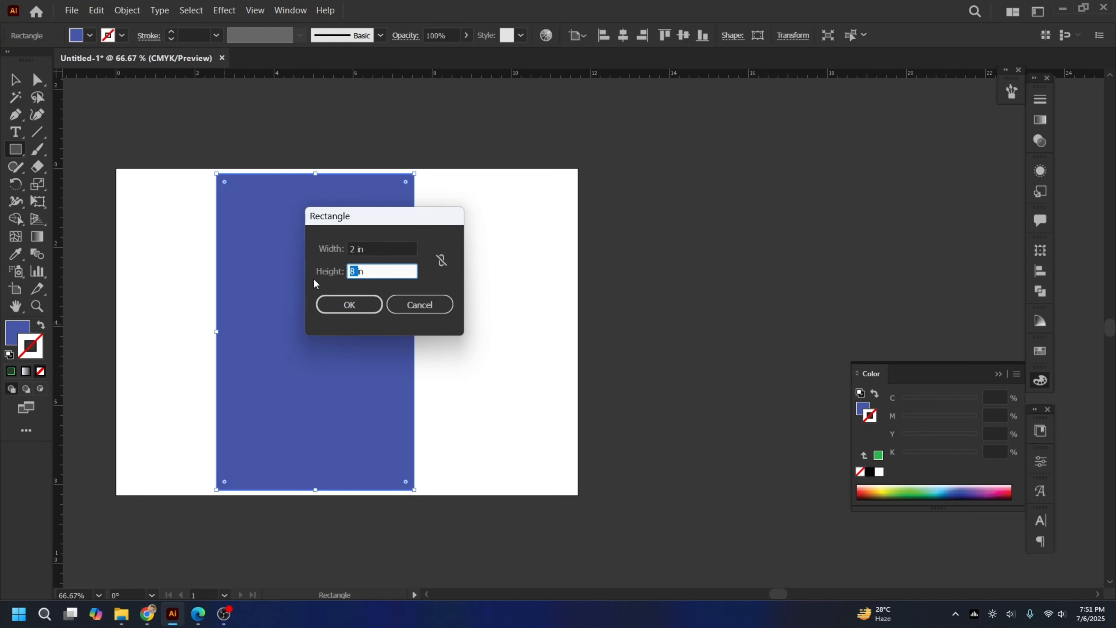
{"action": "type", "text": "2"}
{"action": "left_click", "coordinate": [350, 305]}
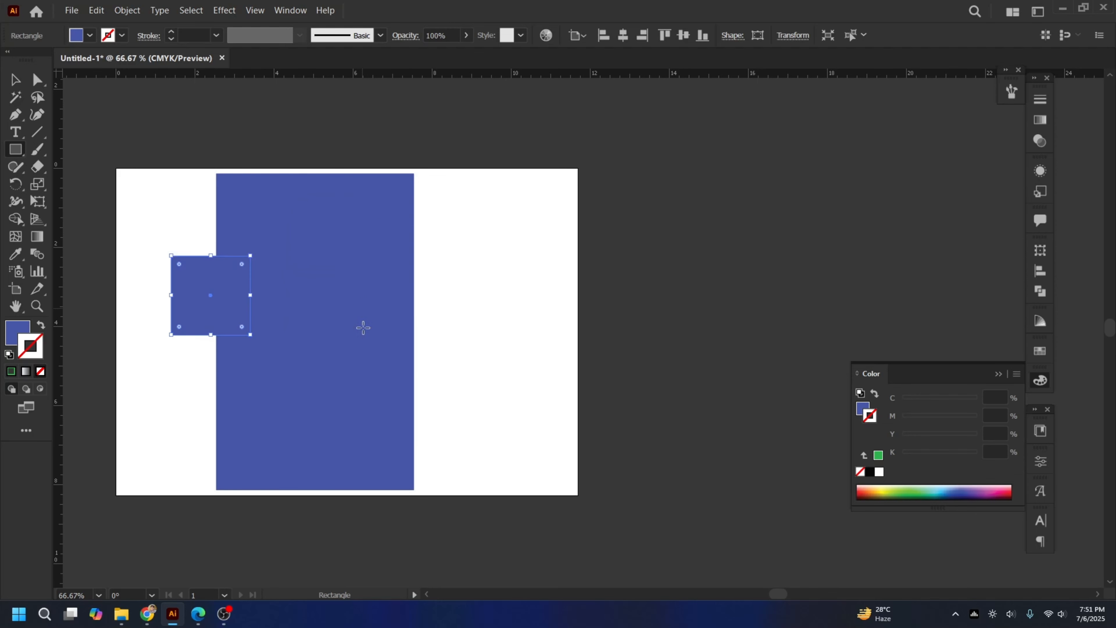
Step: Change the small square's fill to a bright green using the Color Picker
{"action": "left_click", "coordinate": [15, 328]}
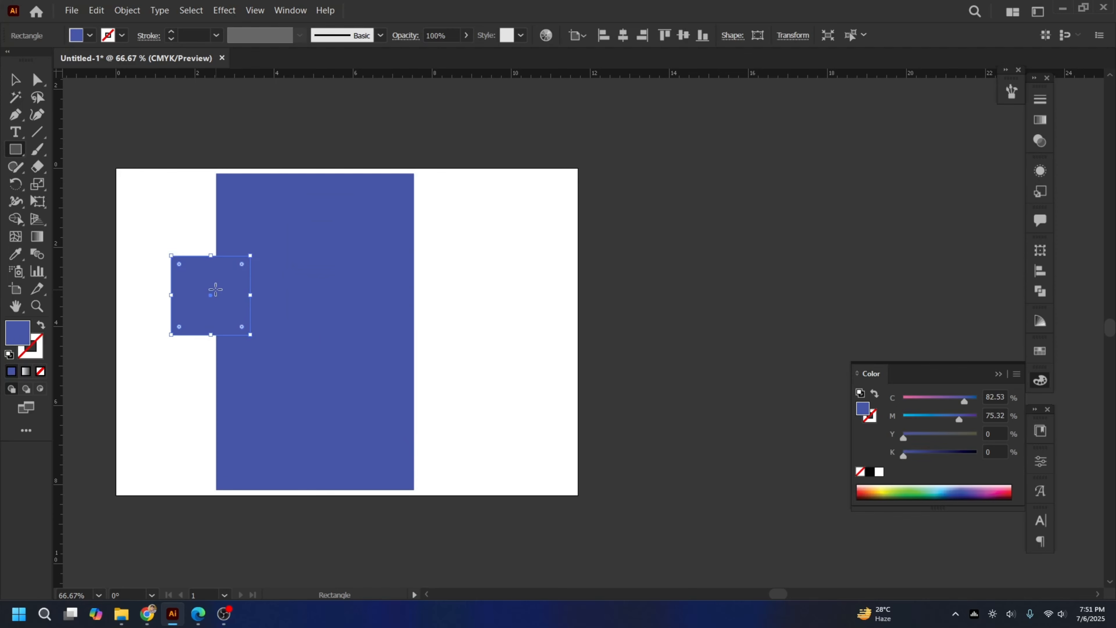
{"action": "double_click", "coordinate": [12, 334]}
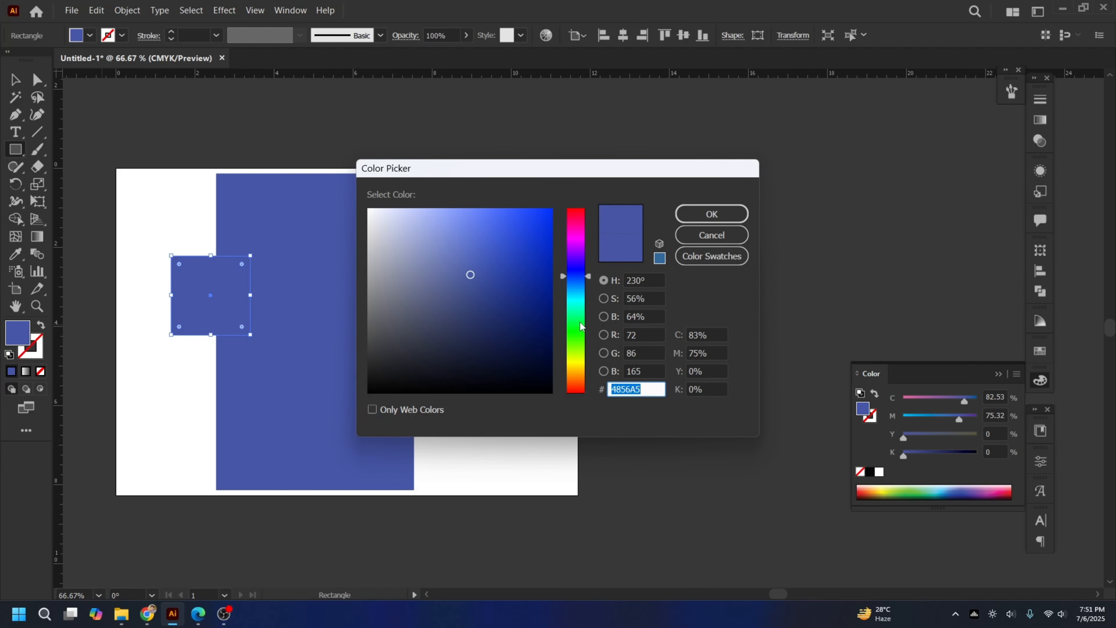
{"action": "left_click", "coordinate": [580, 344]}
{"action": "left_click", "coordinate": [546, 253]}
{"action": "left_click", "coordinate": [703, 215]}
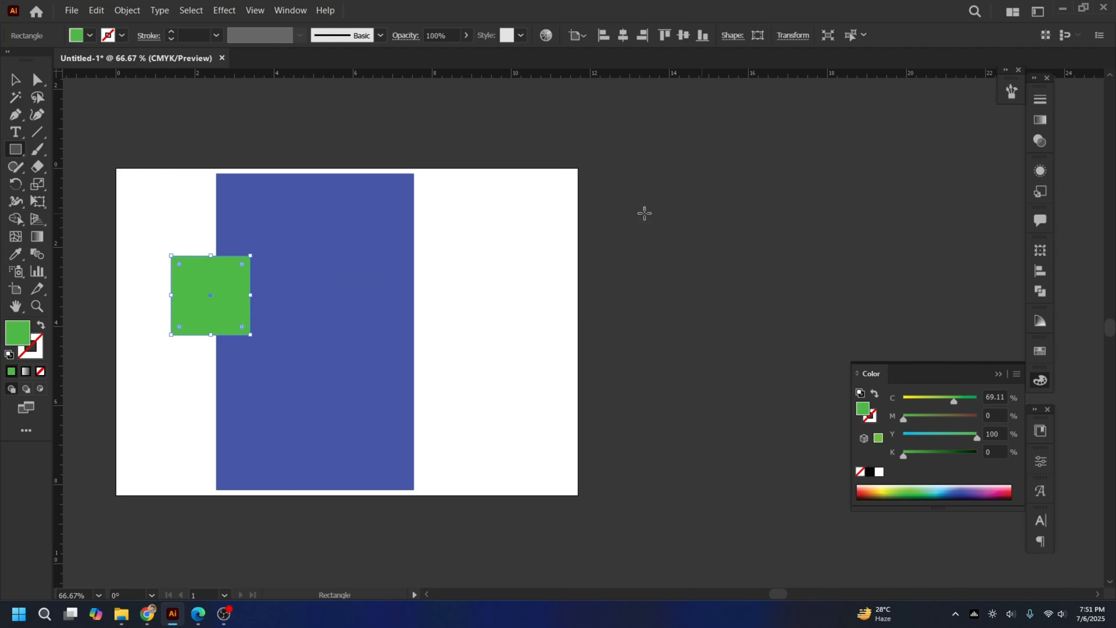
Step: Move the green square to the empty area right of the tall blue rectangle, and delete the blue rectangle
{"action": "left_click", "coordinate": [15, 79]}
{"action": "left_click_drag", "start_coordinate": [232, 288], "coordinate": [498, 298]}
{"action": "left_click", "coordinate": [326, 301]}
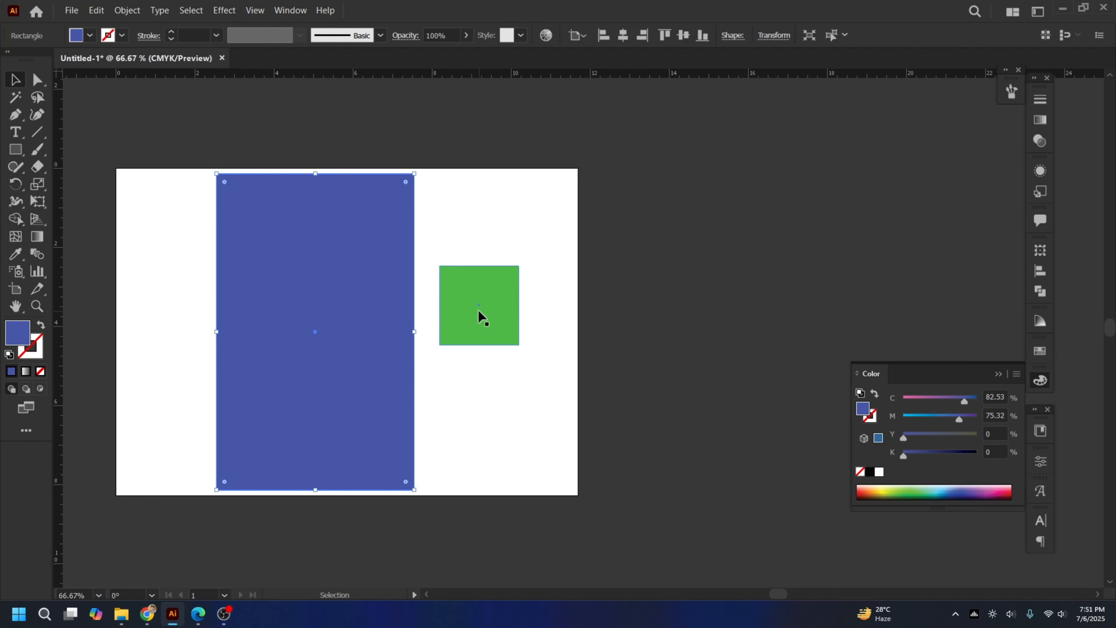
{"action": "key", "text": "Delete"}
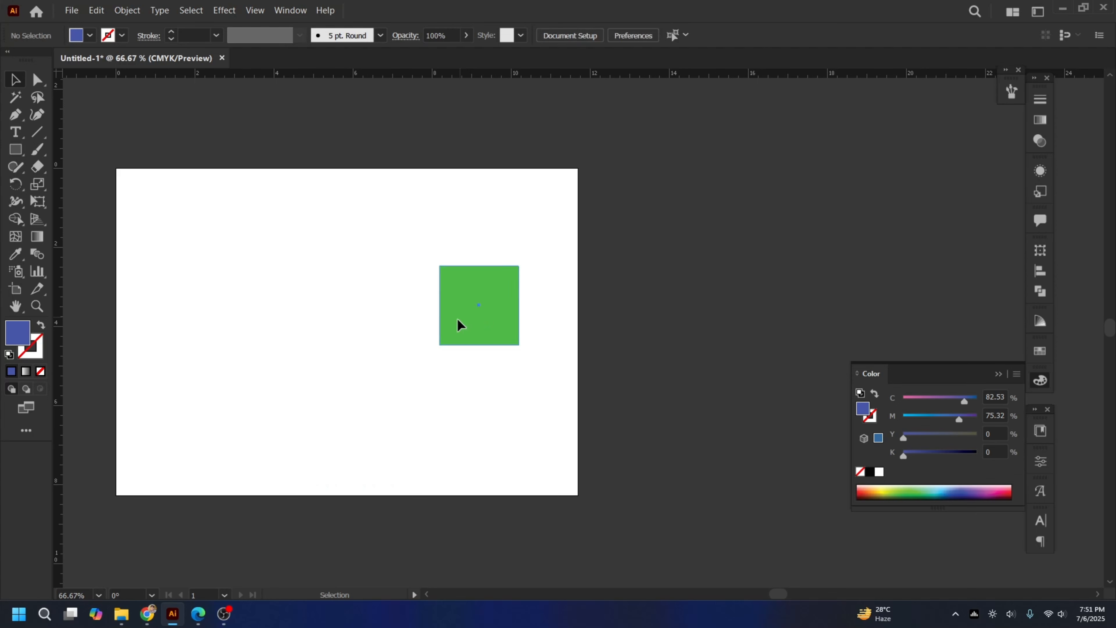
Step: Move the green square to the artboard's left part and duplicate it rightward edge to edge into a row of three
{"action": "left_click_drag", "start_coordinate": [459, 322], "coordinate": [219, 325]}
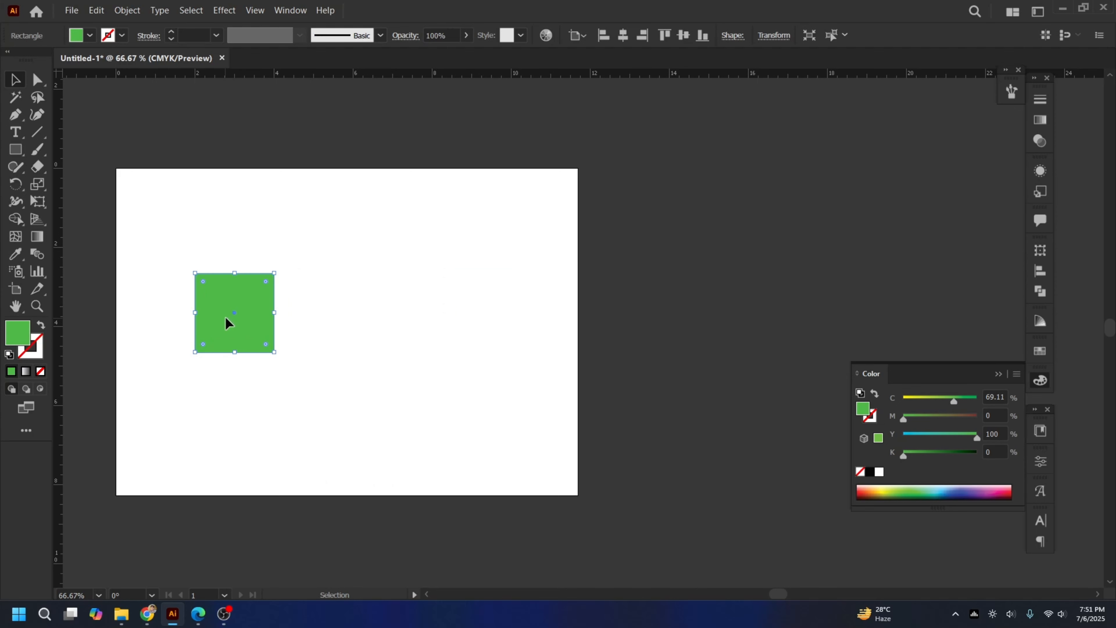
{"action": "left_click_drag", "start_coordinate": [227, 322], "coordinate": [379, 324]}
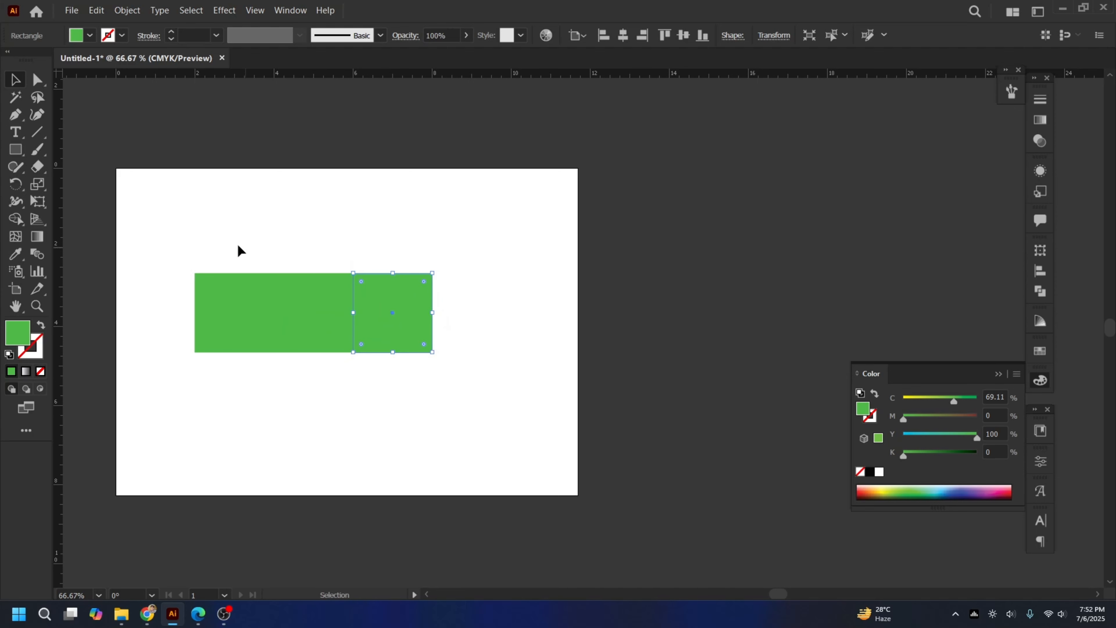
Step: Give all three green squares a 0.75 pt black stroke with C, M and Y at 0 and K at 100, and deselect them
{"action": "left_click_drag", "start_coordinate": [155, 227], "coordinate": [476, 307]}
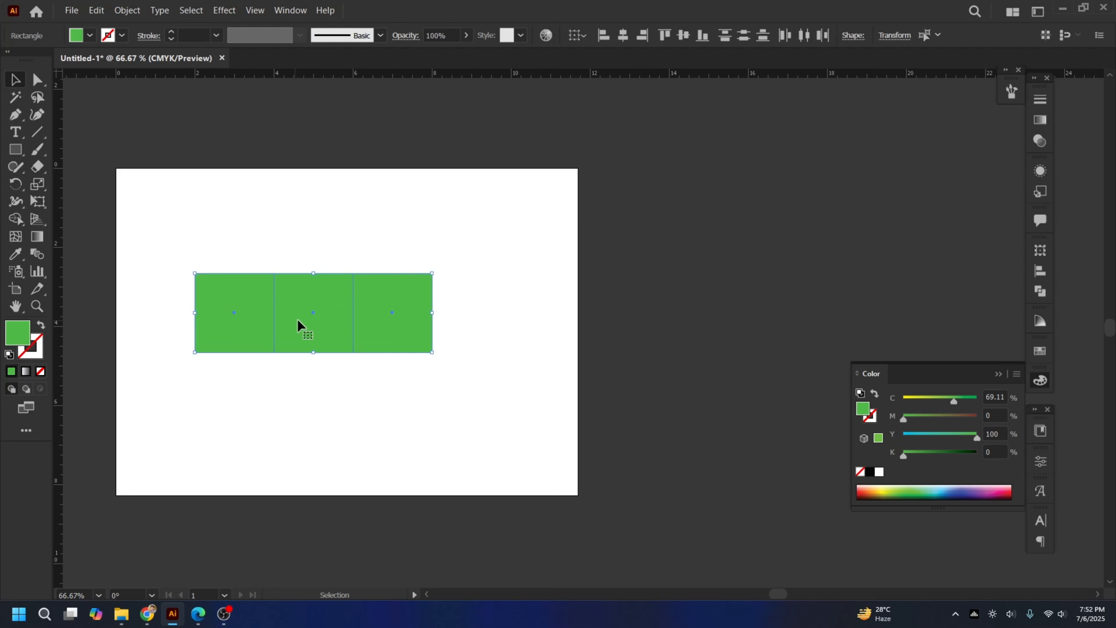
{"action": "left_click", "coordinate": [170, 34]}
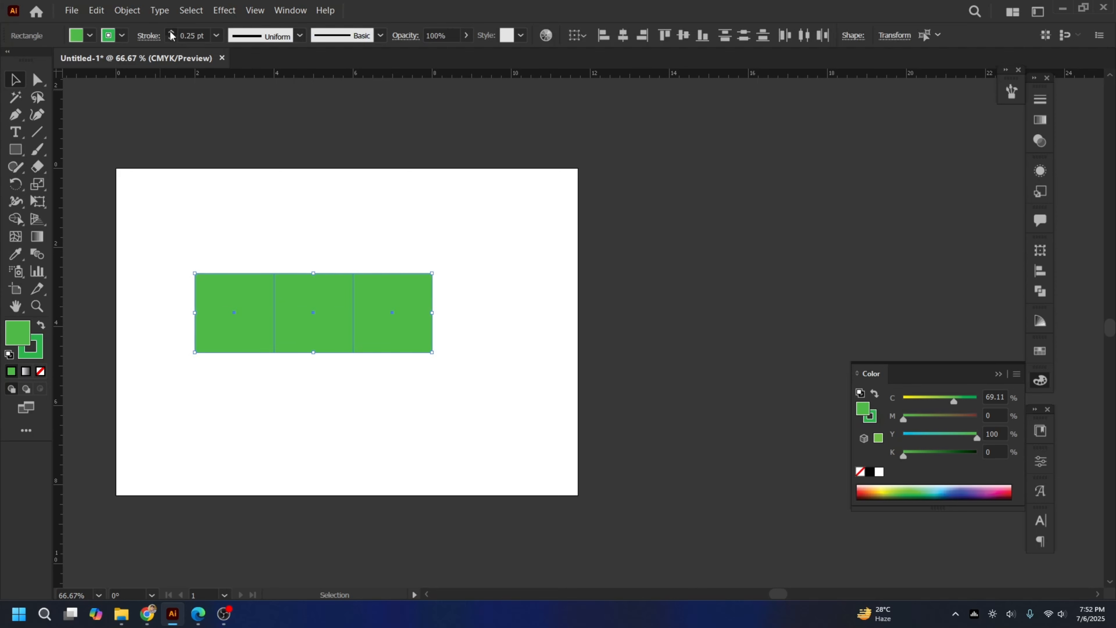
{"action": "left_click", "coordinate": [37, 355]}
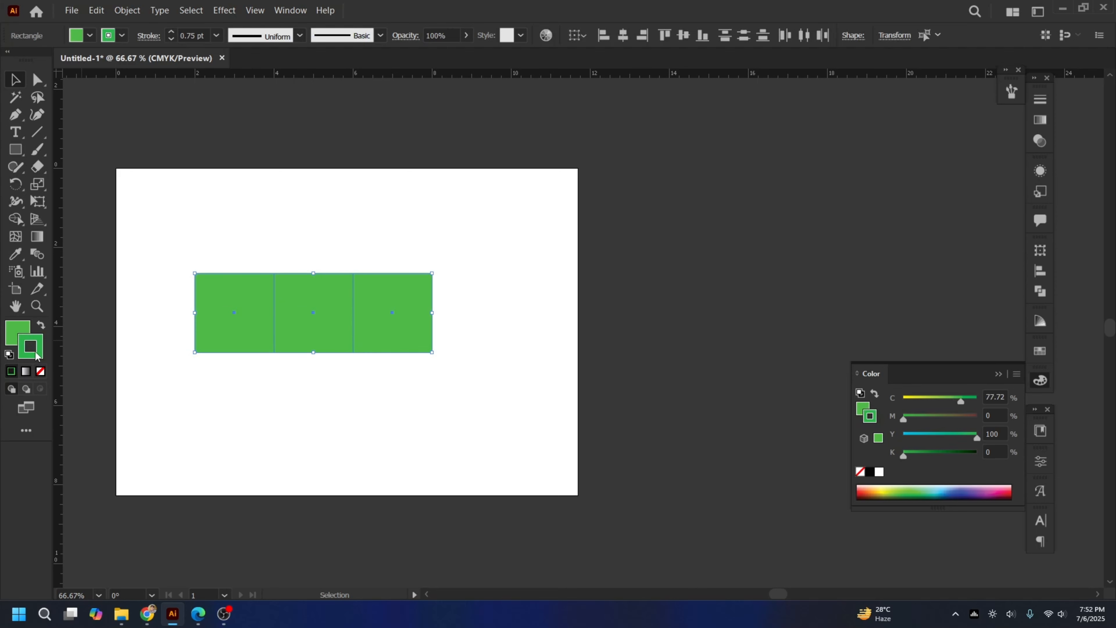
{"action": "left_click_drag", "start_coordinate": [935, 432], "coordinate": [816, 439]}
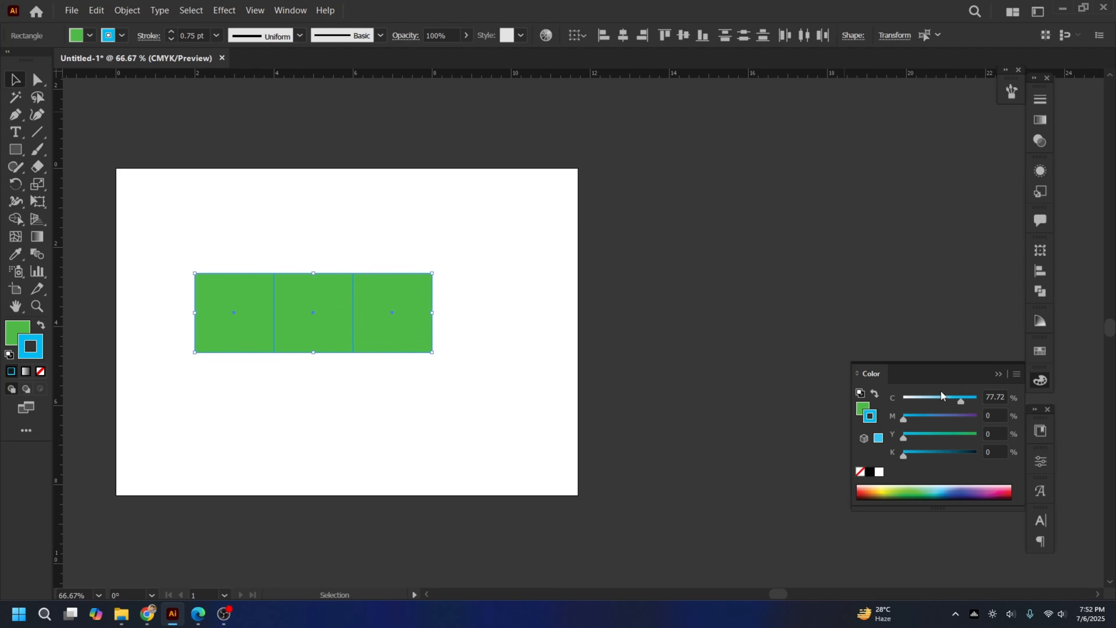
{"action": "left_click_drag", "start_coordinate": [961, 401], "coordinate": [904, 399]}
{"action": "left_click_drag", "start_coordinate": [905, 454], "coordinate": [1052, 456]}
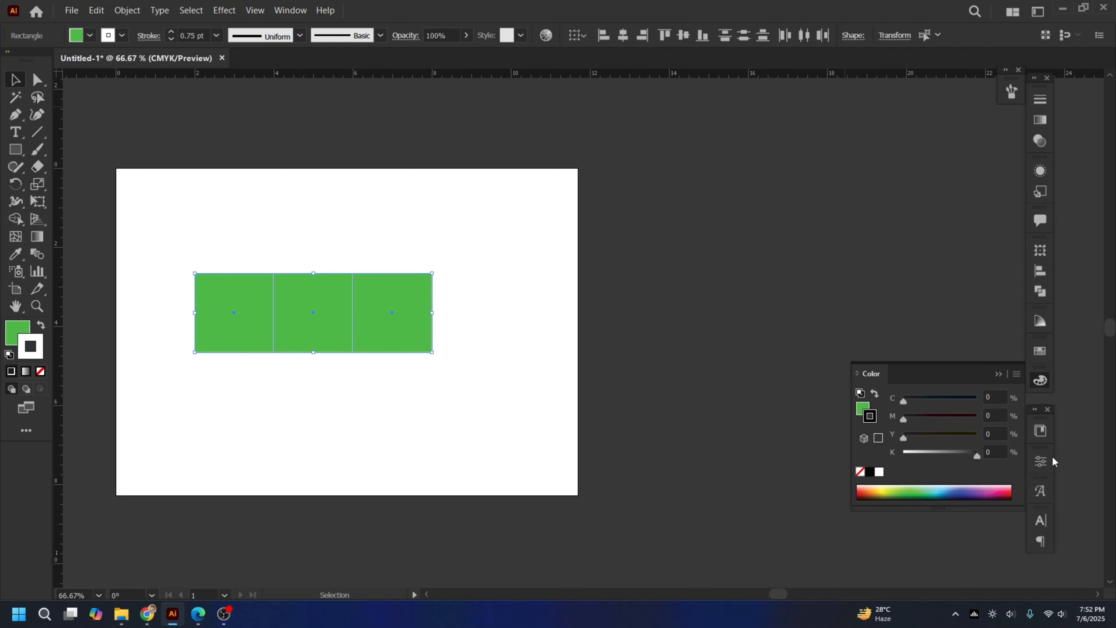
{"action": "left_click", "coordinate": [439, 257]}
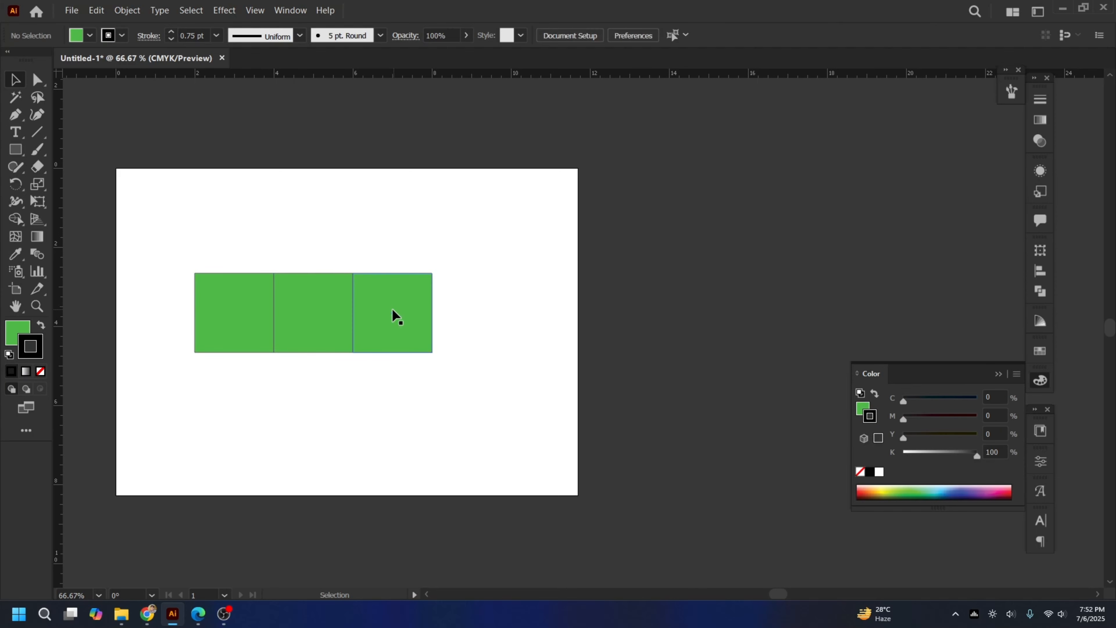
Step: Add a fourth square to the row, move the row near the artboard's top, and duplicate it downward into a grid of three rows
{"action": "left_click_drag", "start_coordinate": [398, 313], "coordinate": [472, 316]}
{"action": "left_click", "coordinate": [185, 242]}
{"action": "left_click_drag", "start_coordinate": [219, 270], "coordinate": [488, 295]}
{"action": "left_click", "coordinate": [152, 279]}
{"action": "left_click_drag", "start_coordinate": [153, 278], "coordinate": [572, 349]}
{"action": "left_click_drag", "start_coordinate": [460, 290], "coordinate": [478, 374]}
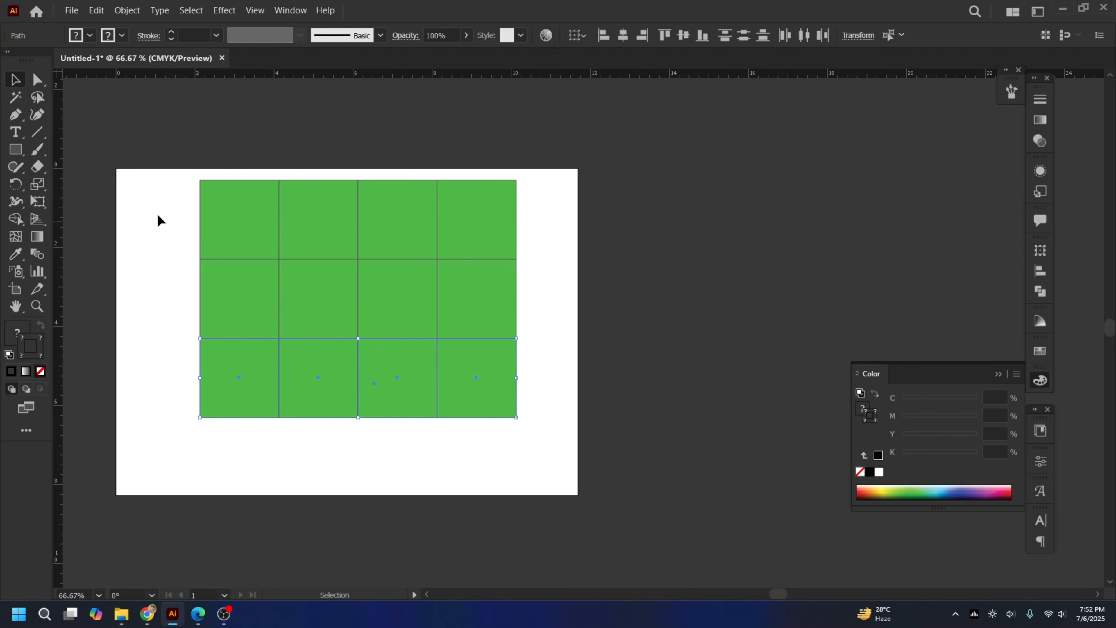
Step: Select the whole grid of squares, scale it down proportionally and place it near the artboard's middle, and deselect it
{"action": "left_click_drag", "start_coordinate": [158, 172], "coordinate": [514, 466]}
{"action": "left_click_drag", "start_coordinate": [368, 257], "coordinate": [359, 292]}
{"action": "left_click", "coordinate": [146, 226]}
{"action": "left_click_drag", "start_coordinate": [117, 185], "coordinate": [559, 472]}
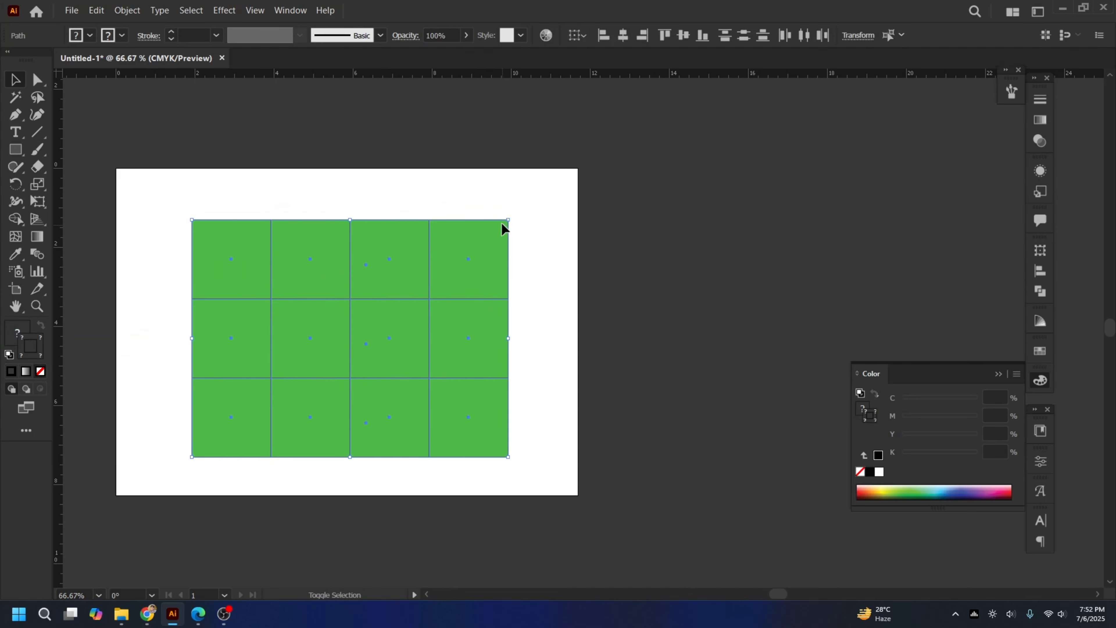
{"action": "left_click_drag", "start_coordinate": [507, 219], "coordinate": [398, 300]}
{"action": "left_click_drag", "start_coordinate": [354, 368], "coordinate": [393, 325]}
{"action": "left_click", "coordinate": [493, 221]}
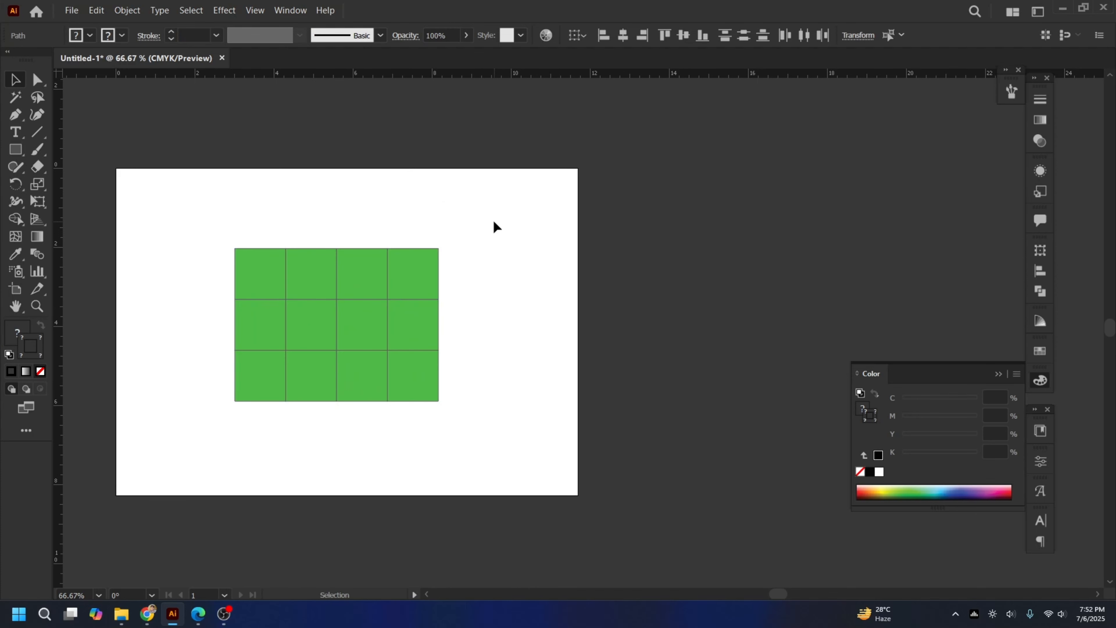
Step: Marquee-select the entire grid of green squares and delete it to clear the artboard
{"action": "left_click_drag", "start_coordinate": [141, 212], "coordinate": [424, 477]}
{"action": "left_click_drag", "start_coordinate": [144, 190], "coordinate": [523, 485]}
{"action": "key", "text": "Delete"}
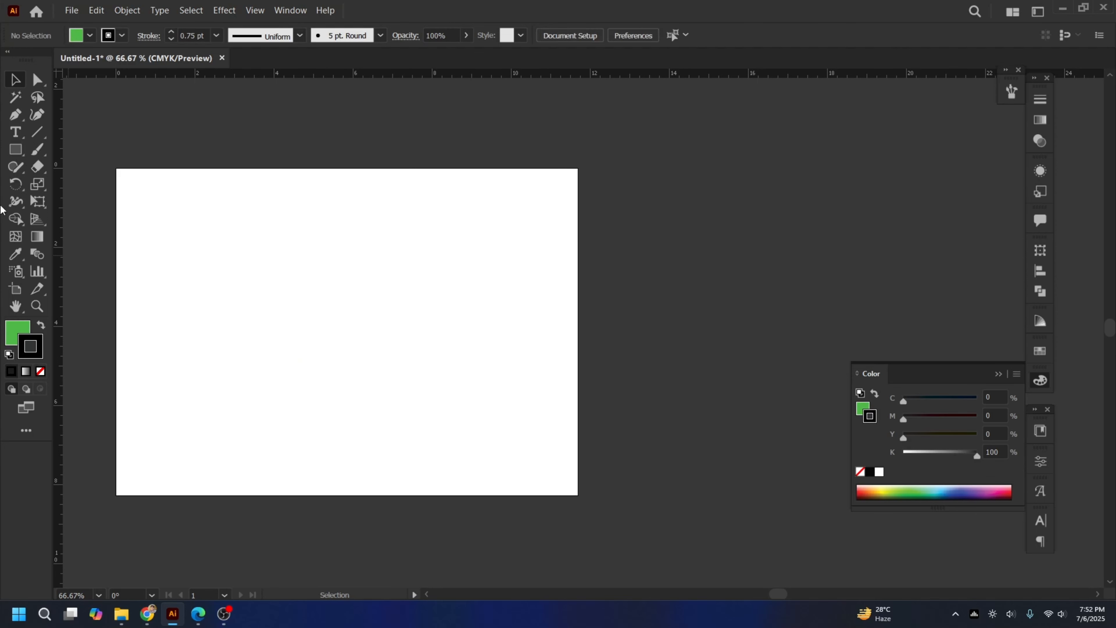
Step: Draw a rounded rectangle about 7.72 in wide and 5.69 in high on the artboard with the Rounded Rectangle tool
{"action": "left_click", "coordinate": [15, 152]}
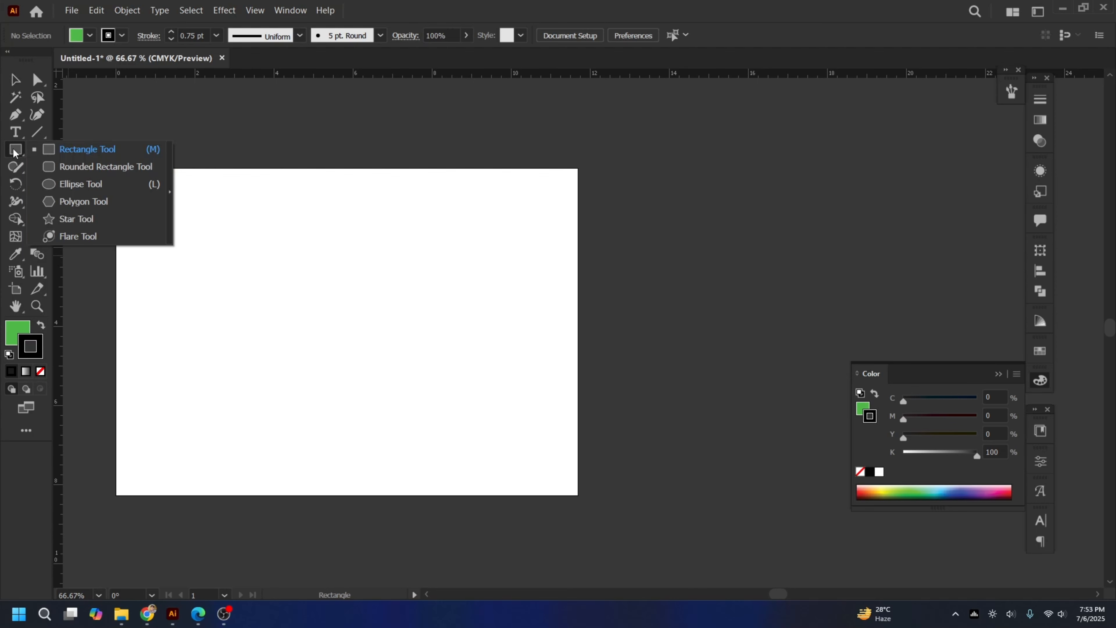
{"action": "left_click", "coordinate": [115, 172]}
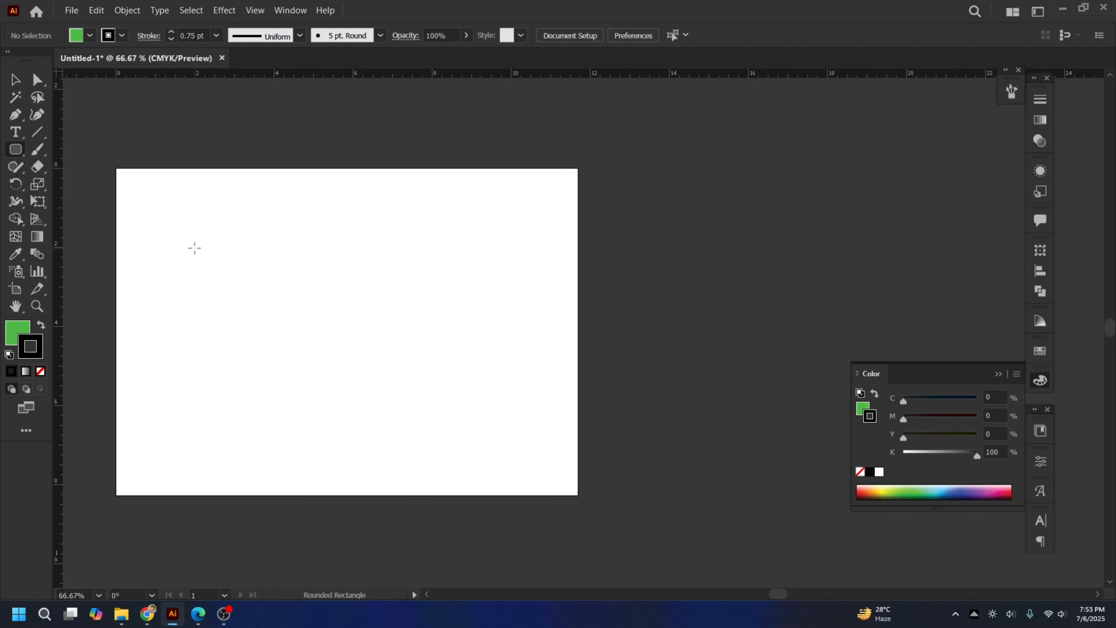
{"action": "left_click_drag", "start_coordinate": [195, 248], "coordinate": [501, 472]}
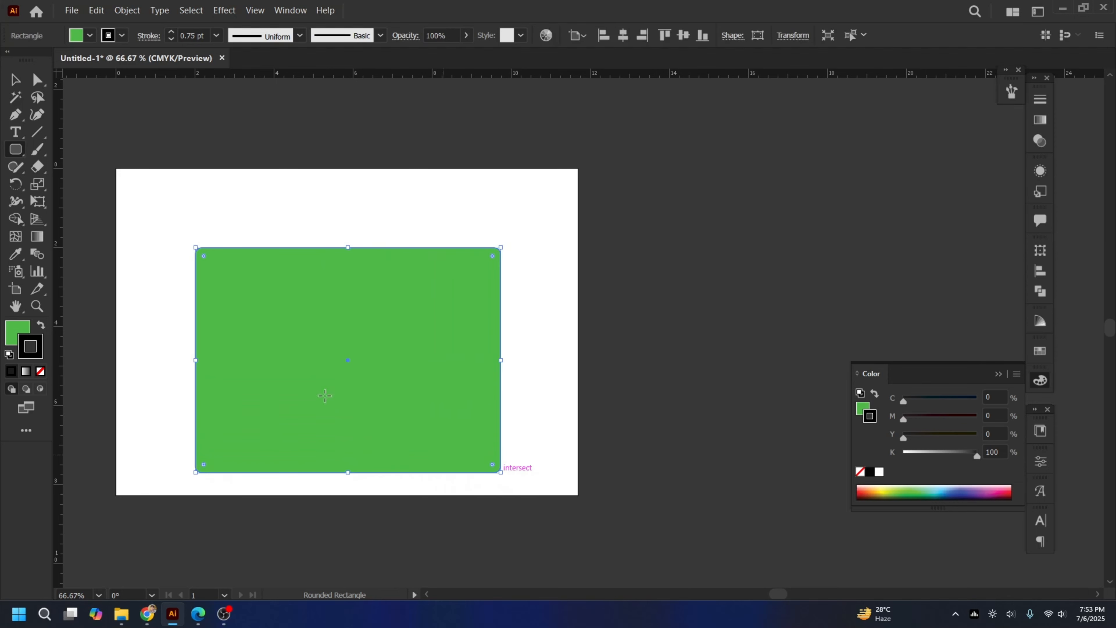
Step: Move the rounded rectangle up and slightly left on the artboard with the Selection tool
{"action": "left_click", "coordinate": [9, 82]}
{"action": "scroll", "coordinate": [474, 305], "scroll_direction": "down", "scroll_amount": 1}
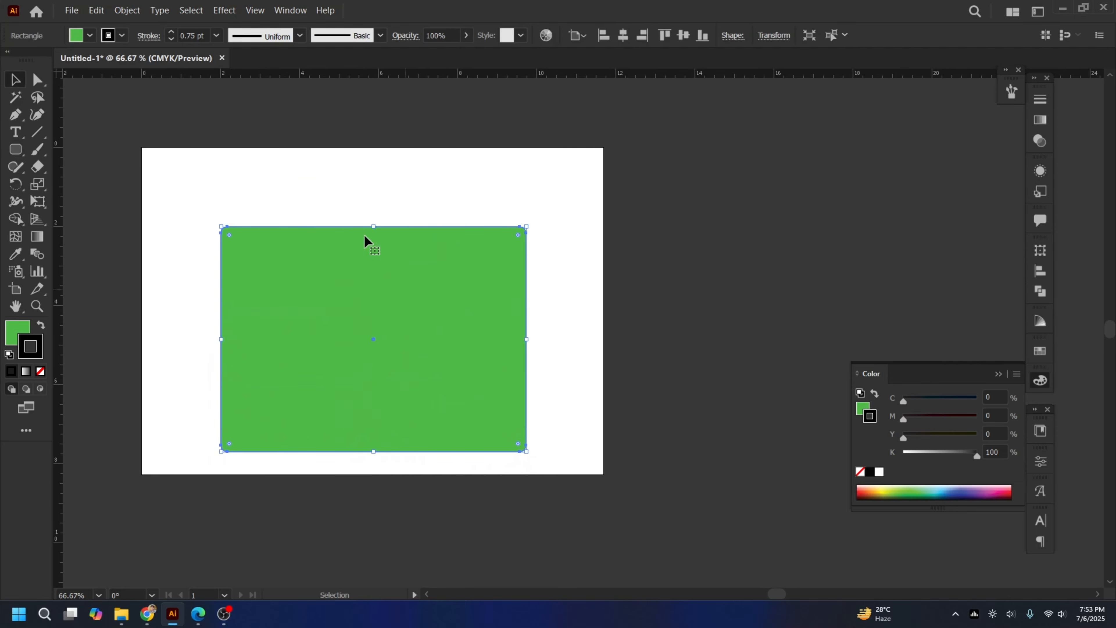
{"action": "left_click", "coordinate": [189, 205]}
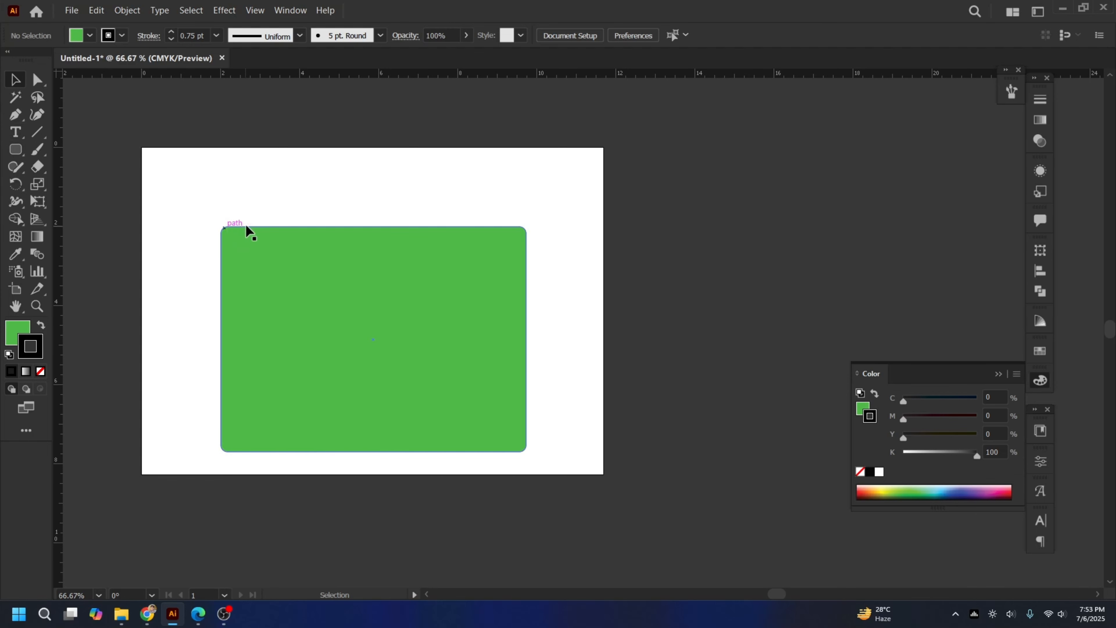
{"action": "left_click_drag", "start_coordinate": [438, 250], "coordinate": [449, 238]}
{"action": "left_click_drag", "start_coordinate": [404, 287], "coordinate": [376, 270]}
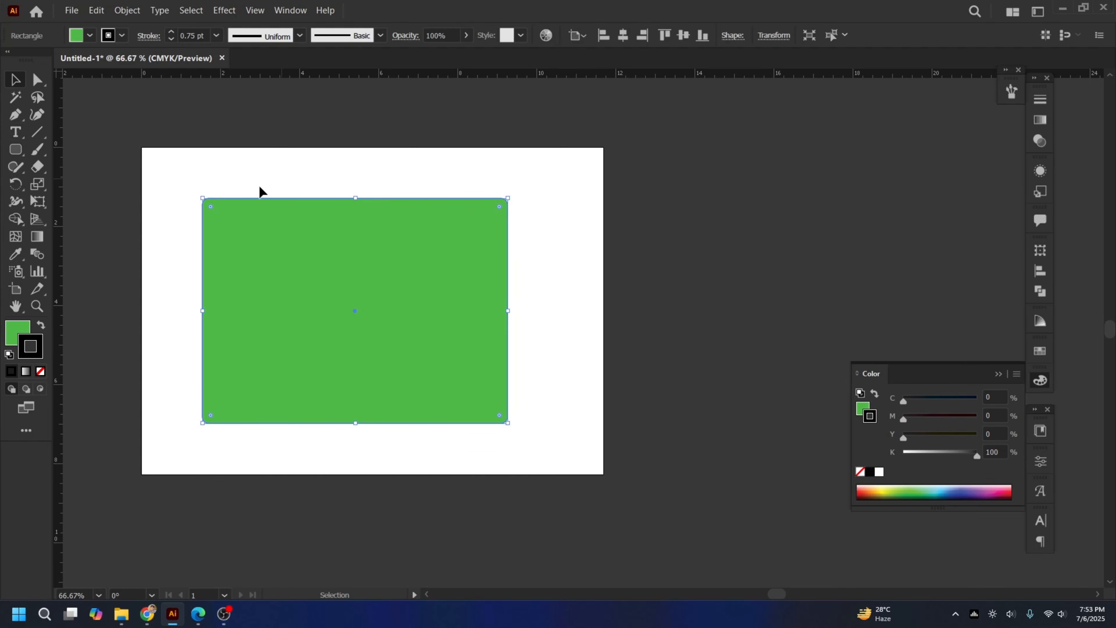
Step: Examine the rounded rectangle's corners up close with nothing selected
{"action": "left_click", "coordinate": [204, 176]}
{"action": "left_click", "coordinate": [237, 253]}
{"action": "left_click", "coordinate": [189, 166]}
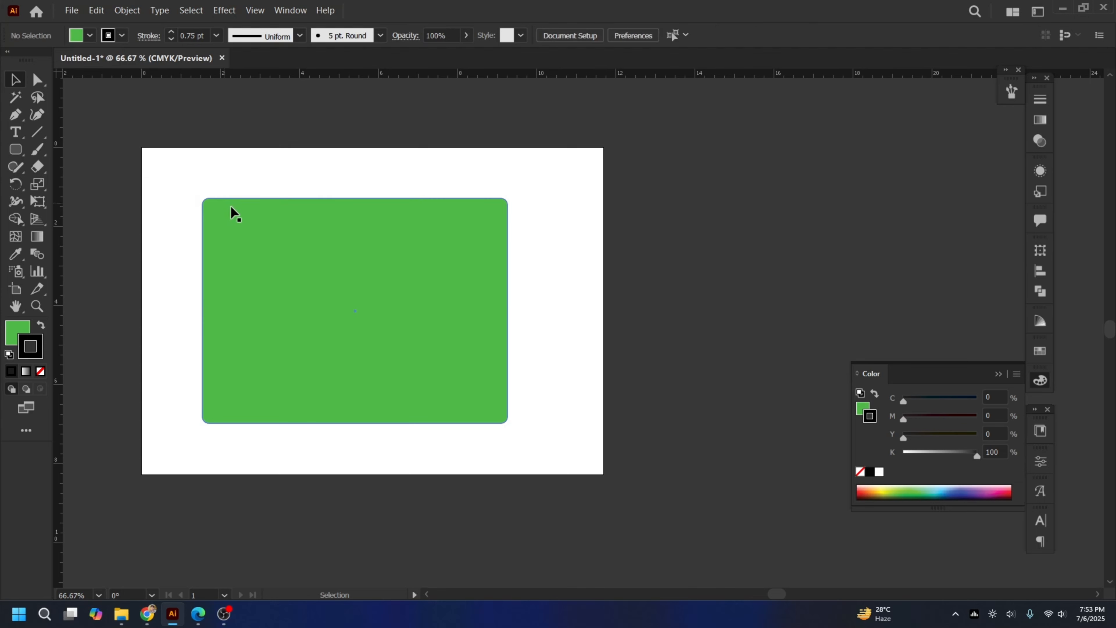
{"action": "key", "text": "ctrl+equal"}
{"action": "key", "text": "ctrl+equal"}
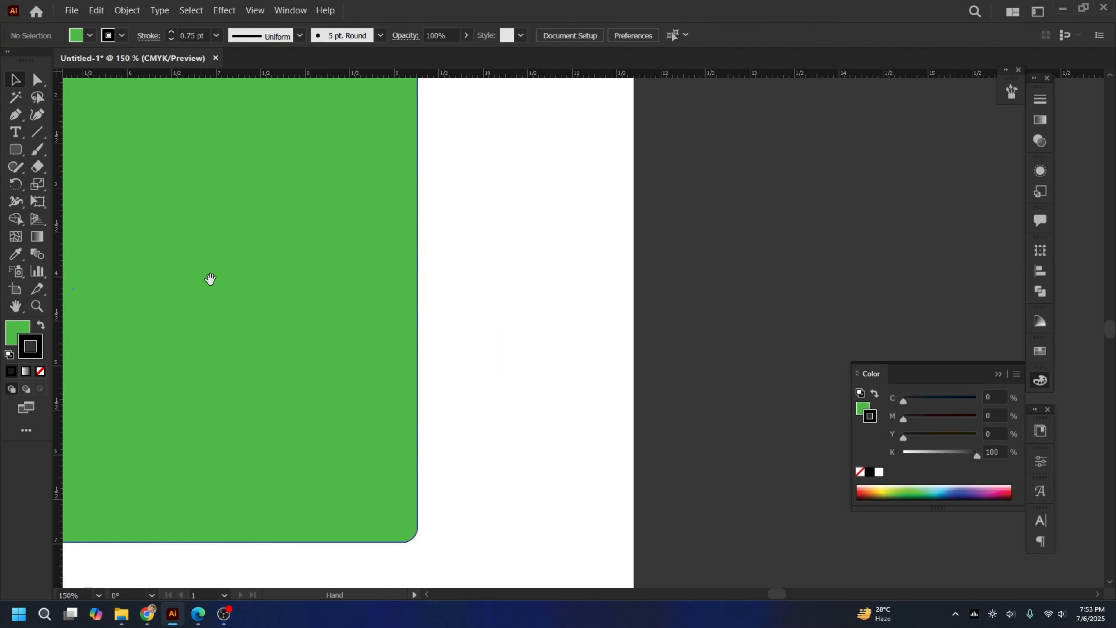
{"action": "left_click_drag", "start_coordinate": [210, 279], "coordinate": [213, 375]}
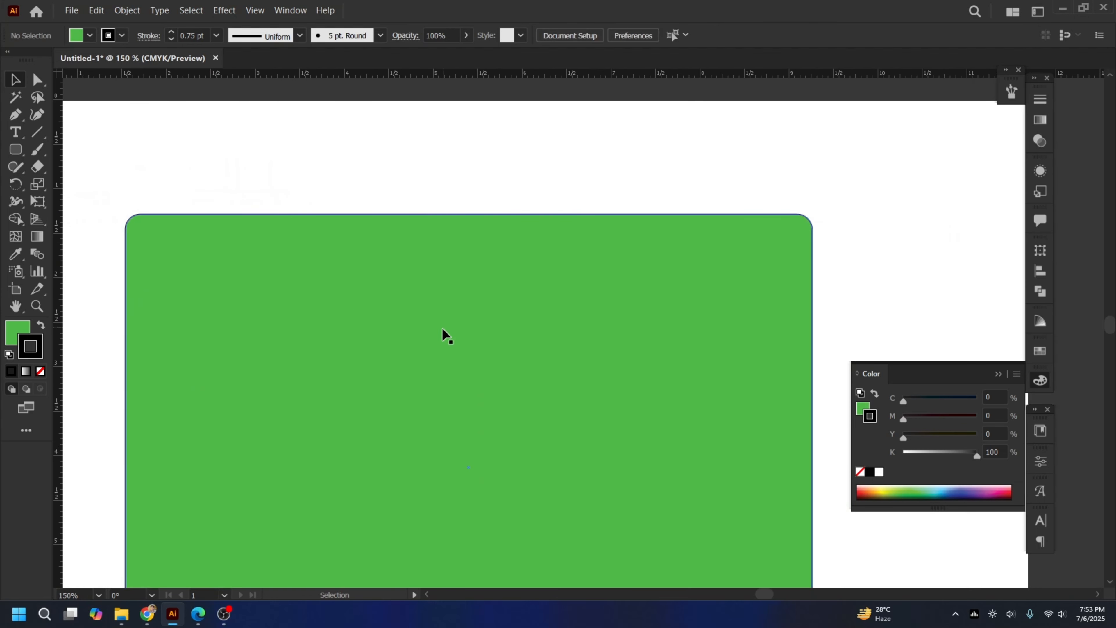
{"action": "key", "text": "ctrl+minus"}
{"action": "key", "text": "ctrl+minus"}
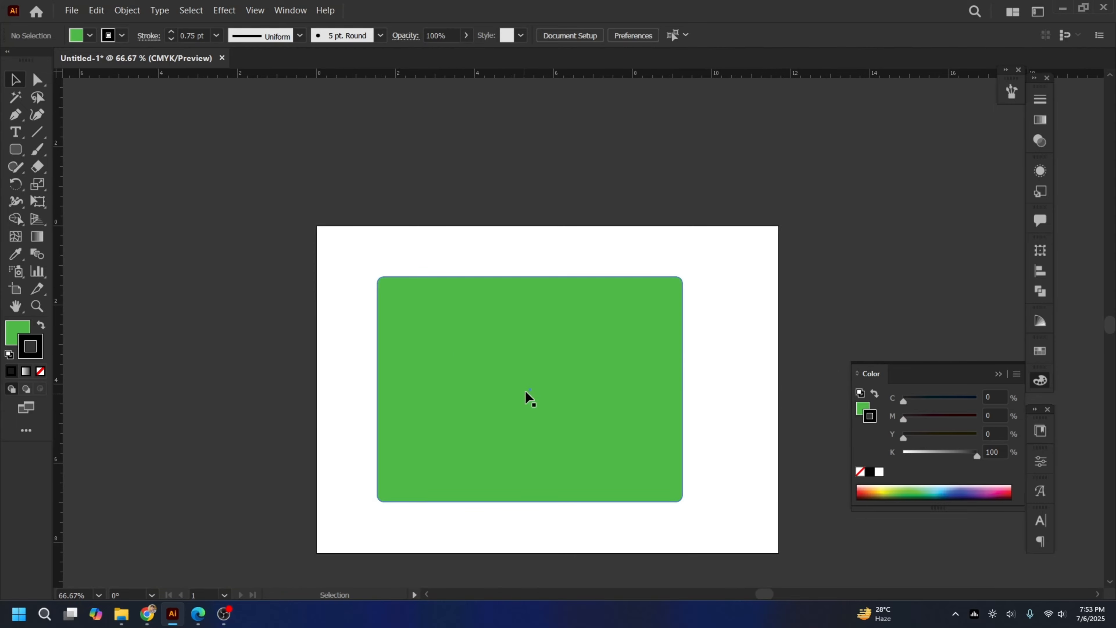
{"action": "left_click_drag", "start_coordinate": [526, 394], "coordinate": [326, 357]}
Step: Create a second rounded rectangle using the preset size and 0.1667 in corner radius, and delete it
{"action": "left_click", "coordinate": [15, 149]}
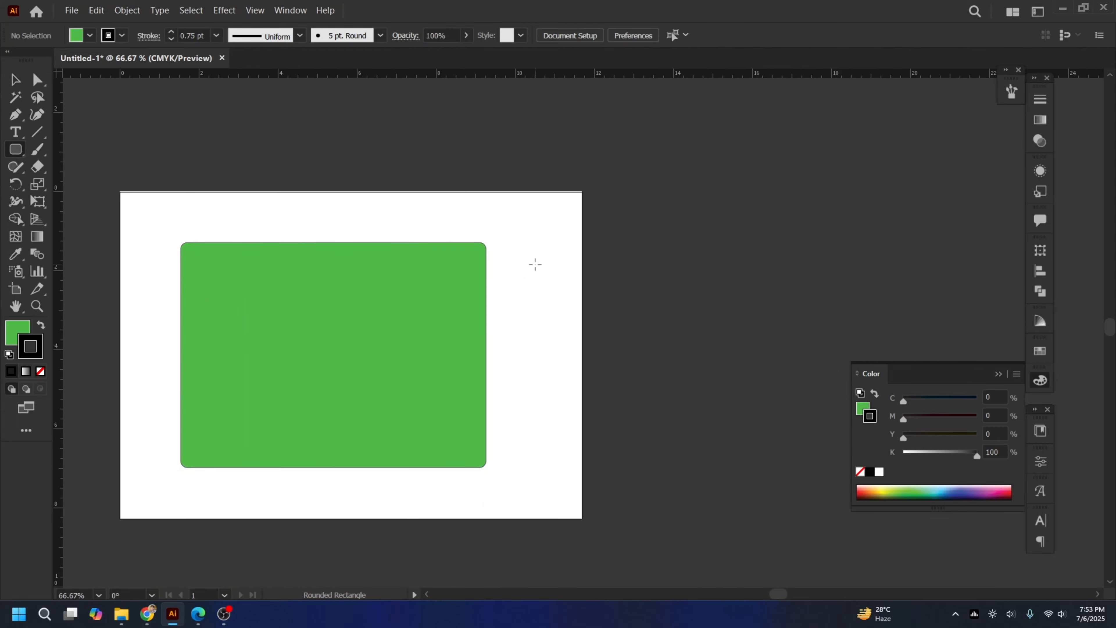
{"action": "left_click", "coordinate": [535, 299]}
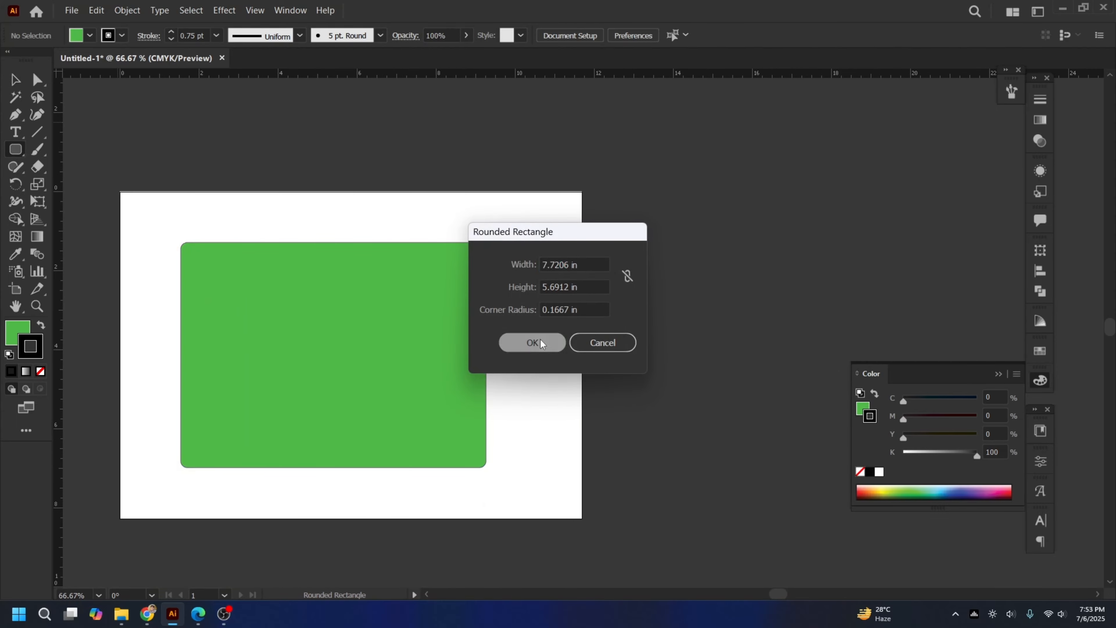
{"action": "left_click", "coordinate": [526, 342]}
{"action": "key", "text": "Delete"}
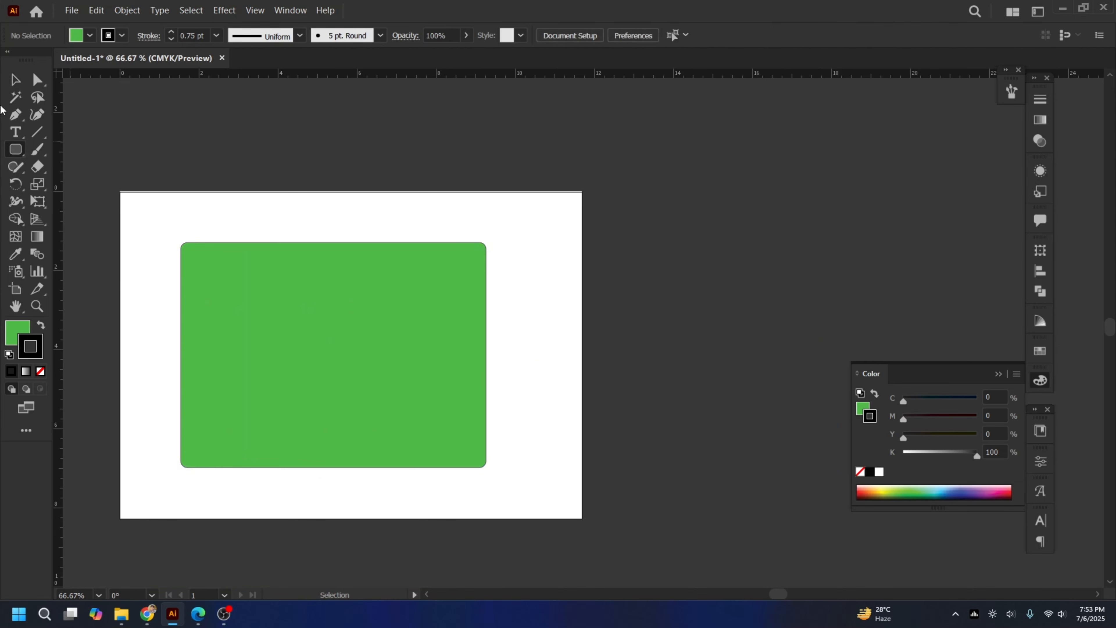
{"action": "left_click", "coordinate": [16, 150]}
{"action": "scroll", "coordinate": [501, 317], "scroll_direction": "left", "scroll_amount": 5}
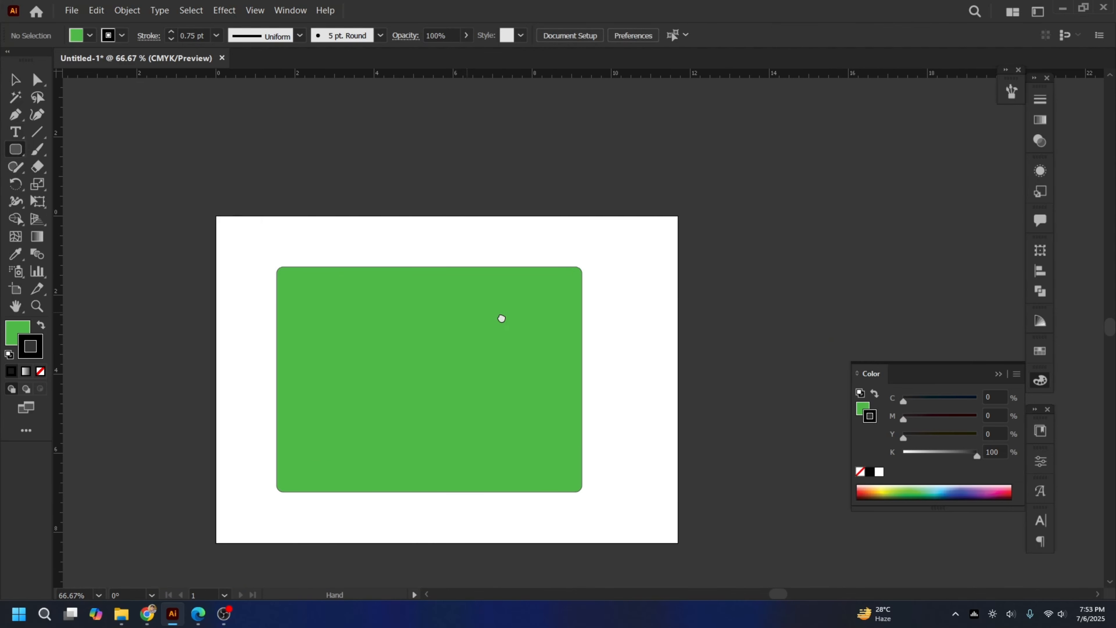
{"action": "left_click", "coordinate": [430, 229]}
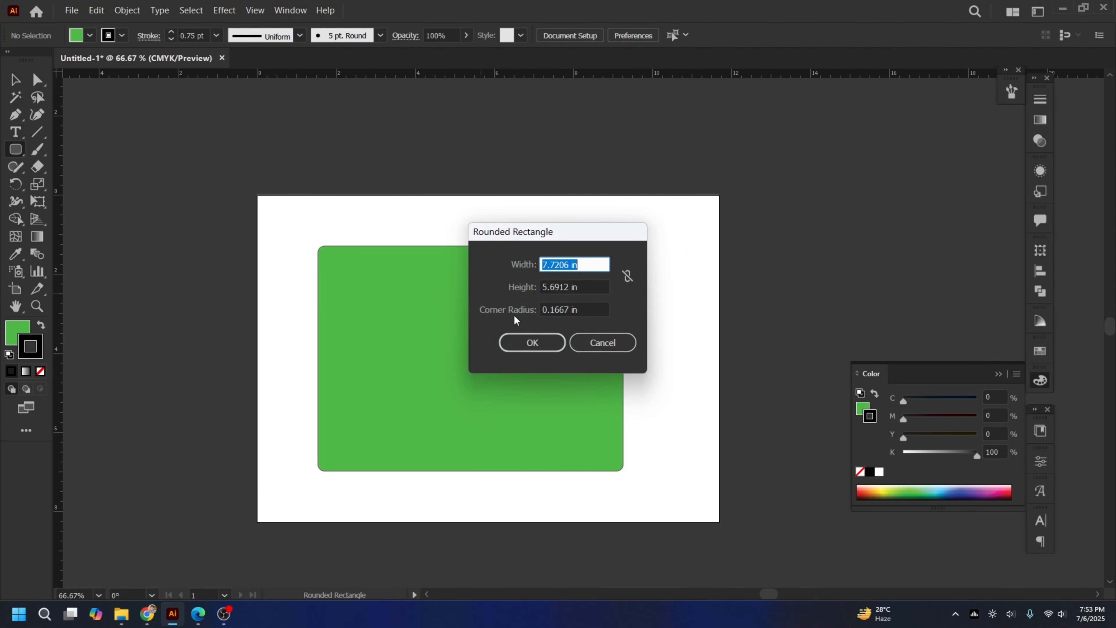
{"action": "left_click", "coordinate": [602, 344]}
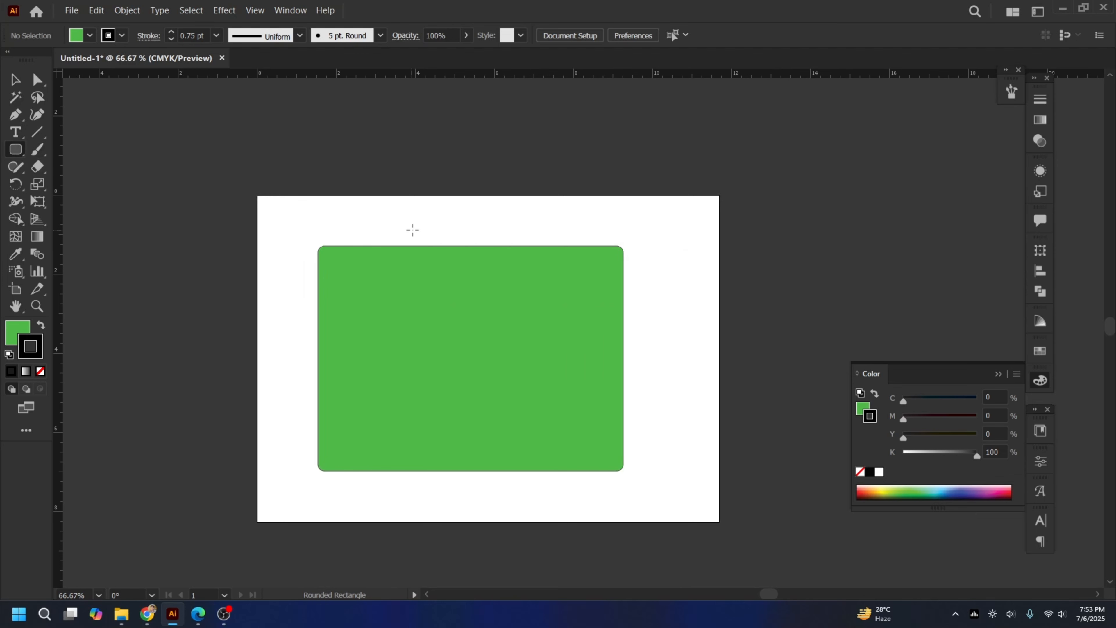
Step: Create a rounded rectangle 5 in wide and 5 in high with a 1 in corner radius
{"action": "left_click", "coordinate": [413, 230]}
{"action": "left_click", "coordinate": [563, 264]}
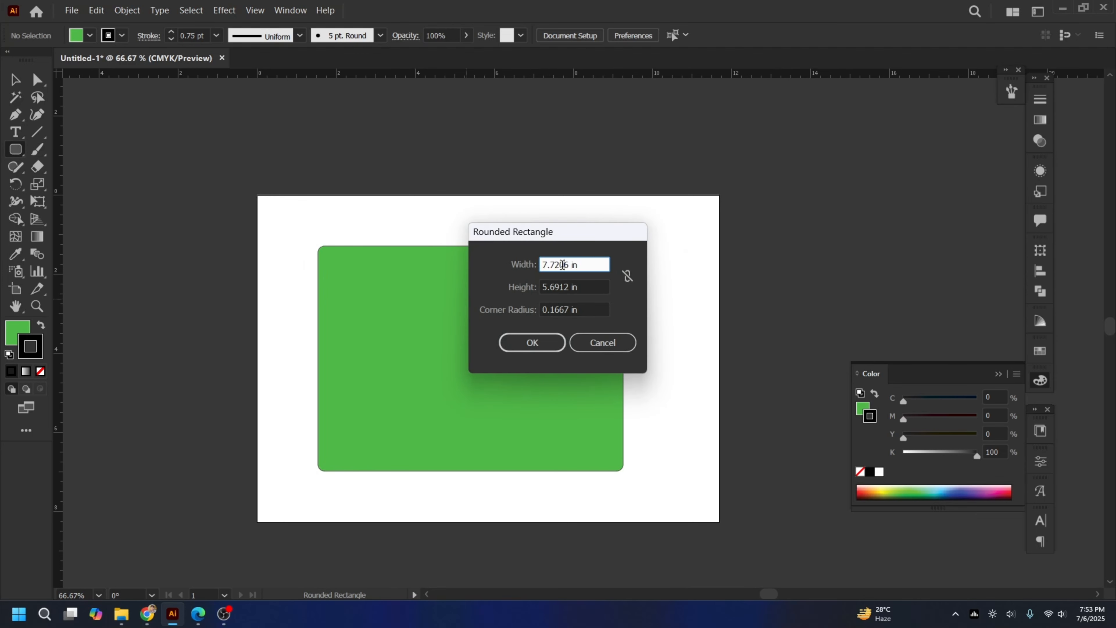
{"action": "left_click_drag", "start_coordinate": [564, 264], "coordinate": [491, 282]}
{"action": "left_click_drag", "start_coordinate": [570, 264], "coordinate": [356, 185]}
{"action": "type", "text": "5"}
{"action": "left_click_drag", "start_coordinate": [569, 288], "coordinate": [478, 293]}
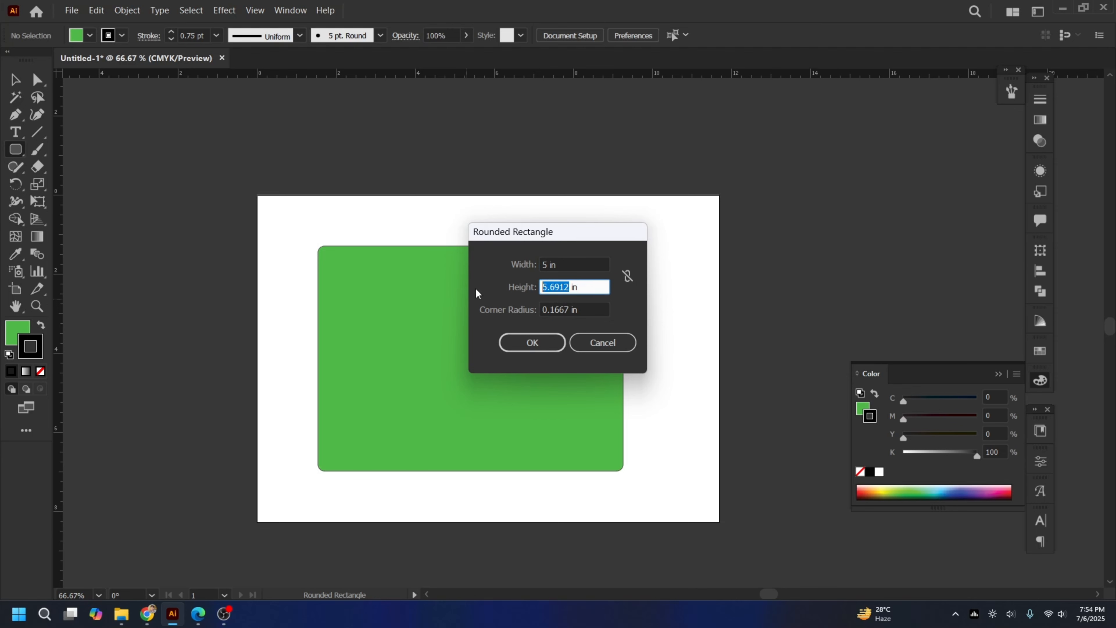
{"action": "type", "text": "5"}
{"action": "left_click_drag", "start_coordinate": [567, 306], "coordinate": [545, 307]}
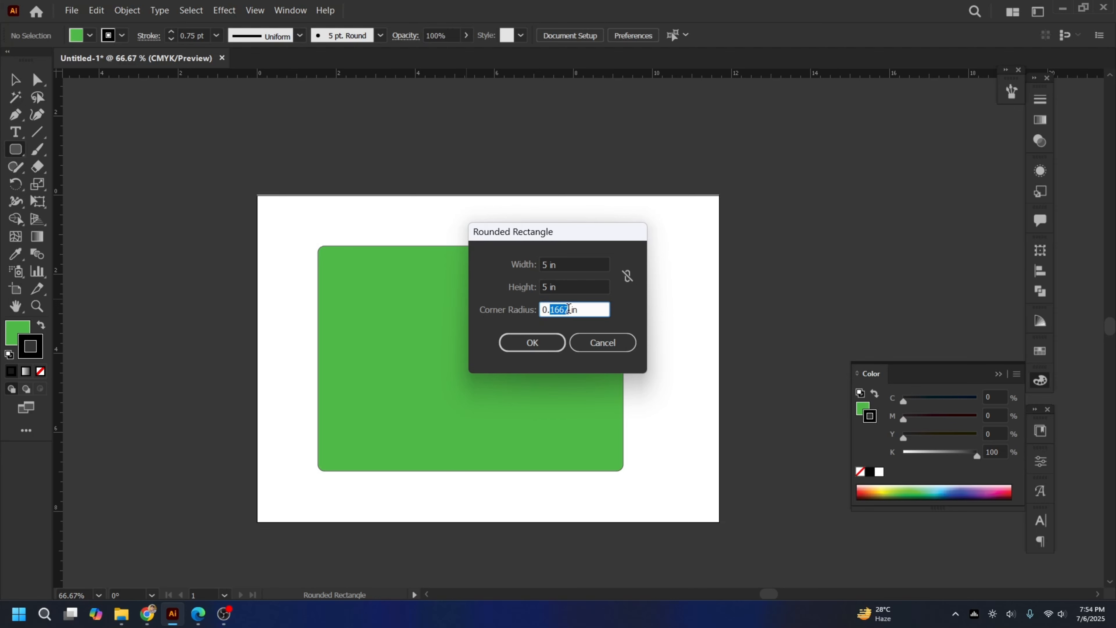
{"action": "double_click", "coordinate": [568, 309]}
{"action": "type", "text": "1"}
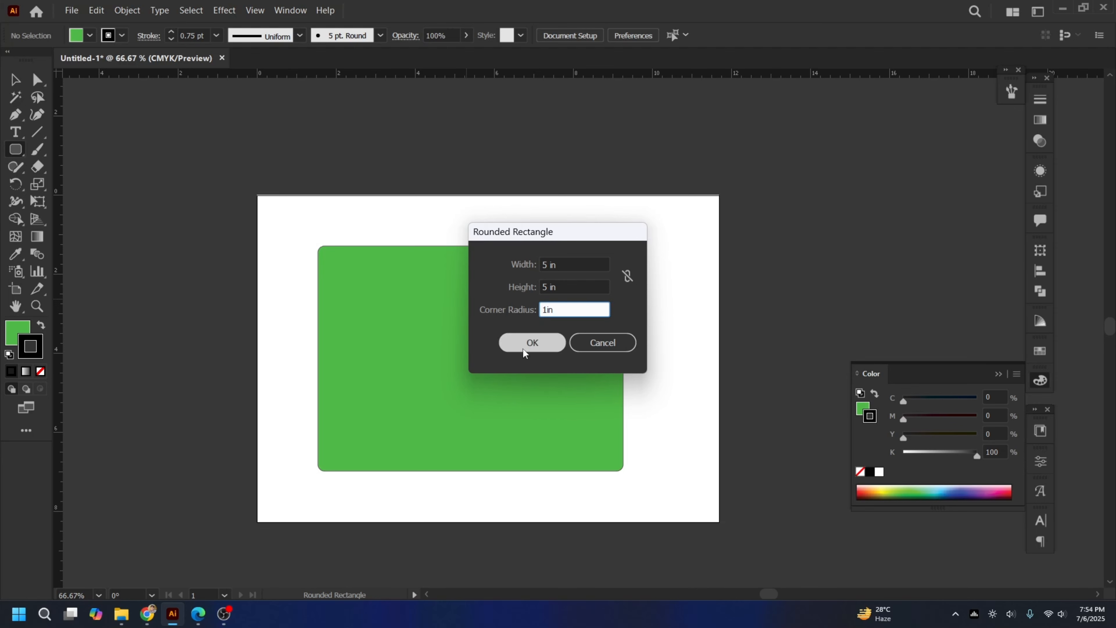
{"action": "left_click", "coordinate": [532, 343]}
Step: Move the new rounded square inside the larger green rectangle and change its fill colour to purple
{"action": "key", "text": "v"}
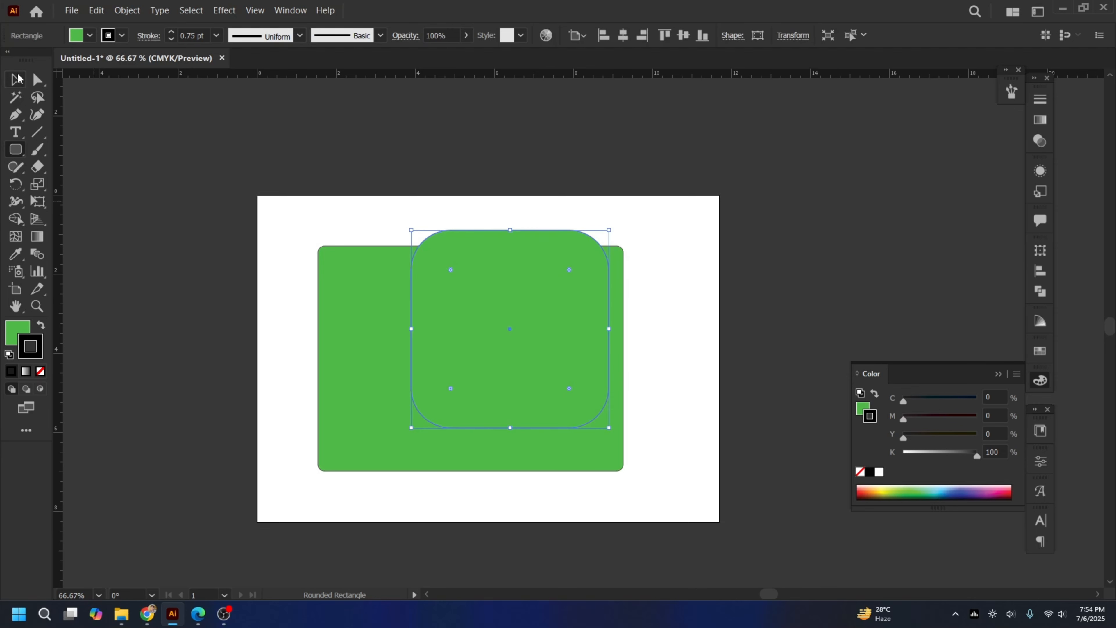
{"action": "left_click_drag", "start_coordinate": [545, 334], "coordinate": [493, 357]}
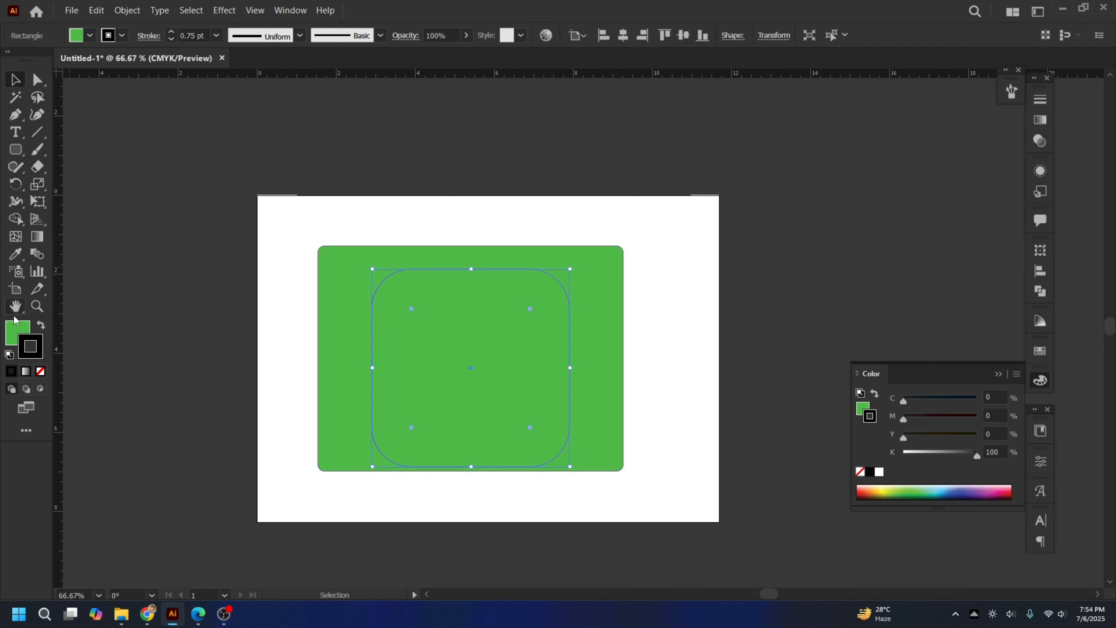
{"action": "left_click", "coordinate": [17, 333]}
{"action": "double_click", "coordinate": [18, 334]}
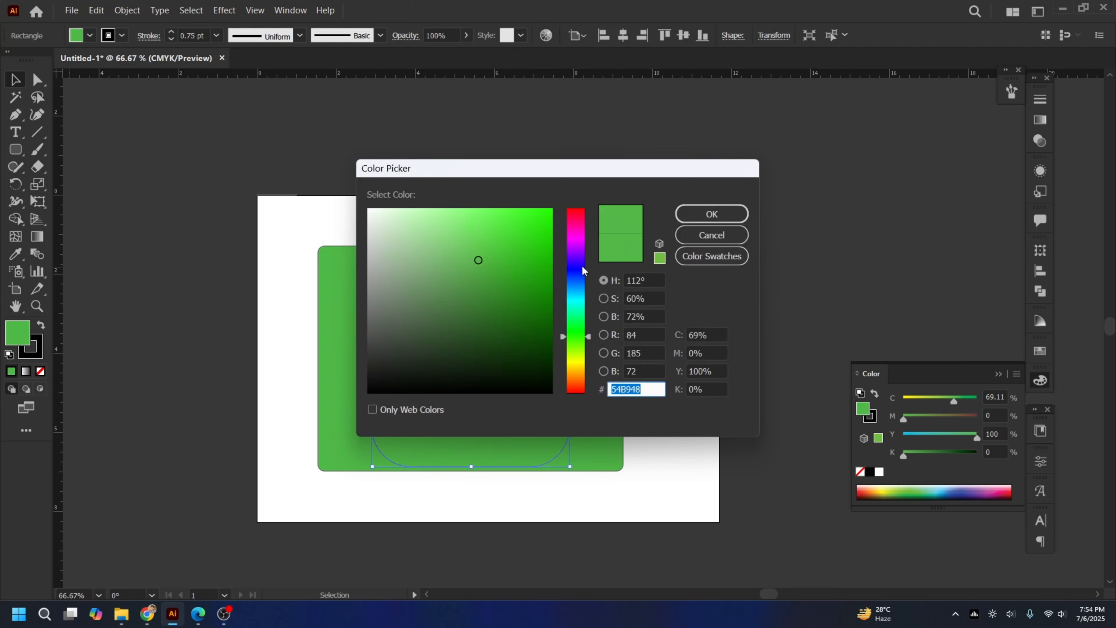
{"action": "left_click", "coordinate": [579, 242]}
{"action": "left_click", "coordinate": [711, 215]}
{"action": "left_click", "coordinate": [666, 366]}
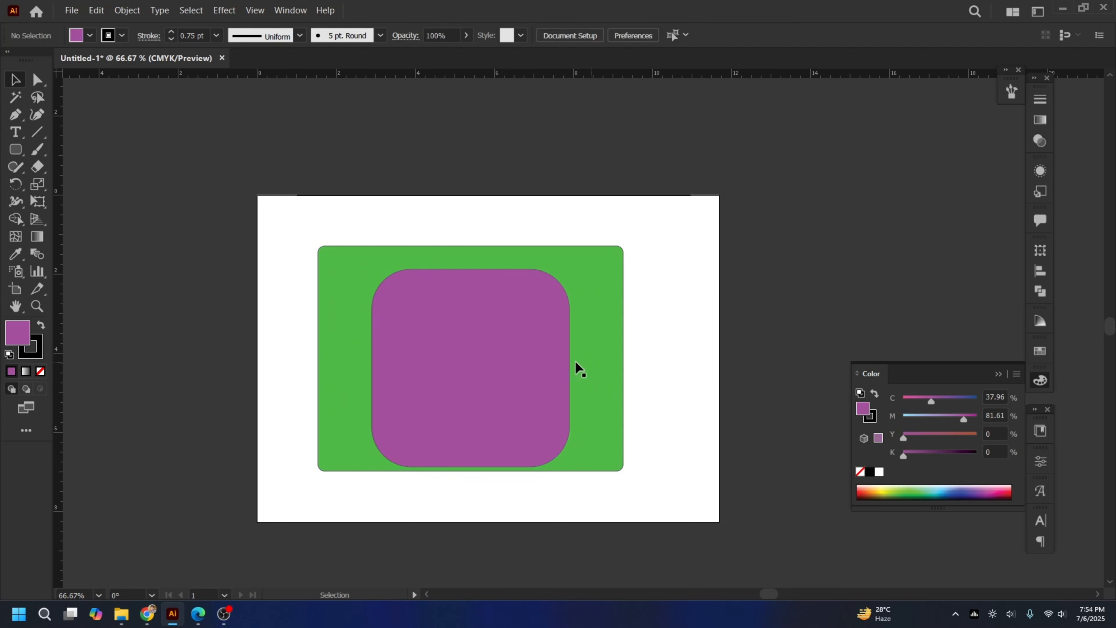
Step: Nudge the purple rounded square up slightly, and shift both shapes together slightly down and right
{"action": "mouse_move", "coordinate": [460, 371]}
{"action": "left_mouse_down"}
{"action": "mouse_move", "coordinate": [465, 357]}
{"action": "mouse_move", "coordinate": [460, 364]}
{"action": "left_mouse_up"}
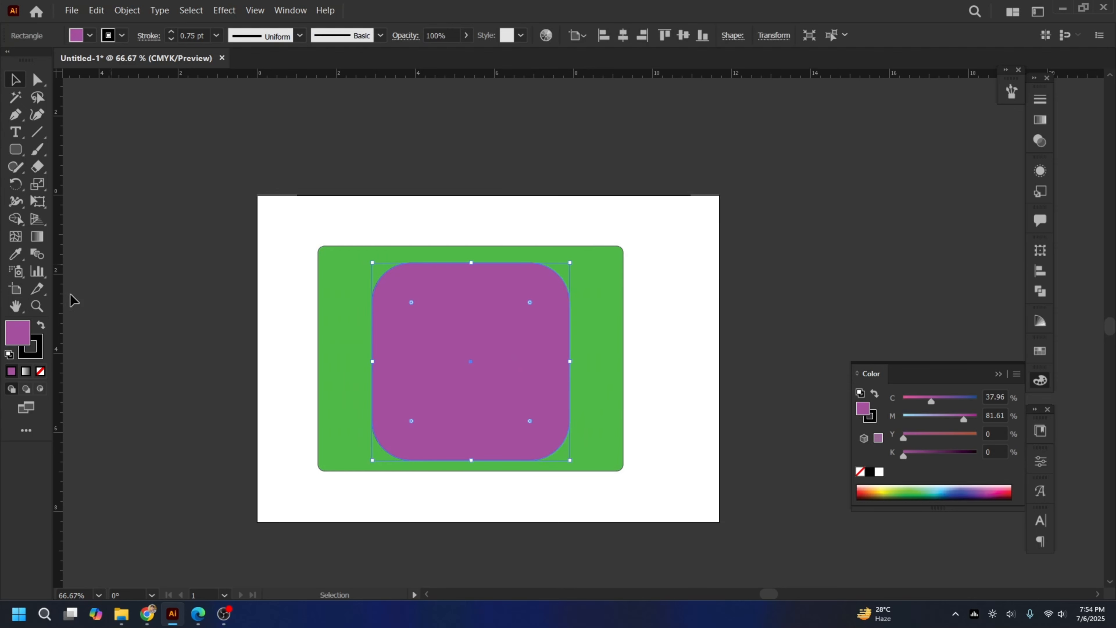
{"action": "left_click", "coordinate": [318, 193]}
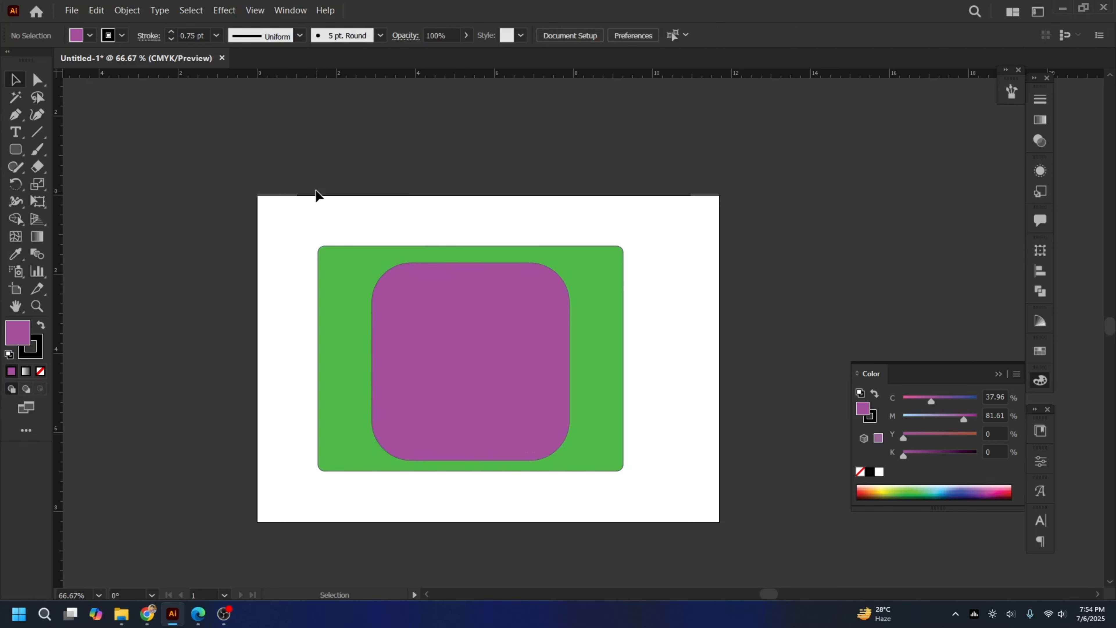
{"action": "left_click_drag", "start_coordinate": [317, 191], "coordinate": [603, 411]}
{"action": "mouse_move", "coordinate": [498, 402]}
{"action": "left_mouse_down"}
{"action": "mouse_move", "coordinate": [496, 414]}
{"action": "mouse_move", "coordinate": [503, 405]}
{"action": "left_mouse_up"}
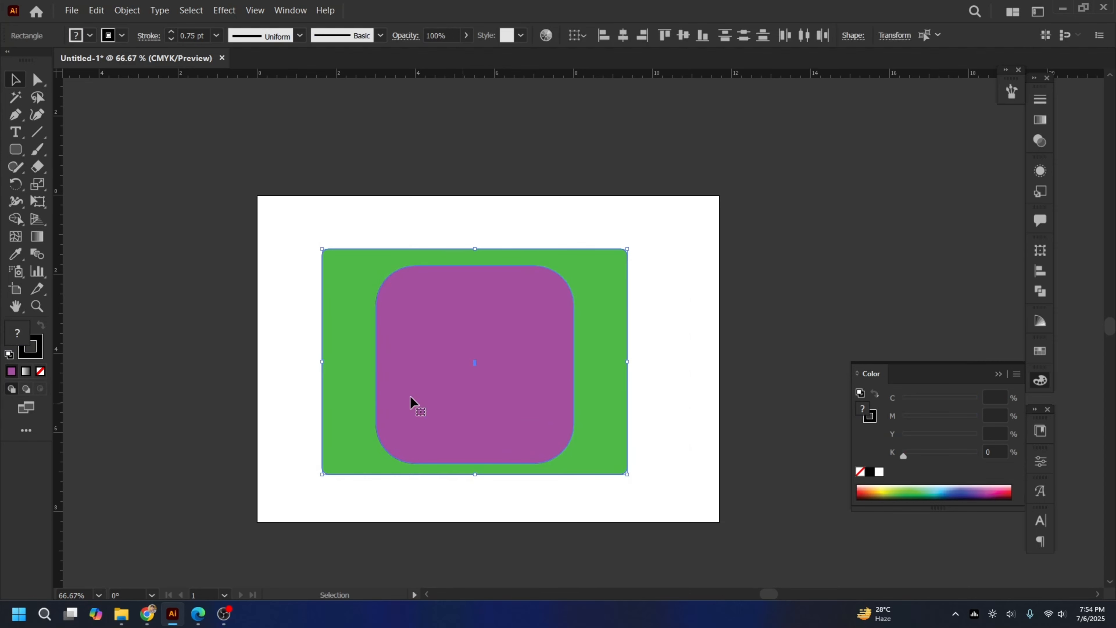
Step: Select the green and purple rounded rectangles in turn to compare their corners, leaving nothing selected
{"action": "left_click", "coordinate": [295, 244]}
{"action": "left_click", "coordinate": [424, 332]}
{"action": "left_click", "coordinate": [351, 276]}
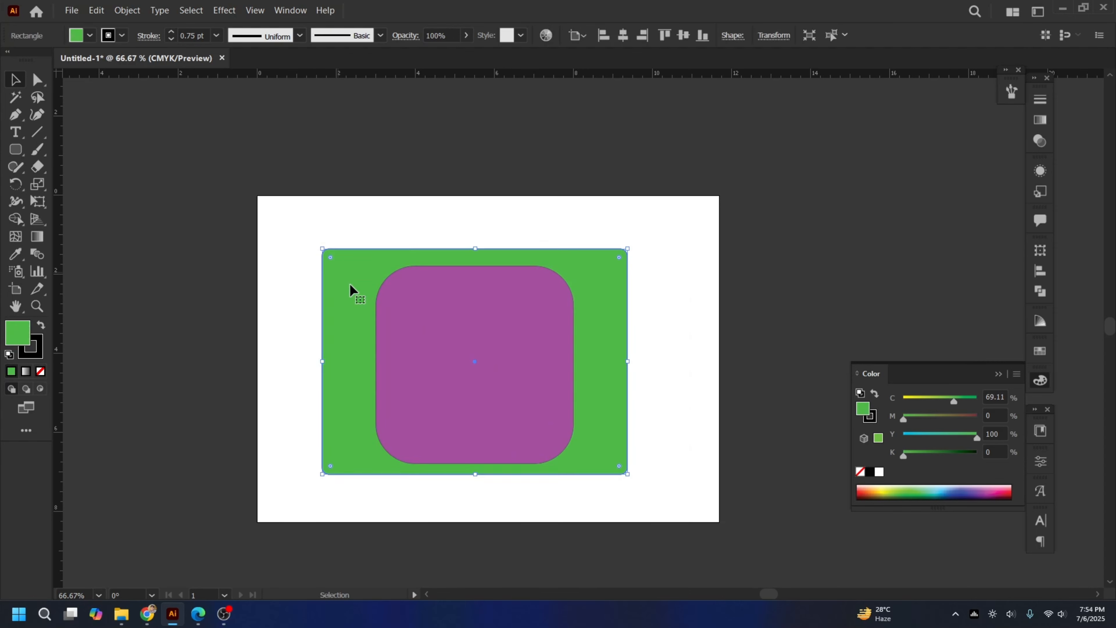
{"action": "left_click", "coordinate": [381, 284]}
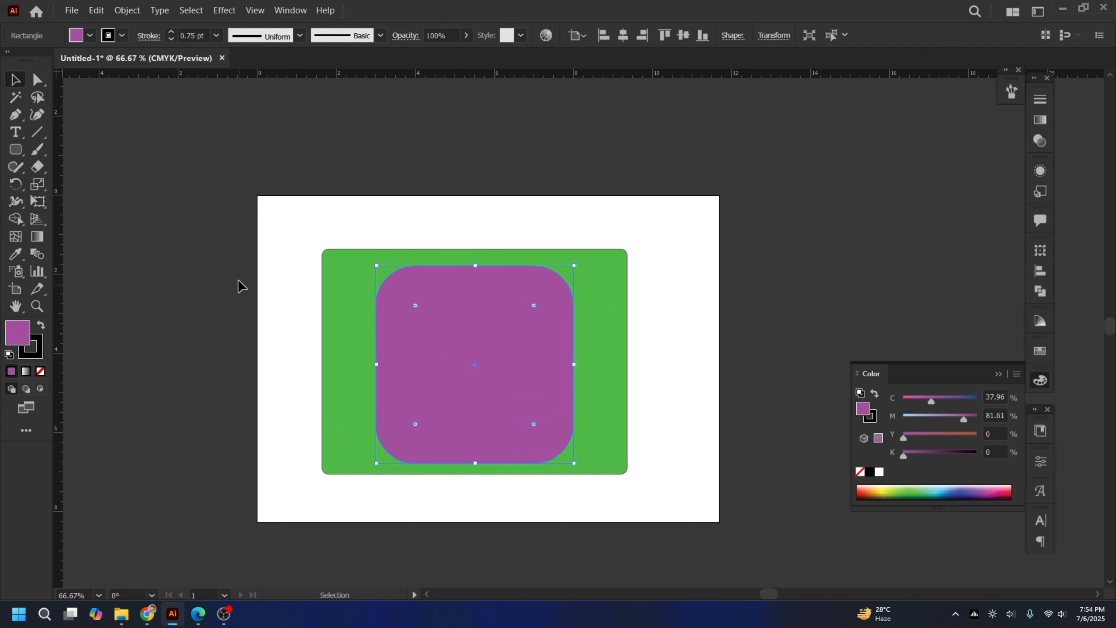
{"action": "left_click", "coordinate": [331, 270]}
{"action": "left_click", "coordinate": [292, 214]}
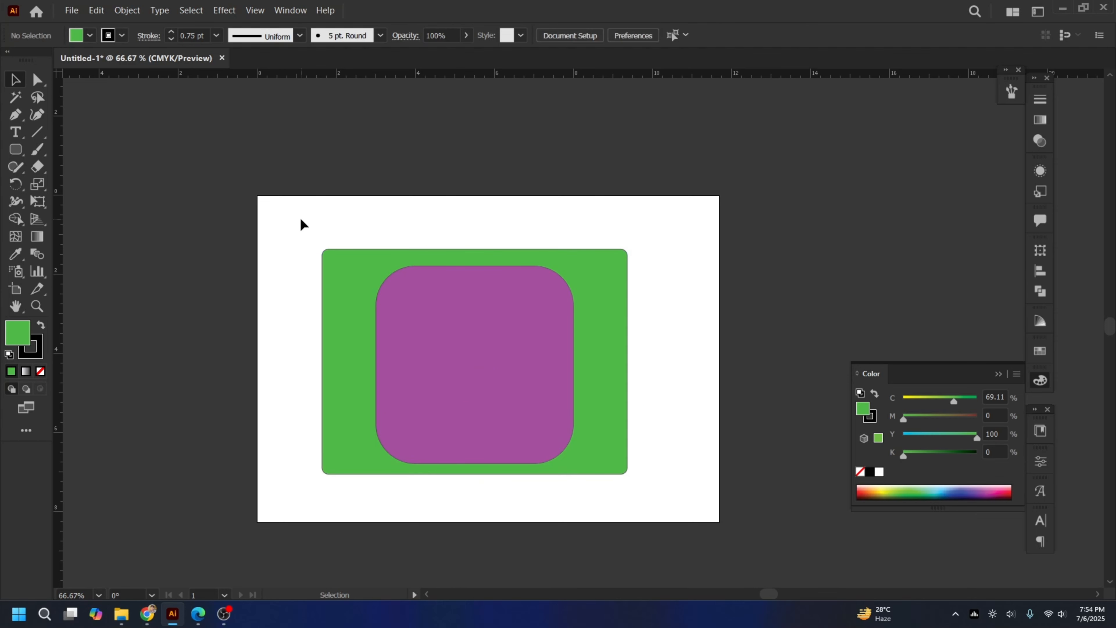
Step: Move both rounded rectangles together toward the upper right, clearing most of the artboard for ellipse drawing
{"action": "left_click", "coordinate": [15, 134]}
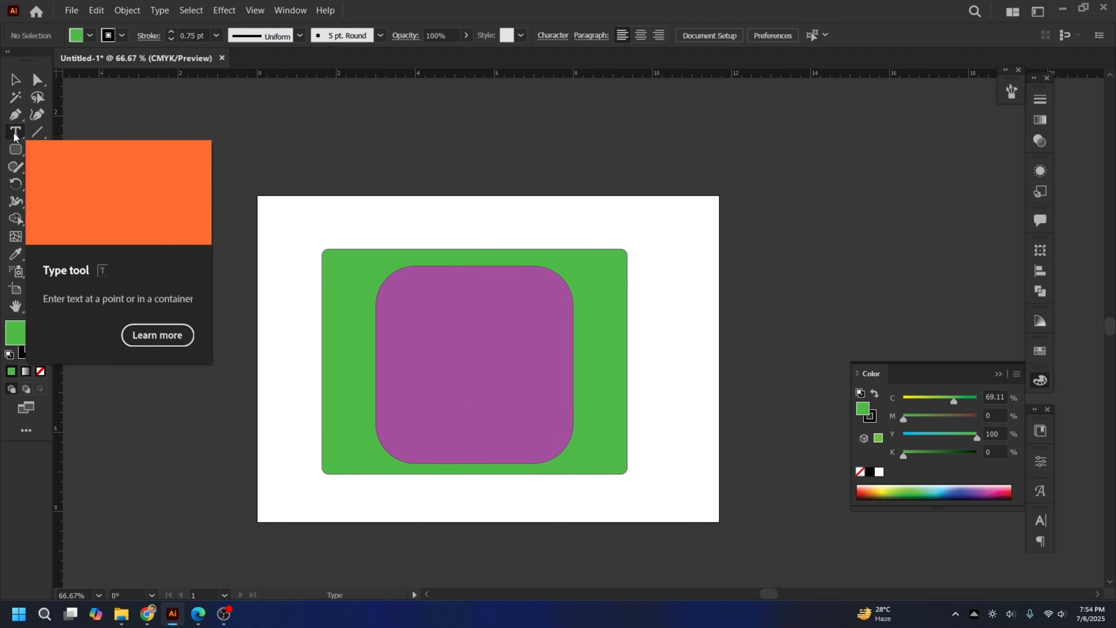
{"action": "left_click", "coordinate": [10, 132]}
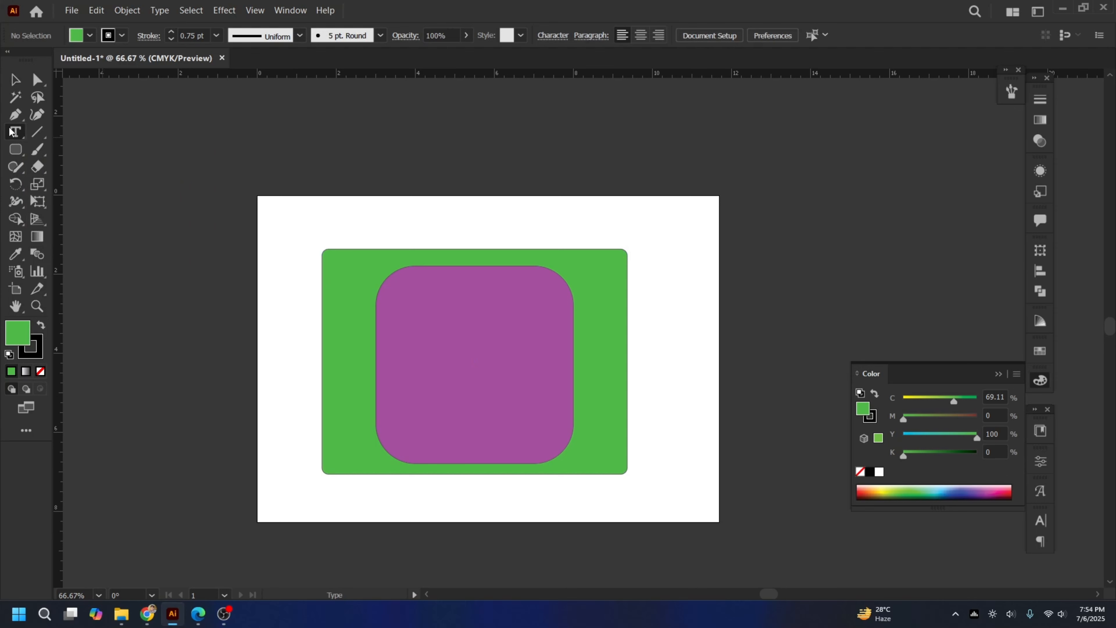
{"action": "left_click", "coordinate": [15, 151]}
{"action": "right_click", "coordinate": [16, 151]}
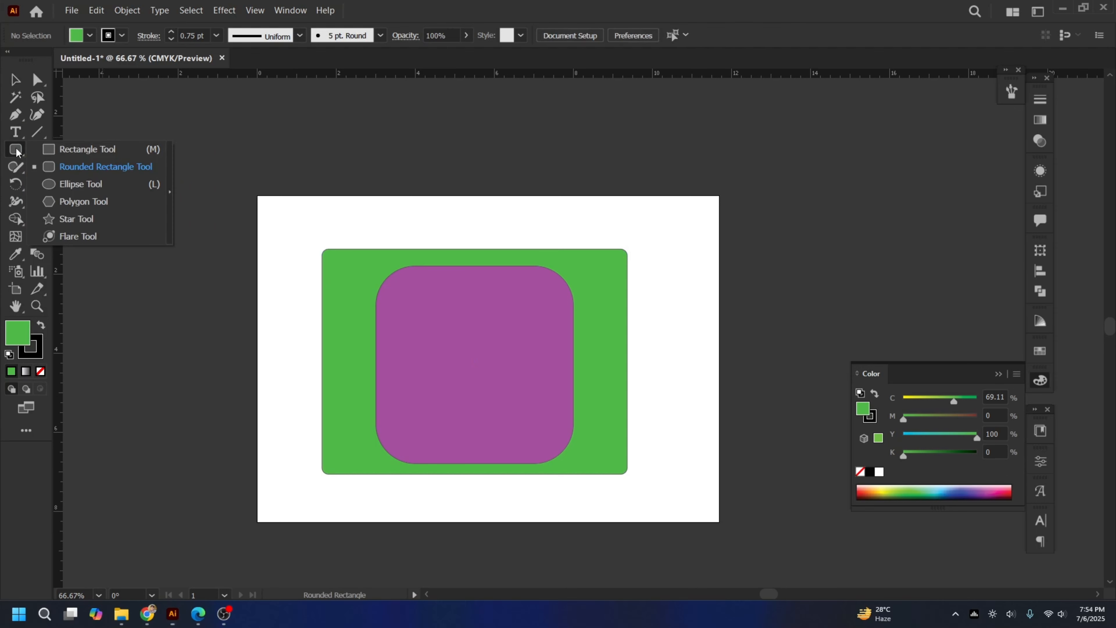
{"action": "left_click", "coordinate": [83, 185]}
{"action": "key", "text": "v"}
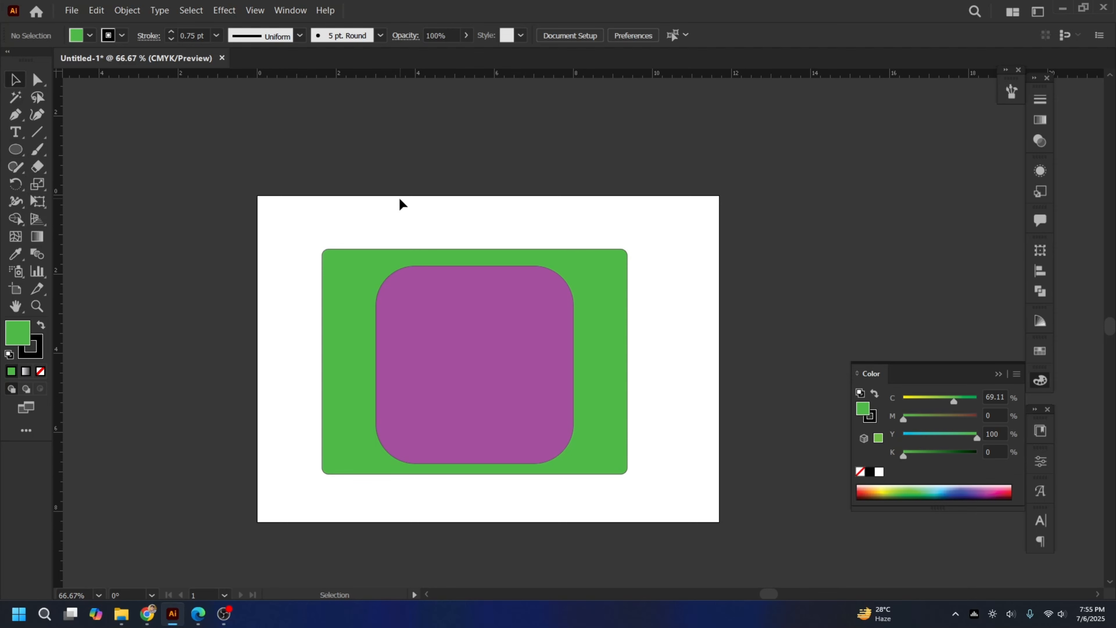
{"action": "left_click_drag", "start_coordinate": [498, 394], "coordinate": [844, 255]}
{"action": "left_click", "coordinate": [423, 310]}
Step: Try drawing a freehand ellipse on the empty artboard with the Ellipse tool, and undo it
{"action": "left_click", "coordinate": [16, 152]}
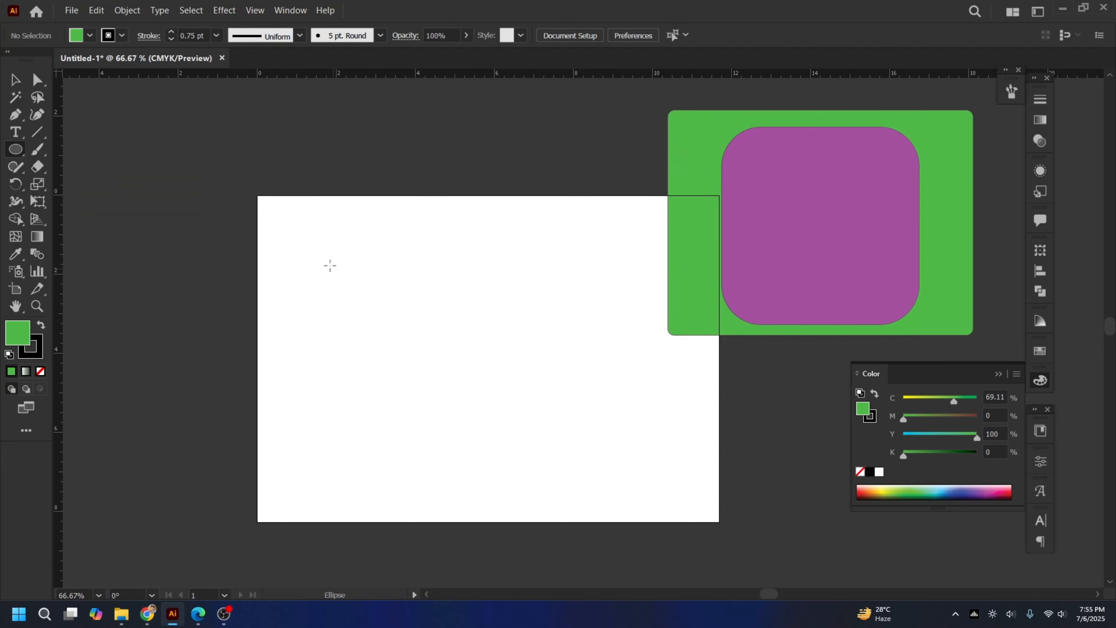
{"action": "left_click", "coordinate": [18, 152]}
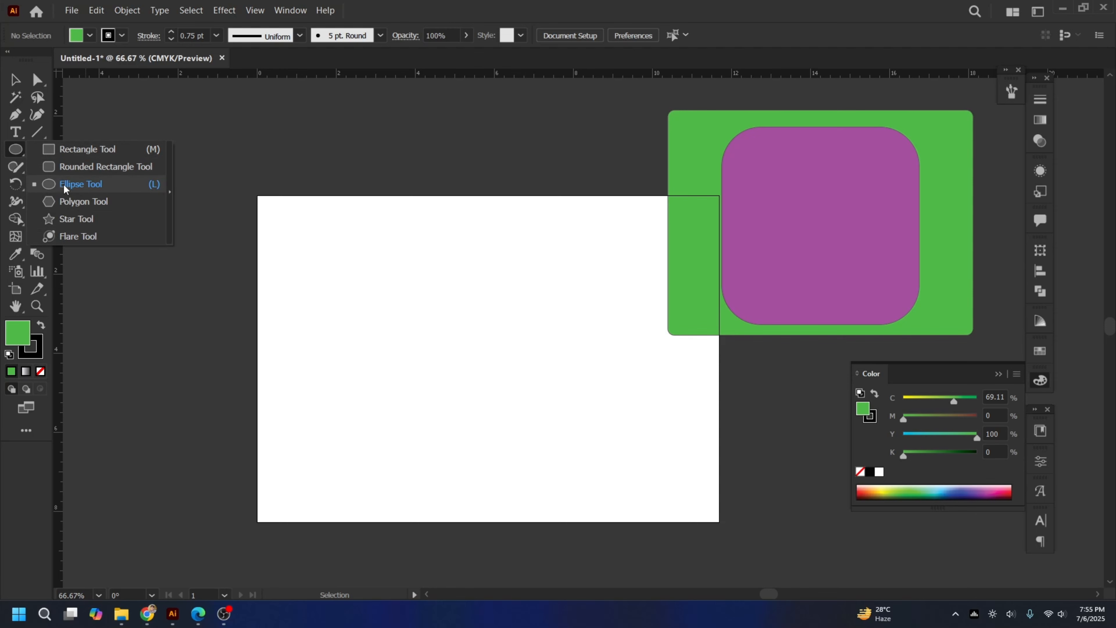
{"action": "left_click", "coordinate": [50, 190]}
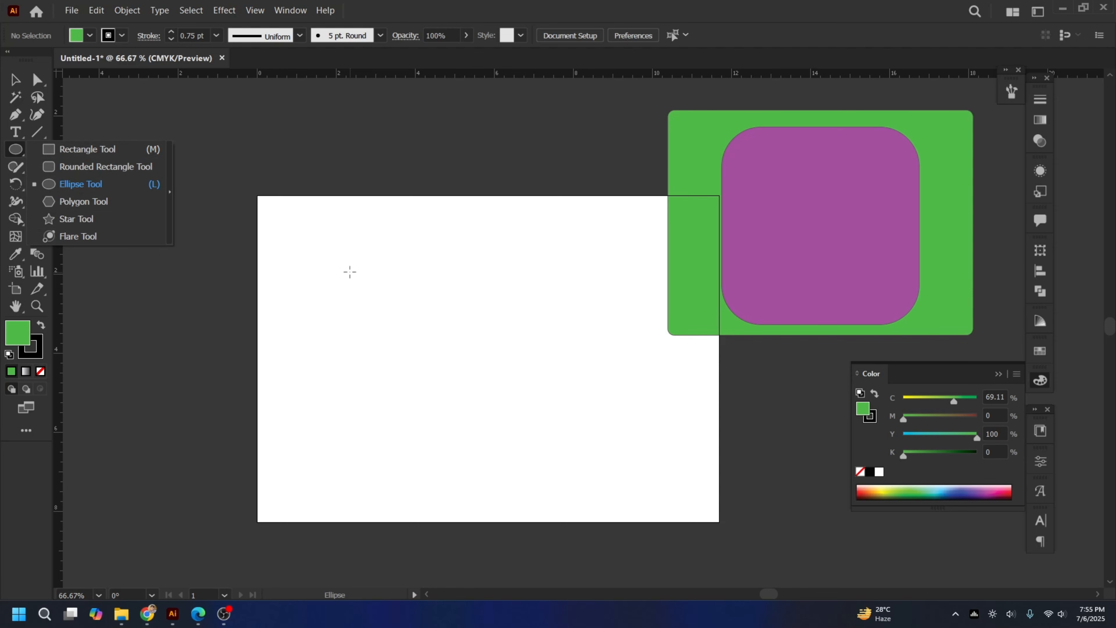
{"action": "mouse_move", "coordinate": [350, 271]}
{"action": "left_mouse_down"}
{"action": "mouse_move", "coordinate": [530, 449]}
{"action": "mouse_move", "coordinate": [594, 484]}
{"action": "left_mouse_up"}
{"action": "key", "text": "ctrl+z"}
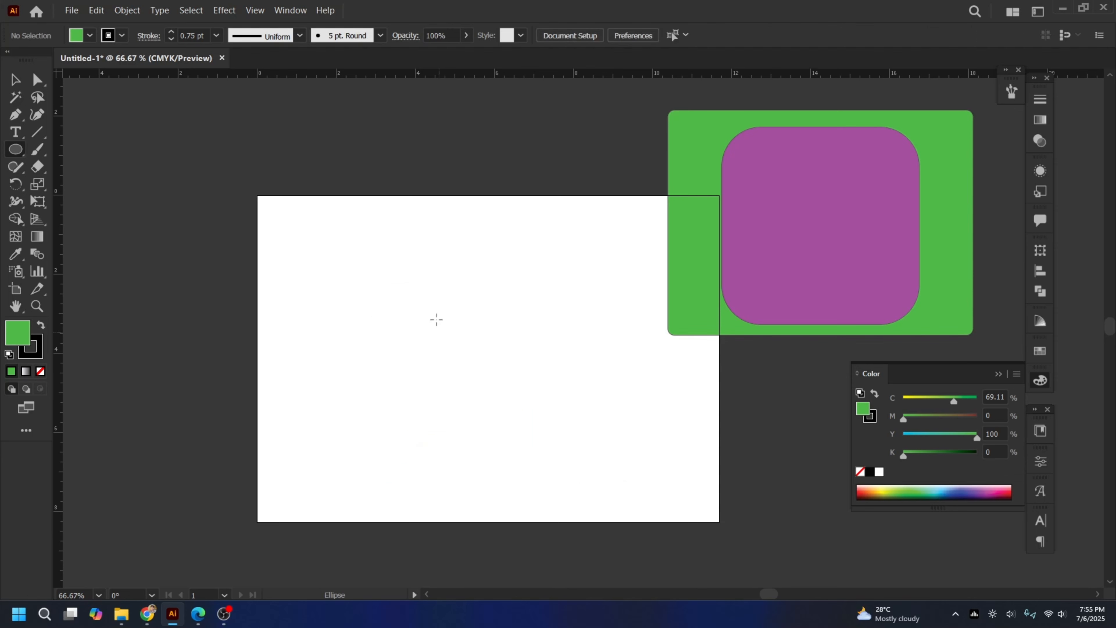
Step: Draw a perfect circle about 5.53 in across on the artboard, and delete it
{"action": "mouse_move", "coordinate": [376, 303]}
{"action": "left_mouse_down"}
{"action": "mouse_move", "coordinate": [444, 410]}
{"action": "mouse_move", "coordinate": [553, 522]}
{"action": "left_mouse_up"}
{"action": "left_click", "coordinate": [14, 79]}
{"action": "left_click_drag", "start_coordinate": [528, 386], "coordinate": [428, 314]}
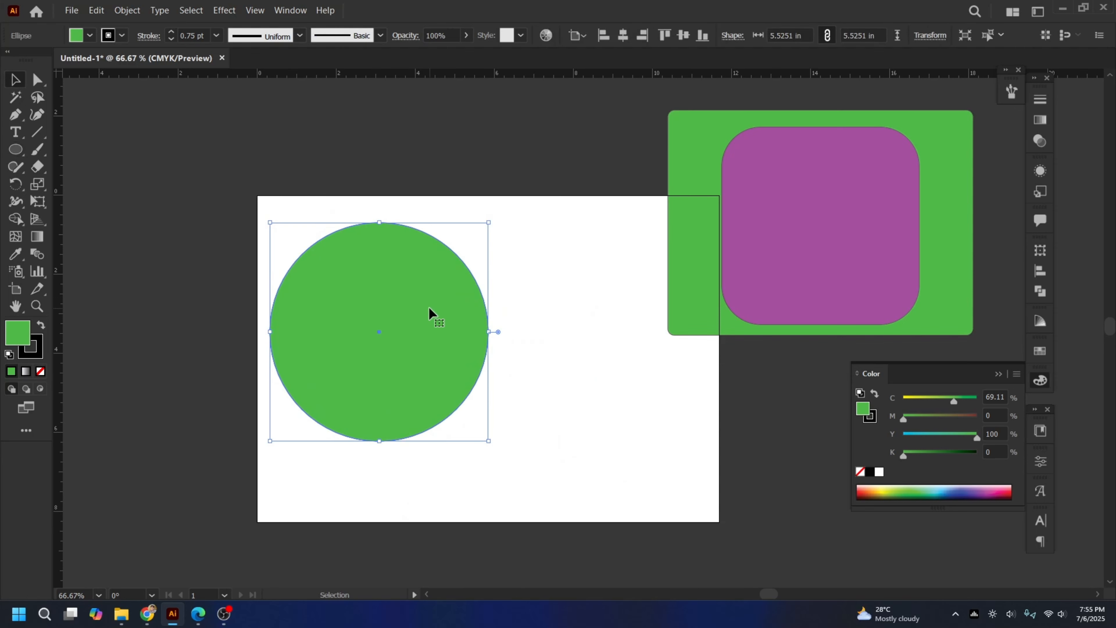
{"action": "key", "text": "Delete"}
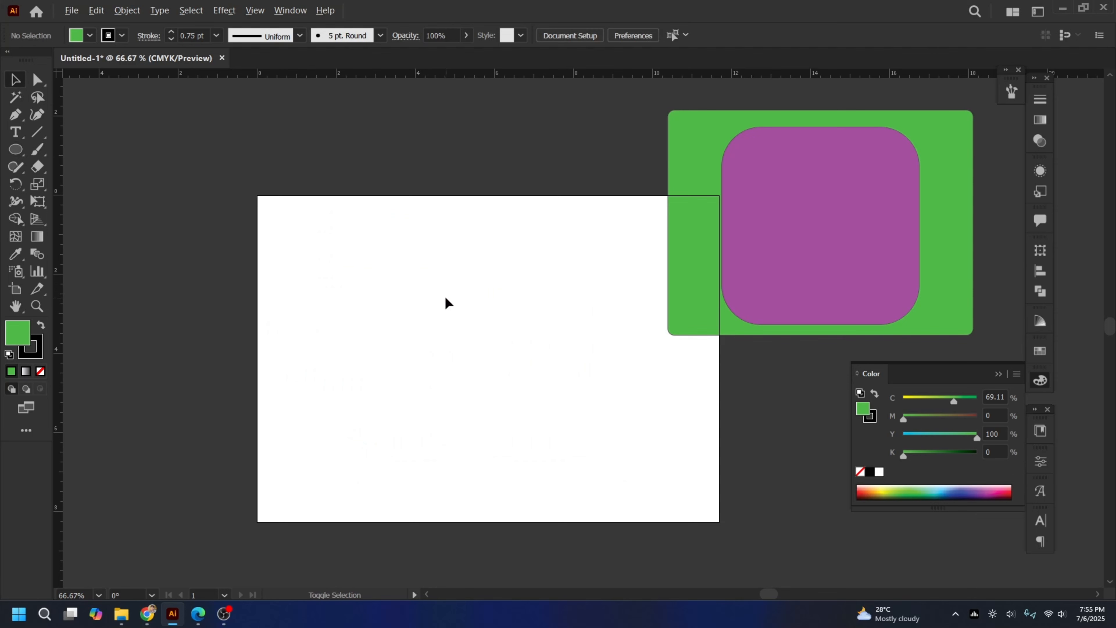
Step: Draw a perfect circle about 6.41 in across outward from its centre, and delete it
{"action": "left_click", "coordinate": [15, 149]}
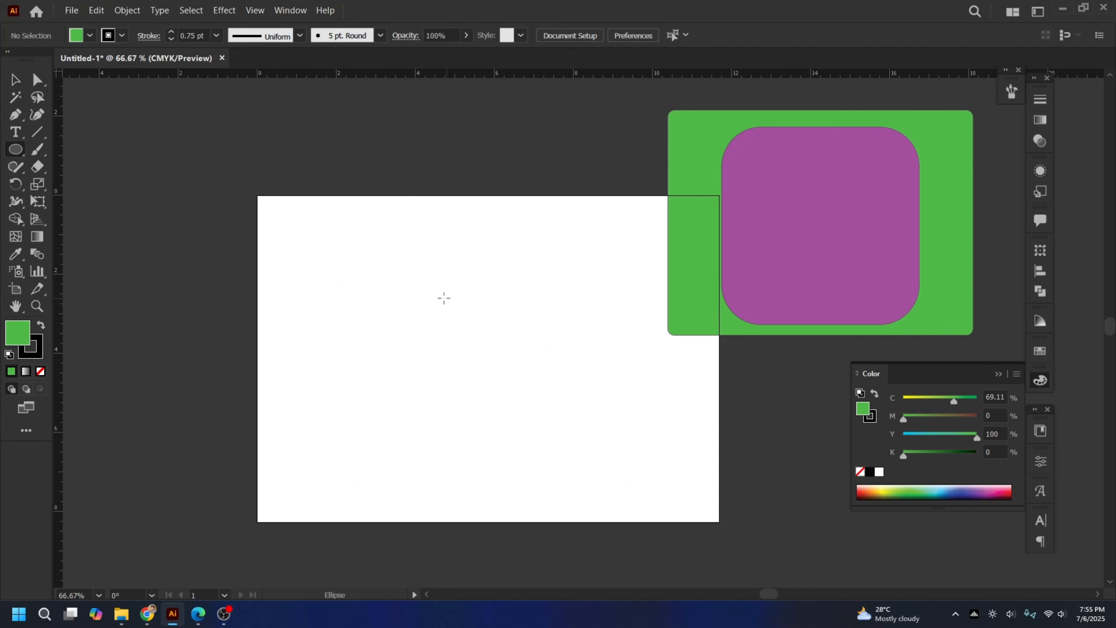
{"action": "left_click_drag", "start_coordinate": [420, 306], "coordinate": [542, 431]}
{"action": "key", "text": "v"}
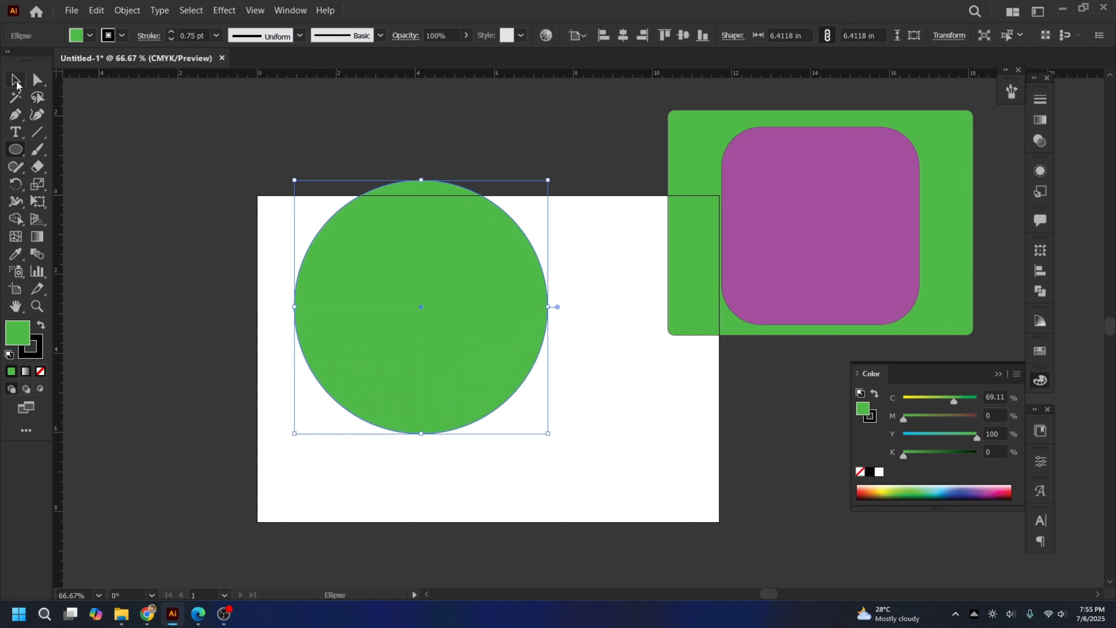
{"action": "key", "text": "Delete"}
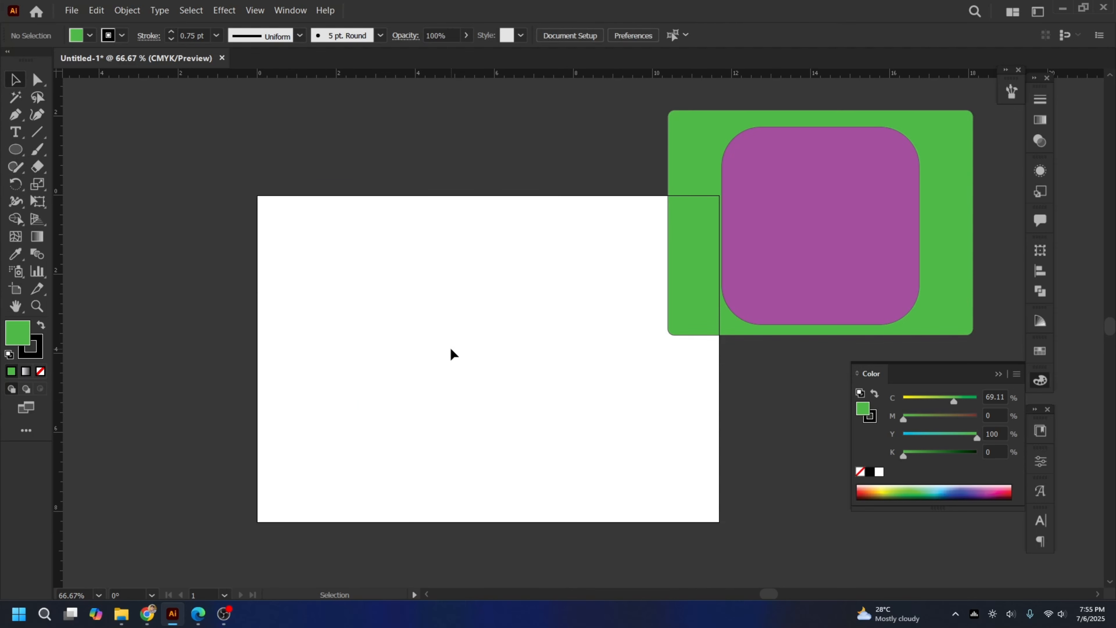
Step: Draw a perfect circle about 6.11 in across from its centre and move it down, fully inside the artboard
{"action": "left_click", "coordinate": [22, 151]}
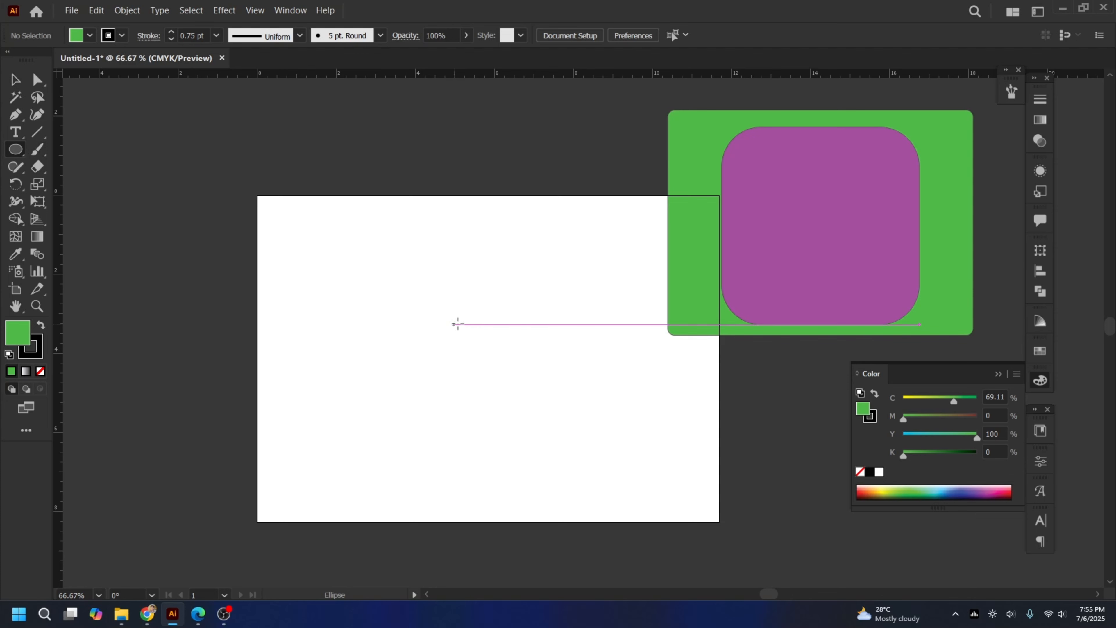
{"action": "left_click_drag", "start_coordinate": [453, 324], "coordinate": [543, 446]}
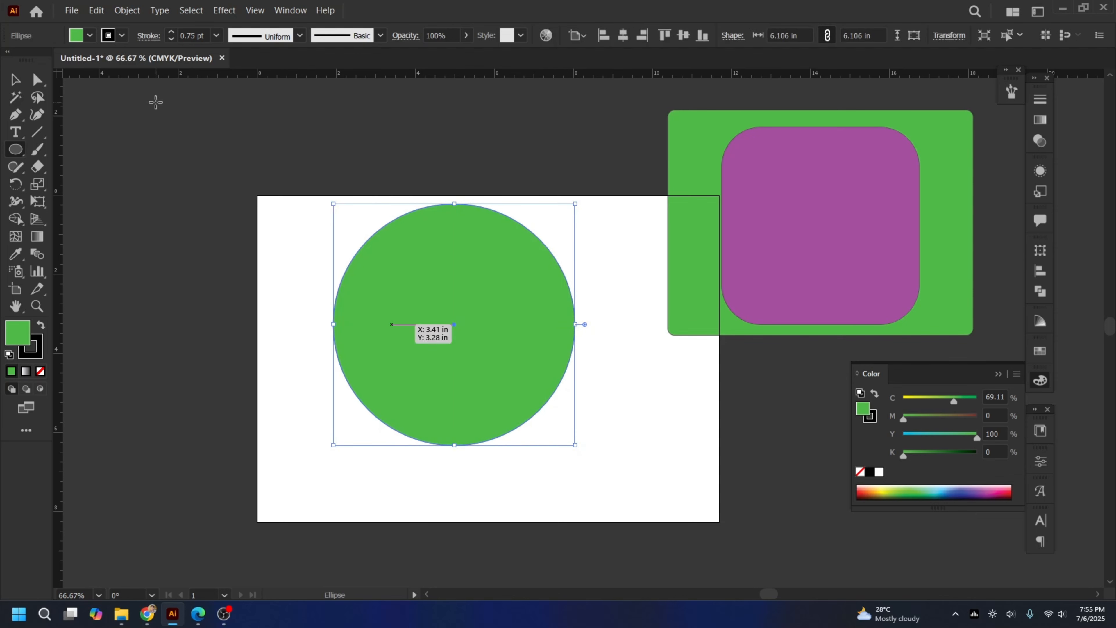
{"action": "left_click", "coordinate": [15, 81]}
{"action": "mouse_move", "coordinate": [439, 308]}
{"action": "left_mouse_down"}
{"action": "mouse_move", "coordinate": [440, 352]}
{"action": "mouse_move", "coordinate": [441, 323]}
{"action": "left_mouse_up"}
{"action": "left_click", "coordinate": [276, 207]}
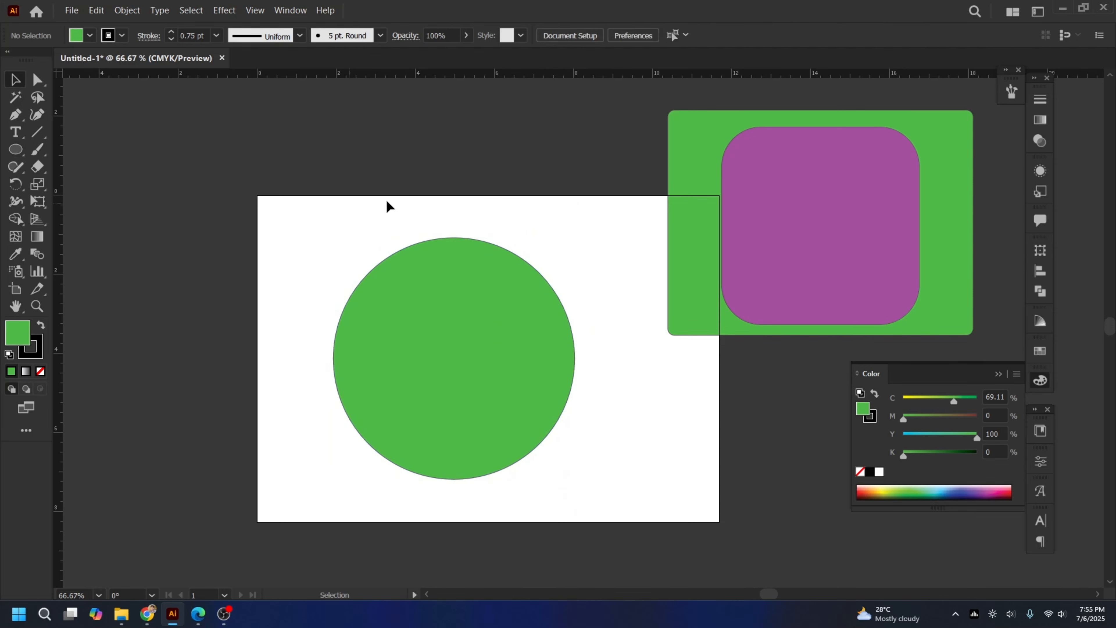
Step: Scale the green circle proportionally from its centre to about 6.71 in across
{"action": "left_click", "coordinate": [461, 369]}
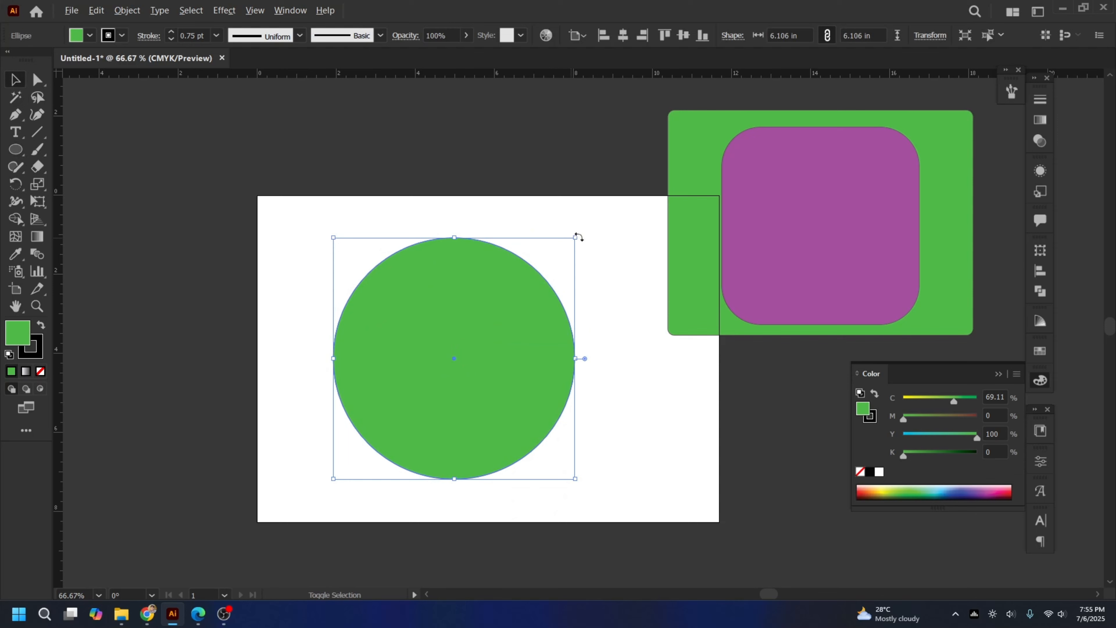
{"action": "mouse_move", "coordinate": [577, 239]}
{"action": "left_mouse_down"}
{"action": "mouse_move", "coordinate": [533, 289]}
{"action": "mouse_move", "coordinate": [587, 225]}
{"action": "left_mouse_up"}
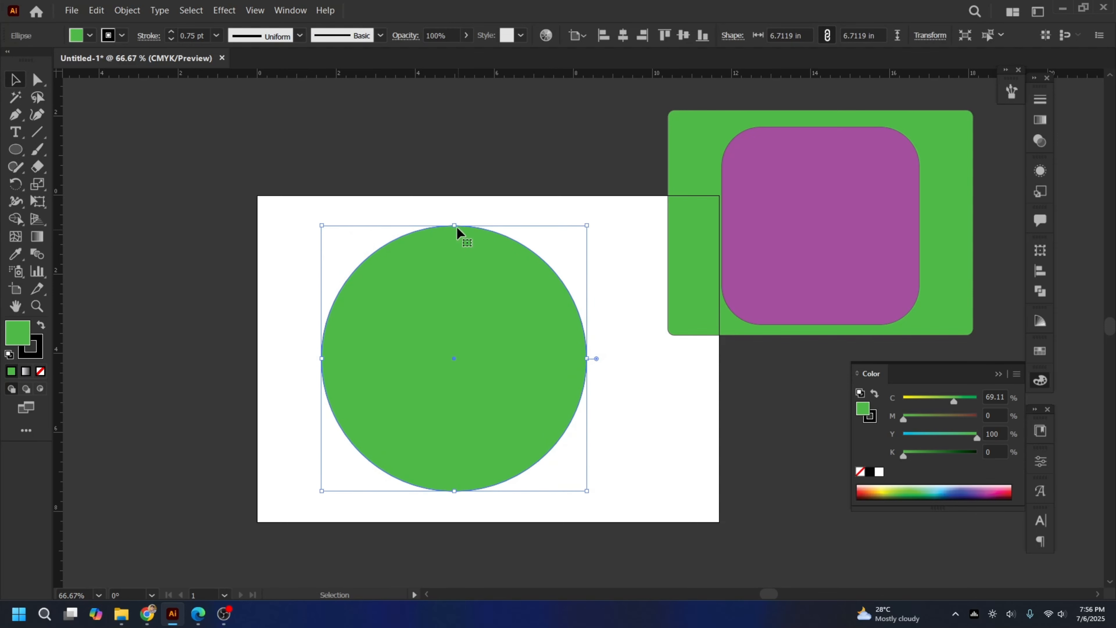
Step: Distort the green circle into an ellipse about 2.83 by 4.82 in and rotate it so it lies nearly horizontal
{"action": "left_click_drag", "start_coordinate": [458, 225], "coordinate": [456, 301]}
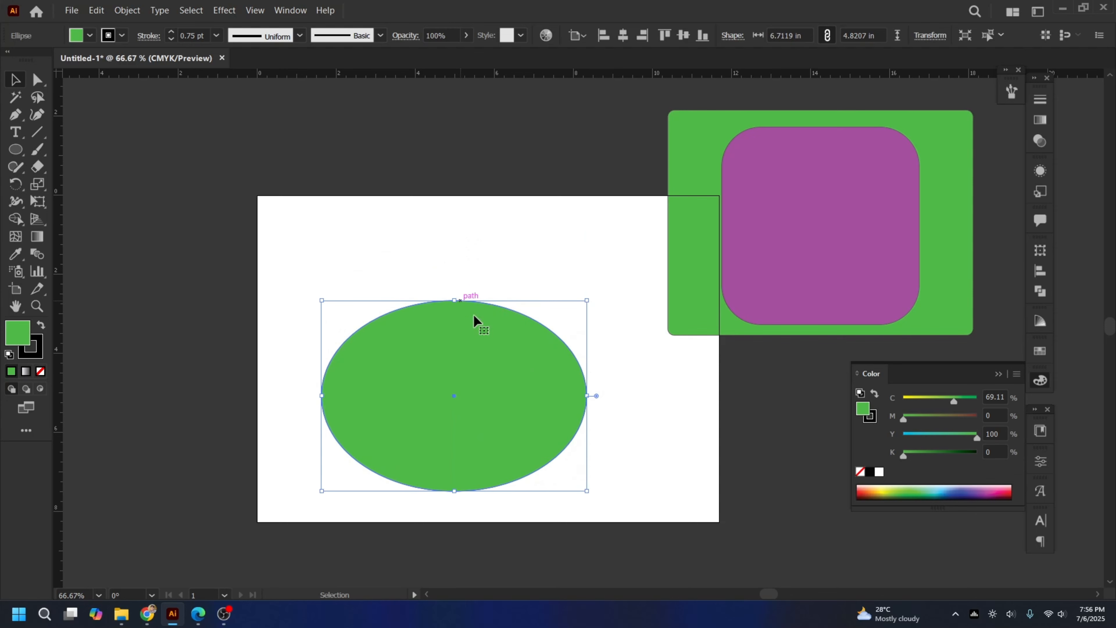
{"action": "left_click_drag", "start_coordinate": [598, 401], "coordinate": [521, 383]}
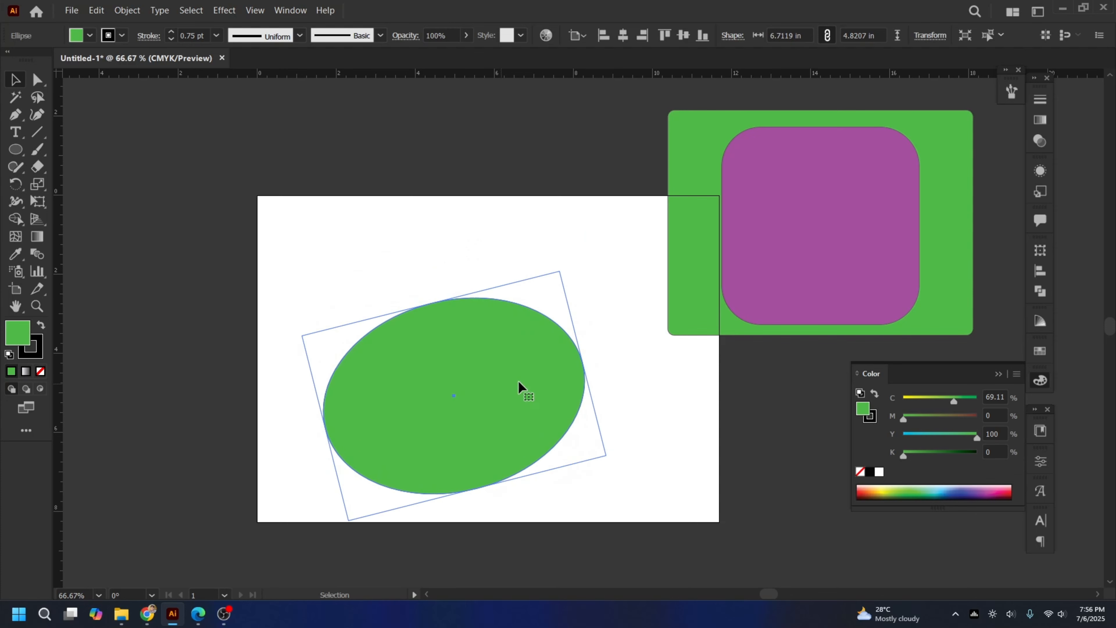
{"action": "left_click_drag", "start_coordinate": [585, 362], "coordinate": [510, 339]}
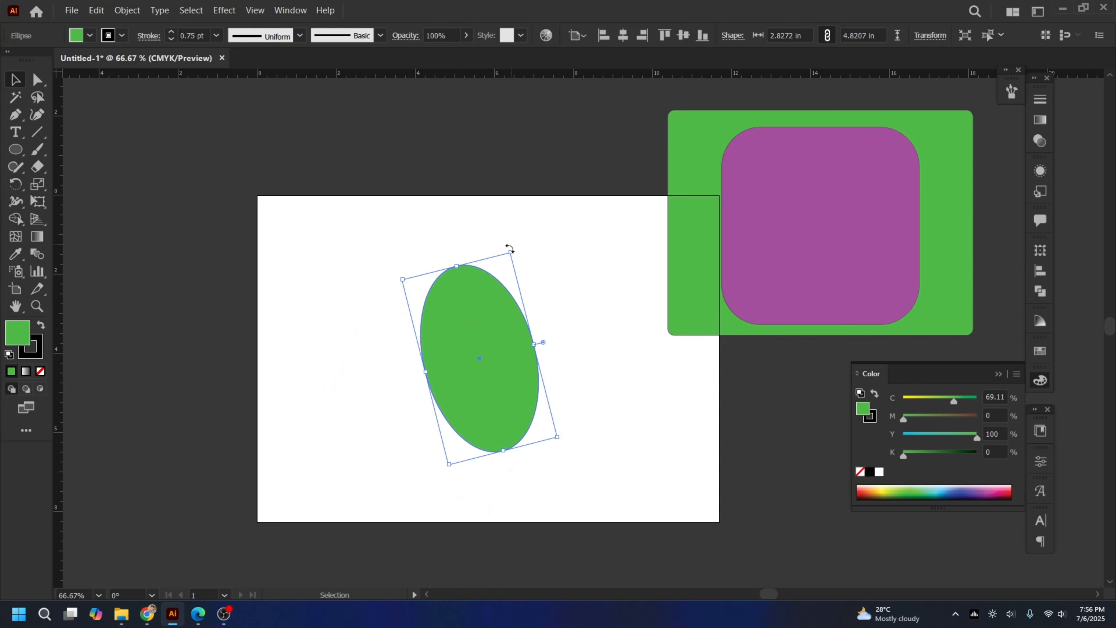
{"action": "left_click_drag", "start_coordinate": [512, 250], "coordinate": [542, 396]}
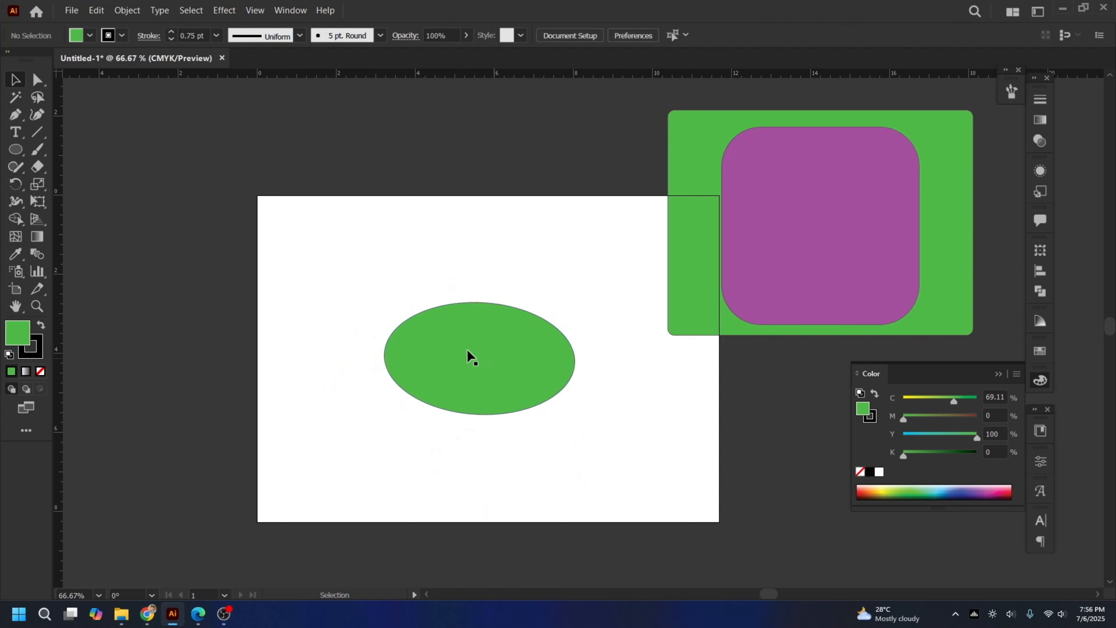
Step: Reshape the green ellipse into an irregular blob by pulling its anchor points outward with the Direct Selection tool
{"action": "left_click", "coordinate": [37, 81]}
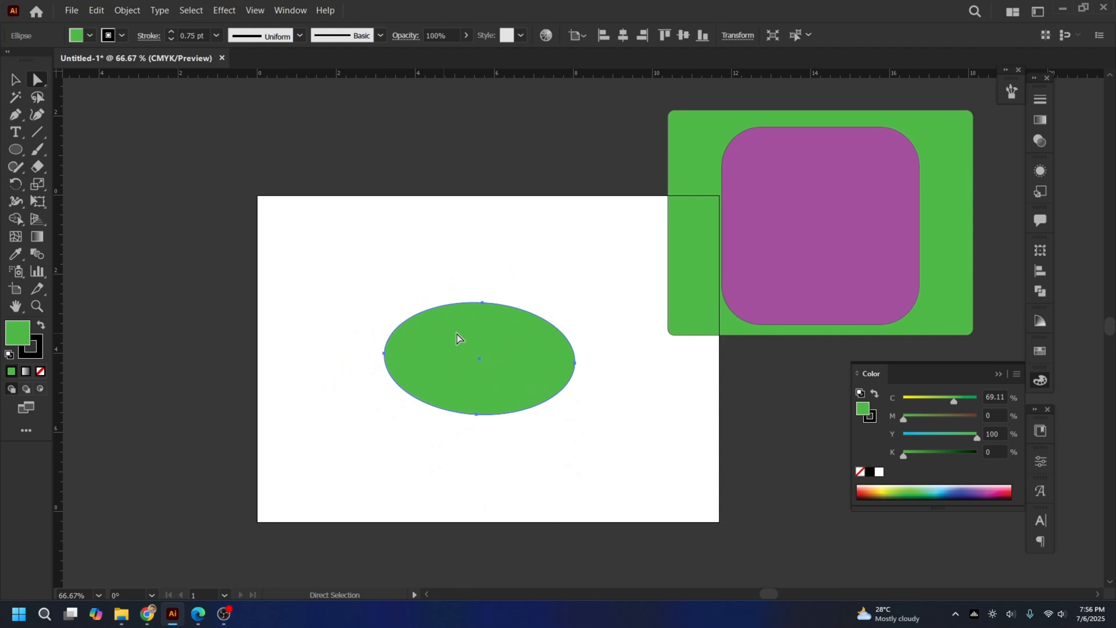
{"action": "left_click_drag", "start_coordinate": [482, 303], "coordinate": [479, 242]}
{"action": "left_click_drag", "start_coordinate": [477, 415], "coordinate": [480, 464]}
{"action": "left_click_drag", "start_coordinate": [575, 365], "coordinate": [605, 294]}
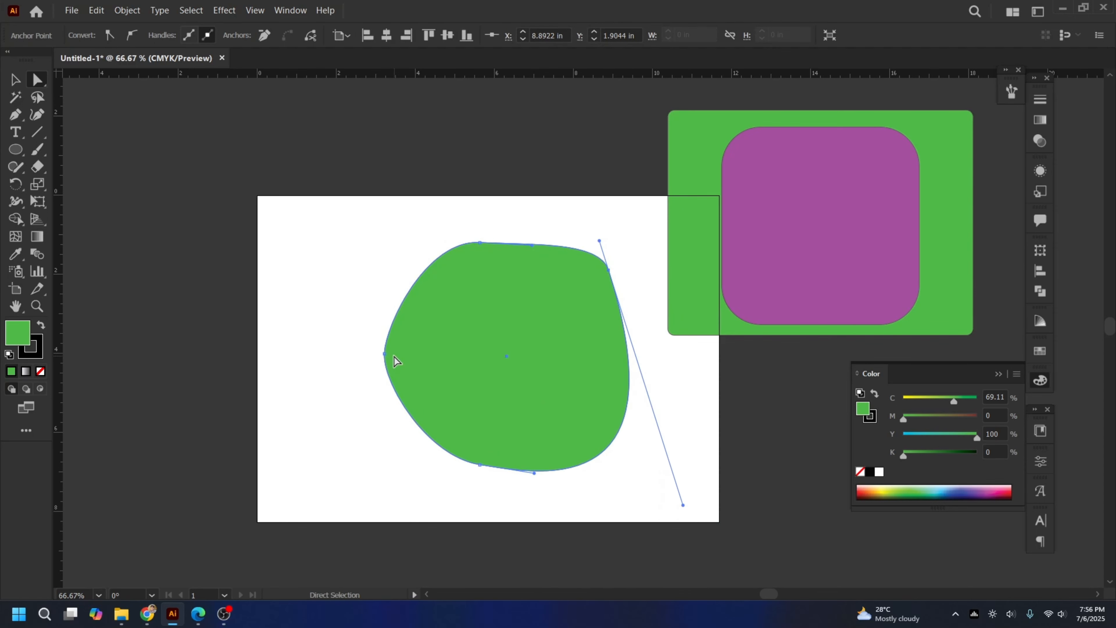
{"action": "left_click_drag", "start_coordinate": [386, 354], "coordinate": [352, 369]}
Step: Delete the irregular green shape together with the green rectangle behind the purple rounded square
{"action": "left_click", "coordinate": [16, 79]}
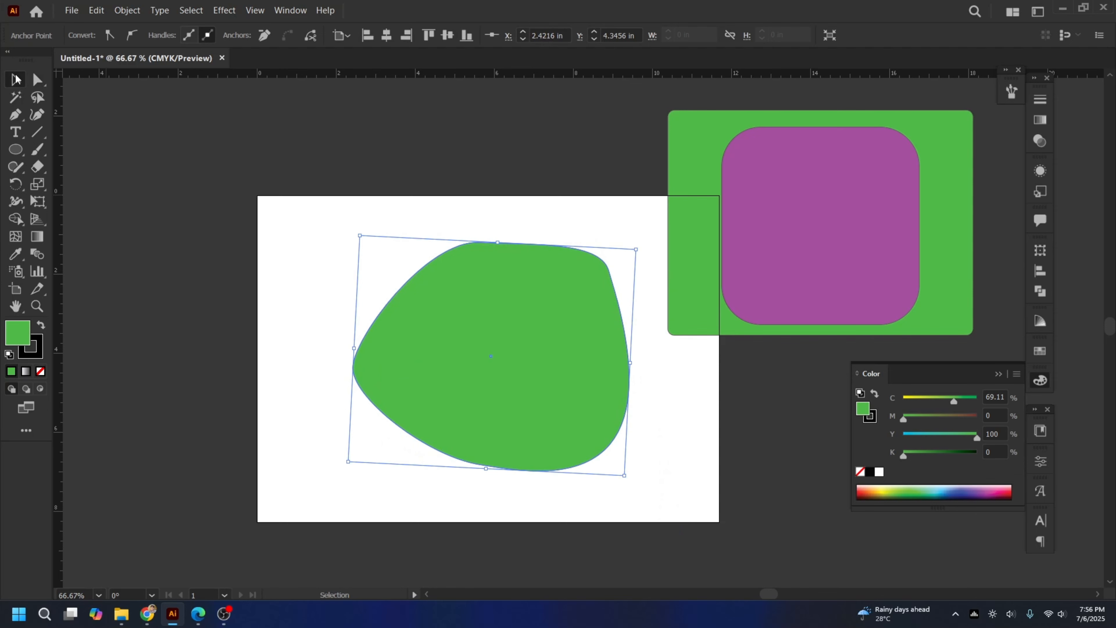
{"action": "left_click_drag", "start_coordinate": [346, 189], "coordinate": [661, 516]}
{"action": "key", "text": "Delete"}
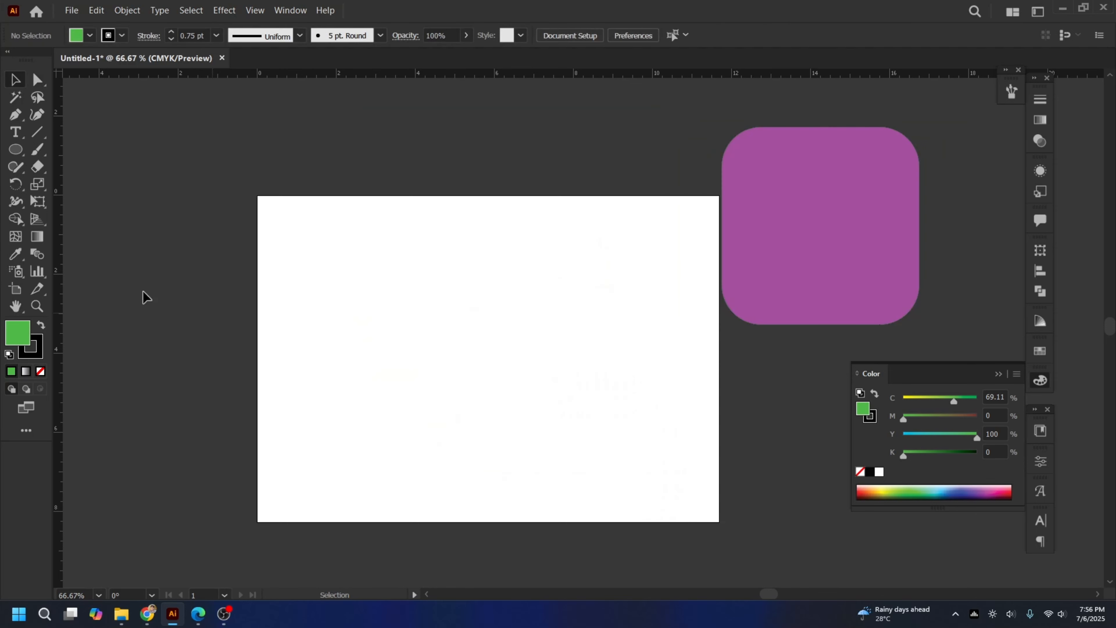
Step: Draw a perfect circle about 6.37 in across with a small ellipse inside it, and delete both
{"action": "left_click", "coordinate": [16, 149]}
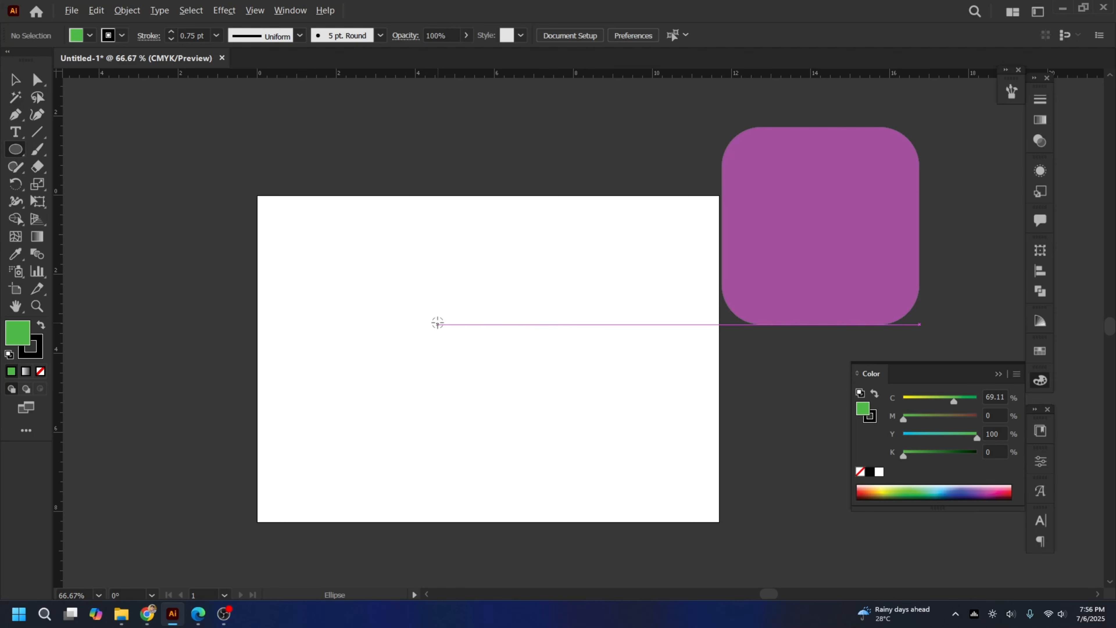
{"action": "left_click_drag", "start_coordinate": [401, 302], "coordinate": [653, 498]}
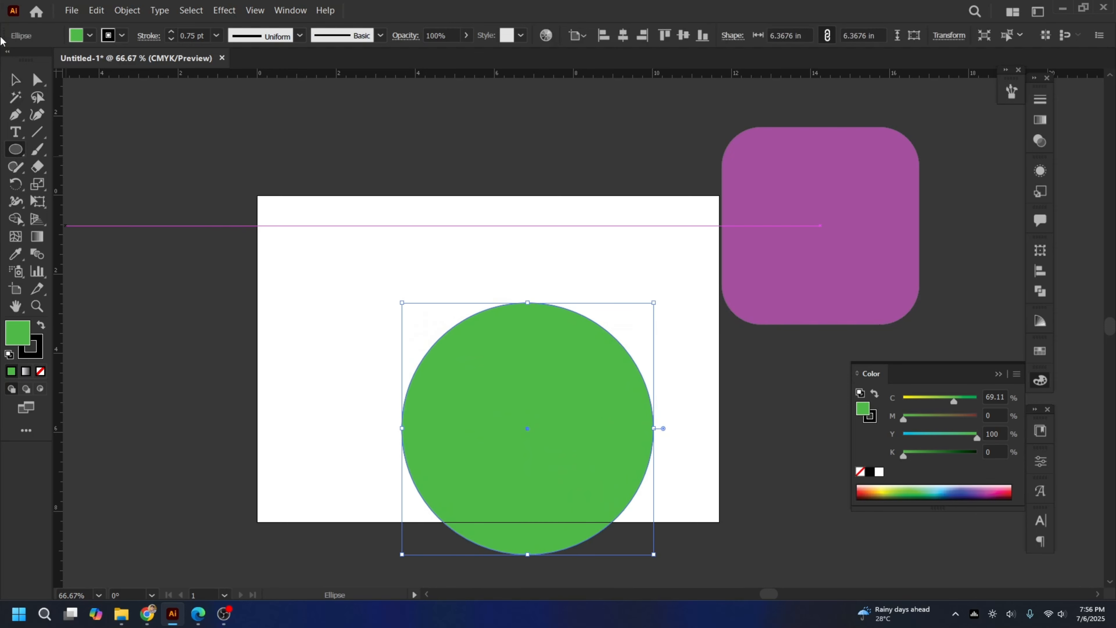
{"action": "left_click_drag", "start_coordinate": [558, 444], "coordinate": [502, 357]}
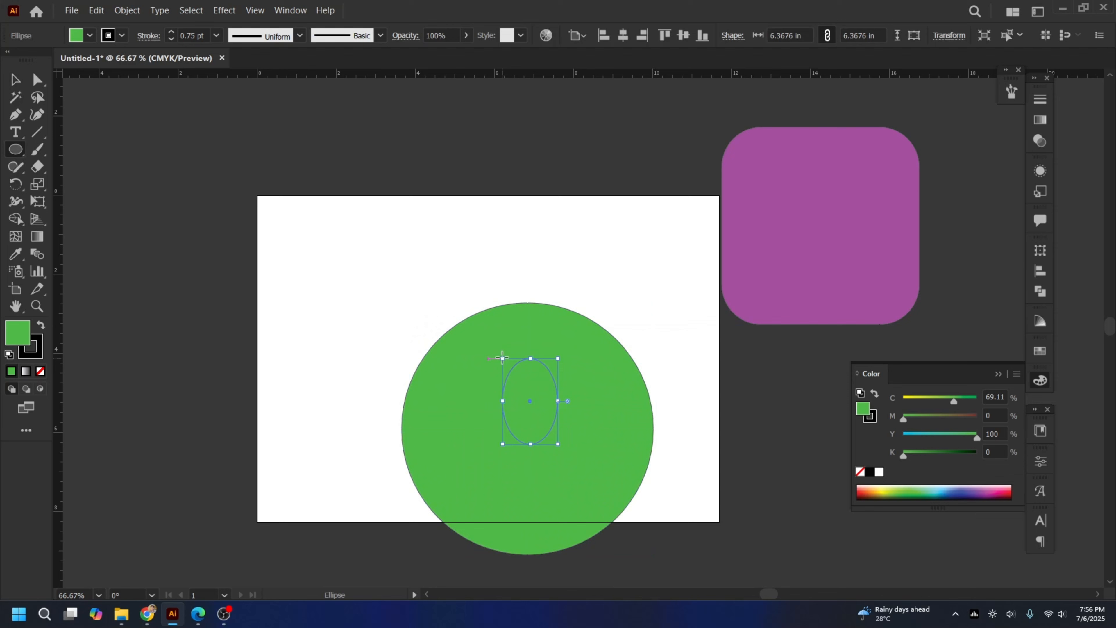
{"action": "left_click", "coordinate": [15, 82]}
{"action": "left_click", "coordinate": [528, 332]}
{"action": "key", "text": "Delete"}
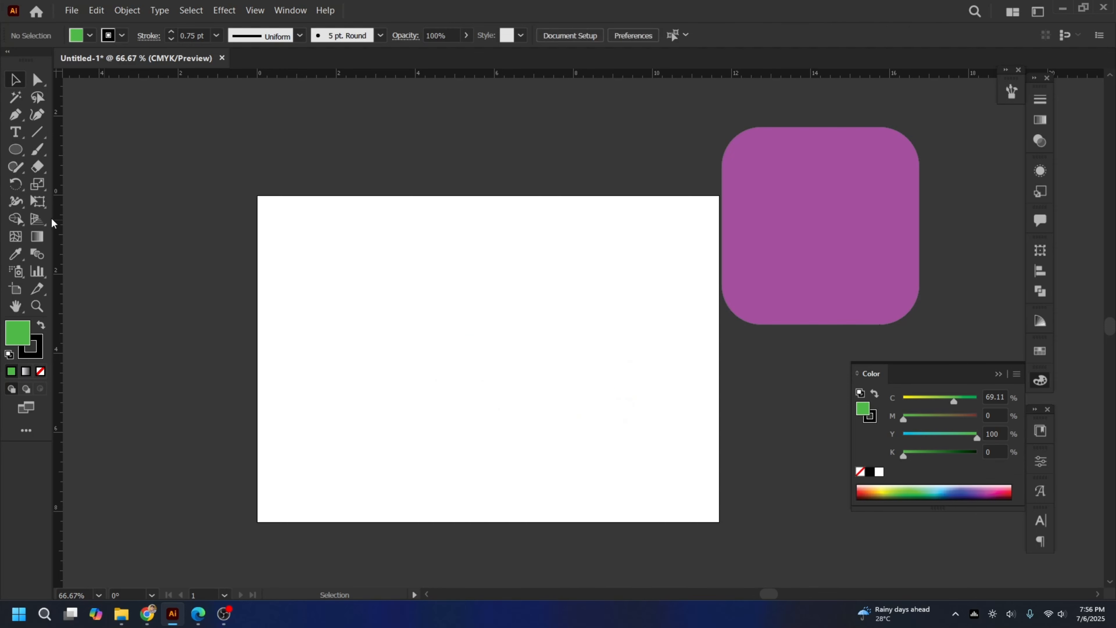
Step: Draw a trial shape on the artboard with the Ellipse tool and undo it
{"action": "left_click", "coordinate": [15, 150]}
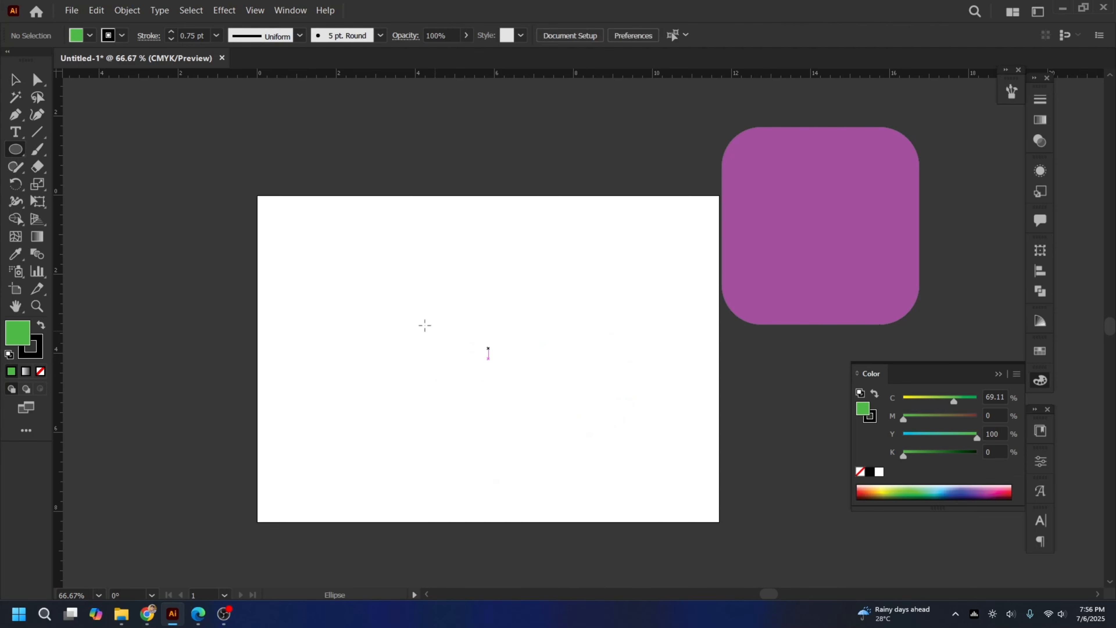
{"action": "left_click", "coordinate": [15, 150]}
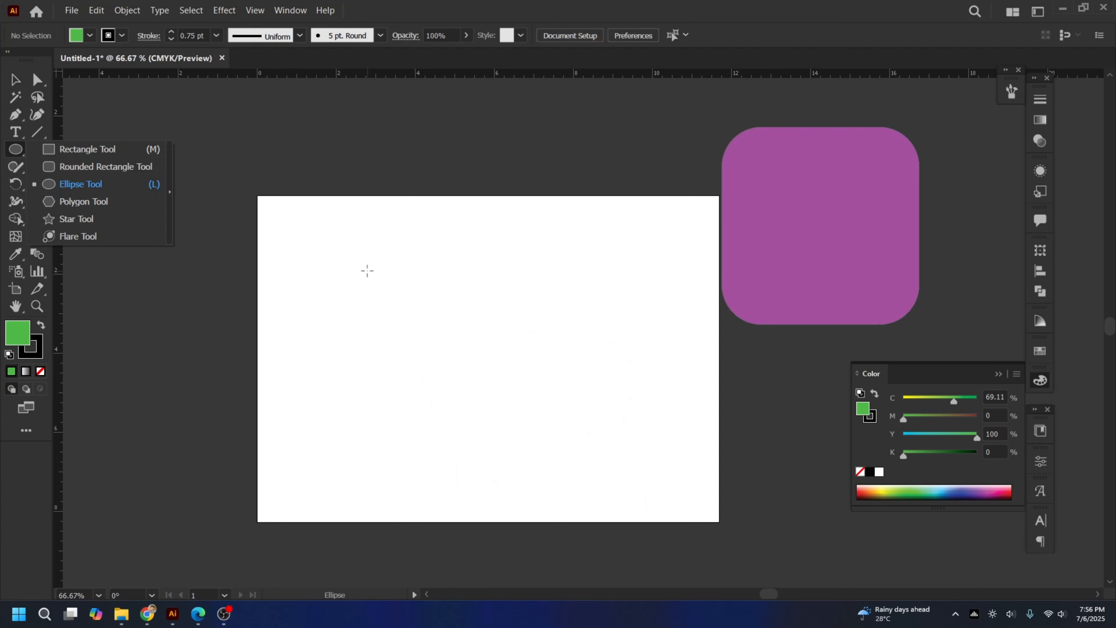
{"action": "left_click_drag", "start_coordinate": [366, 264], "coordinate": [561, 424]}
{"action": "key", "text": "ctrl+z"}
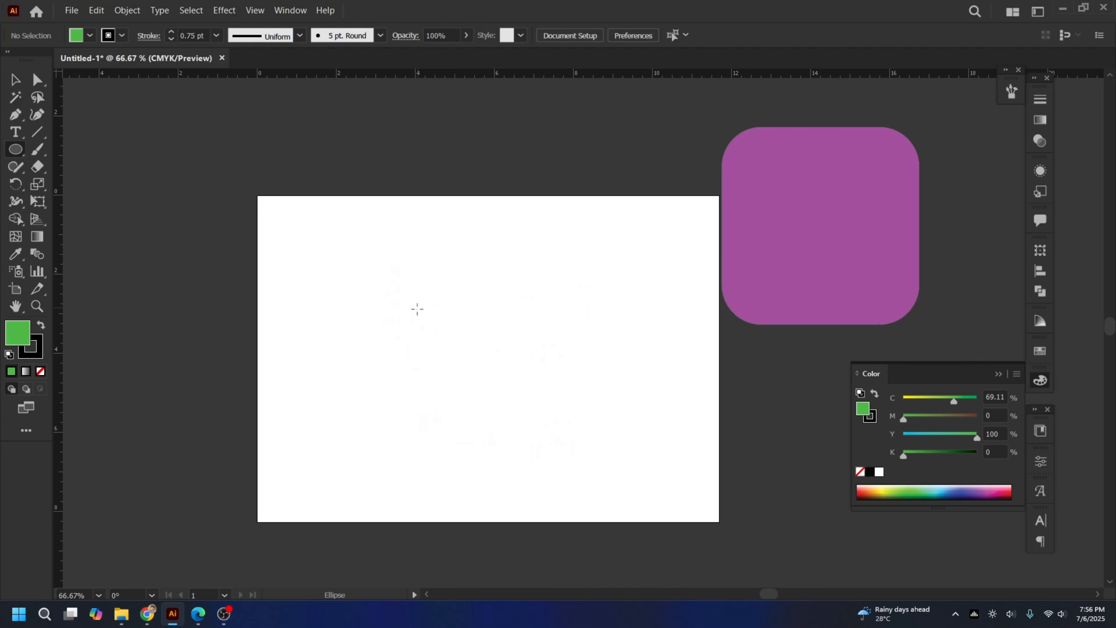
Step: Draw a perfect circle about 4.32 in across from its centre and move it off the artboard, just below the purple rounded square
{"action": "mouse_move", "coordinate": [442, 332]}
{"action": "left_mouse_down"}
{"action": "mouse_move", "coordinate": [456, 324]}
{"action": "mouse_move", "coordinate": [440, 332]}
{"action": "mouse_move", "coordinate": [614, 473]}
{"action": "mouse_move", "coordinate": [514, 389]}
{"action": "mouse_move", "coordinate": [593, 468]}
{"action": "mouse_move", "coordinate": [525, 417]}
{"action": "left_mouse_up"}
{"action": "left_click", "coordinate": [15, 80]}
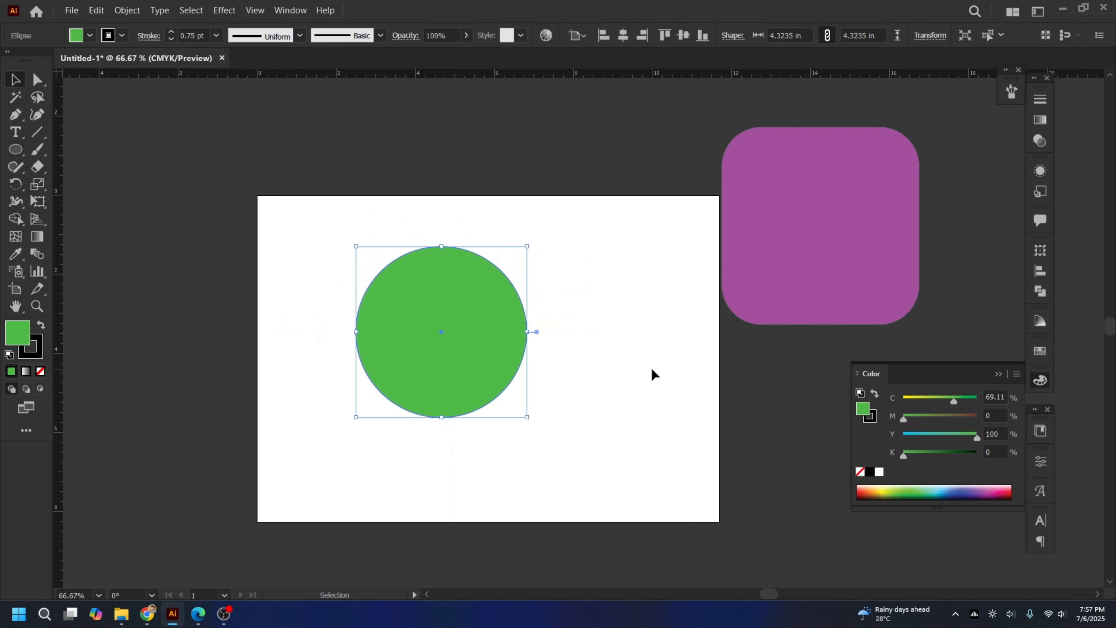
{"action": "left_click_drag", "start_coordinate": [497, 305], "coordinate": [524, 316]}
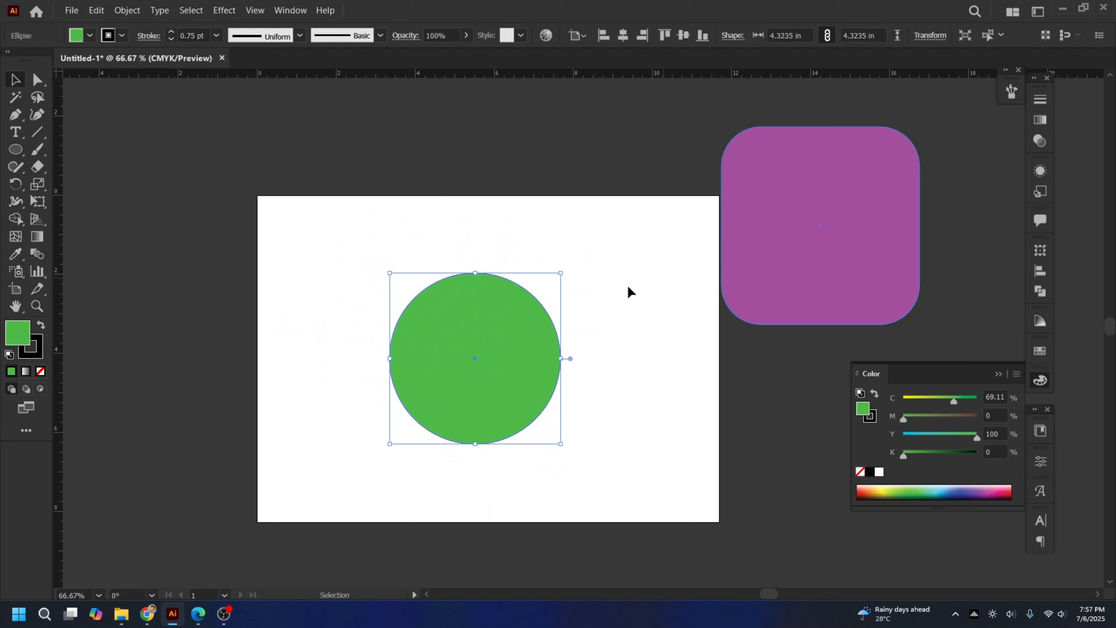
{"action": "left_click", "coordinate": [375, 211]}
{"action": "left_click", "coordinate": [446, 352]}
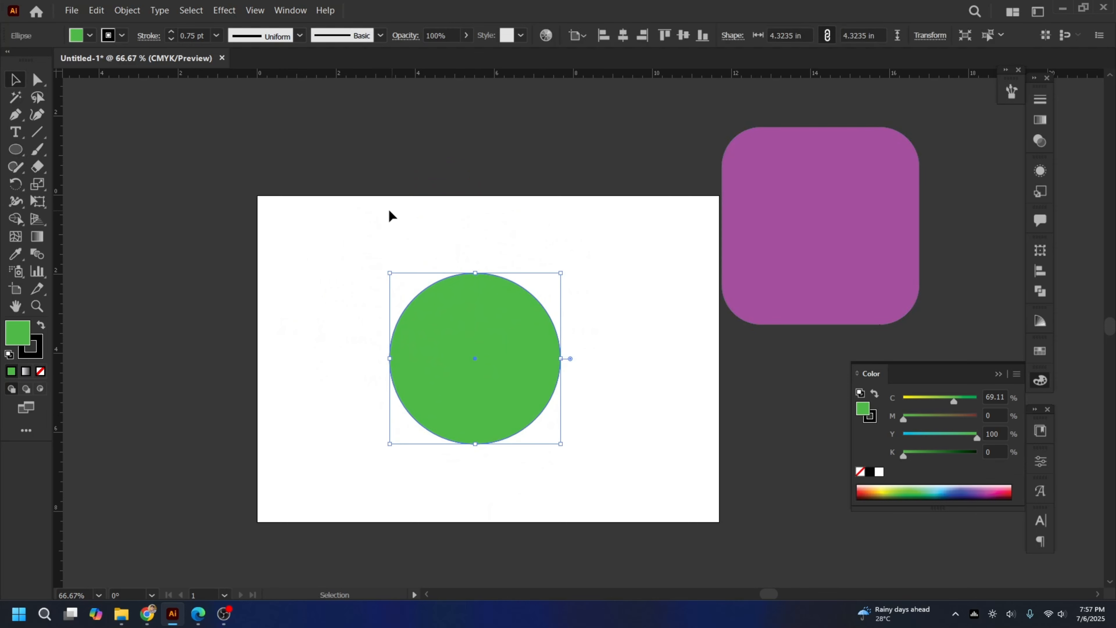
{"action": "left_click_drag", "start_coordinate": [499, 336], "coordinate": [841, 443]}
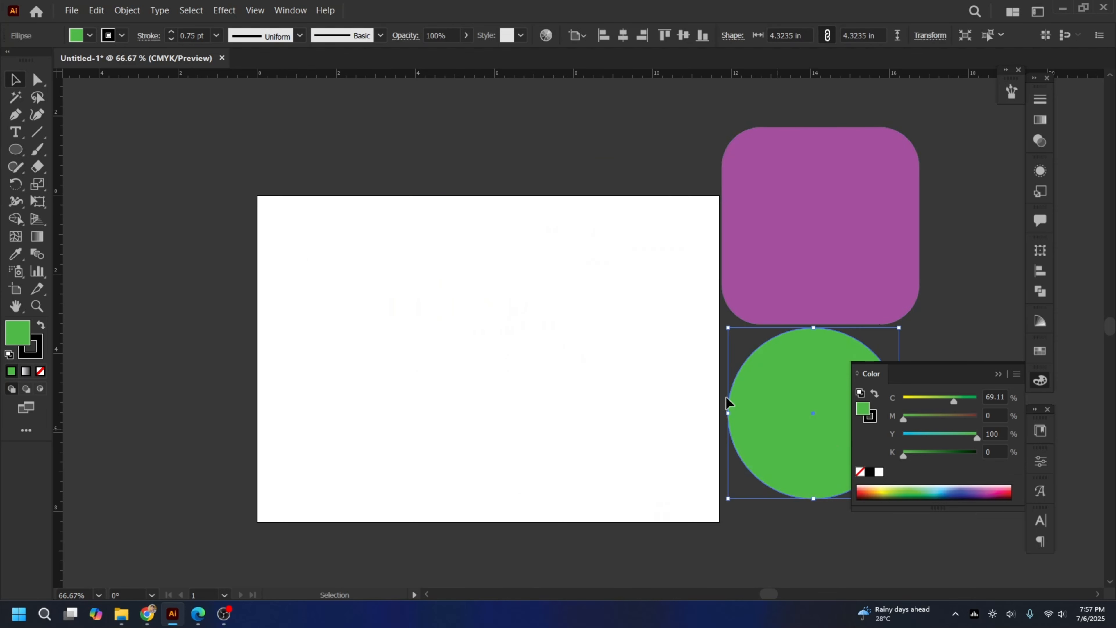
Step: Draw a green hexagon with the Polygon tool and move it to the middle of the artboard
{"action": "left_click", "coordinate": [20, 151]}
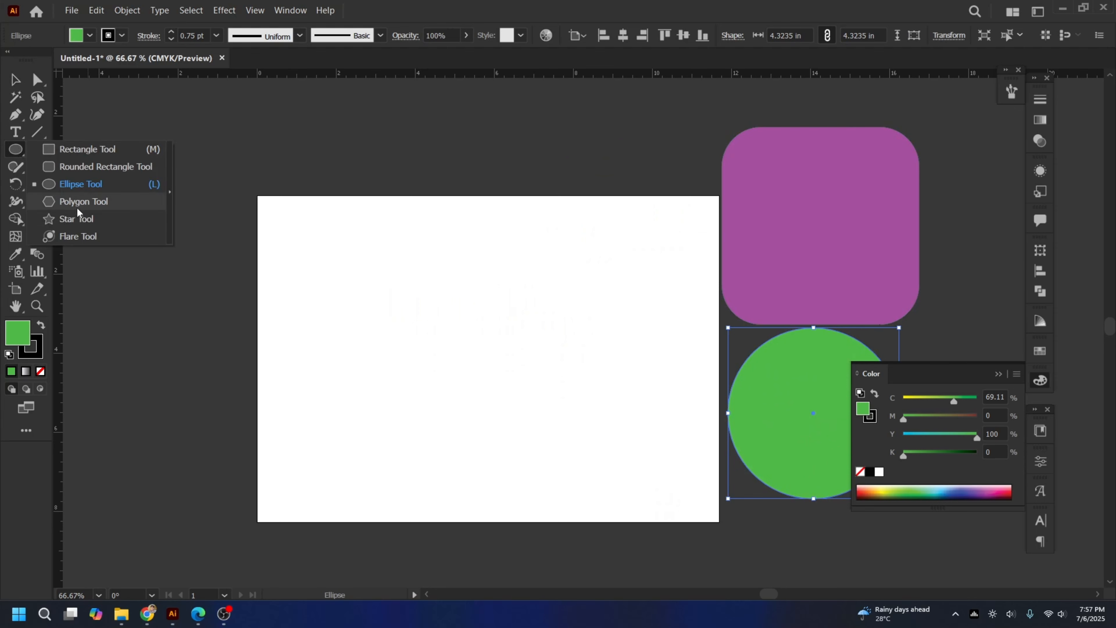
{"action": "left_click", "coordinate": [76, 199]}
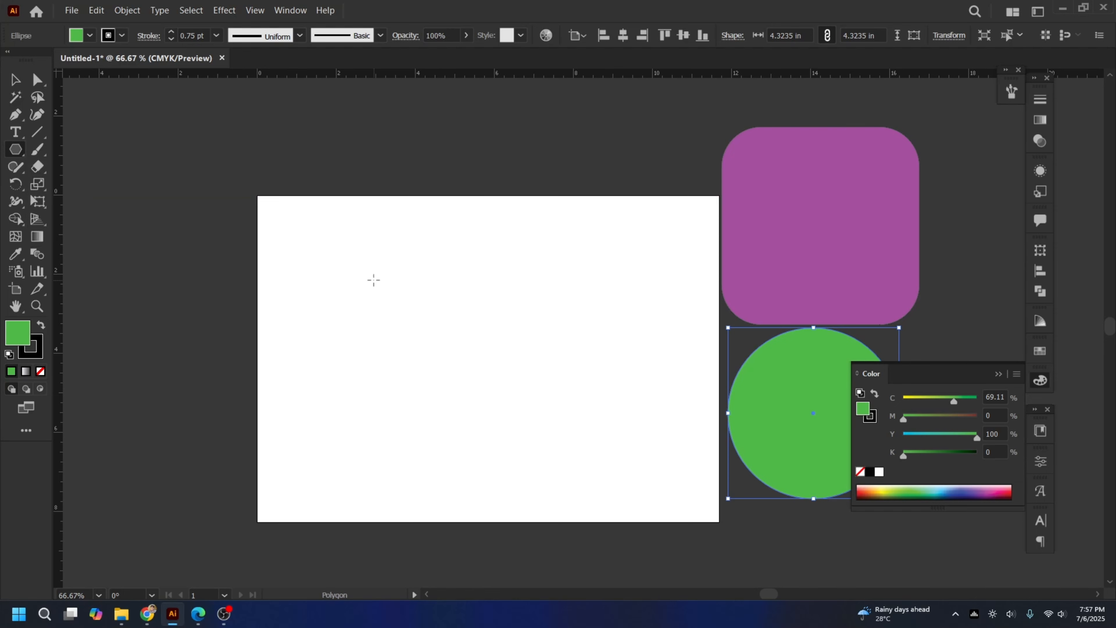
{"action": "left_click_drag", "start_coordinate": [374, 280], "coordinate": [422, 355]}
{"action": "left_click", "coordinate": [14, 80]}
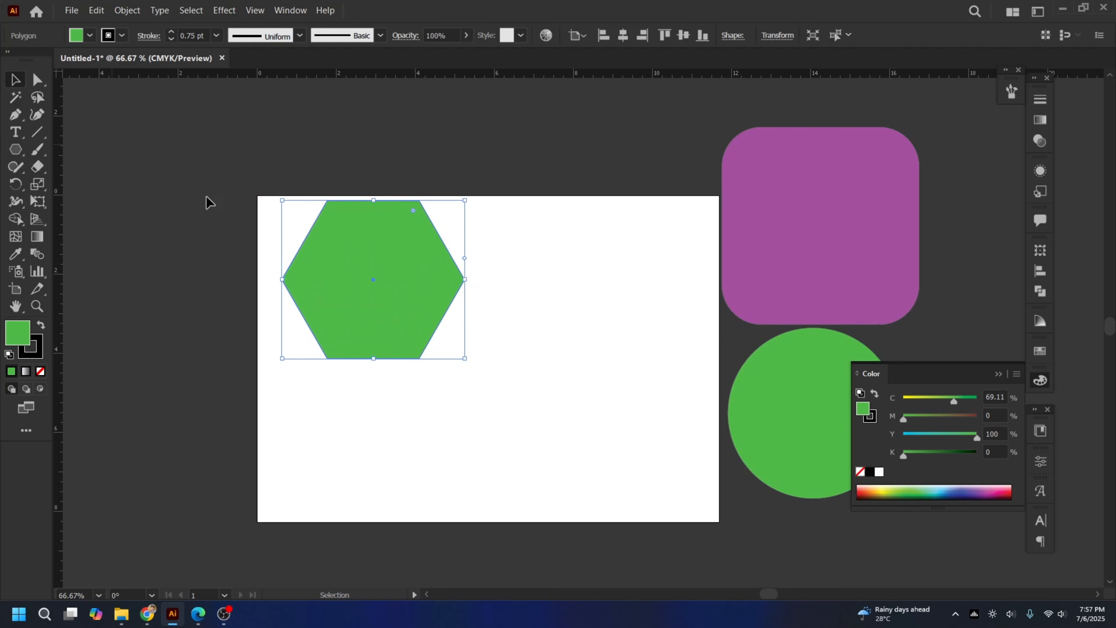
{"action": "left_click_drag", "start_coordinate": [404, 257], "coordinate": [479, 341]}
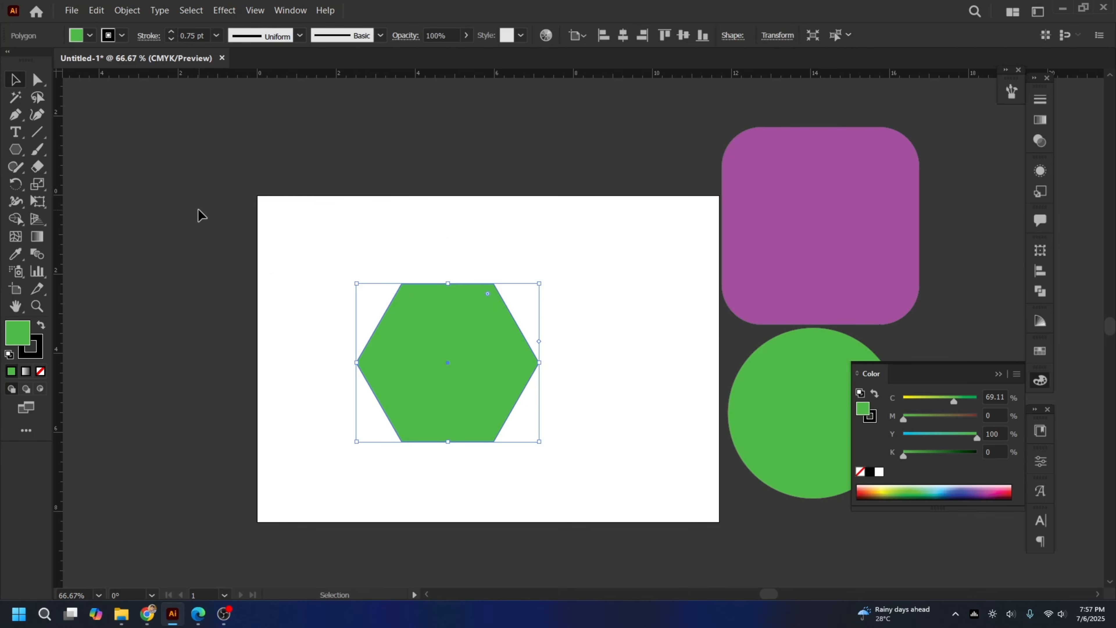
Step: Duplicate the green hexagon diagonally up and to its right, and delete the copy
{"action": "left_click_drag", "start_coordinate": [367, 208], "coordinate": [639, 506]}
{"action": "mouse_move", "coordinate": [550, 284]}
{"action": "left_mouse_down"}
{"action": "mouse_move", "coordinate": [467, 482]}
{"action": "mouse_move", "coordinate": [491, 465]}
{"action": "mouse_move", "coordinate": [533, 237]}
{"action": "mouse_move", "coordinate": [576, 302]}
{"action": "mouse_move", "coordinate": [568, 419]}
{"action": "mouse_move", "coordinate": [568, 289]}
{"action": "left_mouse_up"}
{"action": "left_click_drag", "start_coordinate": [418, 402], "coordinate": [429, 378]}
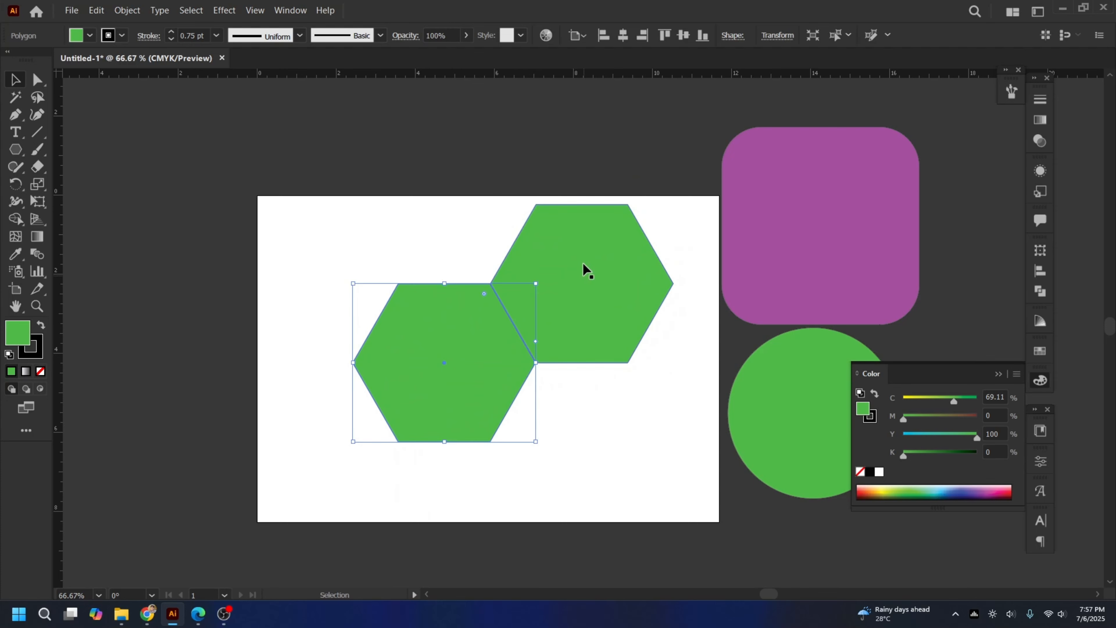
{"action": "left_click_drag", "start_coordinate": [585, 269], "coordinate": [654, 374]}
{"action": "key", "text": "Delete"}
Step: Move the hexagon slightly right and down, and scale it proportionally from its centre to about two-thirds of its size
{"action": "left_click", "coordinate": [415, 373]}
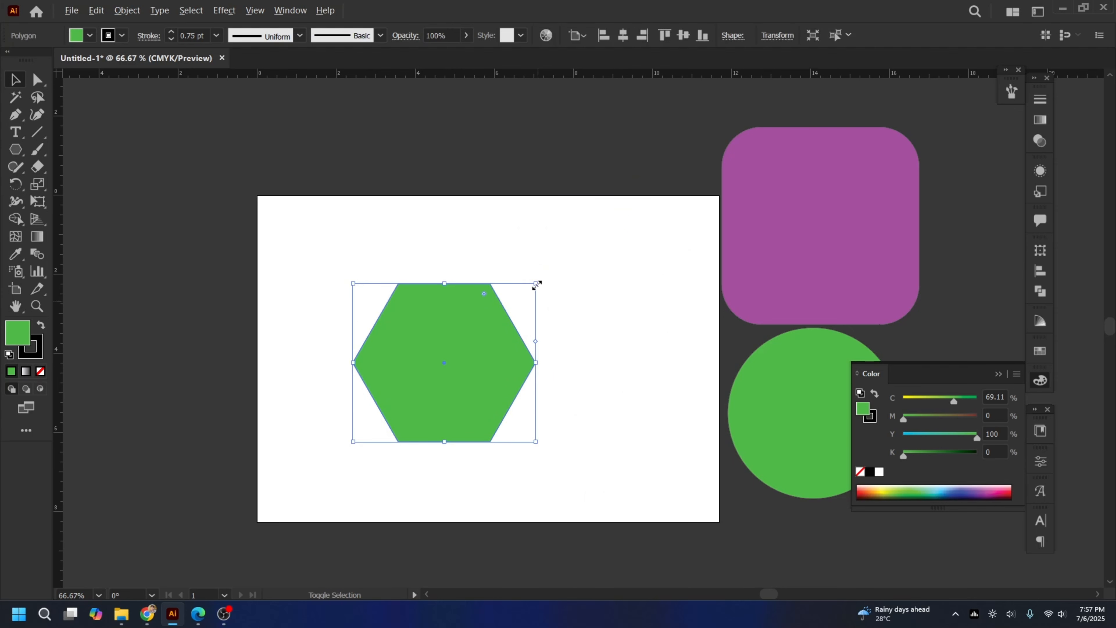
{"action": "key", "text": "alt+shift"}
{"action": "left_click_drag", "start_coordinate": [465, 371], "coordinate": [509, 382]}
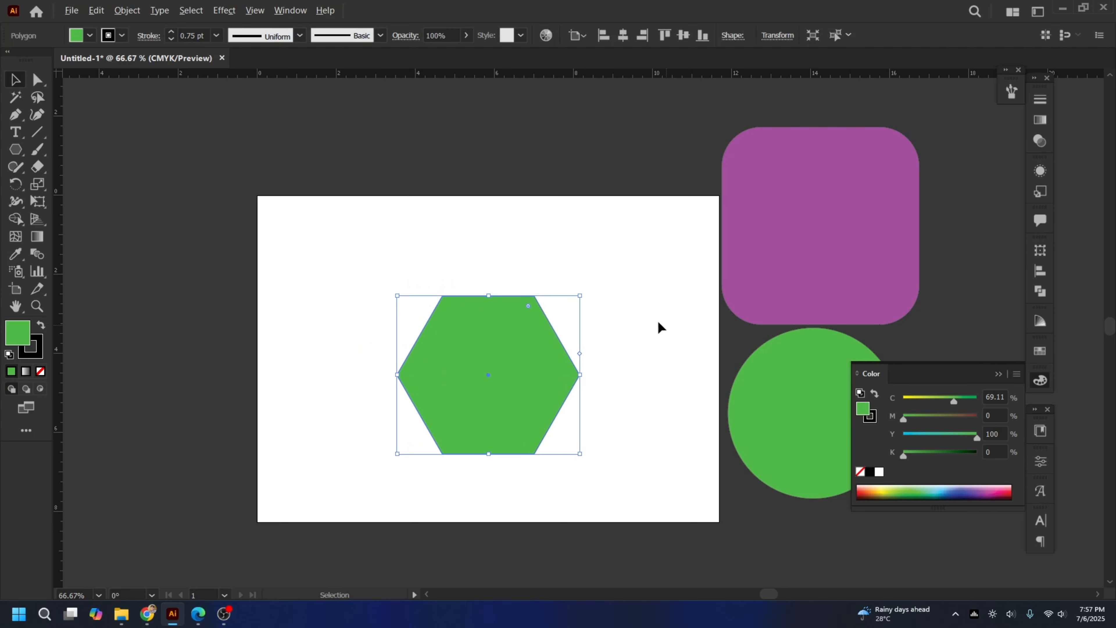
{"action": "key", "text": "shift"}
{"action": "left_click_drag", "start_coordinate": [580, 298], "coordinate": [547, 324]}
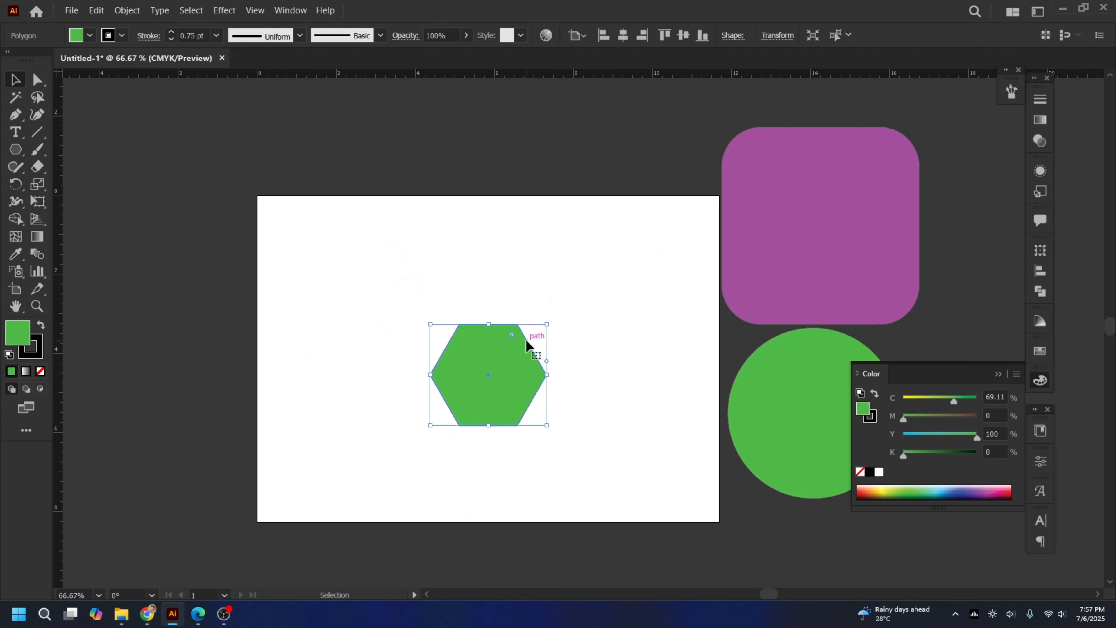
Step: Round all six corners of the hexagon to the maximum with the Direct Selection tool, turning it into a circle
{"action": "left_click_drag", "start_coordinate": [403, 274], "coordinate": [588, 465]}
{"action": "left_click", "coordinate": [37, 79]}
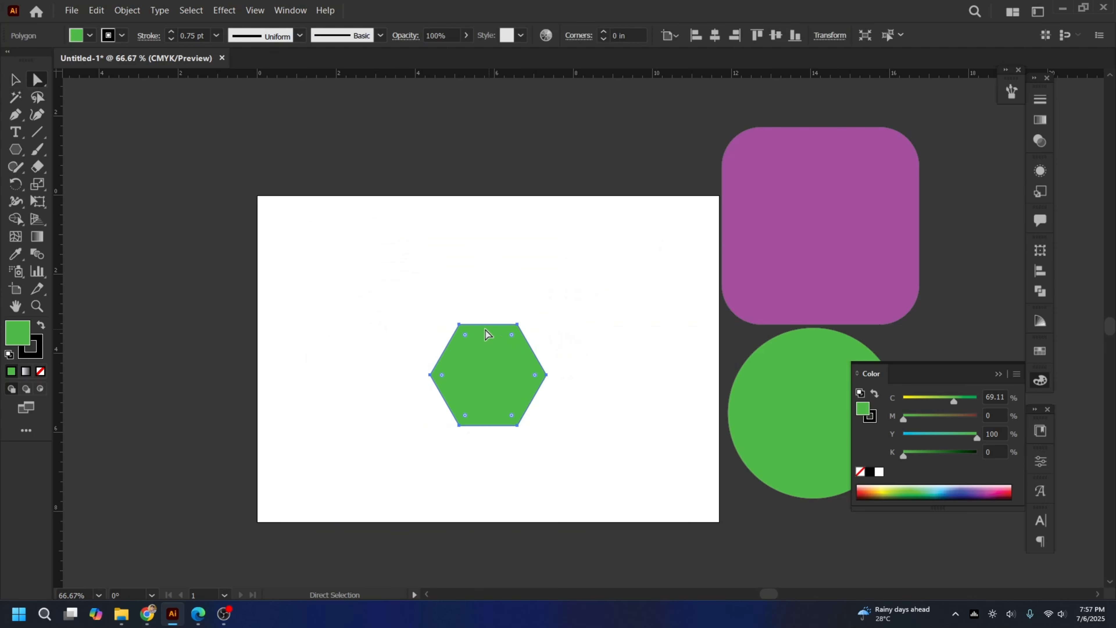
{"action": "left_click", "coordinate": [421, 295]}
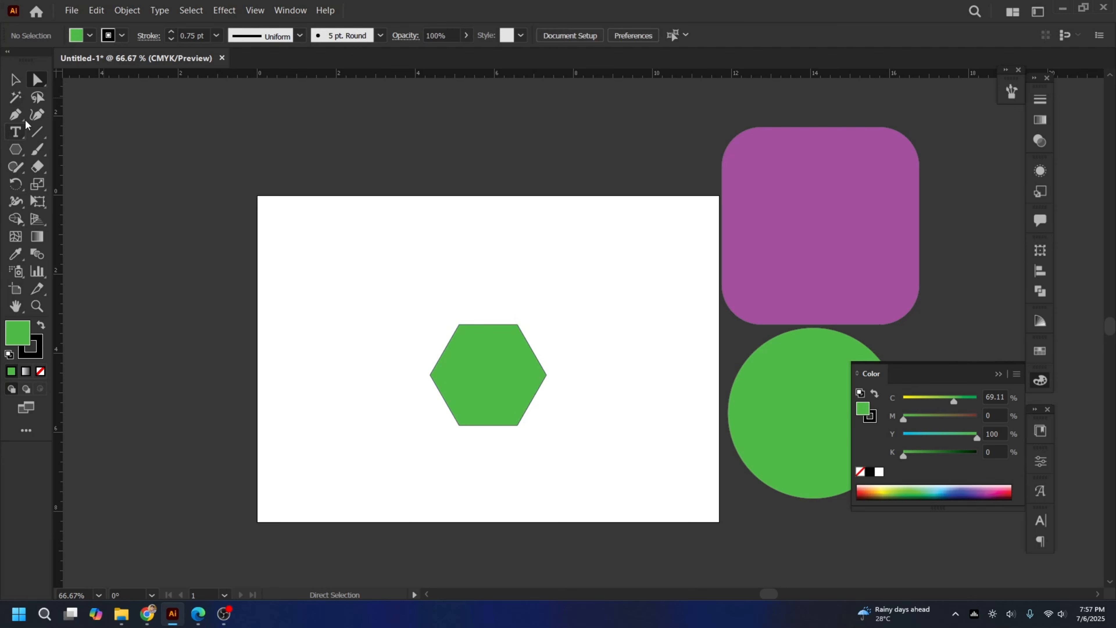
{"action": "left_click", "coordinate": [15, 80]}
{"action": "left_click_drag", "start_coordinate": [332, 240], "coordinate": [561, 463]}
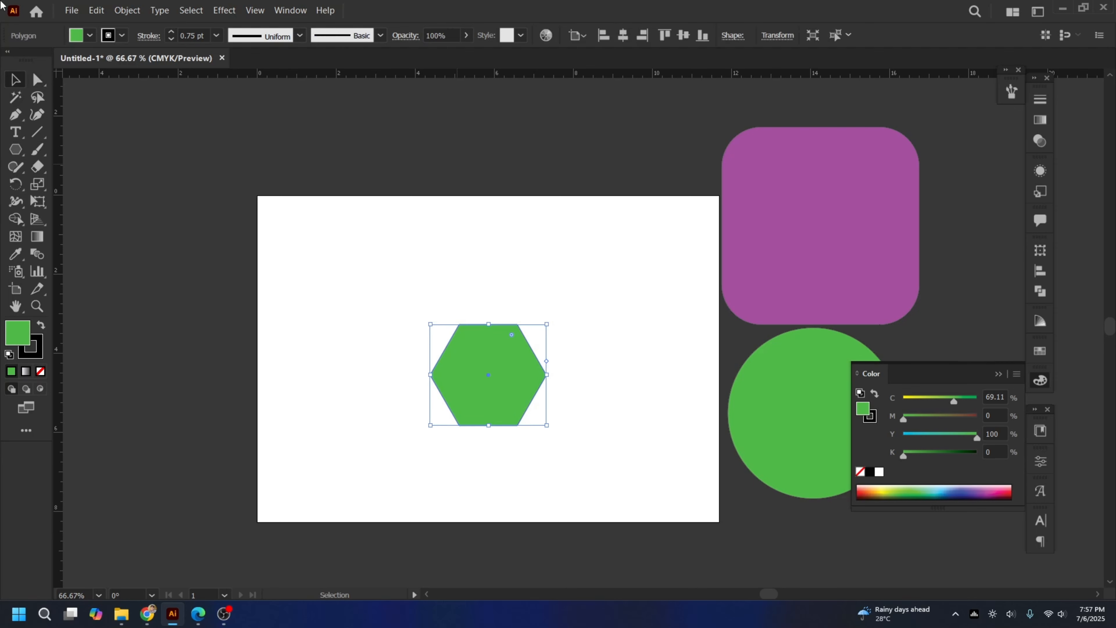
{"action": "left_click", "coordinate": [38, 82]}
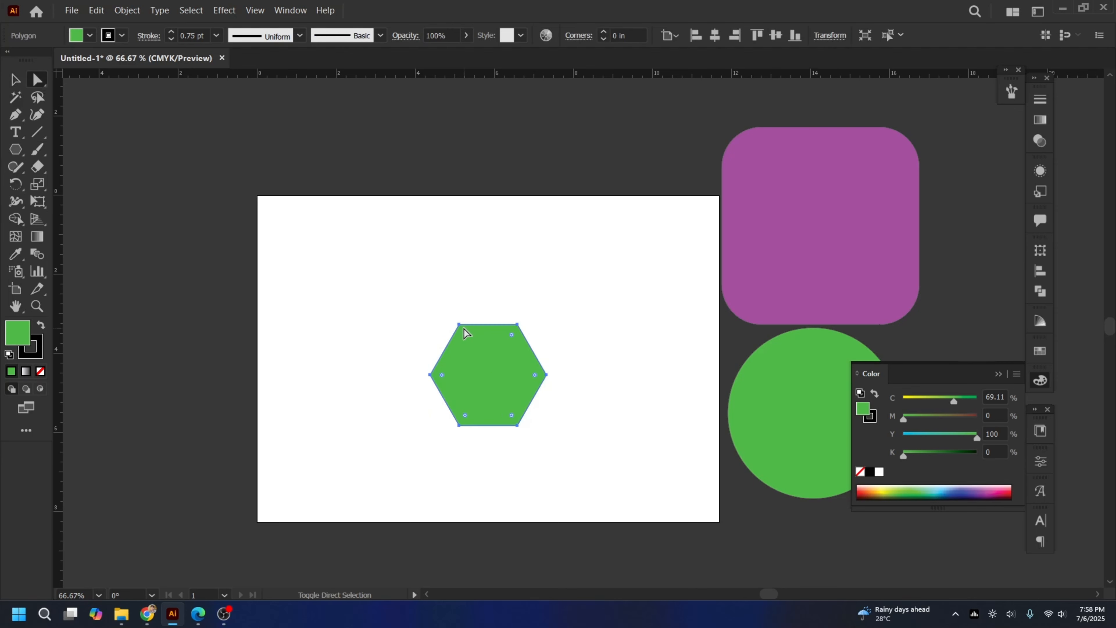
{"action": "left_click_drag", "start_coordinate": [466, 337], "coordinate": [539, 406]}
{"action": "left_click", "coordinate": [296, 252]}
{"action": "left_click", "coordinate": [479, 381]}
{"action": "left_click", "coordinate": [641, 383]}
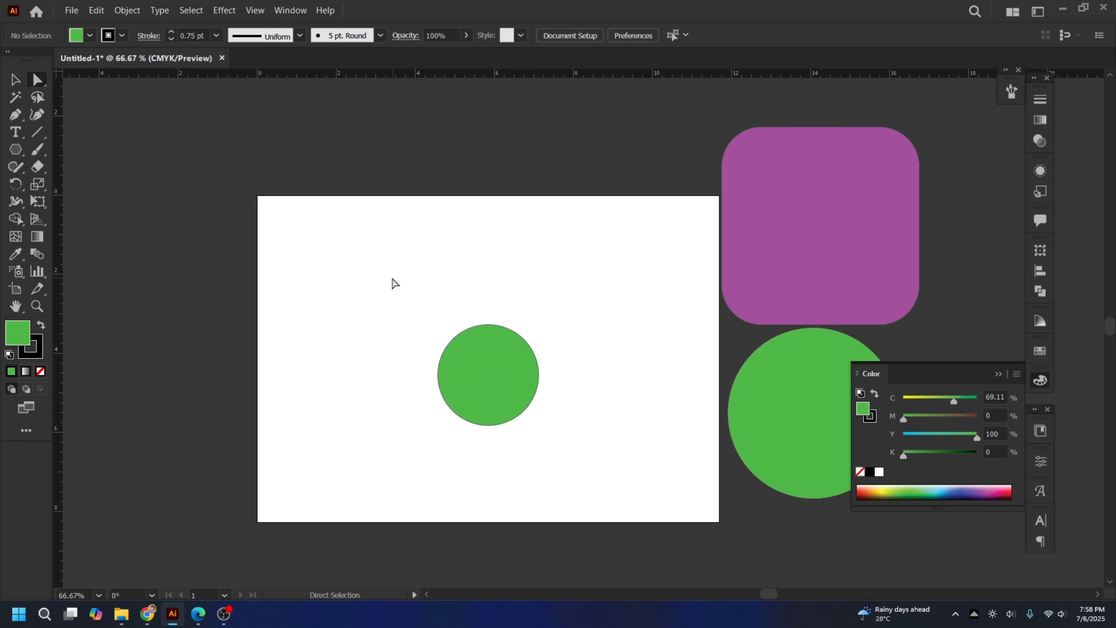
Step: Return all of the rounded hexagon's corners to sharp and reselect the whole shape with the Selection tool
{"action": "left_click_drag", "start_coordinate": [391, 278], "coordinate": [541, 452]}
{"action": "left_click_drag", "start_coordinate": [488, 375], "coordinate": [571, 345]}
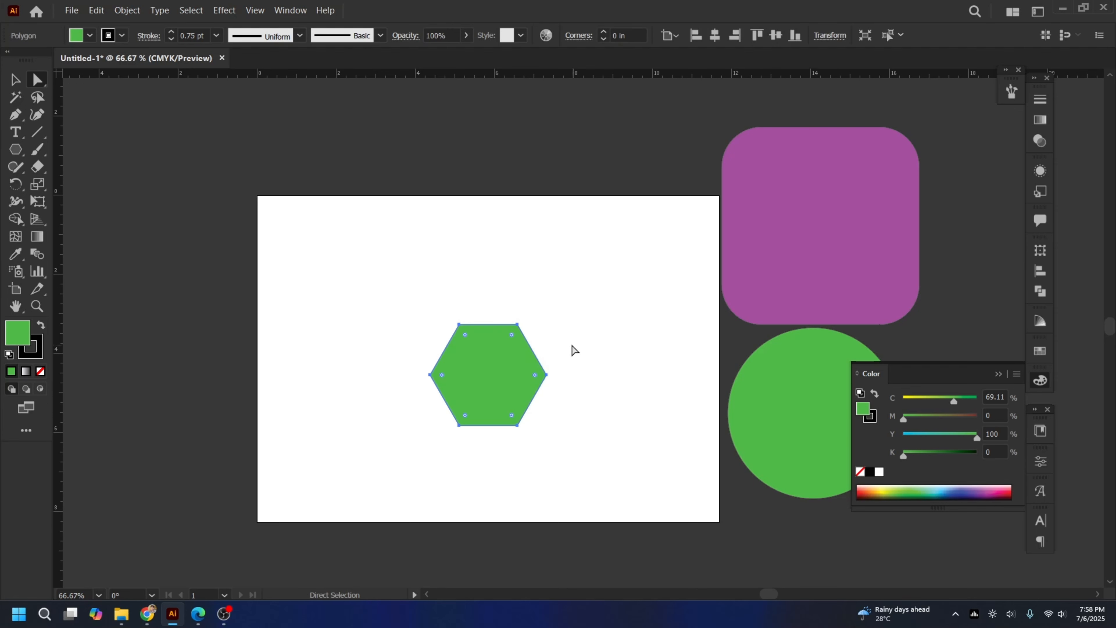
{"action": "left_click_drag", "start_coordinate": [467, 337], "coordinate": [437, 277]}
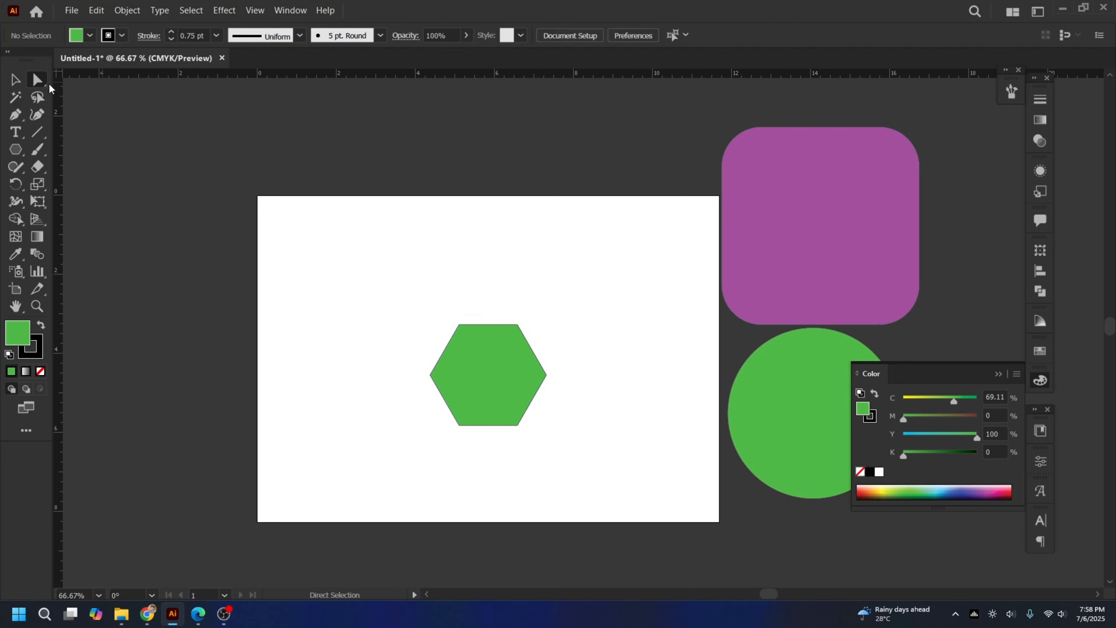
{"action": "left_click", "coordinate": [23, 82]}
{"action": "left_click_drag", "start_coordinate": [371, 257], "coordinate": [549, 446]}
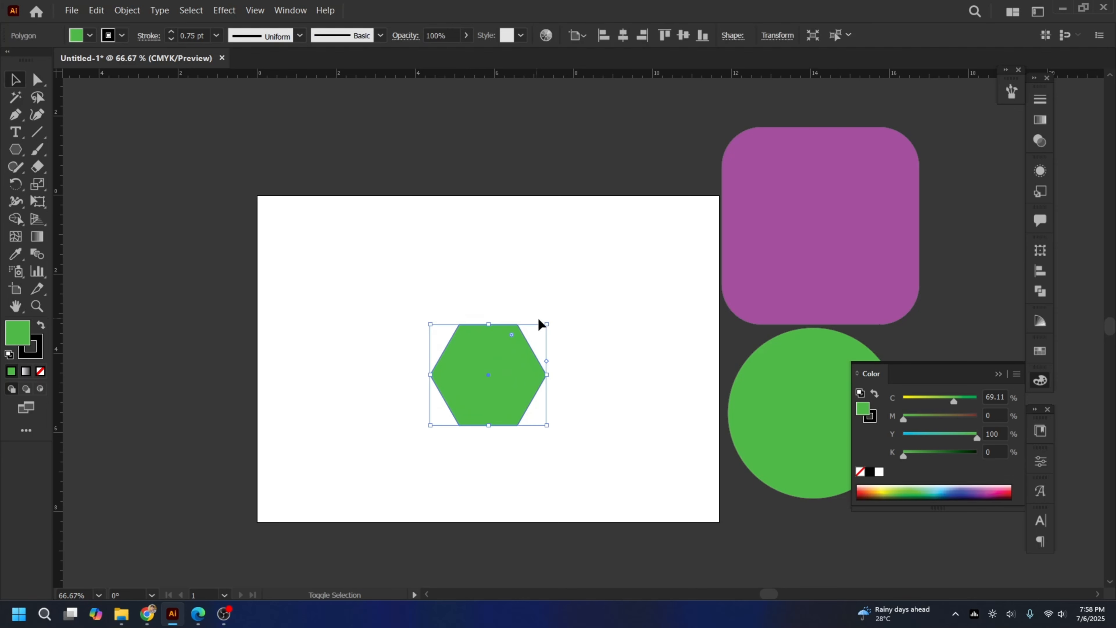
Step: Enlarge the green hexagon proportionally, reselect it on the artboard and delete it
{"action": "left_click_drag", "start_coordinate": [552, 323], "coordinate": [623, 240]}
{"action": "mouse_move", "coordinate": [292, 197]}
{"action": "left_mouse_down"}
{"action": "mouse_move", "coordinate": [408, 263]}
{"action": "mouse_move", "coordinate": [673, 448]}
{"action": "left_mouse_up"}
{"action": "key", "text": "Delete"}
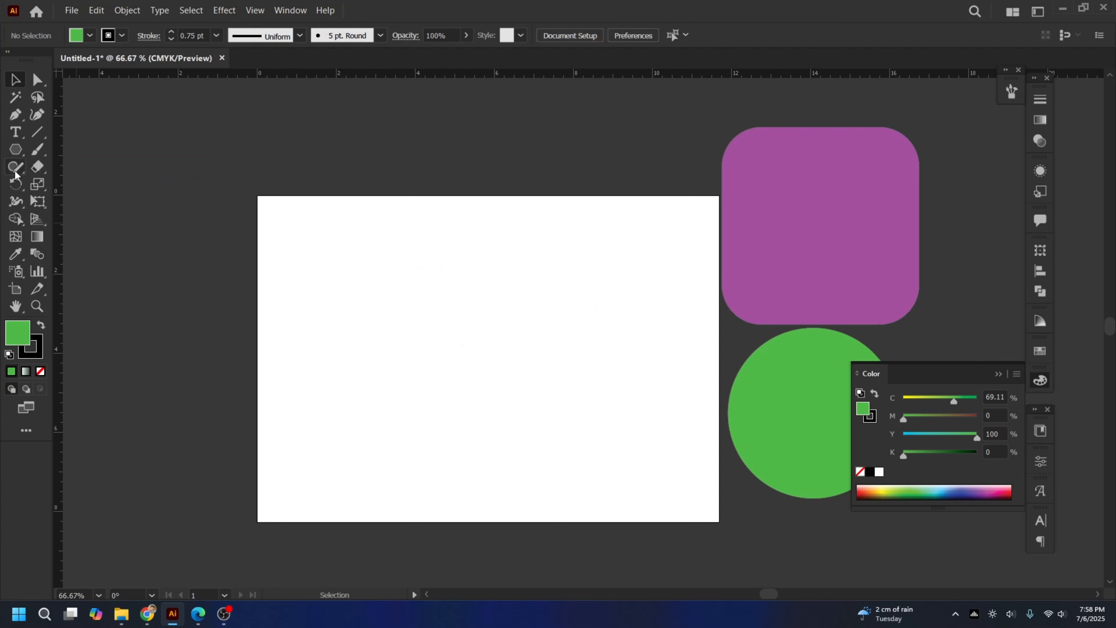
Step: Draw a 12-sided green polygon over the artboard's upper-left corner with the Polygon tool, adjusting the number of sides while drawing
{"action": "left_click", "coordinate": [17, 149]}
{"action": "left_click_drag", "start_coordinate": [358, 247], "coordinate": [458, 300]}
{"action": "key", "text": "Down"}
{"action": "key", "text": "Down"}
{"action": "key", "text": "Down"}
{"action": "key", "text": "Up"}
{"action": "key", "text": "Up"}
{"action": "key", "text": "Up"}
{"action": "key", "text": "Up"}
{"action": "key", "text": "Up"}
{"action": "key", "text": "Up"}
{"action": "key", "text": "Up"}
{"action": "key", "text": "Up"}
{"action": "key", "text": "Up"}
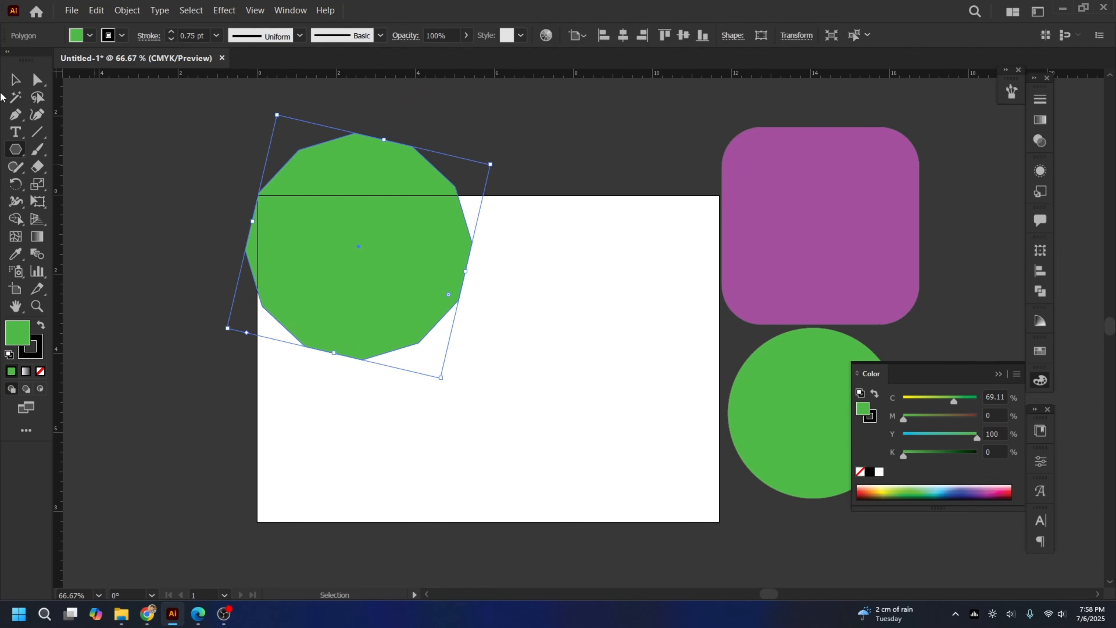
Step: Move the 12-sided polygon to the middle of the artboard and delete it
{"action": "key", "text": "v"}
{"action": "left_click_drag", "start_coordinate": [439, 261], "coordinate": [532, 316]}
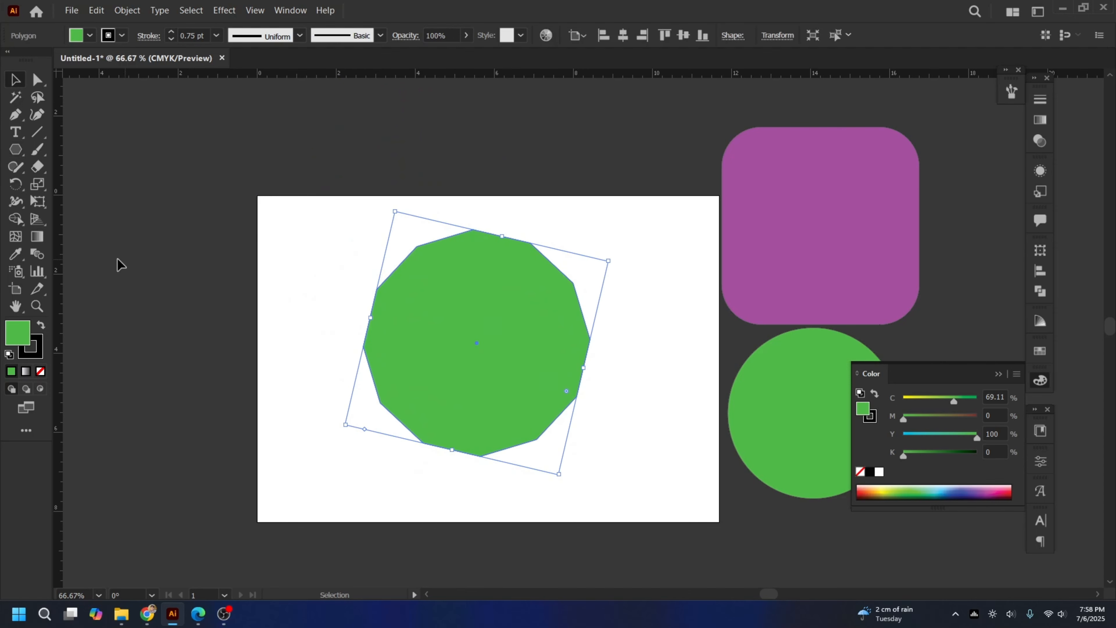
{"action": "key", "text": "Delete"}
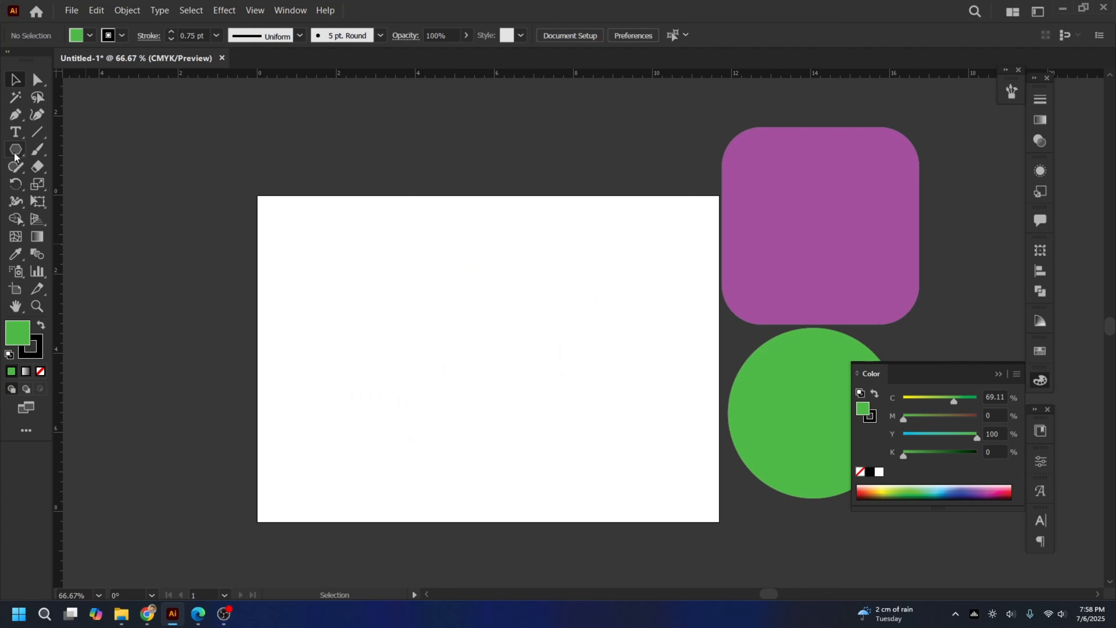
Step: Draw and discard a trial polygon, and draw a nine-sided one in the artboard's upper-left area, varying its number of sides while drawing
{"action": "left_click", "coordinate": [15, 150]}
{"action": "mouse_move", "coordinate": [399, 267]}
{"action": "left_mouse_down"}
{"action": "mouse_move", "coordinate": [516, 384]}
{"action": "mouse_move", "coordinate": [523, 326]}
{"action": "mouse_move", "coordinate": [499, 329]}
{"action": "left_mouse_up"}
{"action": "key", "text": "Delete"}
{"action": "left_click_drag", "start_coordinate": [407, 272], "coordinate": [466, 342]}
{"action": "key", "text": "Down"}
{"action": "key", "text": "Down"}
{"action": "key", "text": "Down"}
{"action": "key", "text": "Down"}
{"action": "key", "text": "Down"}
{"action": "key", "text": "Down"}
{"action": "key", "text": "Down"}
{"action": "key", "text": "Down"}
{"action": "key", "text": "Down"}
{"action": "key", "text": "Up"}
{"action": "key", "text": "Down"}
{"action": "key", "text": "Up"}
{"action": "key", "text": "Up"}
{"action": "key", "text": "Up"}
{"action": "key", "text": "Up"}
{"action": "key", "text": "Down"}
{"action": "key", "text": "Down"}
{"action": "key", "text": "Up"}
{"action": "key", "text": "Up"}
{"action": "key", "text": "Up"}
{"action": "key", "text": "Up"}
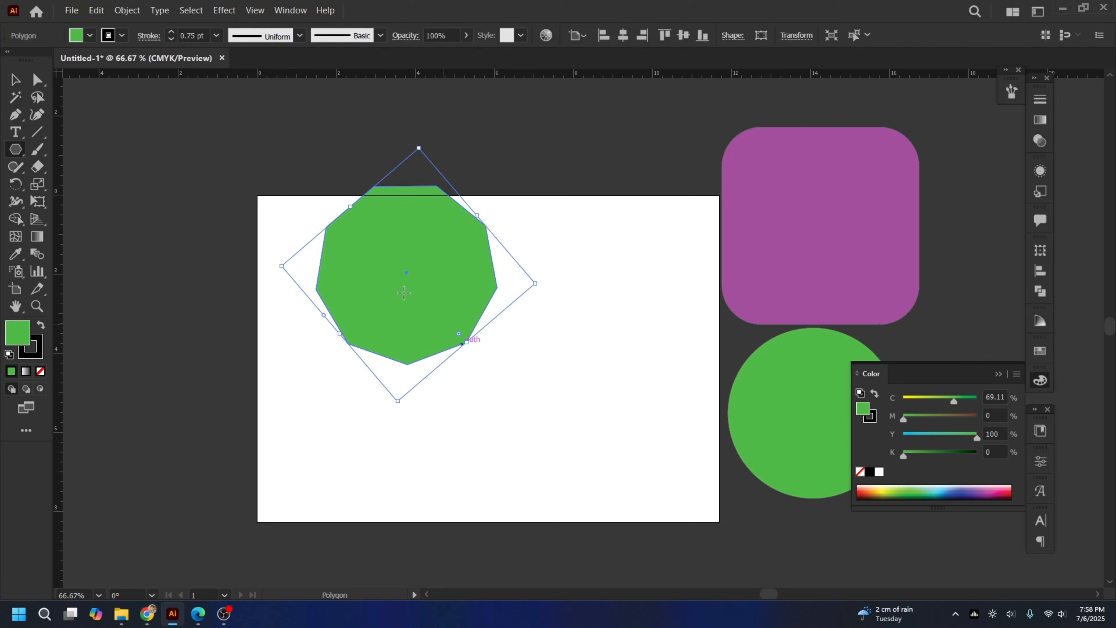
Step: Delete the nine-sided polygon and draw another nine-sided one in its place with the Polygon tool
{"action": "left_click", "coordinate": [17, 79]}
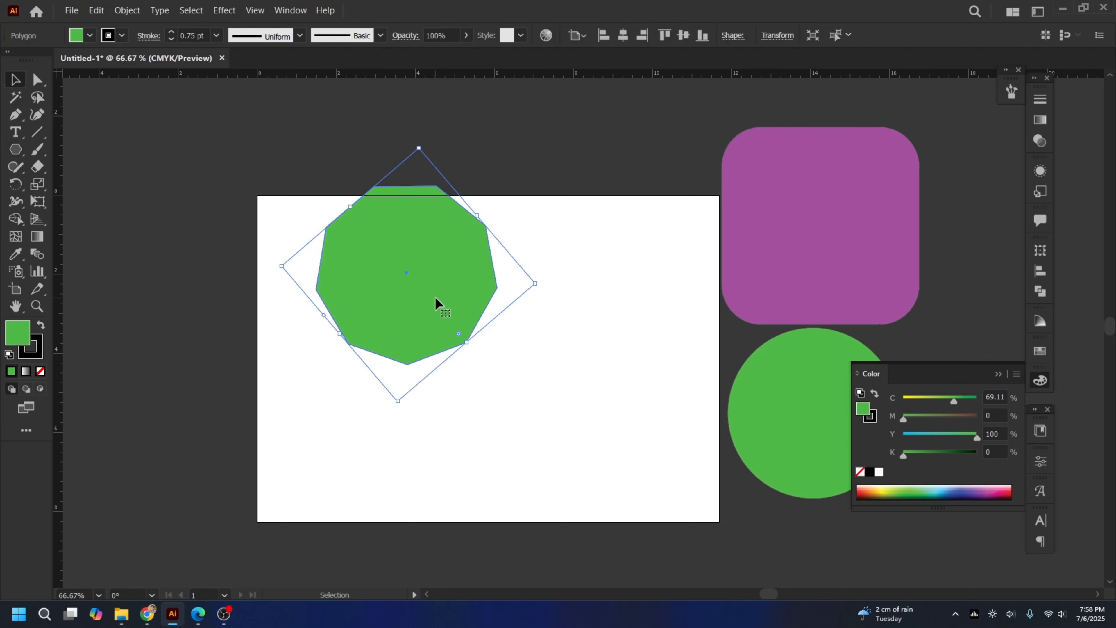
{"action": "key", "text": "Delete"}
{"action": "left_click", "coordinate": [16, 150]}
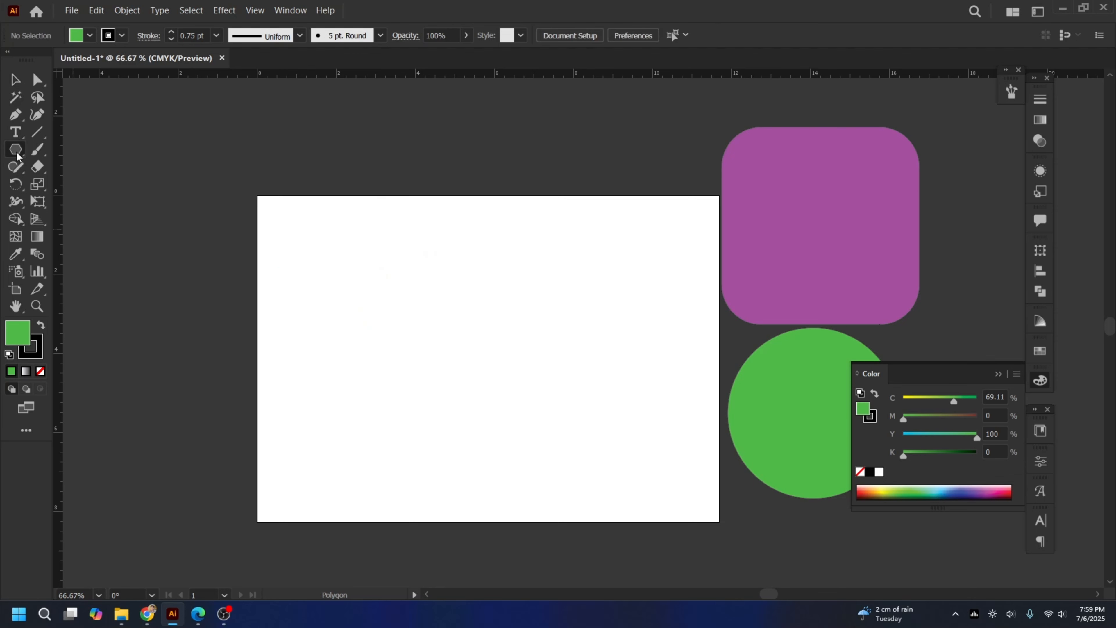
{"action": "left_click", "coordinate": [16, 151]}
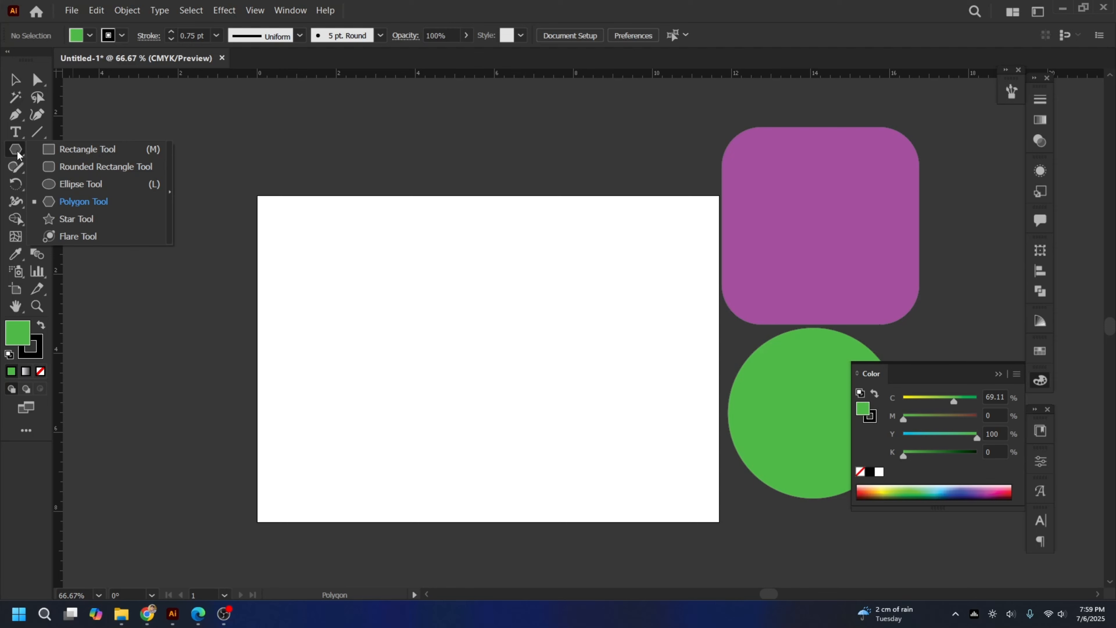
{"action": "left_click", "coordinate": [83, 200]}
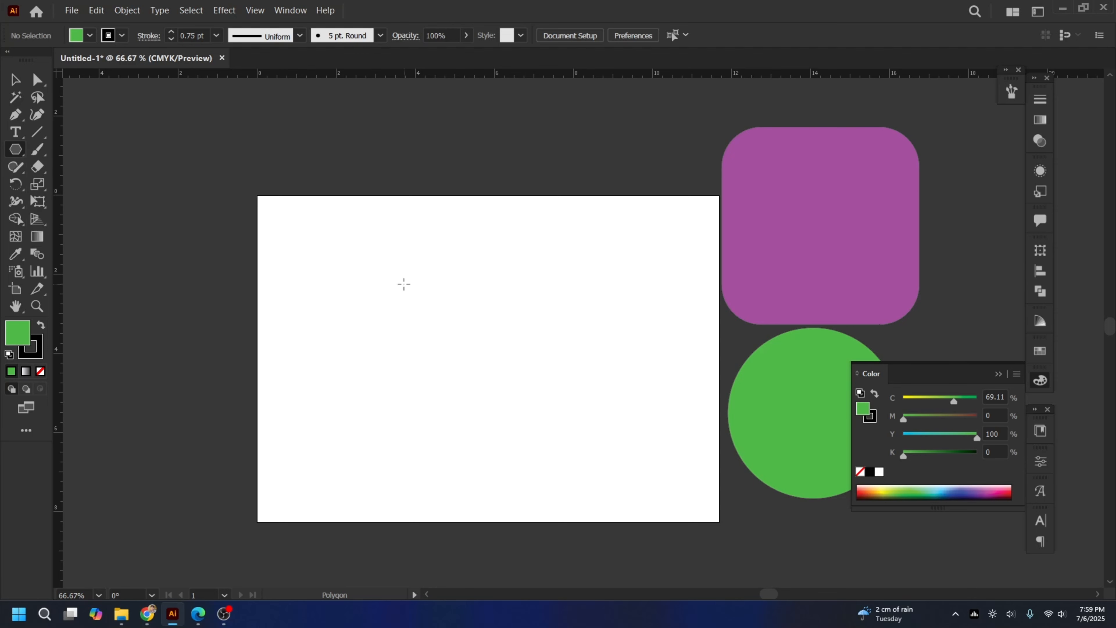
{"action": "left_click_drag", "start_coordinate": [407, 273], "coordinate": [480, 352]}
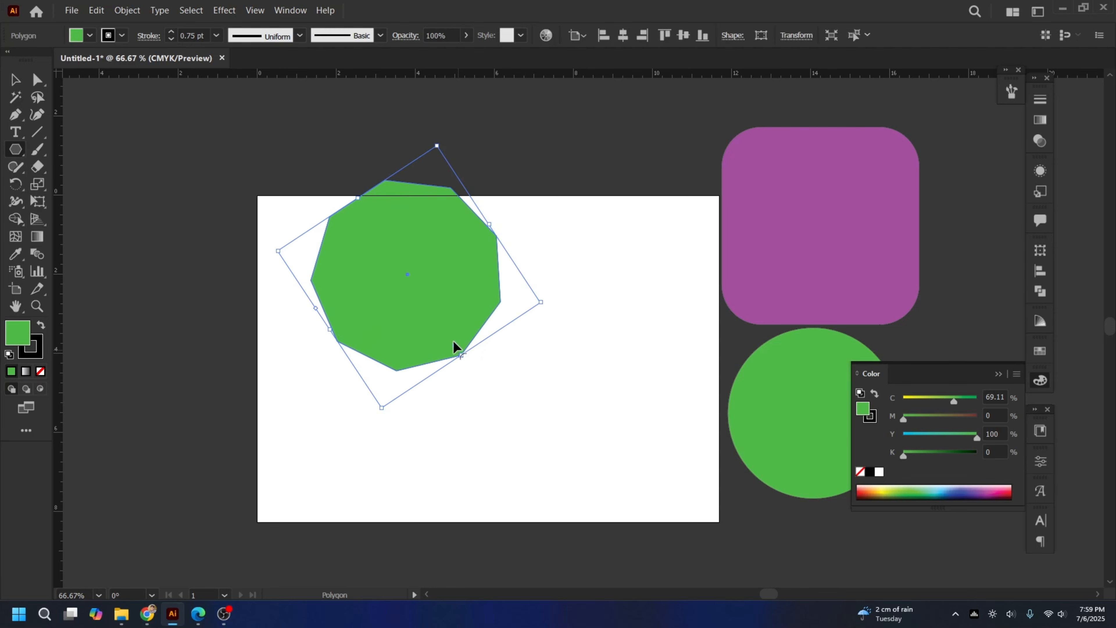
Step: Move the new nine-sided polygon to the artboard's centre, nudge it slightly down and delete it
{"action": "left_click", "coordinate": [15, 79]}
{"action": "left_click_drag", "start_coordinate": [430, 278], "coordinate": [503, 349]}
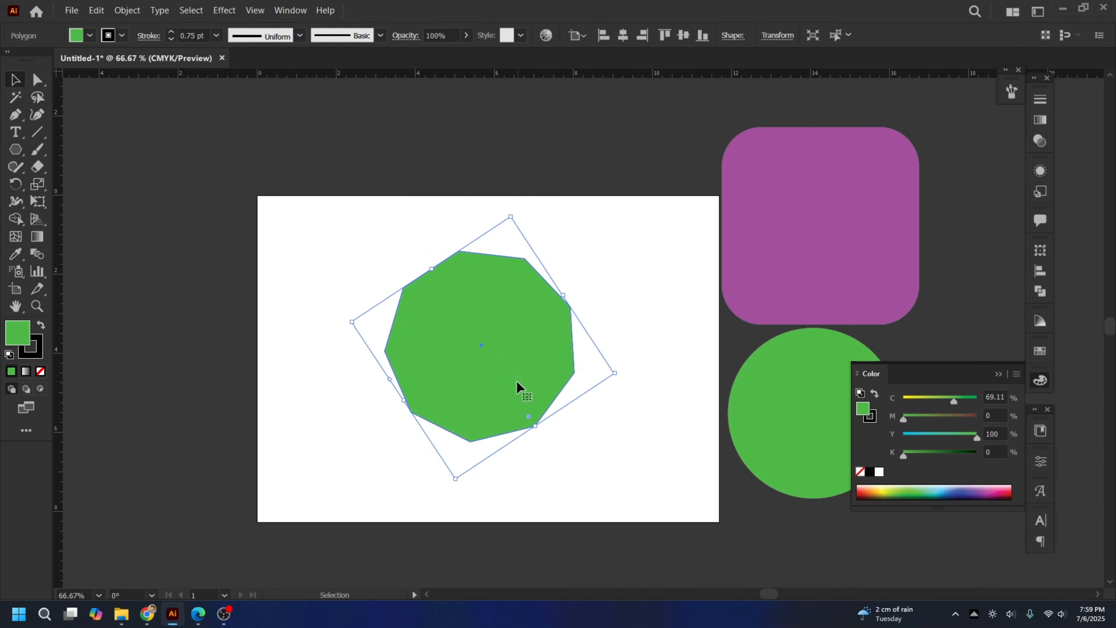
{"action": "key", "text": "Down"}
{"action": "key", "text": "Down"}
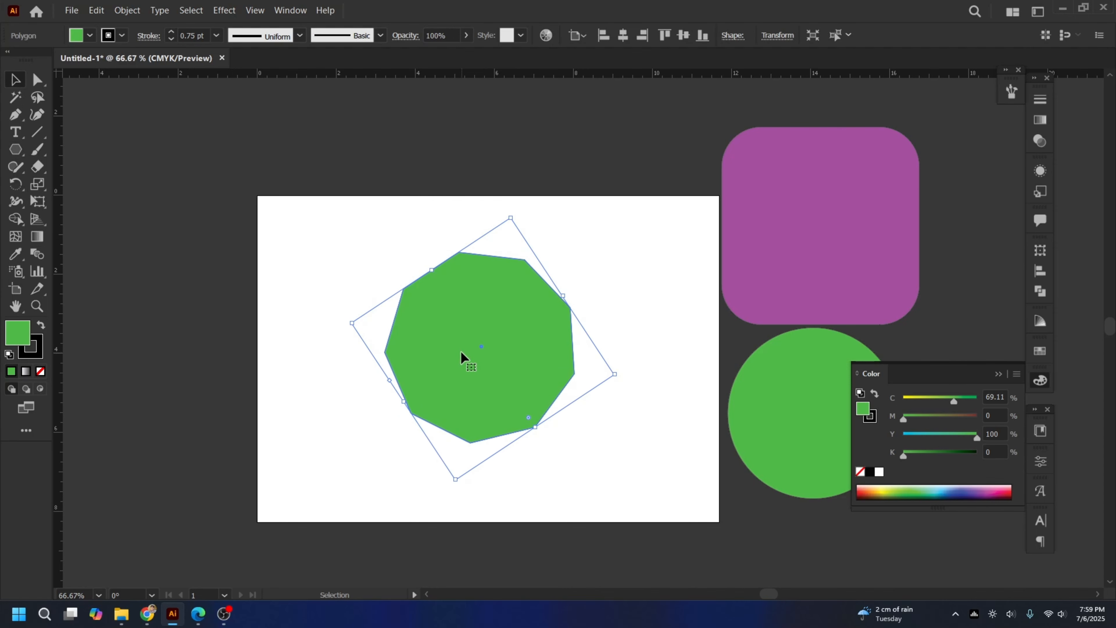
{"action": "key", "text": "Delete"}
Step: Draw a large polygon from the artboard's upper-left area, raising and lowering its number of sides while drawing until it has four
{"action": "left_click", "coordinate": [16, 149]}
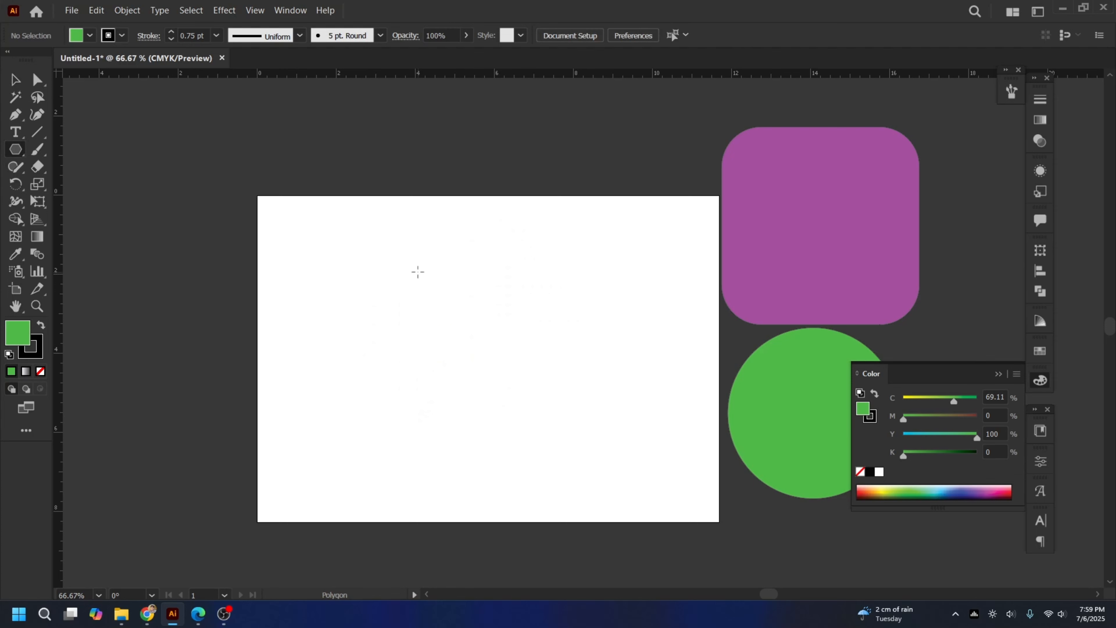
{"action": "left_click_drag", "start_coordinate": [418, 272], "coordinate": [562, 387]}
{"action": "key", "text": "Down"}
{"action": "key", "text": "Down"}
{"action": "key", "text": "Down"}
{"action": "key", "text": "Down"}
{"action": "key", "text": "Down"}
{"action": "key", "text": "Down"}
{"action": "key", "text": "Up"}
{"action": "key", "text": "Up"}
{"action": "key", "text": "Up"}
{"action": "key", "text": "Up"}
{"action": "key", "text": "Up"}
{"action": "key", "text": "Up"}
{"action": "key", "text": "Up"}
{"action": "key", "text": "Up"}
{"action": "key", "text": "Up"}
{"action": "key", "text": "Up"}
{"action": "key", "text": "Up"}
{"action": "key", "text": "Up"}
{"action": "key", "text": "Up"}
{"action": "key", "text": "Down"}
{"action": "key", "text": "Down"}
{"action": "key", "text": "Down"}
{"action": "key", "text": "Down"}
{"action": "key", "text": "Down"}
{"action": "key", "text": "Down"}
{"action": "key", "text": "Down"}
{"action": "key", "text": "Down"}
{"action": "key", "text": "Down"}
{"action": "key", "text": "Down"}
{"action": "key", "text": "Down"}
{"action": "key", "text": "Down"}
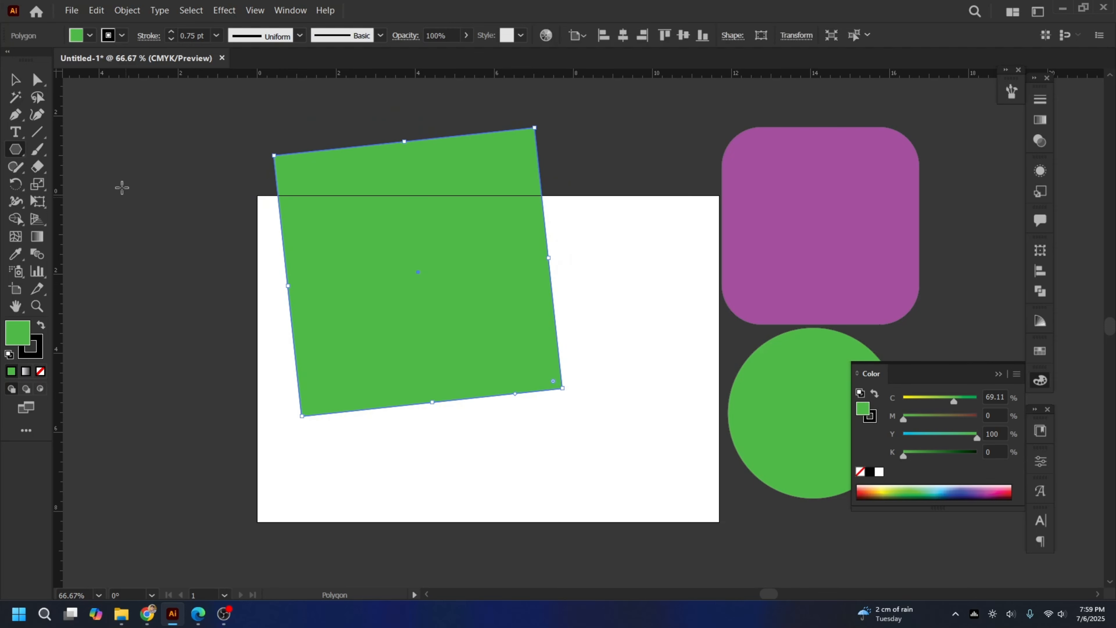
Step: Move the tilted green square to the middle of the artboard with the Selection tool and deselect it
{"action": "left_click", "coordinate": [15, 80]}
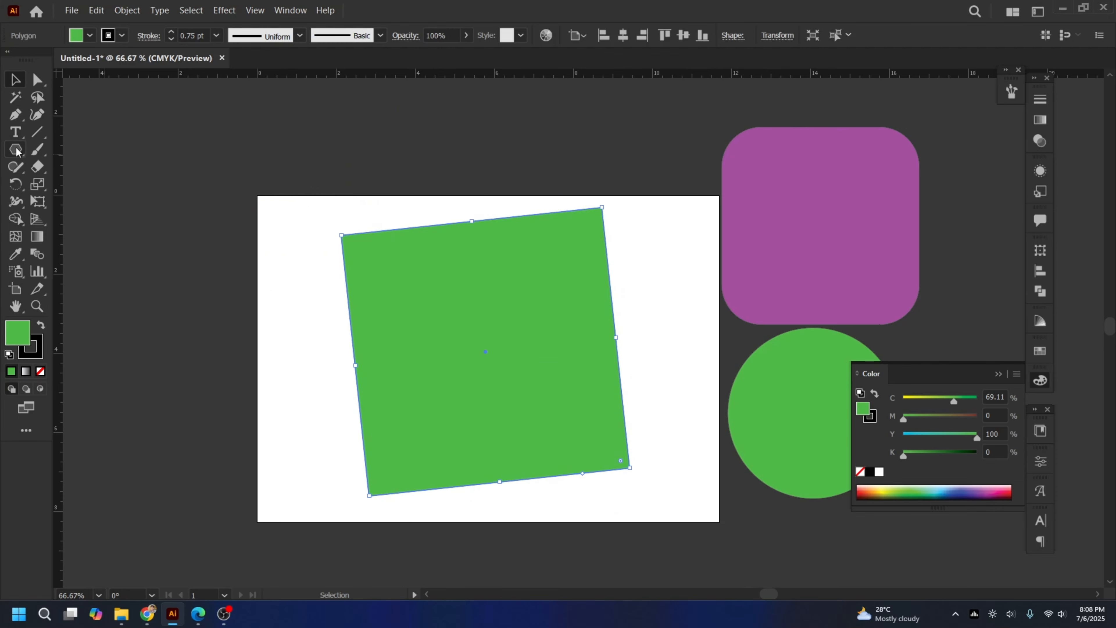
{"action": "left_click", "coordinate": [461, 166]}
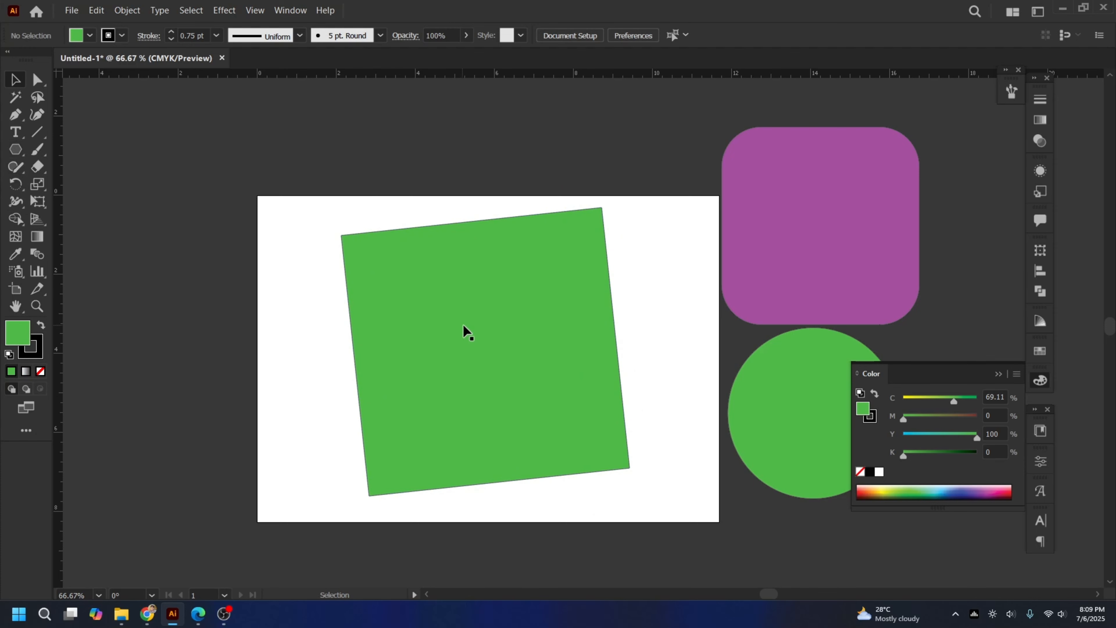
Step: Make the Star tool the current shape tool, and delete the square, the purple rounded square and the green circle together
{"action": "left_click", "coordinate": [14, 153]}
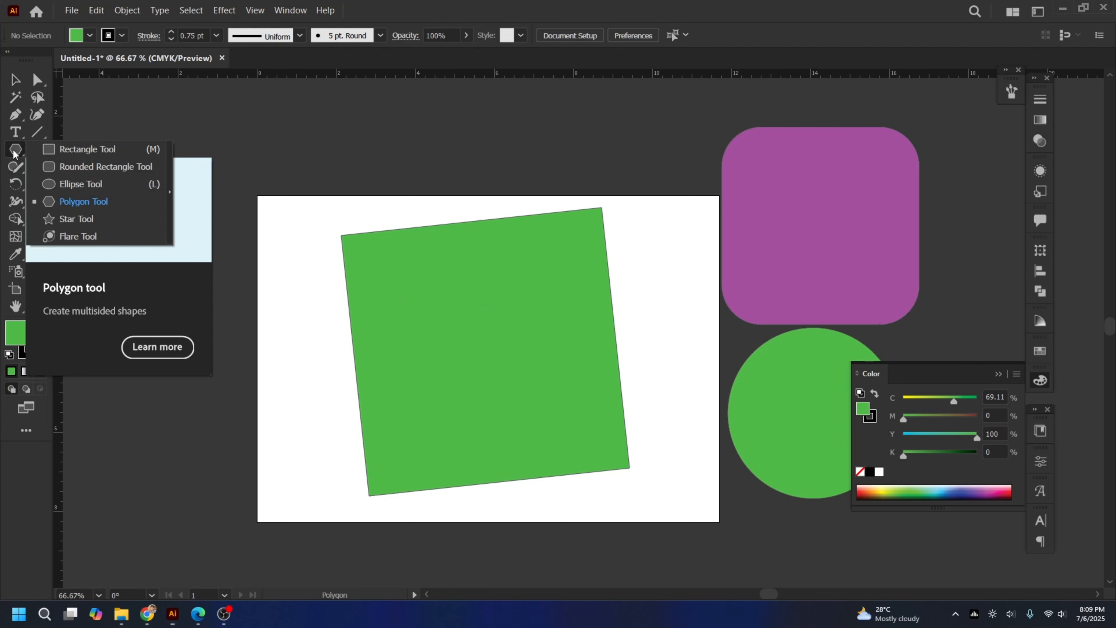
{"action": "left_click", "coordinate": [84, 222]}
{"action": "left_click", "coordinate": [15, 80]}
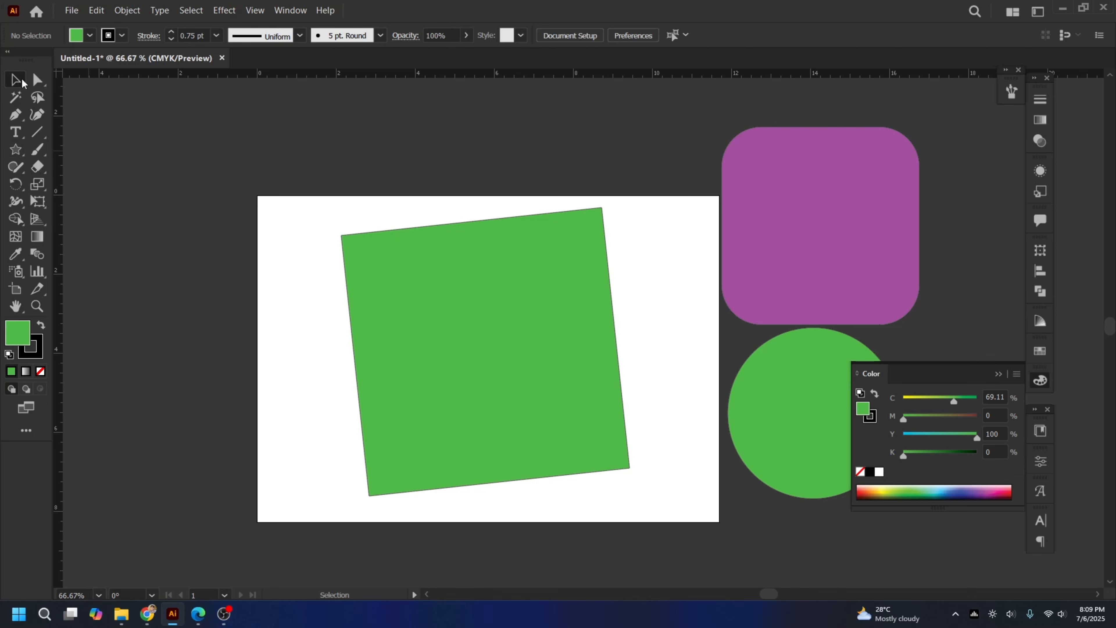
{"action": "left_click_drag", "start_coordinate": [429, 122], "coordinate": [866, 458]}
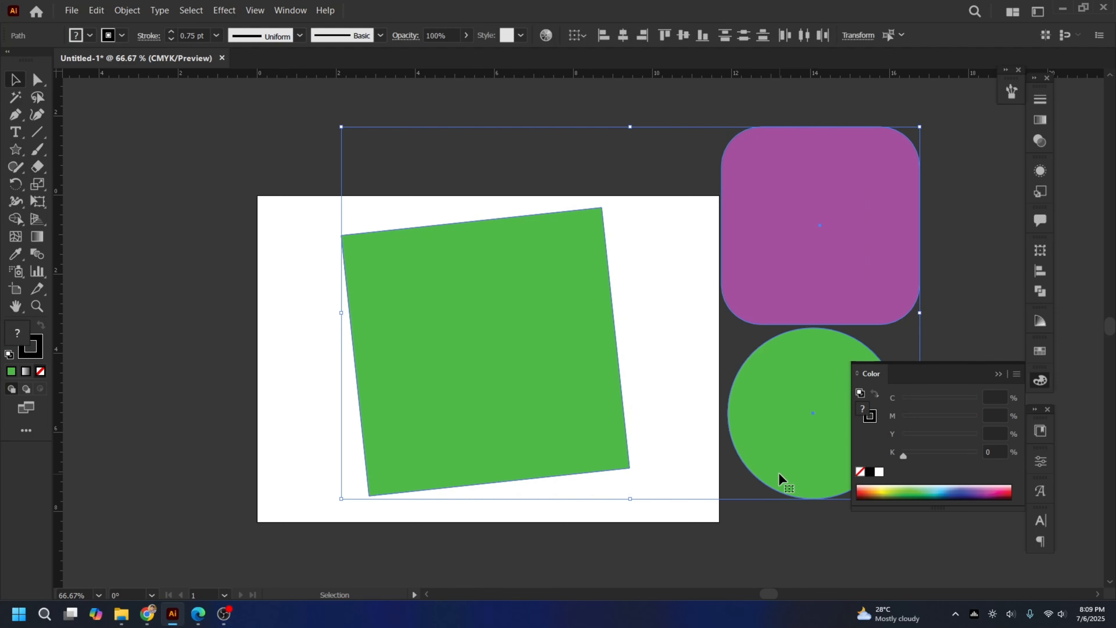
{"action": "key", "text": "Delete"}
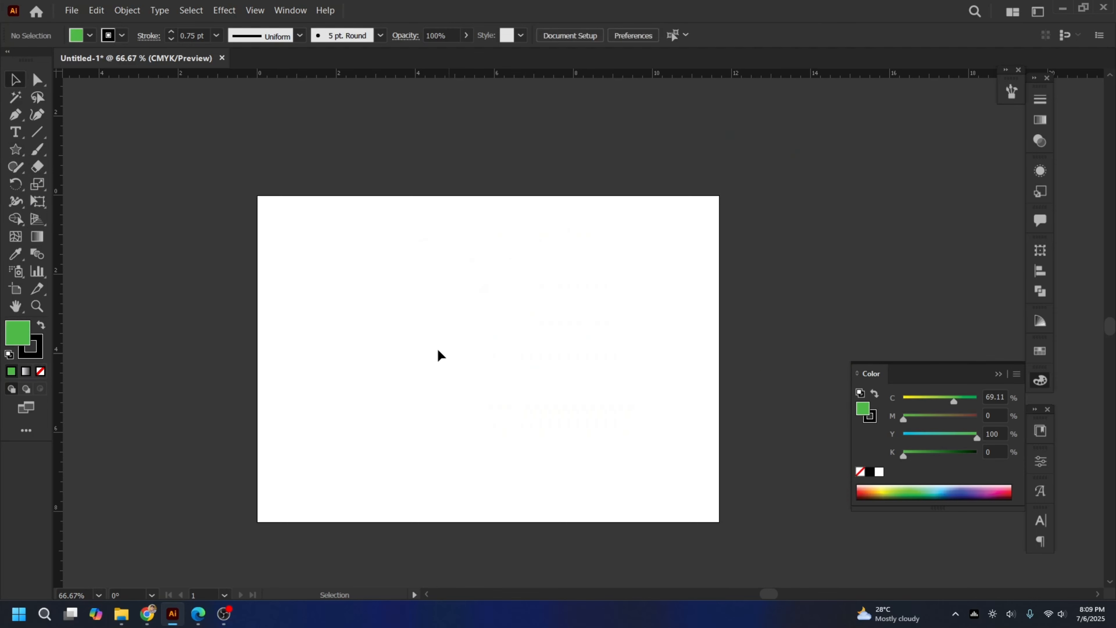
Step: Draw a green star in the artboard's upper-left area with the Star tool, select it and delete it
{"action": "left_click_drag", "start_coordinate": [414, 287], "coordinate": [558, 438]}
{"action": "left_click", "coordinate": [16, 150]}
{"action": "left_click_drag", "start_coordinate": [382, 275], "coordinate": [468, 349]}
{"action": "key", "text": "v"}
{"action": "left_click_drag", "start_coordinate": [325, 281], "coordinate": [420, 375]}
{"action": "key", "text": "Delete"}
Step: Draw a green star with 26 points in the artboard's upper-left area, varying its number of points while drawing, and delete it
{"action": "left_click", "coordinate": [16, 151]}
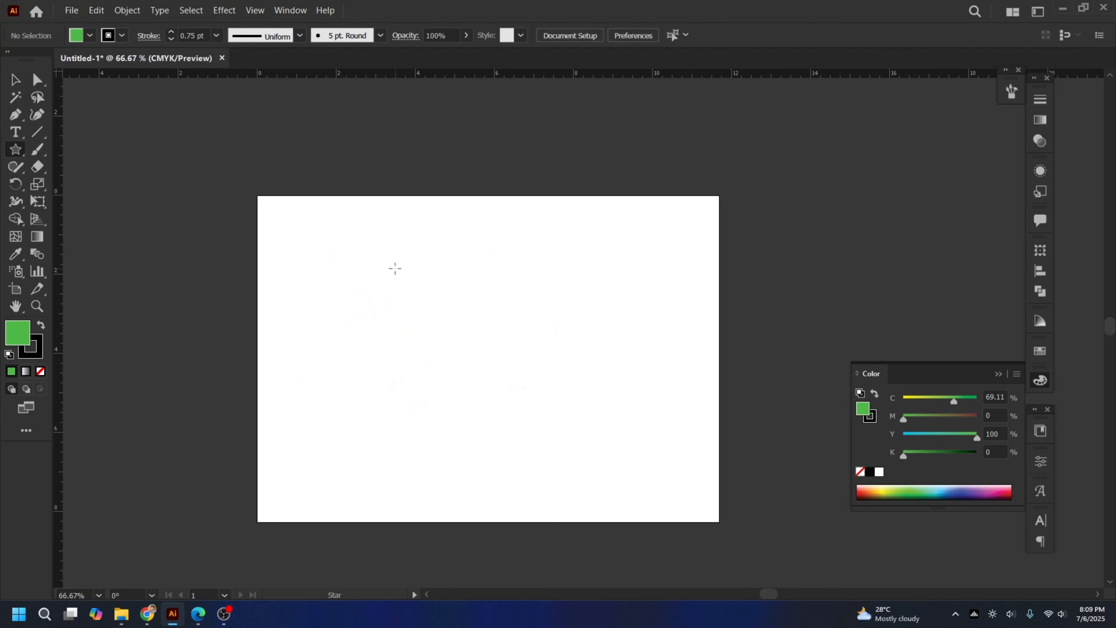
{"action": "left_click_drag", "start_coordinate": [395, 268], "coordinate": [468, 355]}
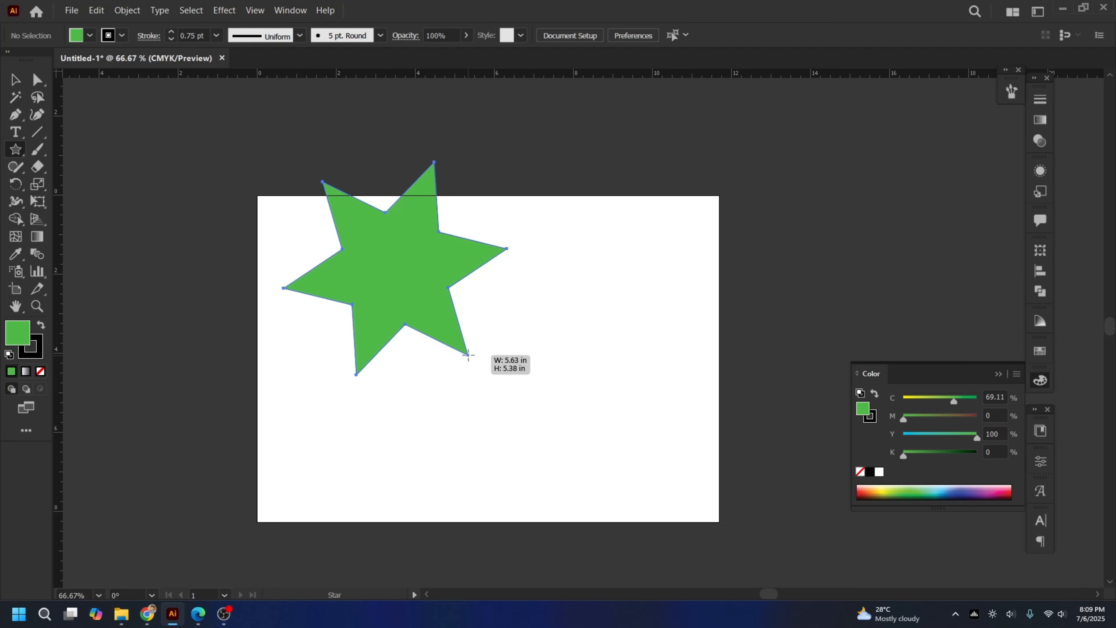
{"action": "key", "text": "Down"}
{"action": "mouse_move", "coordinate": [468, 354]}
{"action": "left_mouse_down"}
{"action": "mouse_move", "coordinate": [514, 418]}
{"action": "mouse_move", "coordinate": [481, 357]}
{"action": "left_mouse_up"}
{"action": "key", "text": "Down"}
{"action": "key", "text": "Down"}
{"action": "key", "text": "Up"}
{"action": "key", "text": "Up"}
{"action": "key", "text": "Up"}
{"action": "key", "text": "Up"}
{"action": "key", "text": "Up"}
{"action": "key", "text": "Up"}
{"action": "key", "text": "Up"}
{"action": "key", "text": "Up"}
{"action": "key", "text": "Up"}
{"action": "key", "text": "Up"}
{"action": "key", "text": "Up"}
{"action": "key", "text": "Up"}
{"action": "key", "text": "Up"}
{"action": "key", "text": "Up"}
{"action": "key", "text": "Up"}
{"action": "key", "text": "Down"}
{"action": "key", "text": "Down"}
{"action": "key", "text": "Up"}
{"action": "key", "text": "Up"}
{"action": "key", "text": "Up"}
{"action": "key", "text": "Up"}
{"action": "key", "text": "Up"}
{"action": "key", "text": "Up"}
{"action": "key", "text": "Up"}
{"action": "key", "text": "Up"}
{"action": "key", "text": "Up"}
{"action": "key", "text": "Up"}
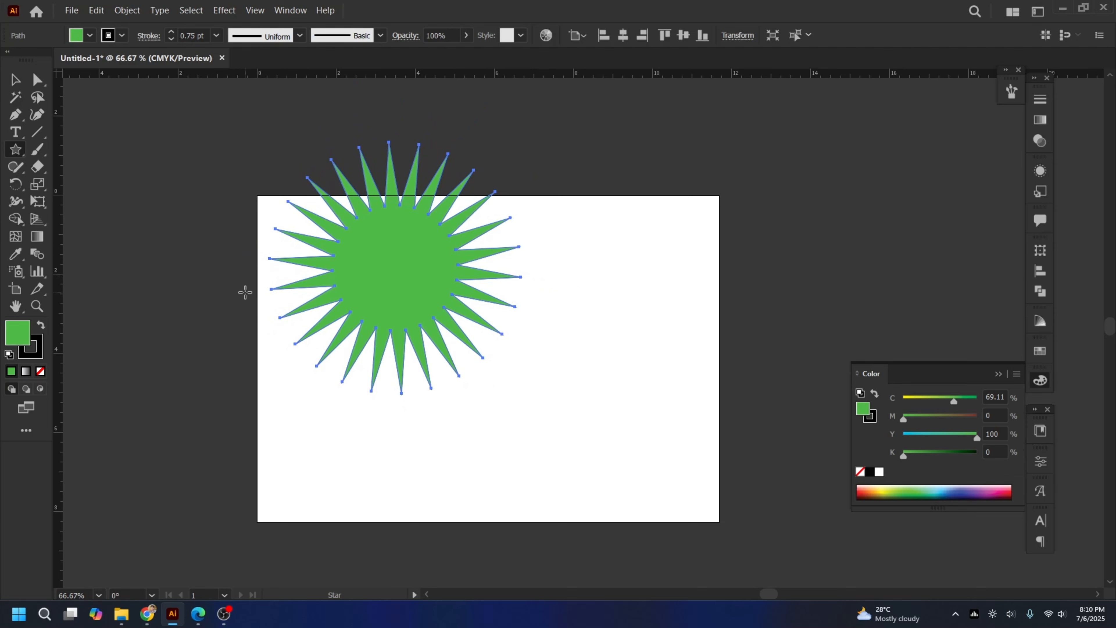
{"action": "key", "text": "Delete"}
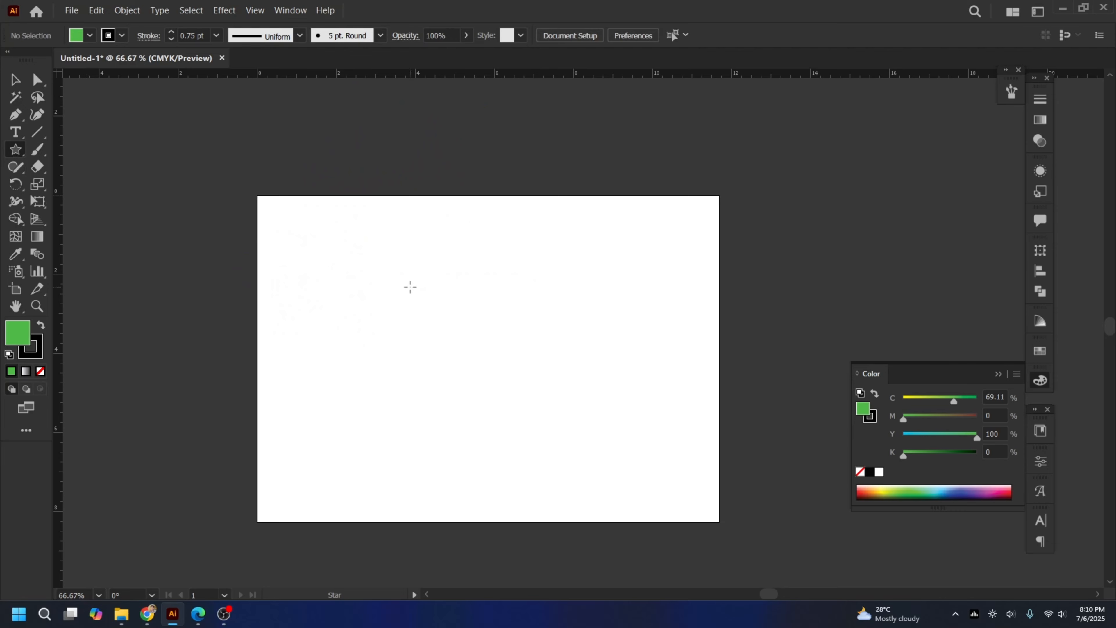
Step: Draw a large green star with 14 points from the artboard's upper-left area, varying its number of points while drawing
{"action": "left_click_drag", "start_coordinate": [403, 277], "coordinate": [503, 418]}
{"action": "key", "text": "Down"}
{"action": "key", "text": "Down"}
{"action": "key", "text": "Down"}
{"action": "key", "text": "Down"}
{"action": "key", "text": "Down"}
{"action": "key", "text": "Down"}
{"action": "key", "text": "Down"}
{"action": "key", "text": "Down"}
{"action": "key", "text": "Down"}
{"action": "key", "text": "Down"}
{"action": "key", "text": "Down"}
{"action": "key", "text": "Down"}
{"action": "key", "text": "Down"}
{"action": "key", "text": "Down"}
{"action": "key", "text": "Down"}
{"action": "key", "text": "Down"}
{"action": "key", "text": "Down"}
{"action": "key", "text": "Down"}
{"action": "key", "text": "Down"}
{"action": "key", "text": "Down"}
{"action": "key", "text": "Down"}
{"action": "key", "text": "Down"}
{"action": "key", "text": "Down"}
{"action": "key", "text": "Up"}
{"action": "key", "text": "Up"}
{"action": "key", "text": "Up"}
{"action": "key", "text": "Up"}
{"action": "key", "text": "Up"}
{"action": "key", "text": "Up"}
{"action": "key", "text": "Up"}
{"action": "key", "text": "Up"}
{"action": "key", "text": "Down"}
{"action": "key", "text": "Up"}
{"action": "key", "text": "Up"}
{"action": "key", "text": "Up"}
{"action": "key", "text": "Down"}
{"action": "key", "text": "Down"}
{"action": "key", "text": "Down"}
{"action": "key", "text": "Down"}
{"action": "key", "text": "Down"}
{"action": "key", "text": "Up"}
{"action": "key", "text": "Up"}
{"action": "key", "text": "Up"}
{"action": "key", "text": "Up"}
{"action": "key", "text": "Up"}
{"action": "key", "text": "Up"}
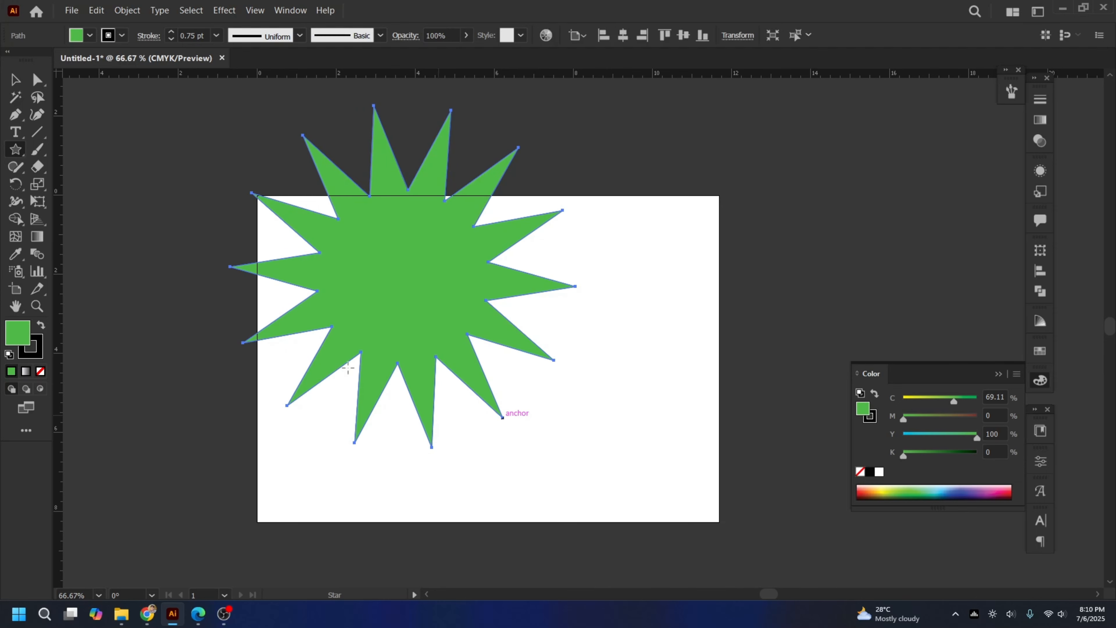
Step: Move the 14-point green star to the middle of the artboard with the Selection tool and delete it
{"action": "left_click", "coordinate": [16, 80]}
{"action": "left_click_drag", "start_coordinate": [441, 292], "coordinate": [491, 363]}
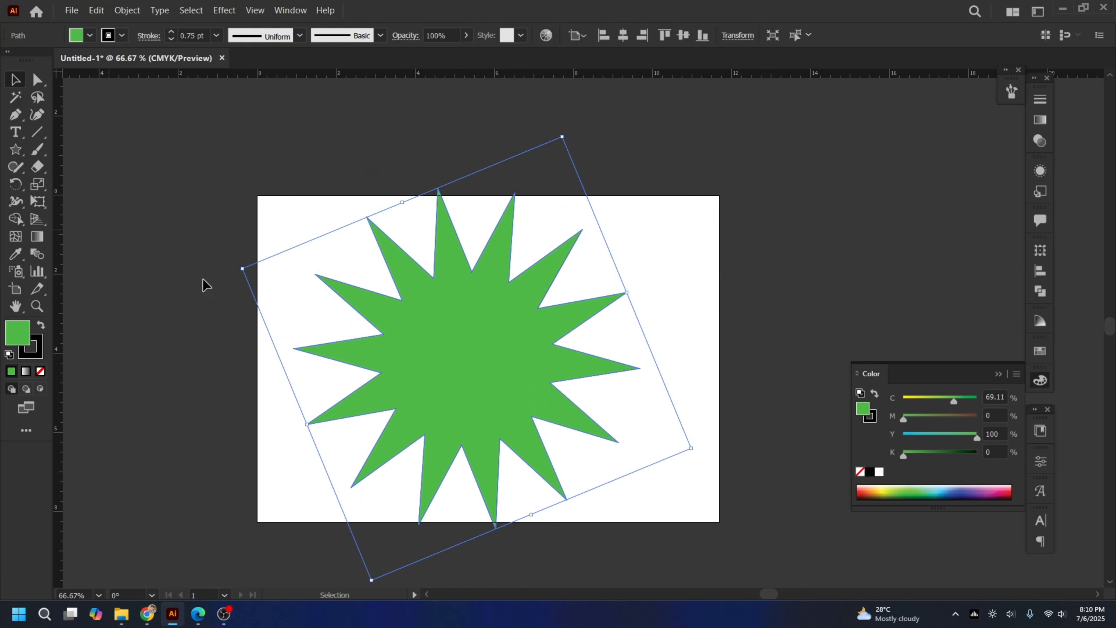
{"action": "key", "text": "Delete"}
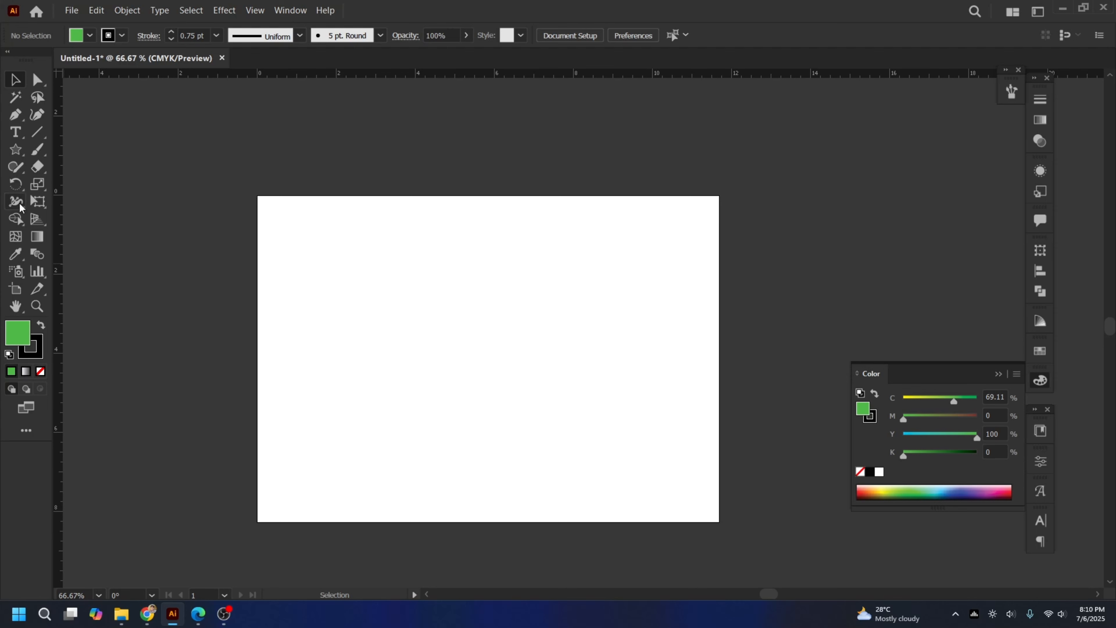
Step: Draw a lens flare about 6.25 in wide and high in the artboard's upper-left area with the Flare tool
{"action": "left_click", "coordinate": [16, 150]}
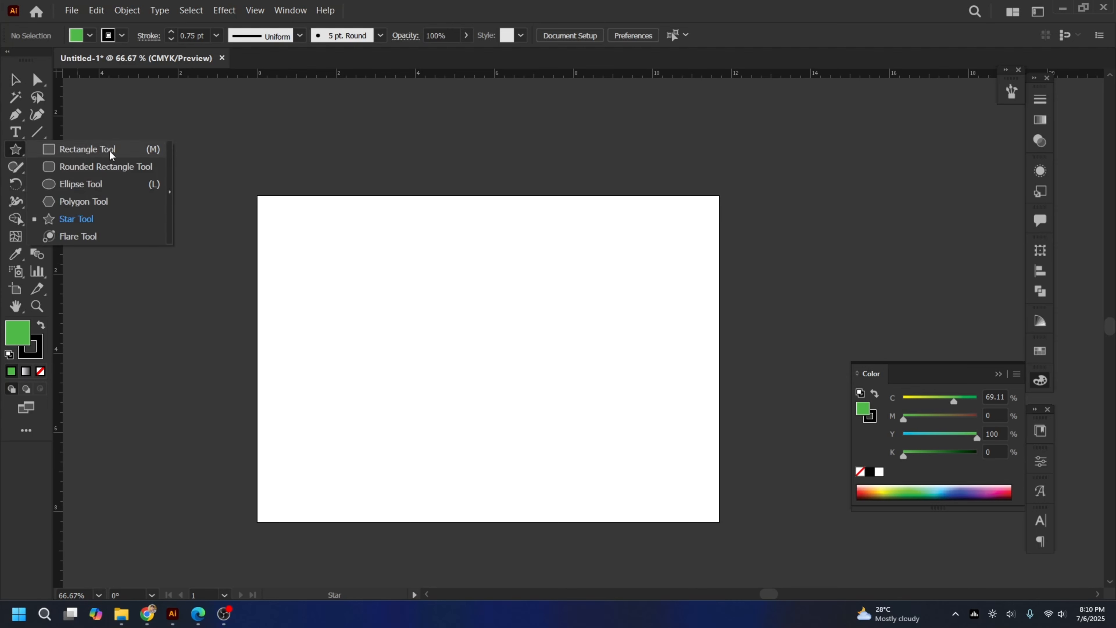
{"action": "left_click", "coordinate": [79, 237]}
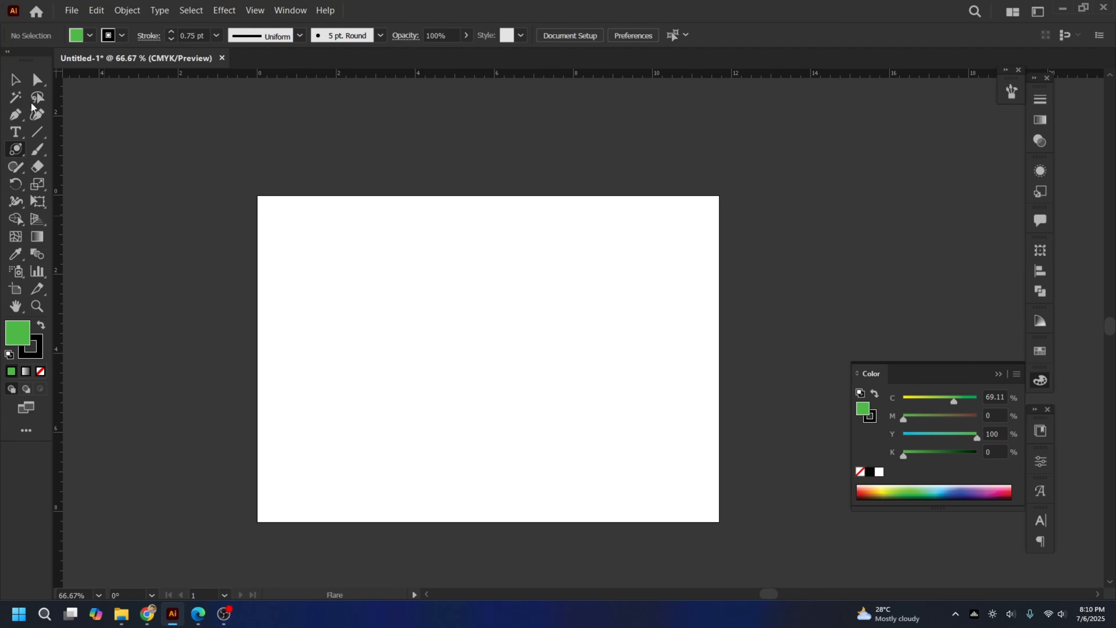
{"action": "left_click", "coordinate": [15, 152]}
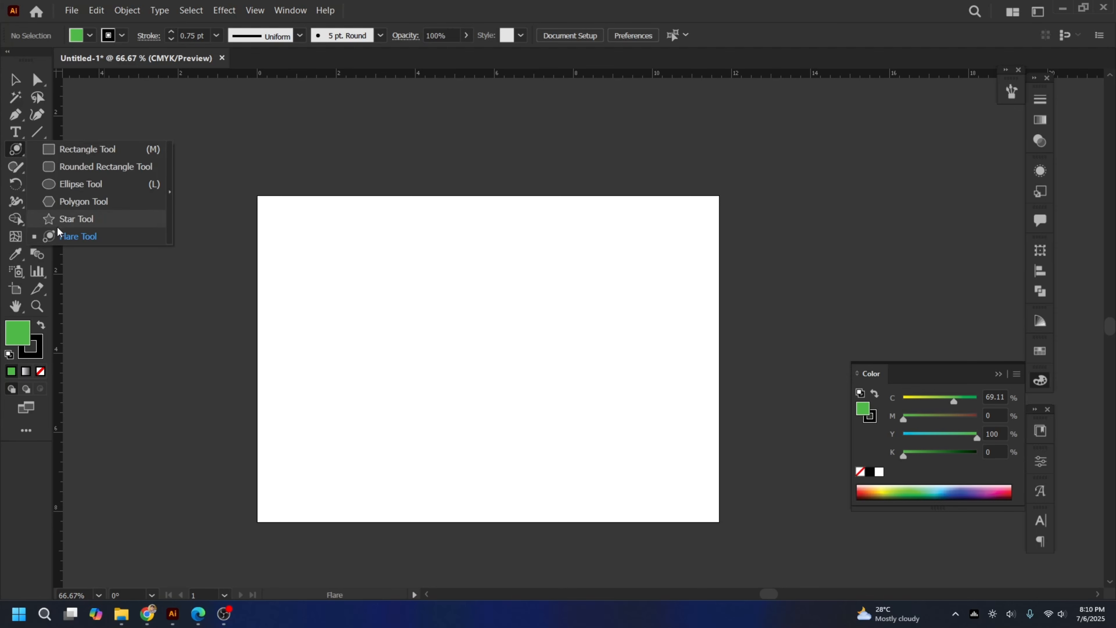
{"action": "left_click", "coordinate": [84, 237]}
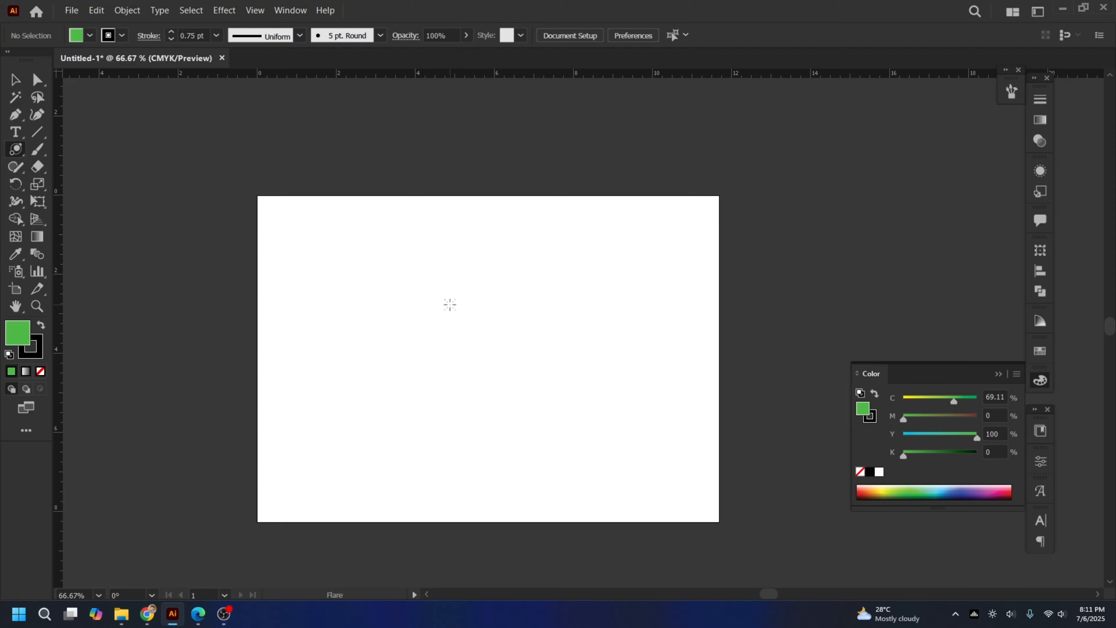
{"action": "left_click_drag", "start_coordinate": [433, 297], "coordinate": [434, 327]}
Step: Move the flare around the artboard's middle with the Selection tool, marquee-selecting it before the repeated moves and deselecting it between them
{"action": "left_click", "coordinate": [16, 82]}
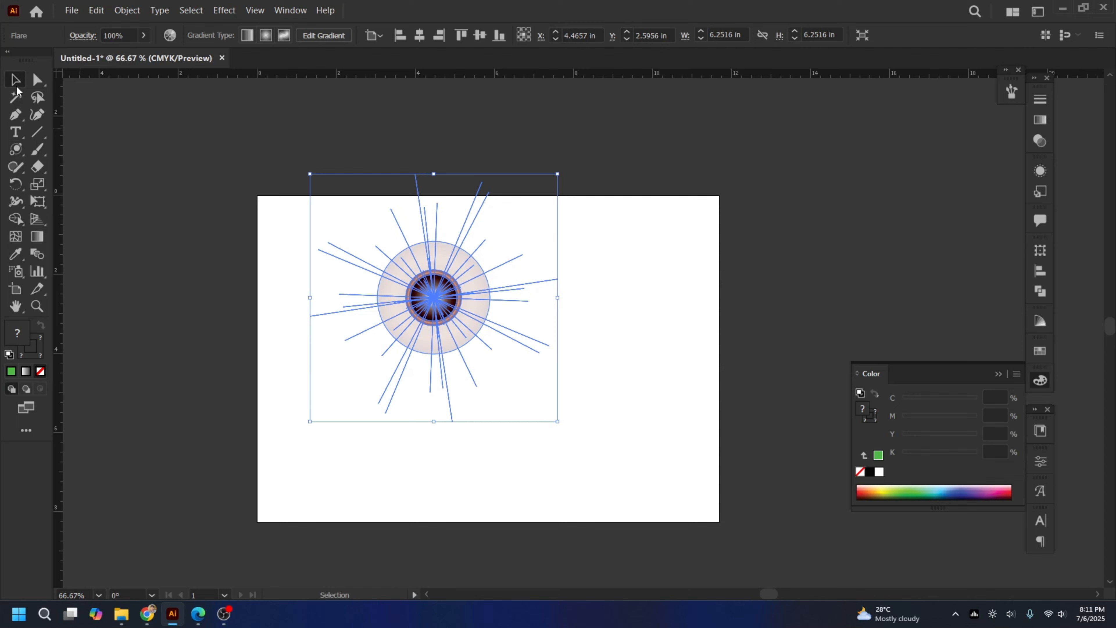
{"action": "left_click", "coordinate": [254, 157]}
{"action": "left_click_drag", "start_coordinate": [462, 289], "coordinate": [501, 343]}
{"action": "left_click", "coordinate": [241, 217]}
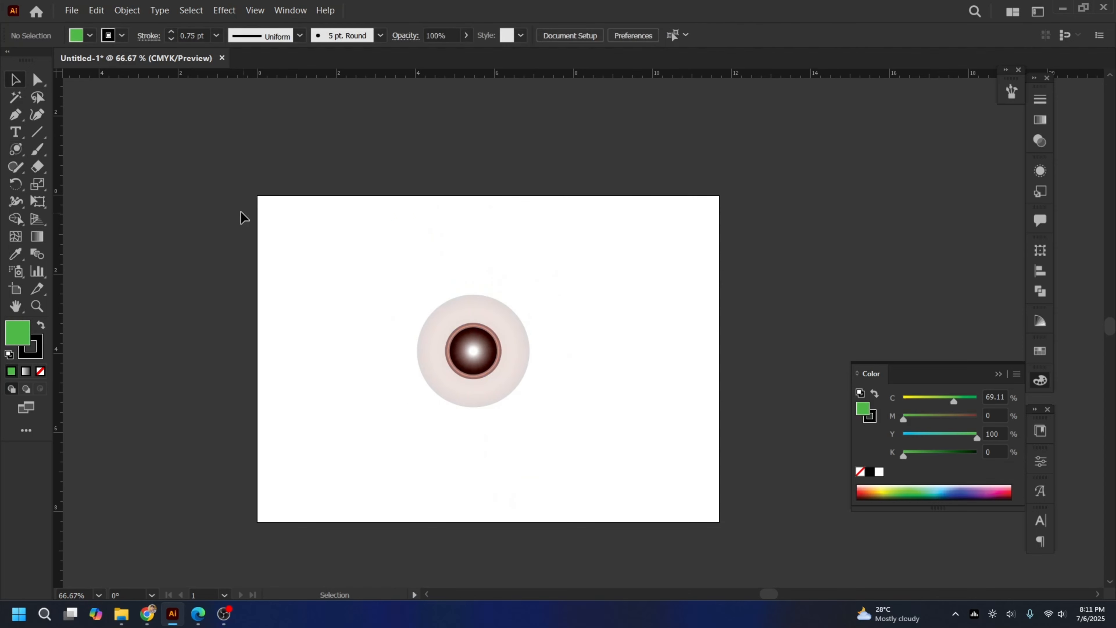
{"action": "left_click_drag", "start_coordinate": [282, 266], "coordinate": [555, 382]}
{"action": "mouse_move", "coordinate": [509, 358]}
{"action": "left_mouse_down"}
{"action": "mouse_move", "coordinate": [578, 315]}
{"action": "mouse_move", "coordinate": [491, 366]}
{"action": "left_mouse_up"}
{"action": "left_click", "coordinate": [270, 178]}
{"action": "left_click_drag", "start_coordinate": [276, 180], "coordinate": [552, 439]}
{"action": "left_click_drag", "start_coordinate": [468, 360], "coordinate": [503, 336]}
{"action": "left_click", "coordinate": [299, 204]}
Step: Marquee-select and reposition the flare until it sits just below the artboard's centre at X 5.9488 in, Y 4.4661 in, and deselect it
{"action": "left_click_drag", "start_coordinate": [299, 204], "coordinate": [573, 425]}
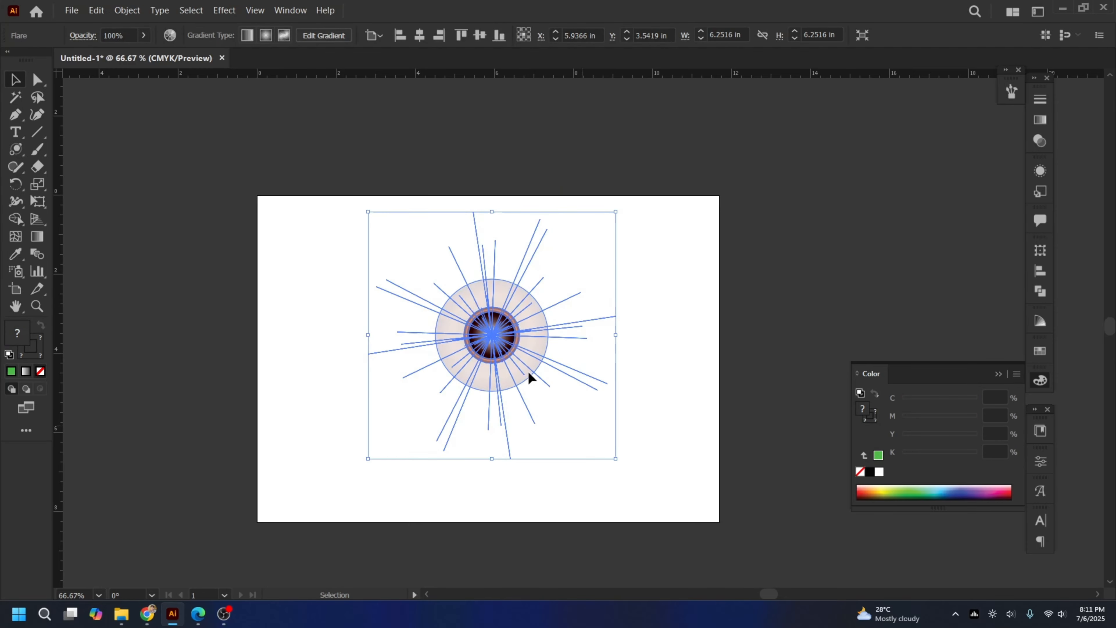
{"action": "left_click_drag", "start_coordinate": [519, 338], "coordinate": [481, 335]}
{"action": "left_click", "coordinate": [245, 157]}
{"action": "left_click_drag", "start_coordinate": [251, 156], "coordinate": [526, 437]}
{"action": "left_click_drag", "start_coordinate": [471, 351], "coordinate": [462, 390]}
{"action": "left_click", "coordinate": [259, 190]}
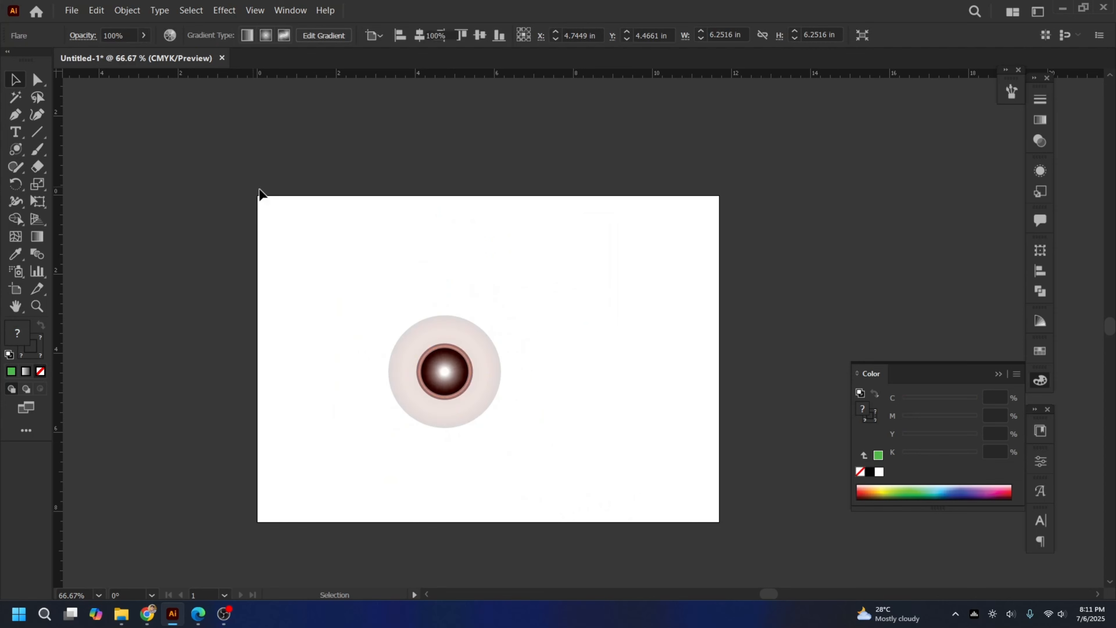
{"action": "left_click_drag", "start_coordinate": [260, 192], "coordinate": [547, 456]}
{"action": "left_click_drag", "start_coordinate": [466, 380], "coordinate": [513, 381]}
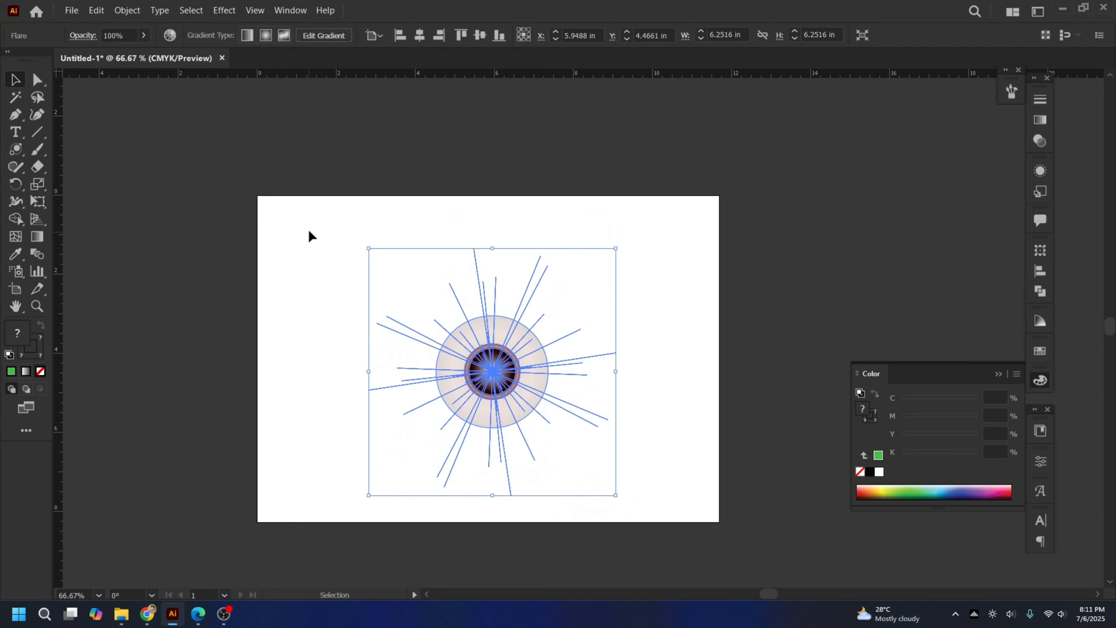
{"action": "left_click", "coordinate": [309, 233]}
{"action": "left_click", "coordinate": [491, 371]}
{"action": "left_click", "coordinate": [127, 10]}
{"action": "left_click", "coordinate": [467, 165]}
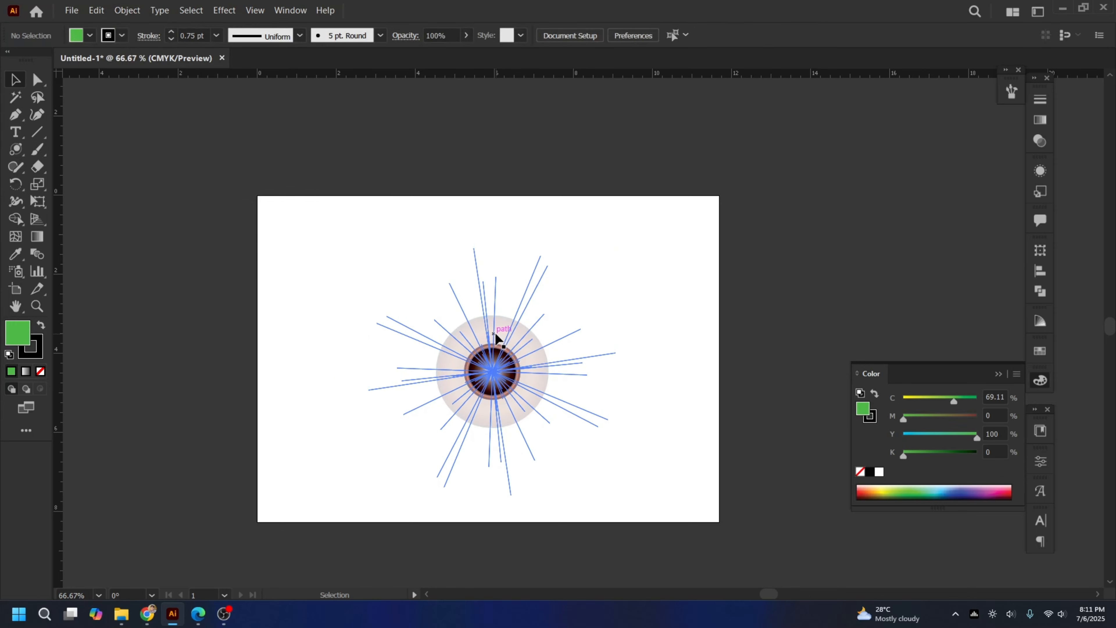
{"action": "left_click", "coordinate": [495, 333]}
{"action": "right_click", "coordinate": [510, 277]}
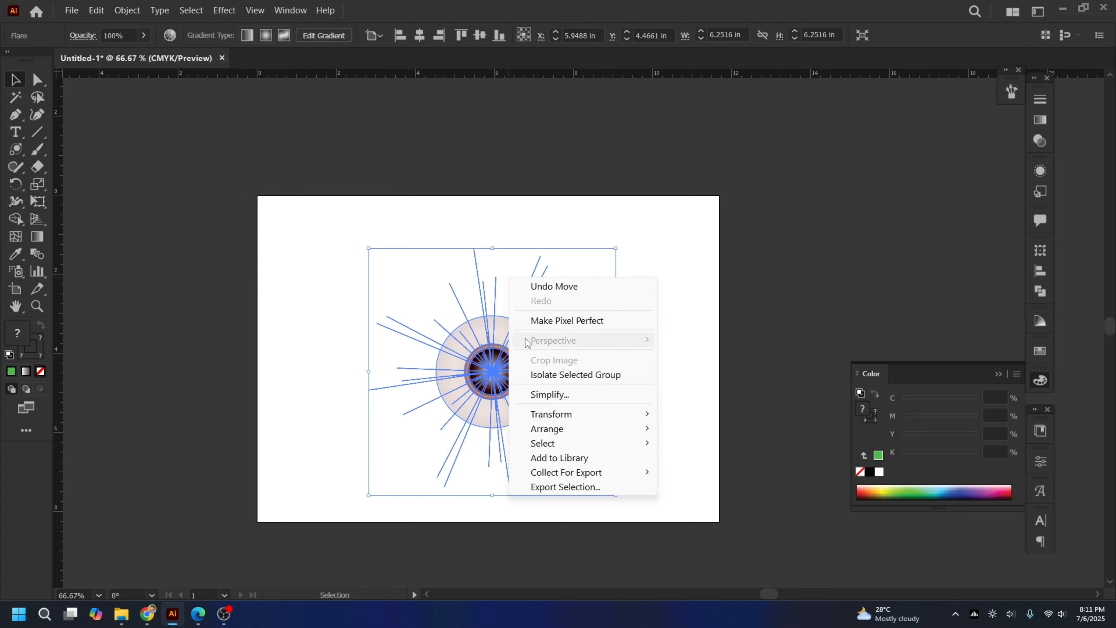
{"action": "left_click", "coordinate": [390, 272]}
Step: Expand the flare into a regular group, deselect it and move the expanded group slightly up toward the artboard's centre
{"action": "left_click", "coordinate": [504, 361]}
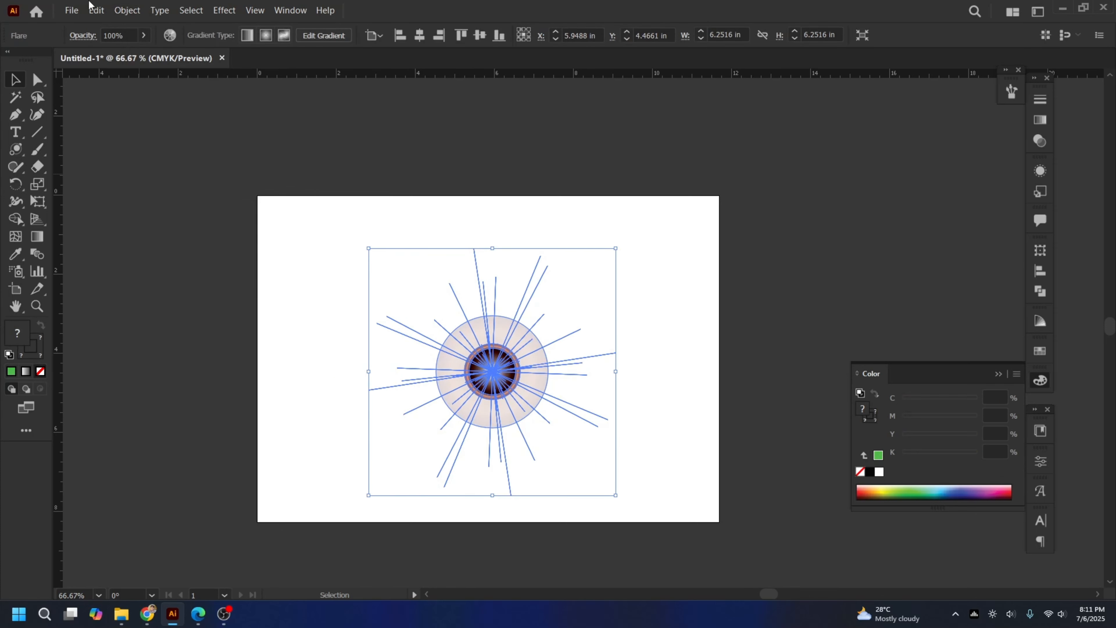
{"action": "left_click", "coordinate": [130, 10]}
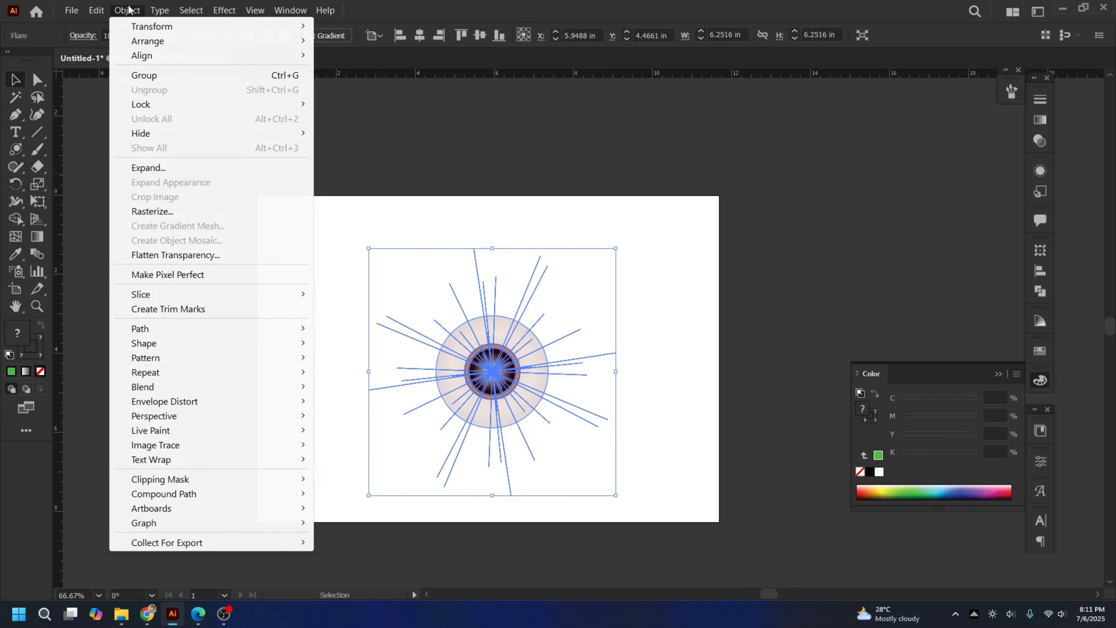
{"action": "left_click", "coordinate": [148, 168]}
{"action": "left_click", "coordinate": [513, 385]}
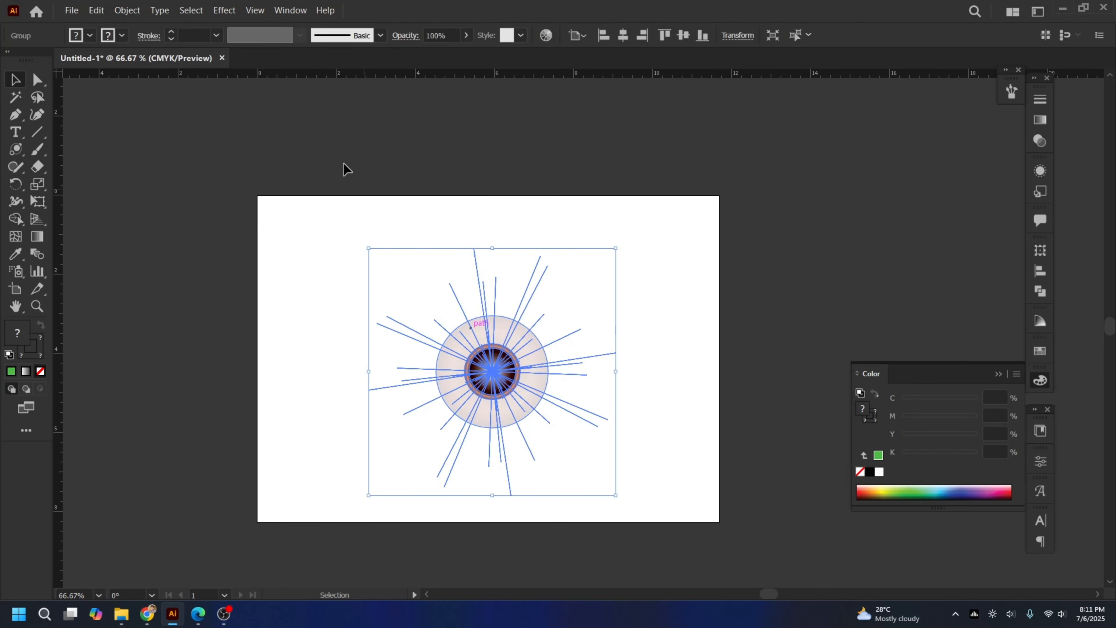
{"action": "left_click", "coordinate": [343, 167]}
{"action": "left_click_drag", "start_coordinate": [441, 356], "coordinate": [508, 351]}
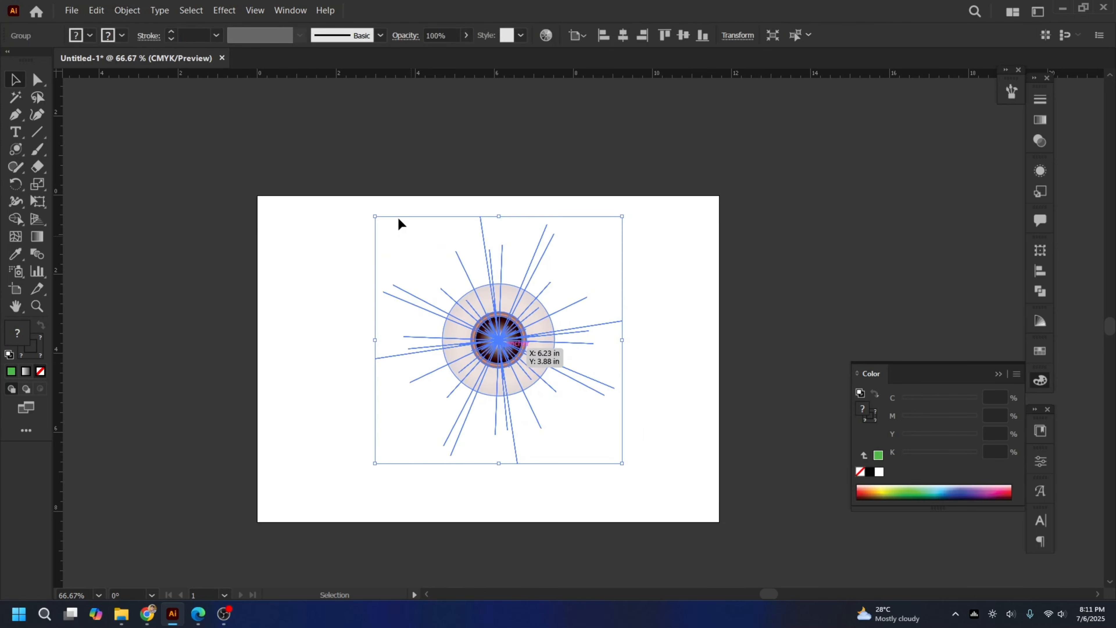
Step: Ungroup the flare artwork into its separate rays and gradient circles
{"action": "left_click", "coordinate": [289, 160]}
{"action": "left_click", "coordinate": [532, 376]}
{"action": "right_click", "coordinate": [495, 320]}
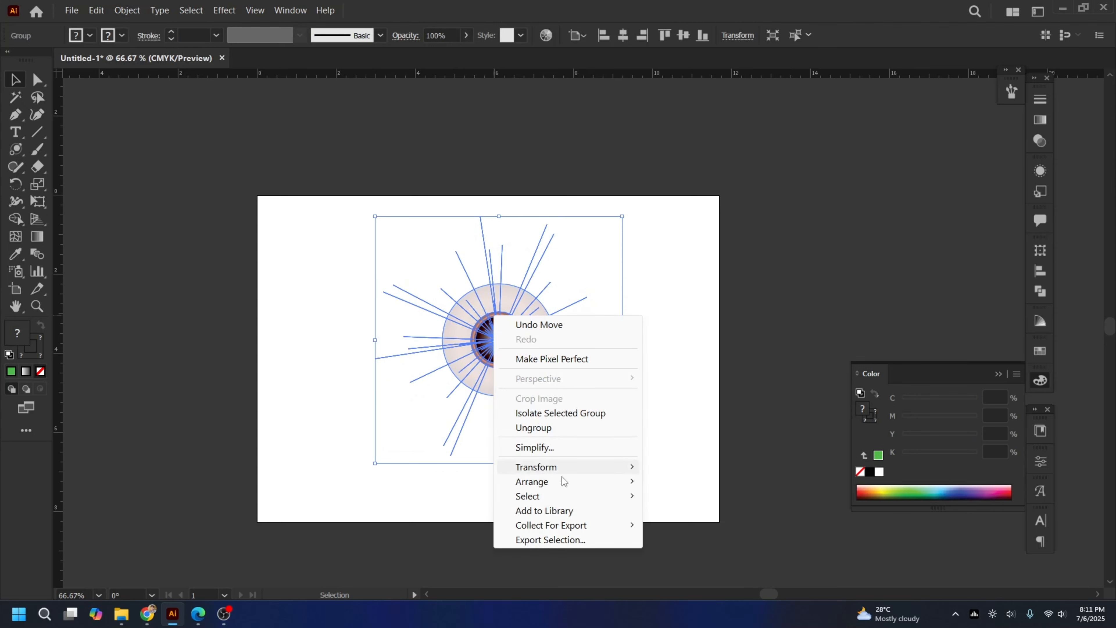
{"action": "left_click", "coordinate": [563, 429]}
{"action": "left_click", "coordinate": [670, 360]}
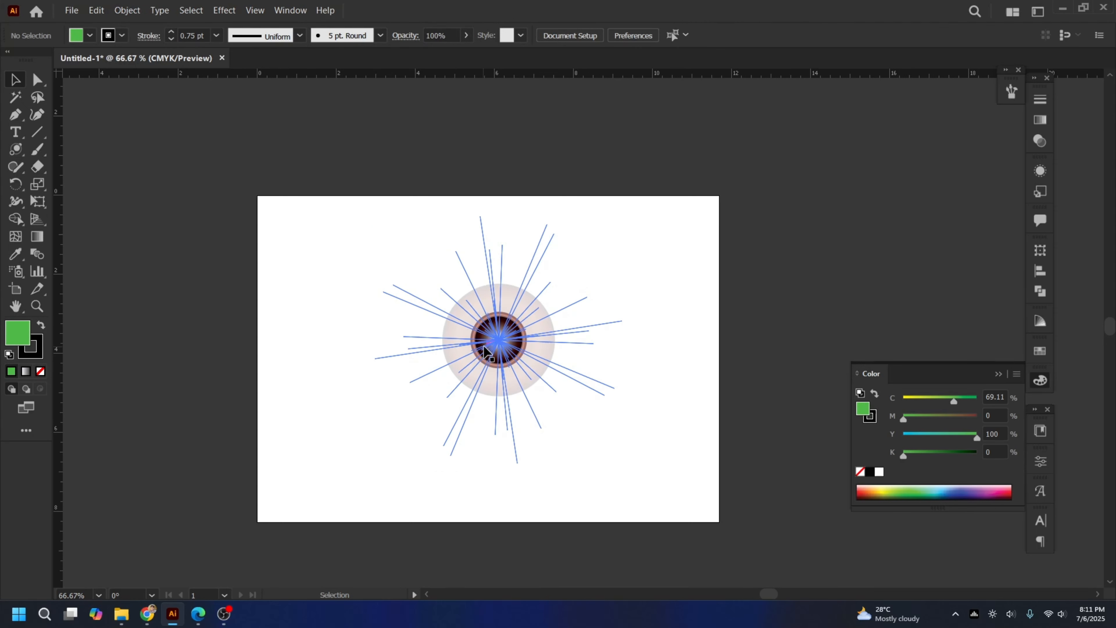
Step: Move the flare's rays away from the circles and delete them
{"action": "left_click_drag", "start_coordinate": [498, 336], "coordinate": [481, 361]}
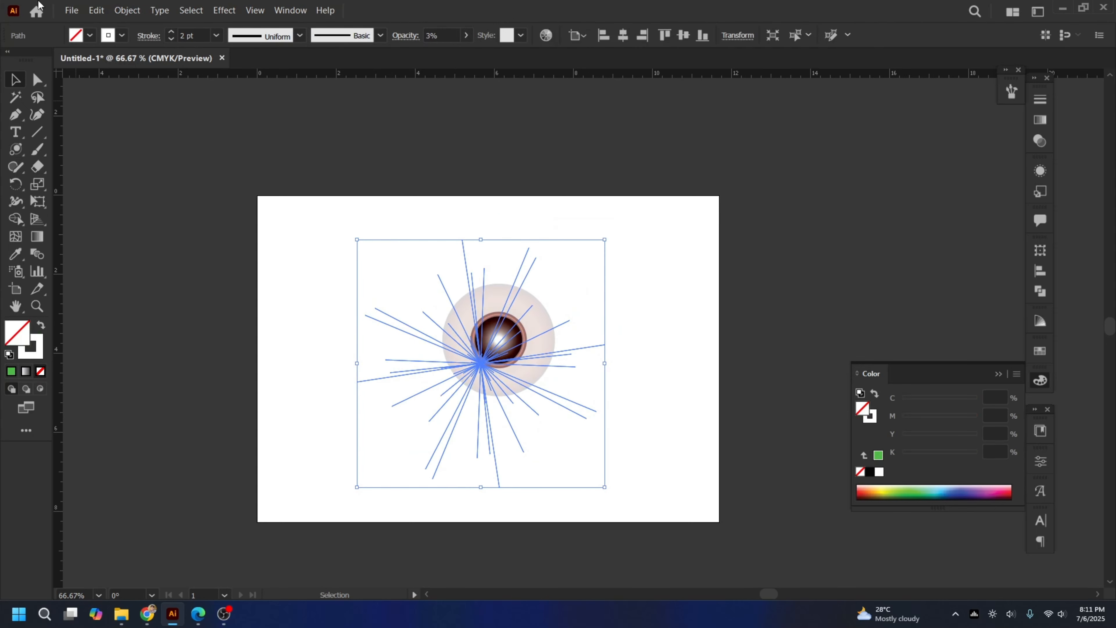
{"action": "left_click", "coordinate": [131, 5]}
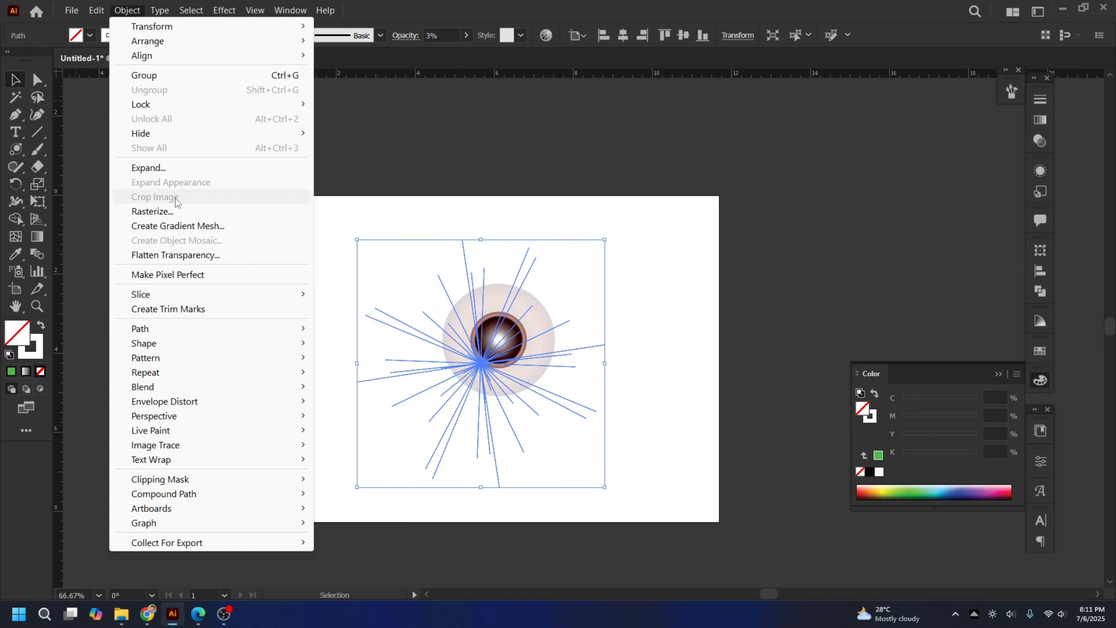
{"action": "left_click", "coordinate": [469, 169]}
{"action": "left_click_drag", "start_coordinate": [481, 362], "coordinate": [654, 315]}
{"action": "key", "text": "Delete"}
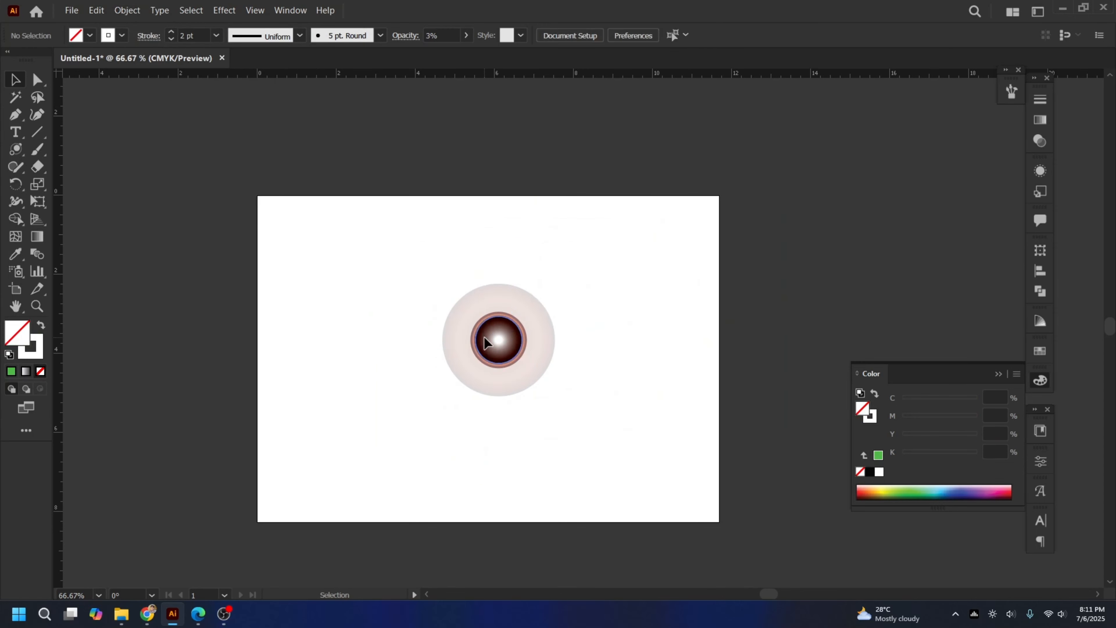
Step: Separate the flare's gradient circles on the artboard and enlarge the black-and-white one to about 3.76 in
{"action": "left_click_drag", "start_coordinate": [499, 339], "coordinate": [459, 311]}
{"action": "left_click_drag", "start_coordinate": [352, 263], "coordinate": [359, 261]}
{"action": "left_click_drag", "start_coordinate": [506, 334], "coordinate": [661, 388]}
{"action": "left_click_drag", "start_coordinate": [365, 257], "coordinate": [341, 319]}
{"action": "left_click_drag", "start_coordinate": [431, 309], "coordinate": [603, 182]}
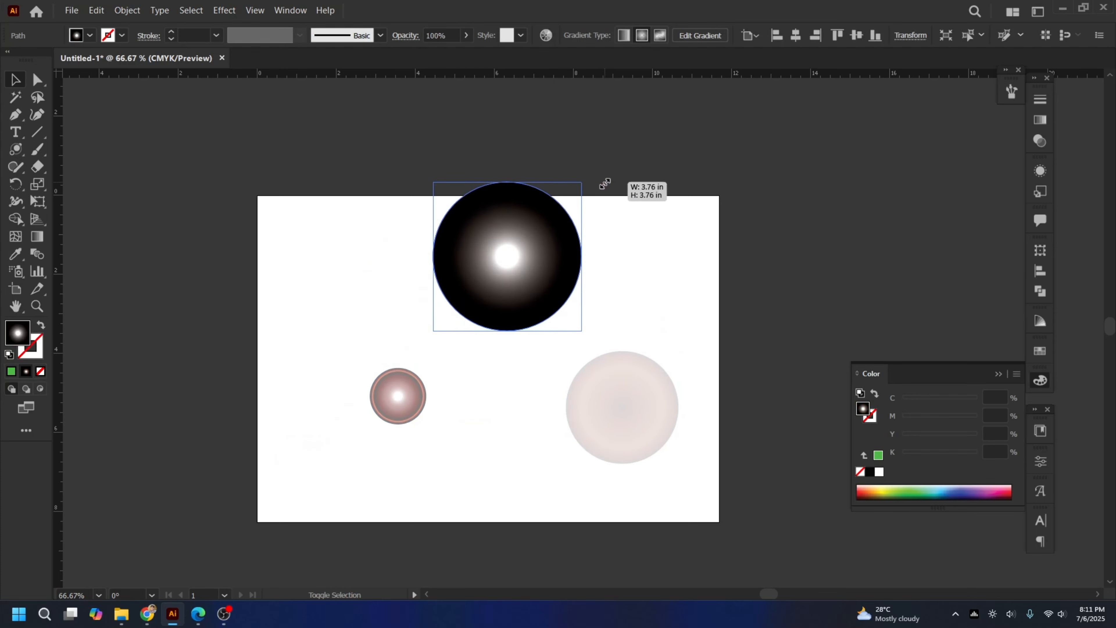
{"action": "left_click_drag", "start_coordinate": [510, 258], "coordinate": [467, 339]}
Step: Delete all the remaining flare circles so the artboard is empty
{"action": "left_click", "coordinate": [634, 402]}
{"action": "key", "text": "Delete"}
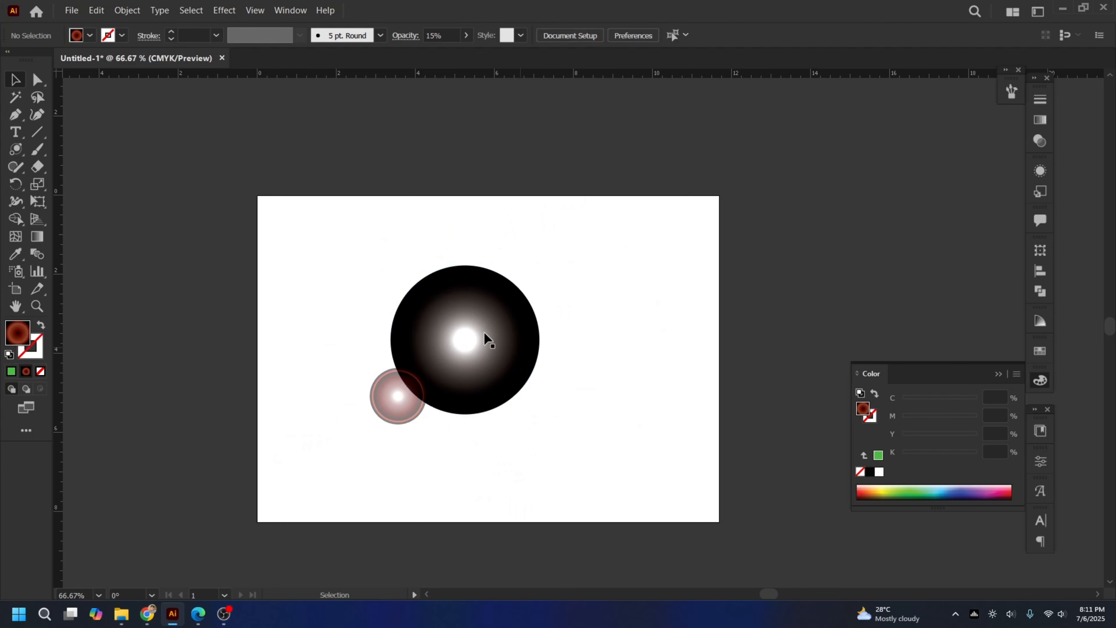
{"action": "left_click_drag", "start_coordinate": [309, 240], "coordinate": [575, 466]}
{"action": "key", "text": "Delete"}
{"action": "left_click_drag", "start_coordinate": [319, 257], "coordinate": [725, 527]}
{"action": "left_click", "coordinate": [17, 152]}
{"action": "right_click", "coordinate": [16, 154]}
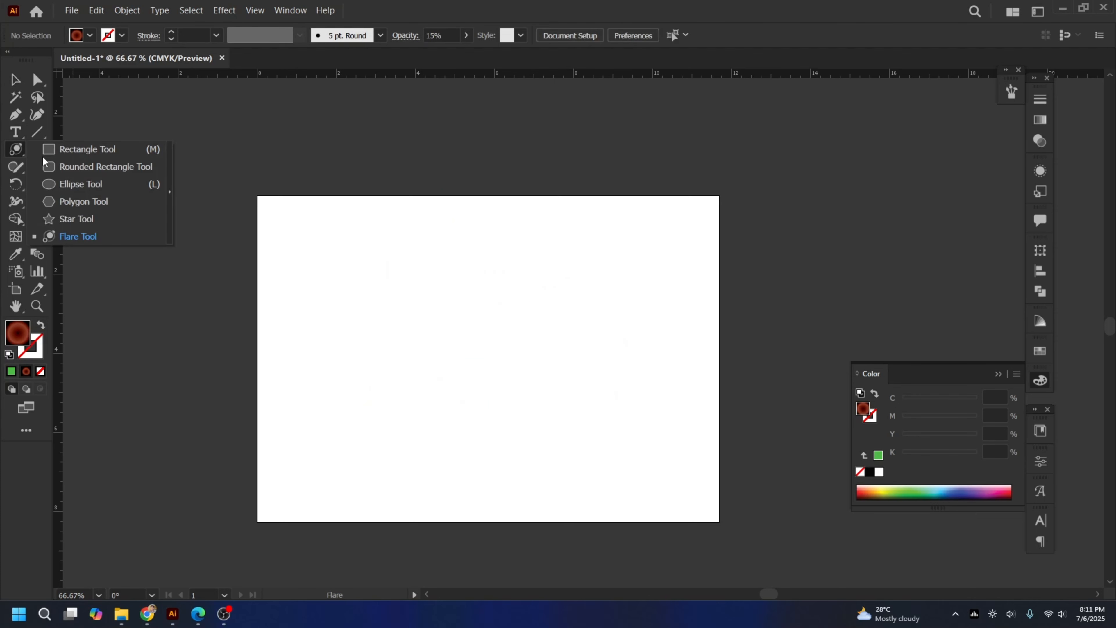
{"action": "left_click", "coordinate": [92, 240]}
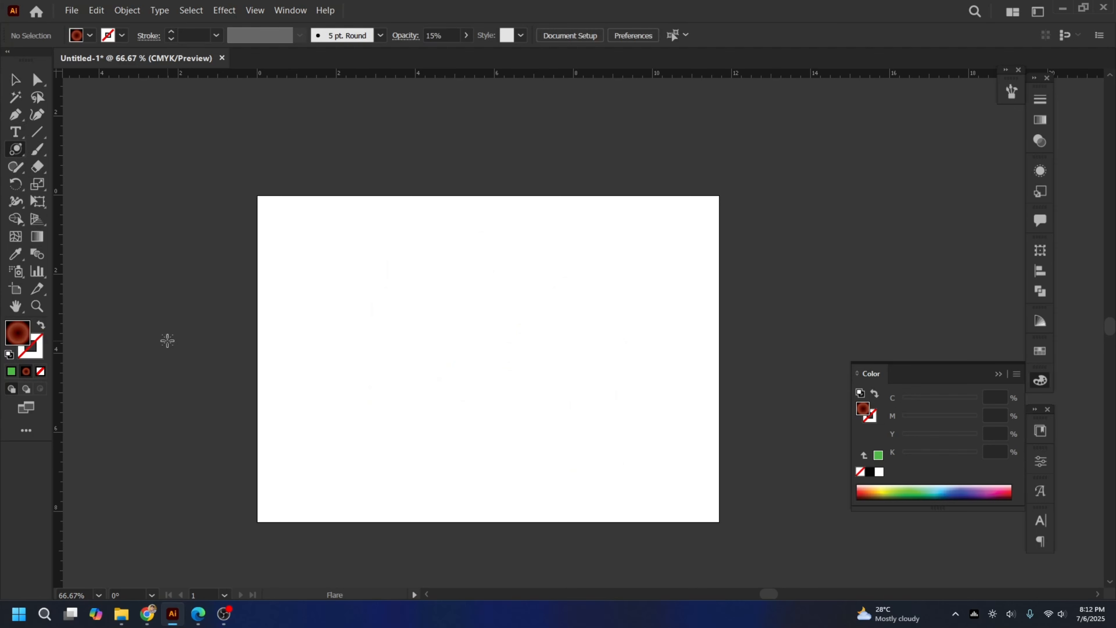
{"action": "right_click", "coordinate": [17, 153]}
{"action": "left_click", "coordinate": [61, 240]}
Step: Create a 5 in by 5 in square on the artboard with the Rectangle tool
{"action": "right_click", "coordinate": [14, 151]}
{"action": "left_click", "coordinate": [56, 152]}
{"action": "right_click", "coordinate": [16, 151]}
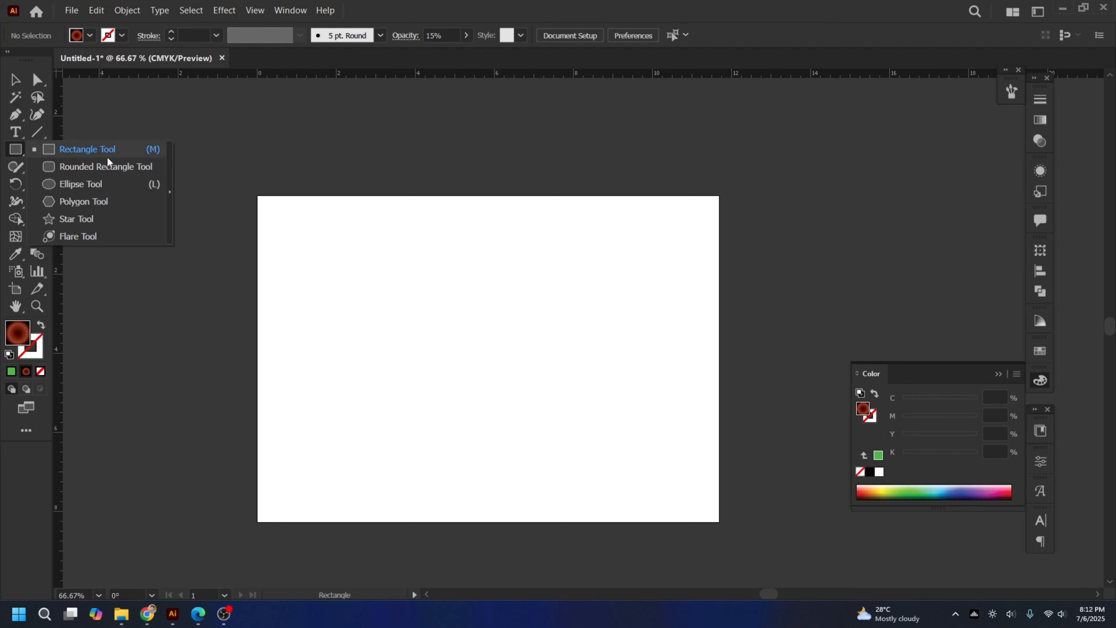
{"action": "left_click", "coordinate": [13, 155]}
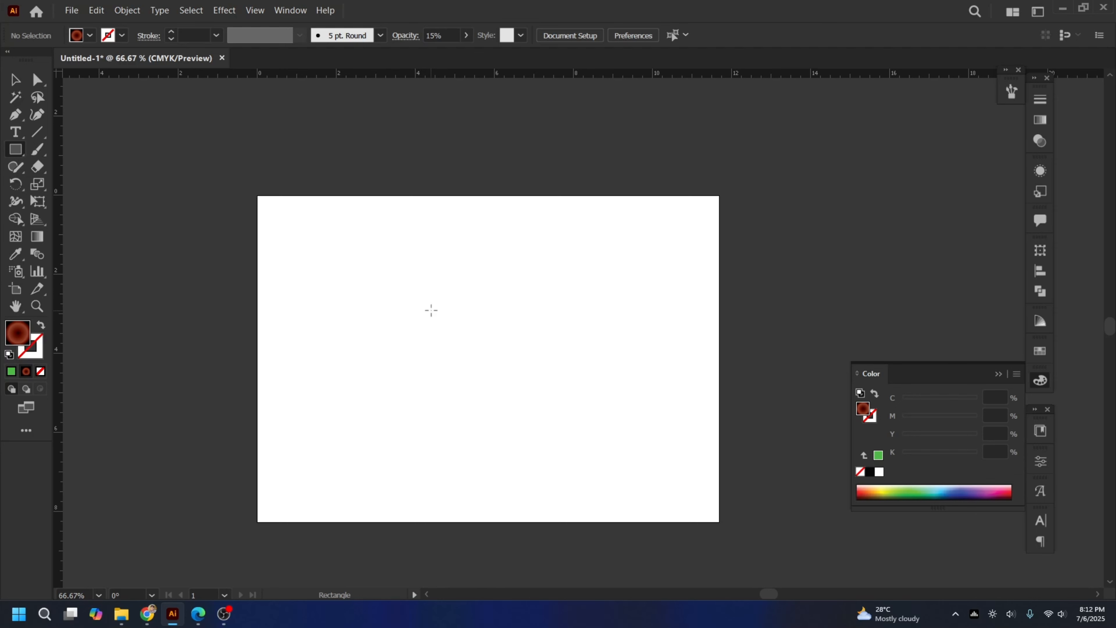
{"action": "left_click", "coordinate": [430, 300]}
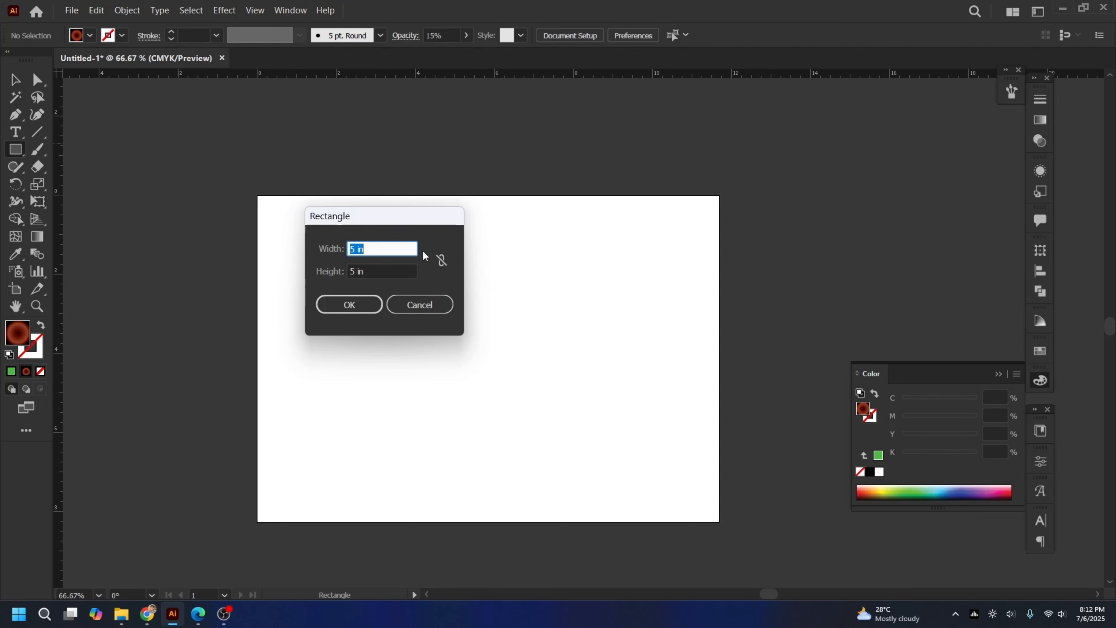
{"action": "left_click_drag", "start_coordinate": [371, 229], "coordinate": [429, 291]}
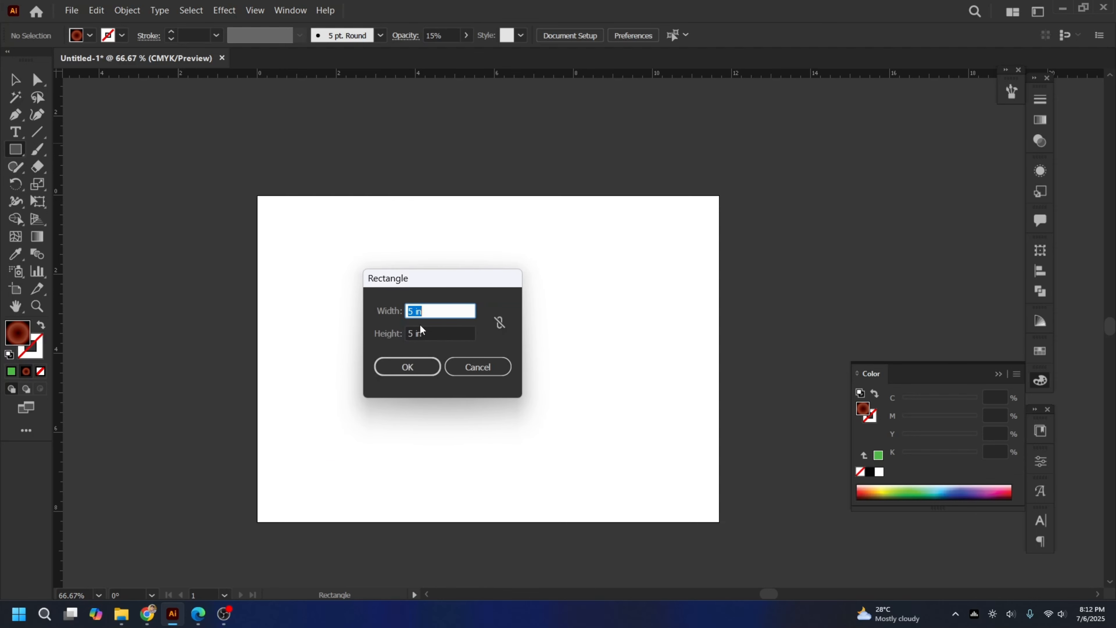
{"action": "left_click", "coordinate": [425, 368]}
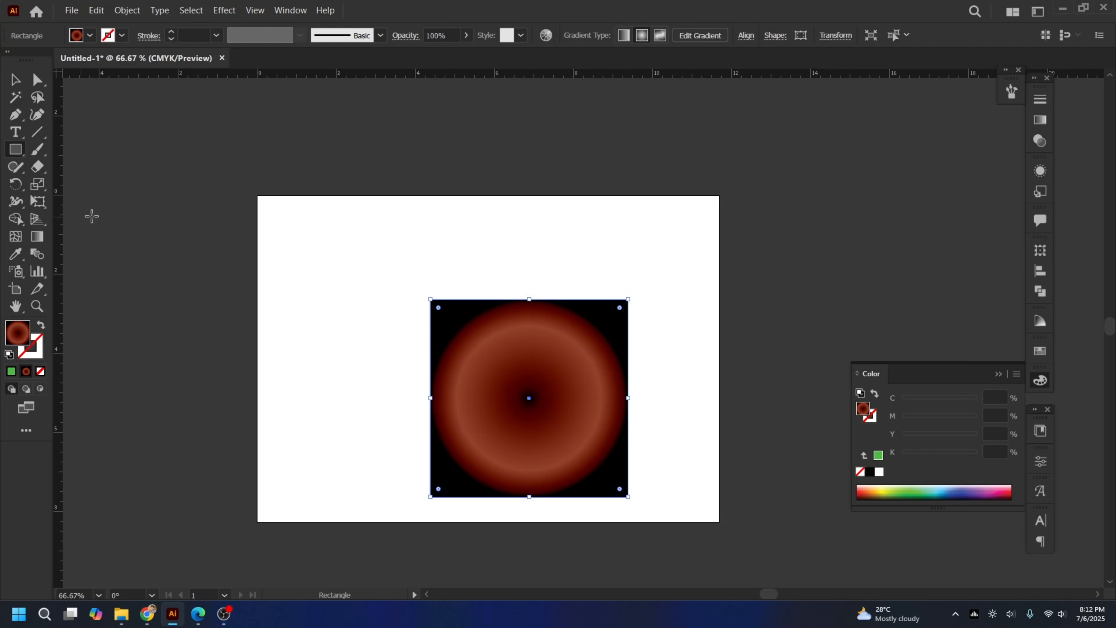
Step: Fill the square with solid green and place a duplicate of it side by side with the original
{"action": "left_click", "coordinate": [11, 371]}
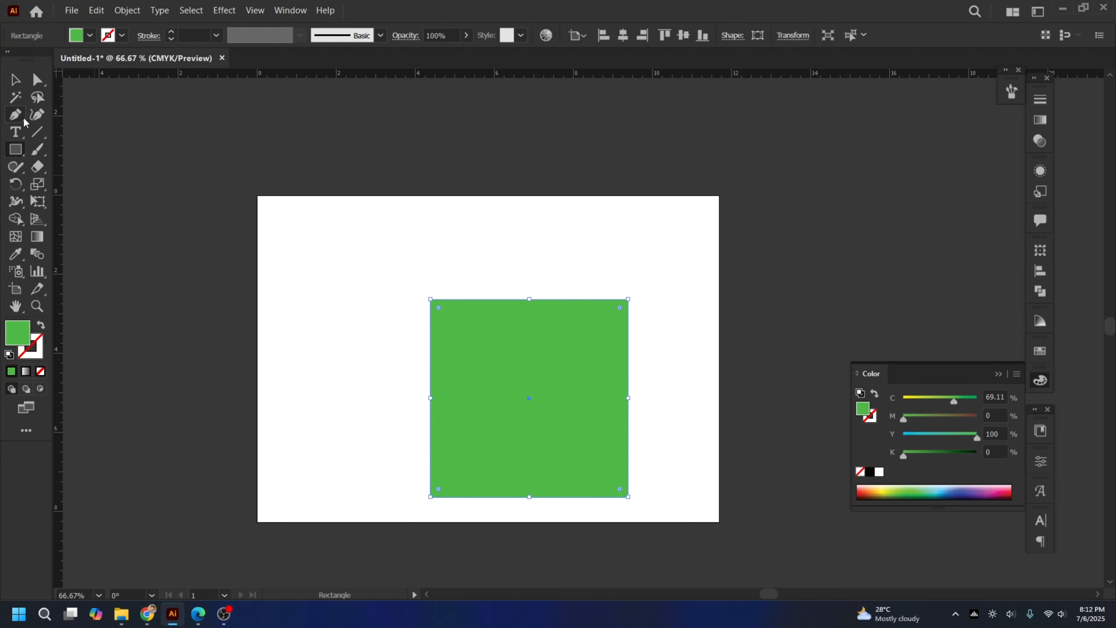
{"action": "left_click", "coordinate": [15, 80]}
{"action": "left_click_drag", "start_coordinate": [562, 459], "coordinate": [604, 393]}
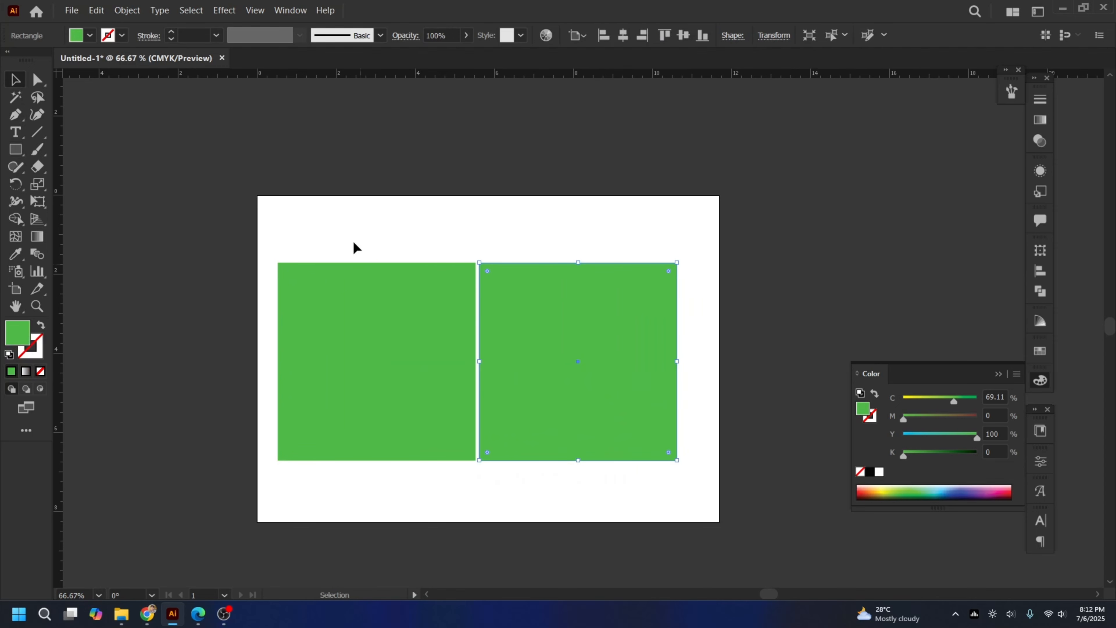
Step: Delete both green squares from the artboard
{"action": "left_click", "coordinate": [299, 215]}
{"action": "left_click_drag", "start_coordinate": [299, 215], "coordinate": [682, 428]}
{"action": "left_click", "coordinate": [317, 213]}
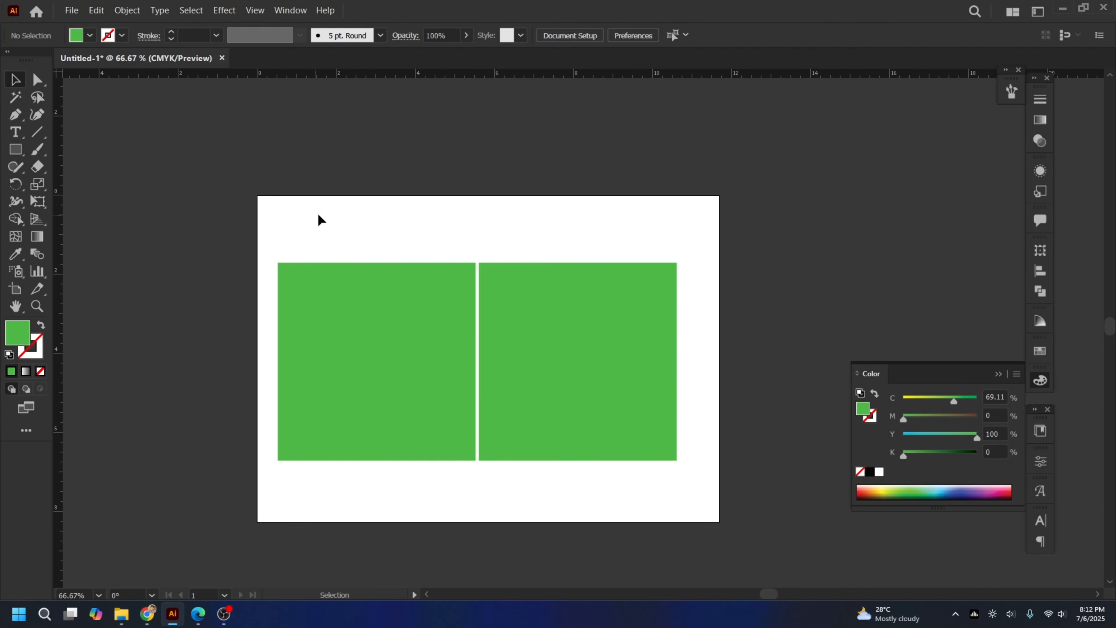
{"action": "left_click_drag", "start_coordinate": [317, 213], "coordinate": [657, 429]}
{"action": "key", "text": "Delete"}
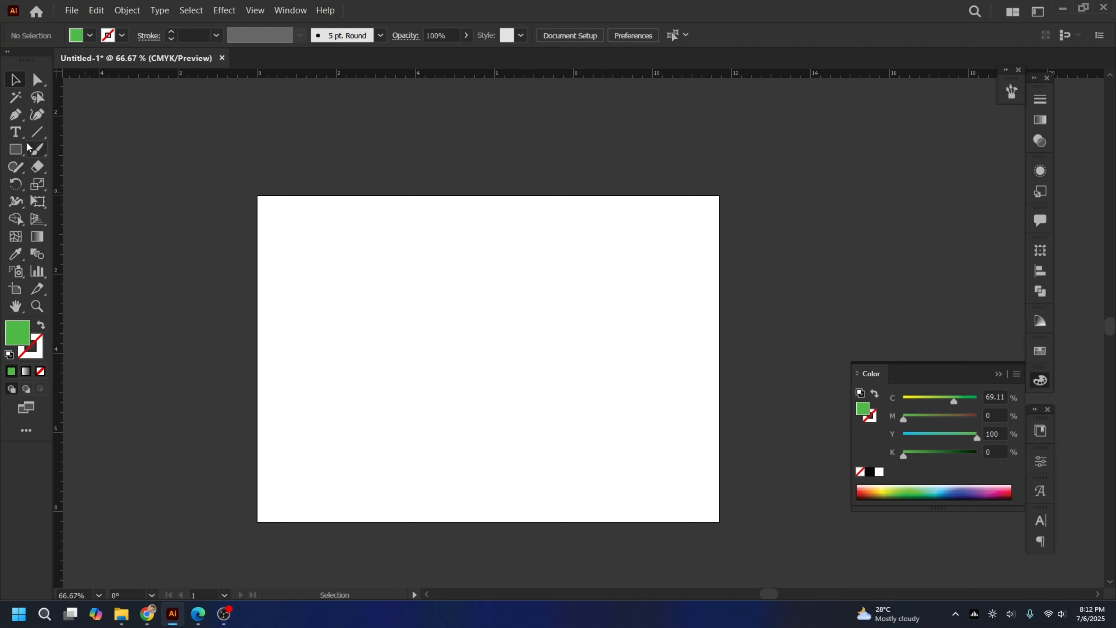
Step: Paint one long looping green freehand stroke across the artboard with the Paintbrush tool at 100% zoom
{"action": "left_click", "coordinate": [15, 150]}
{"action": "left_click", "coordinate": [39, 151]}
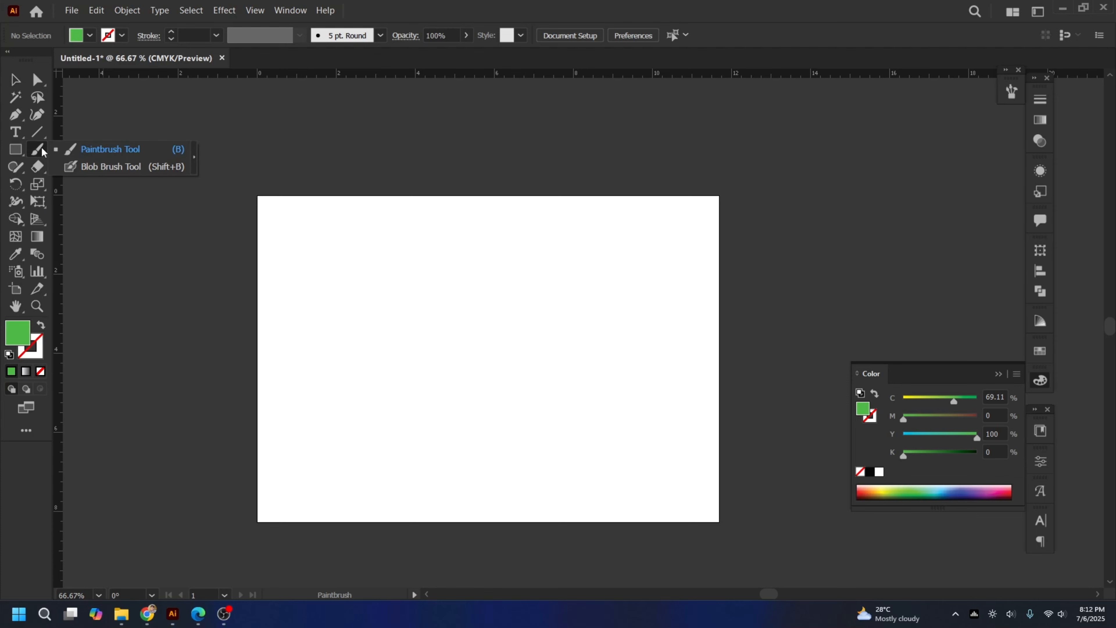
{"action": "left_click", "coordinate": [122, 150]}
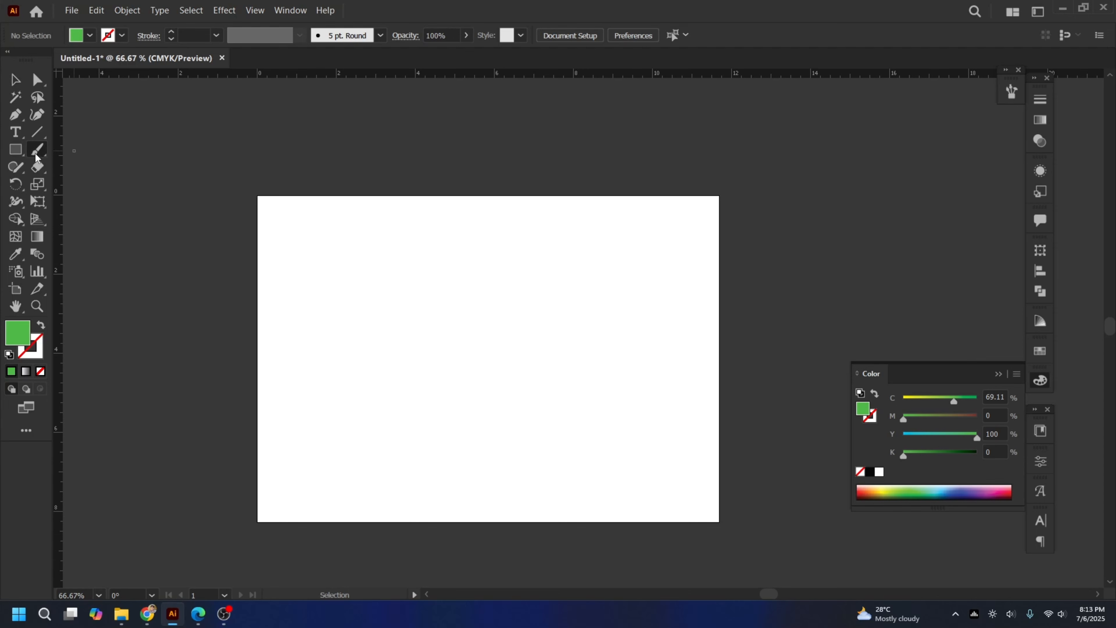
{"action": "key", "text": "ctrl+1"}
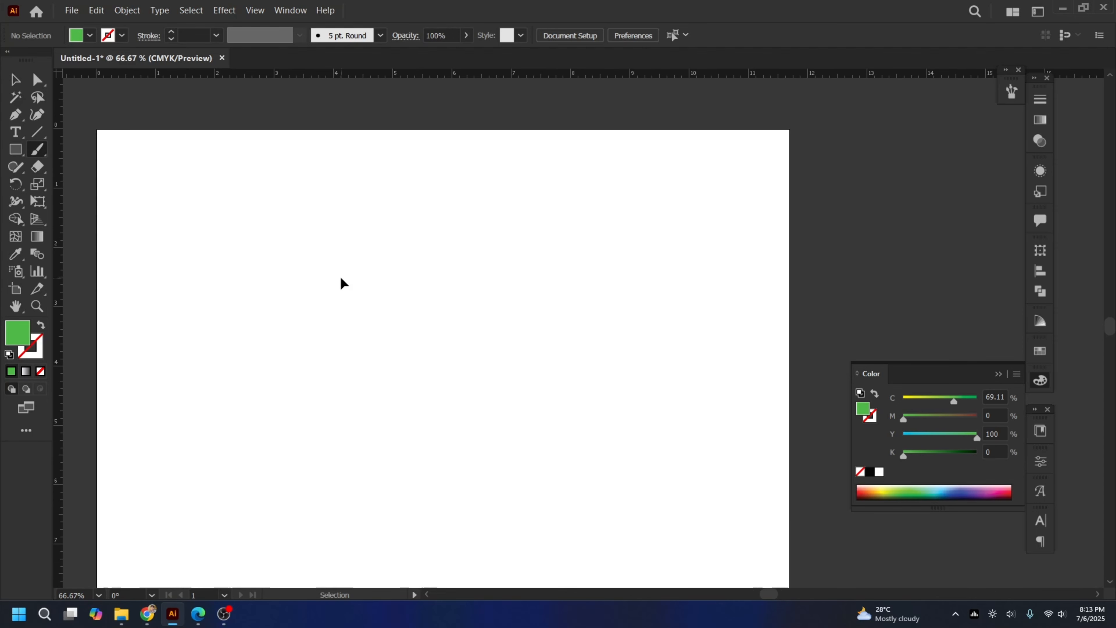
{"action": "mouse_move", "coordinate": [395, 325]}
{"action": "left_mouse_down"}
{"action": "mouse_move", "coordinate": [458, 286]}
{"action": "mouse_move", "coordinate": [448, 343]}
{"action": "mouse_move", "coordinate": [422, 308]}
{"action": "left_mouse_up"}
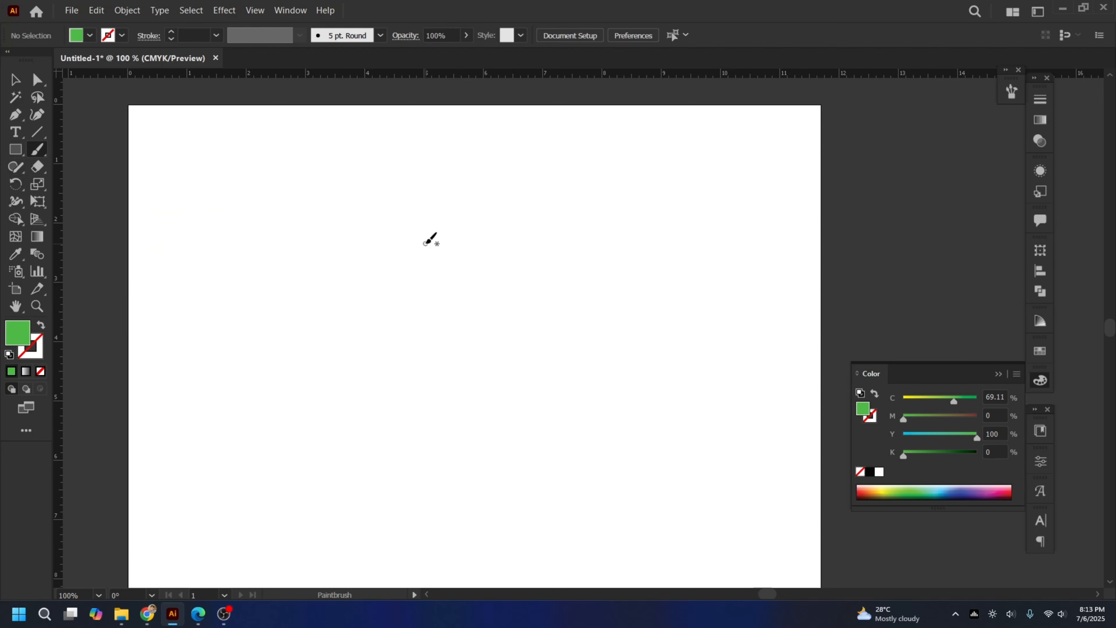
{"action": "left_click", "coordinate": [14, 79]}
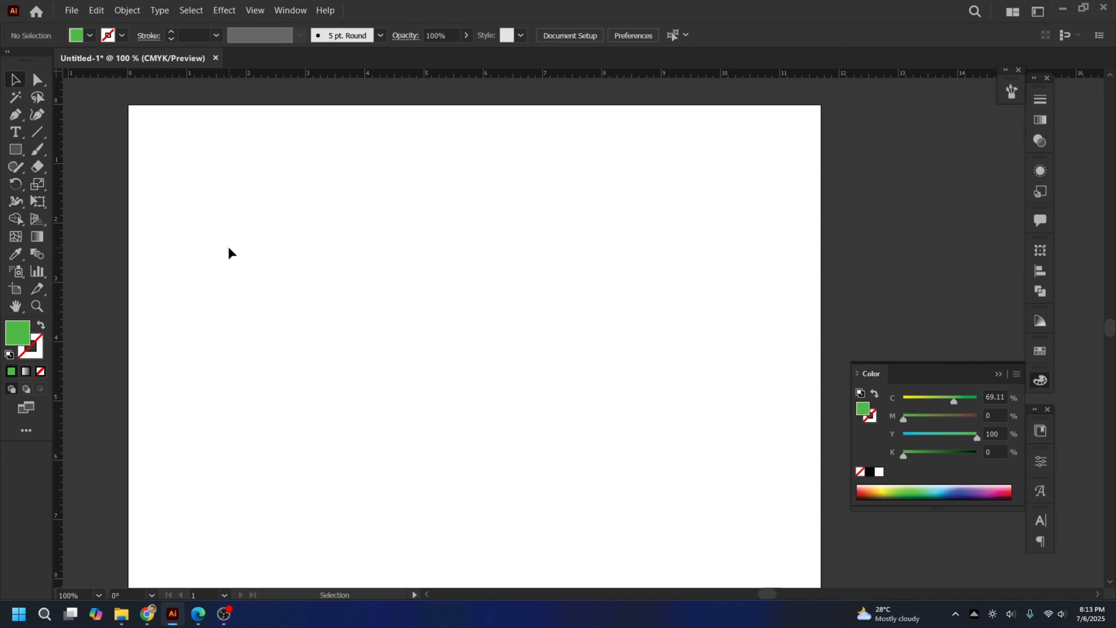
{"action": "key", "text": "b"}
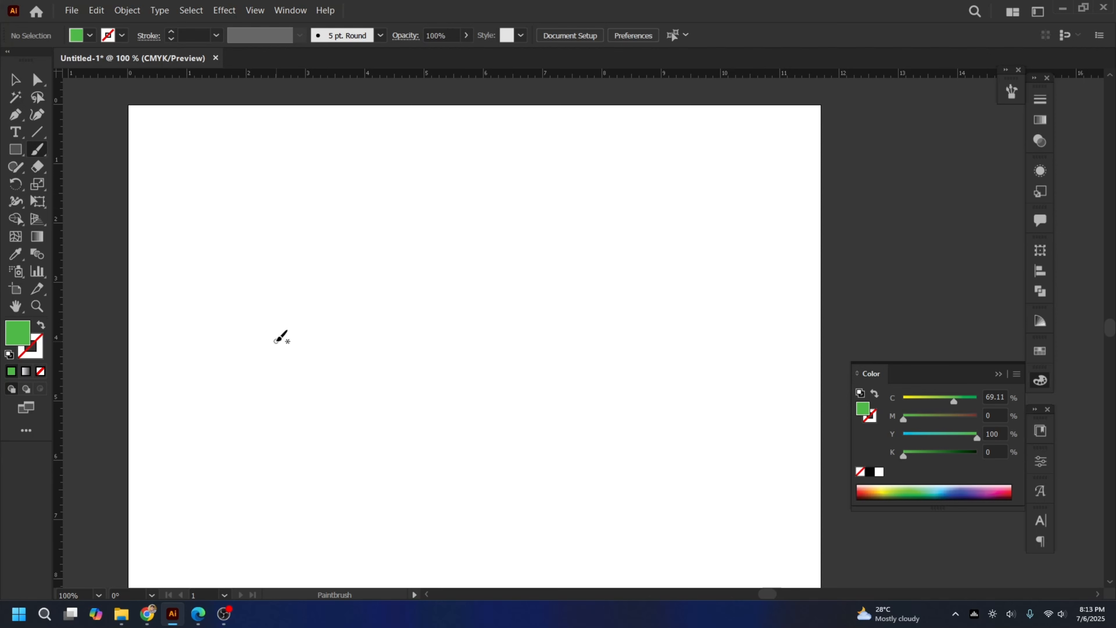
{"action": "mouse_move", "coordinate": [275, 340]}
{"action": "left_mouse_down"}
{"action": "mouse_move", "coordinate": [303, 291]}
{"action": "mouse_move", "coordinate": [348, 251]}
{"action": "mouse_move", "coordinate": [445, 270]}
{"action": "mouse_move", "coordinate": [465, 331]}
{"action": "mouse_move", "coordinate": [501, 373]}
{"action": "mouse_move", "coordinate": [580, 349]}
{"action": "mouse_move", "coordinate": [601, 243]}
{"action": "mouse_move", "coordinate": [712, 245]}
{"action": "mouse_move", "coordinate": [709, 398]}
{"action": "mouse_move", "coordinate": [578, 448]}
{"action": "mouse_move", "coordinate": [449, 399]}
{"action": "mouse_move", "coordinate": [327, 453]}
{"action": "mouse_move", "coordinate": [168, 299]}
{"action": "mouse_move", "coordinate": [307, 159]}
{"action": "mouse_move", "coordinate": [567, 229]}
{"action": "mouse_move", "coordinate": [558, 180]}
{"action": "mouse_move", "coordinate": [480, 320]}
{"action": "mouse_move", "coordinate": [353, 327]}
{"action": "mouse_move", "coordinate": [327, 441]}
{"action": "mouse_move", "coordinate": [417, 524]}
{"action": "mouse_move", "coordinate": [215, 521]}
{"action": "mouse_move", "coordinate": [244, 291]}
{"action": "mouse_move", "coordinate": [352, 211]}
{"action": "mouse_move", "coordinate": [444, 294]}
{"action": "mouse_move", "coordinate": [438, 484]}
{"action": "mouse_move", "coordinate": [614, 466]}
{"action": "mouse_move", "coordinate": [622, 251]}
{"action": "mouse_move", "coordinate": [698, 131]}
{"action": "mouse_move", "coordinate": [743, 405]}
{"action": "mouse_move", "coordinate": [446, 285]}
{"action": "mouse_move", "coordinate": [345, 325]}
{"action": "mouse_move", "coordinate": [345, 351]}
{"action": "left_mouse_up"}
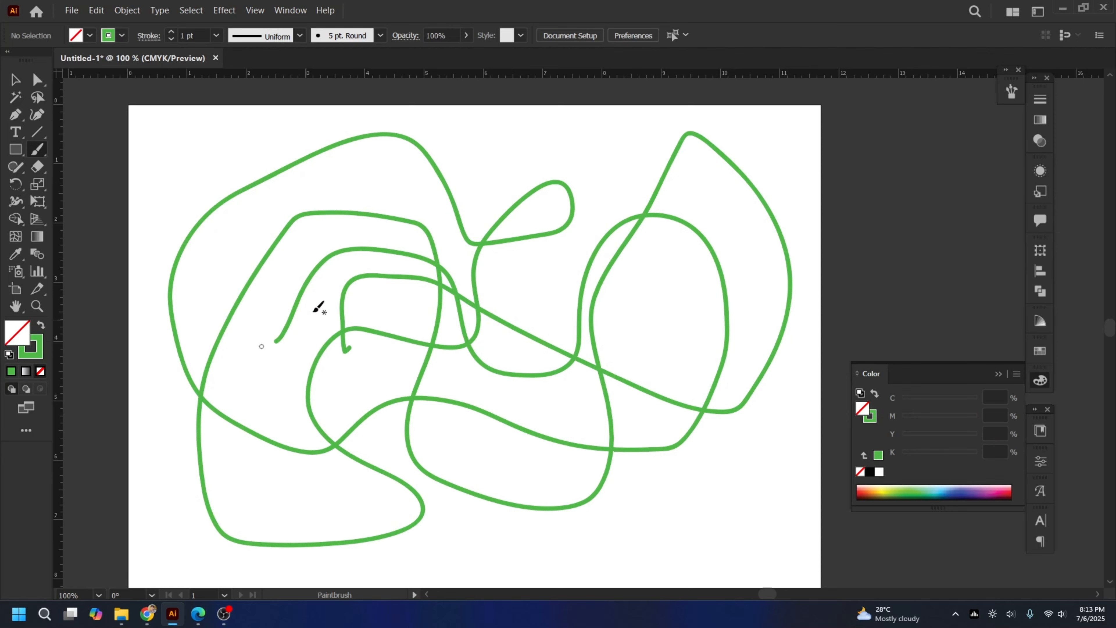
Step: Delete the looping green brush stroke
{"action": "left_click", "coordinate": [18, 79]}
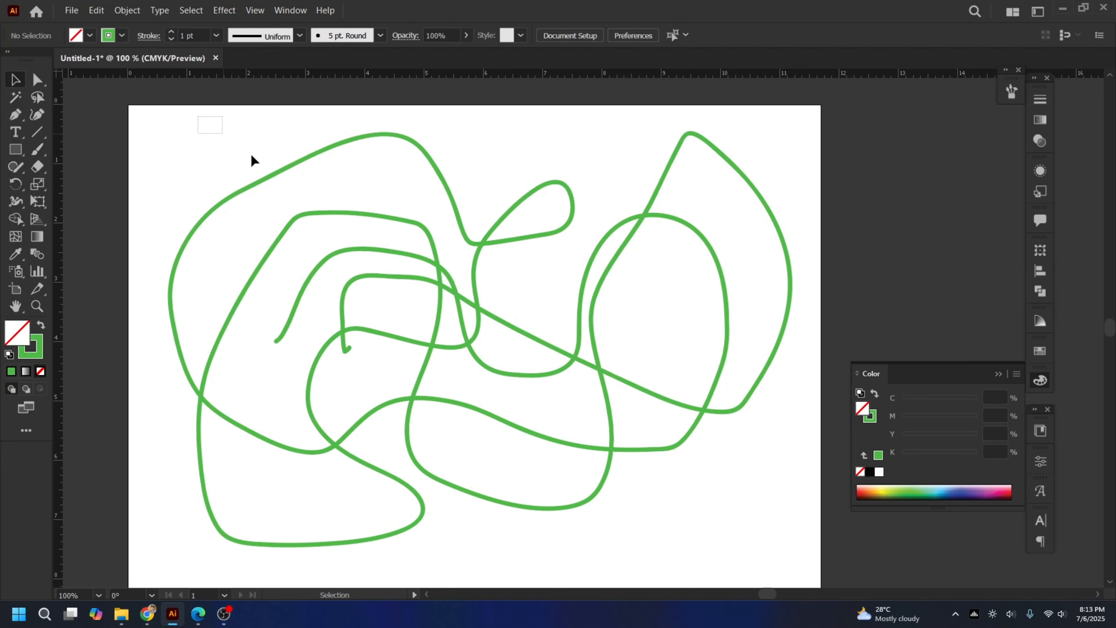
{"action": "left_click_drag", "start_coordinate": [252, 154], "coordinate": [774, 496]}
{"action": "key", "text": "Delete"}
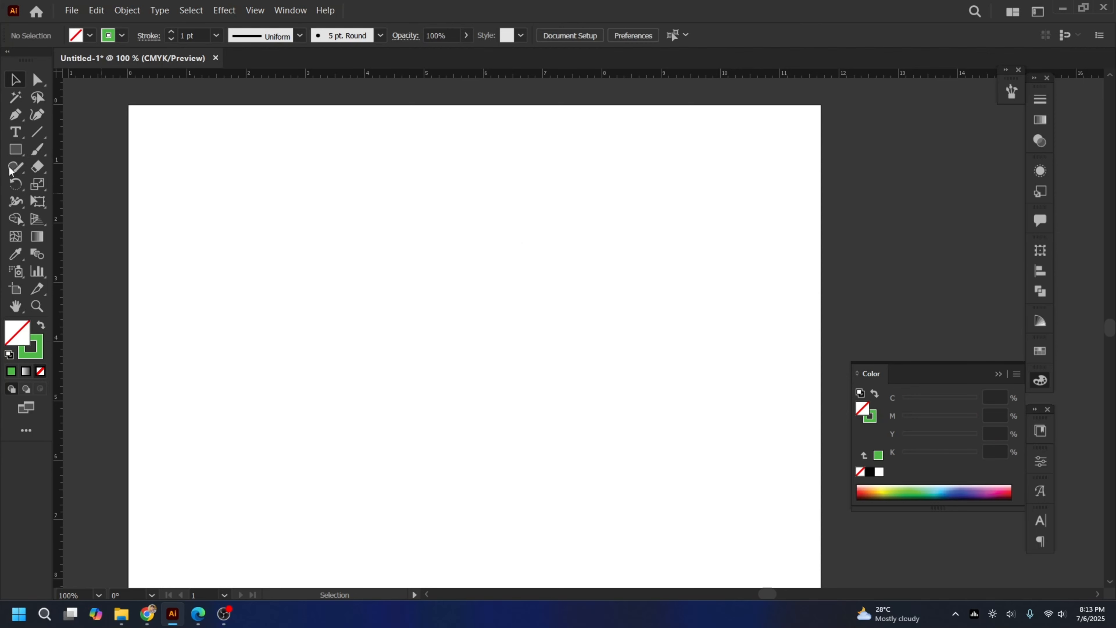
Step: Activate the Paintbrush tool and enlarge its brush tip step by step to a very large size
{"action": "left_click", "coordinate": [37, 151]}
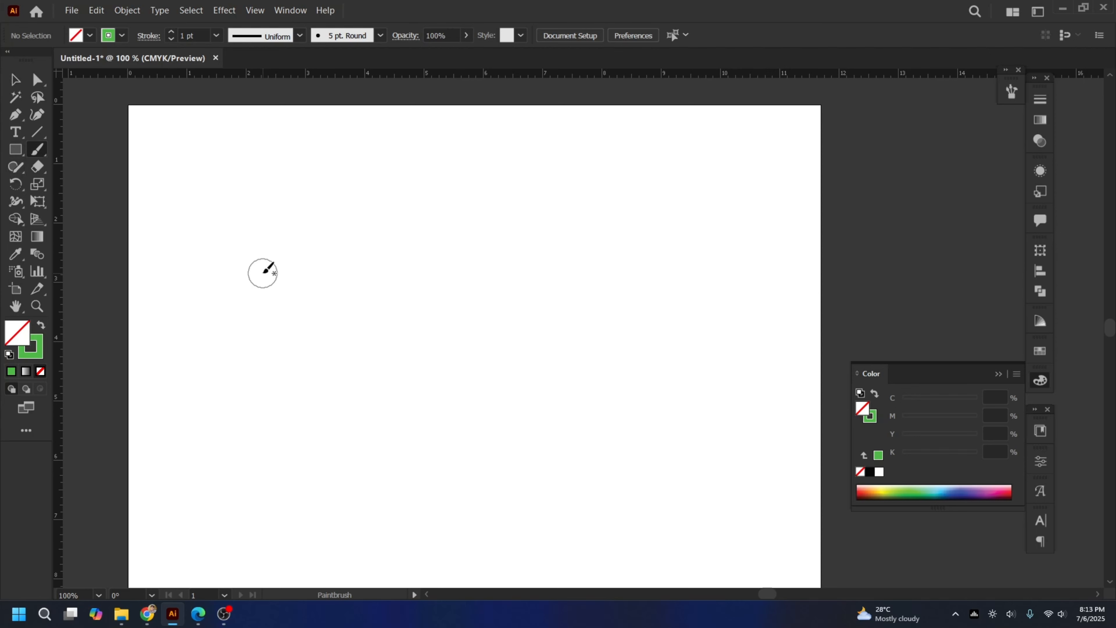
{"action": "key", "text": "bracketright"}
{"action": "key", "text": "bracketright"}
{"action": "key", "text": "bracketright"}
{"action": "key", "text": "bracketright"}
{"action": "key", "text": "bracketright"}
{"action": "key", "text": "bracketright"}
{"action": "key", "text": "bracketright"}
{"action": "key", "text": "bracketright"}
{"action": "key", "text": "bracketright"}
{"action": "key", "text": "bracketright"}
{"action": "key", "text": "bracketright"}
{"action": "key", "text": "bracketright"}
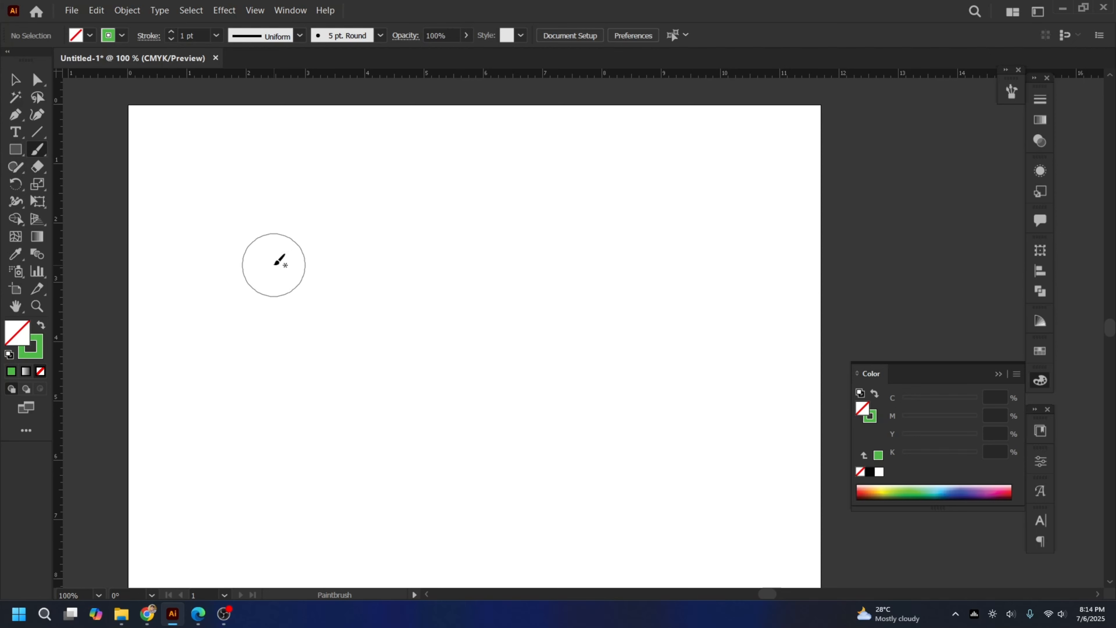
{"action": "key", "text": "bracketright"}
{"action": "key", "text": "bracketright"}
{"action": "key", "text": "bracketright"}
{"action": "key", "text": "bracketright"}
{"action": "key", "text": "bracketright"}
{"action": "key", "text": "bracketright"}
{"action": "key", "text": "bracketright"}
{"action": "key", "text": "bracketright"}
{"action": "key", "text": "bracketright"}
{"action": "key", "text": "bracketright"}
{"action": "key", "text": "bracketright"}
{"action": "key", "text": "bracketright"}
{"action": "key", "text": "bracketright"}
{"action": "key", "text": "bracketright"}
{"action": "key", "text": "bracketright"}
{"action": "key", "text": "bracketright"}
{"action": "key", "text": "bracketright"}
{"action": "key", "text": "bracketright"}
{"action": "key", "text": "bracketright"}
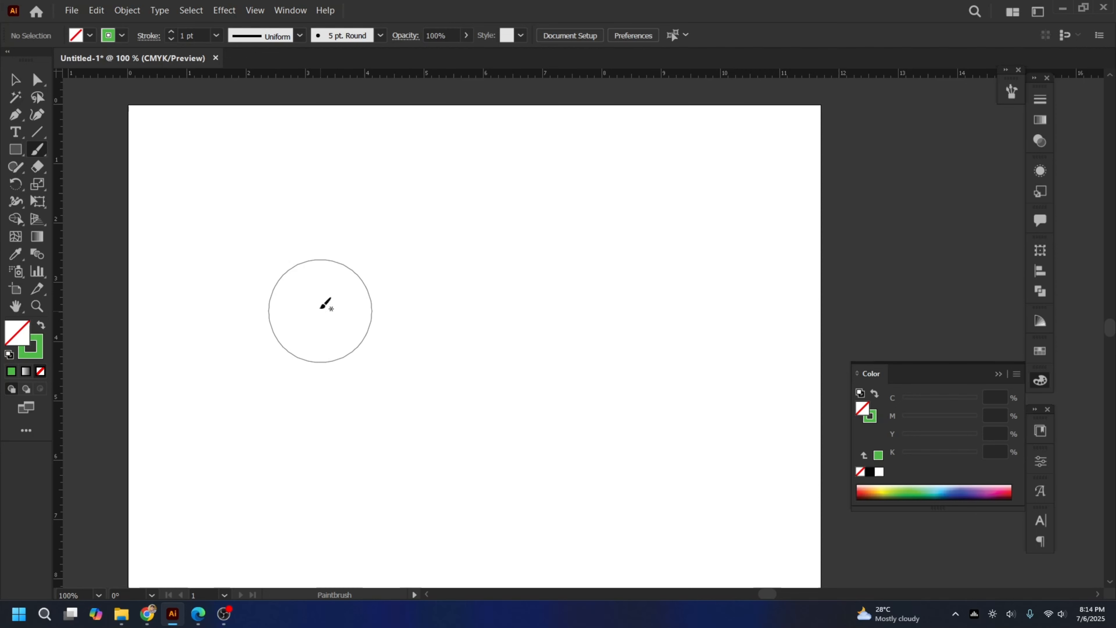
Step: Shrink the Paintbrush tip step by step to about a third of its enlarged diameter
{"action": "key", "text": "bracketleft"}
{"action": "key", "text": "bracketleft"}
{"action": "key", "text": "bracketleft"}
{"action": "key", "text": "bracketleft"}
{"action": "key", "text": "bracketleft"}
{"action": "key", "text": "bracketleft"}
{"action": "key", "text": "bracketleft"}
{"action": "key", "text": "bracketleft"}
{"action": "key", "text": "bracketleft"}
{"action": "key", "text": "bracketleft"}
{"action": "key", "text": "bracketleft"}
{"action": "key", "text": "bracketleft"}
{"action": "key", "text": "bracketleft"}
{"action": "key", "text": "bracketleft"}
{"action": "key", "text": "bracketleft"}
{"action": "key", "text": "bracketleft"}
{"action": "key", "text": "bracketleft"}
{"action": "key", "text": "bracketleft"}
{"action": "key", "text": "bracketleft"}
{"action": "key", "text": "bracketleft"}
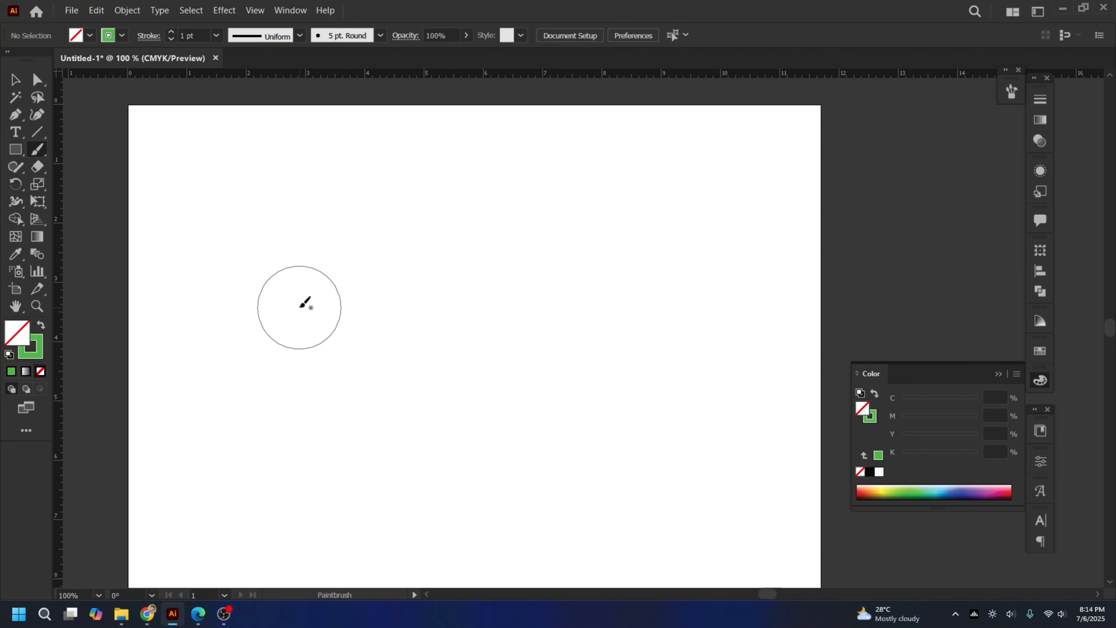
{"action": "key", "text": "bracketleft"}
{"action": "key", "text": "bracketleft"}
{"action": "key", "text": "bracketleft"}
{"action": "key", "text": "bracketleft"}
{"action": "key", "text": "bracketleft"}
{"action": "key", "text": "bracketleft"}
{"action": "key", "text": "bracketleft"}
{"action": "key", "text": "bracketleft"}
{"action": "key", "text": "bracketleft"}
{"action": "key", "text": "bracketleft"}
{"action": "key", "text": "bracketleft"}
{"action": "key", "text": "bracketleft"}
{"action": "key", "text": "bracketleft"}
{"action": "key", "text": "bracketleft"}
{"action": "key", "text": "bracketleft"}
{"action": "key", "text": "bracketleft"}
{"action": "key", "text": "bracketleft"}
{"action": "key", "text": "bracketleft"}
{"action": "key", "text": "bracketleft"}
{"action": "key", "text": "bracketleft"}
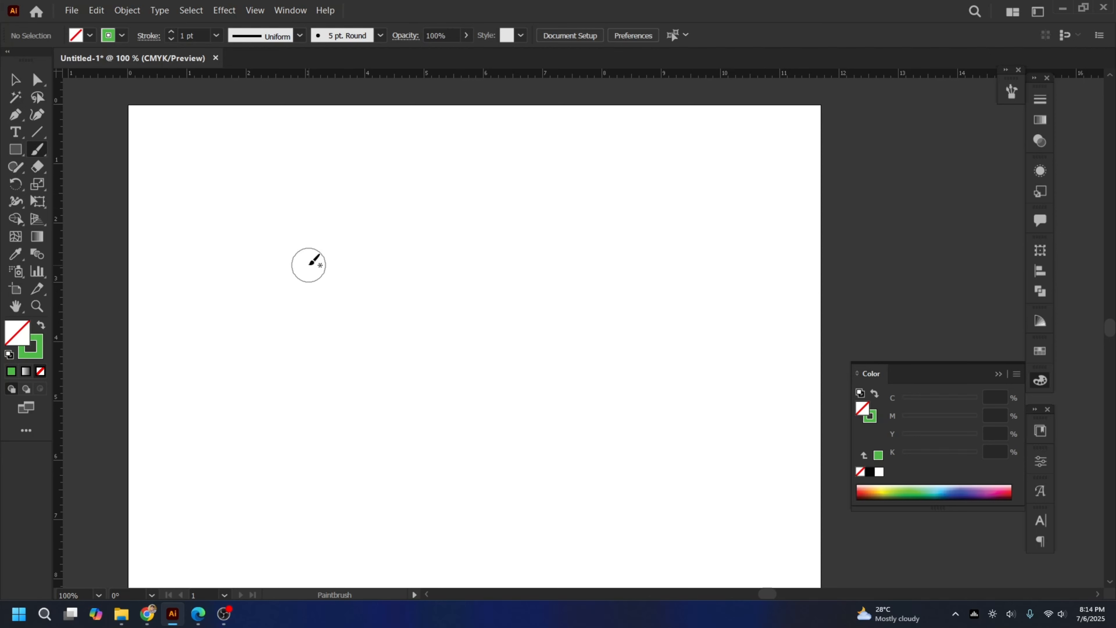
Step: Shrink the Paintbrush tip further, step by step
{"action": "key", "text": "bracketleft"}
{"action": "key", "text": "bracketleft"}
{"action": "key", "text": "bracketleft"}
{"action": "key", "text": "bracketleft"}
{"action": "key", "text": "bracketleft"}
{"action": "key", "text": "bracketleft"}
{"action": "key", "text": "bracketleft"}
{"action": "key", "text": "bracketleft"}
{"action": "key", "text": "bracketleft"}
{"action": "key", "text": "bracketleft"}
{"action": "key", "text": "bracketleft"}
{"action": "key", "text": "bracketleft"}
{"action": "key", "text": "bracketleft"}
{"action": "key", "text": "bracketleft"}
{"action": "key", "text": "bracketleft"}
{"action": "key", "text": "bracketleft"}
{"action": "key", "text": "bracketleft"}
{"action": "key", "text": "bracketleft"}
{"action": "key", "text": "bracketleft"}
{"action": "key", "text": "bracketleft"}
Step: Enlarge the Paintbrush tip to several times its size and paint one thick vertical green stroke near the artboard's middle
{"action": "key", "text": "bracketright"}
{"action": "key", "text": "bracketright"}
{"action": "key", "text": "bracketright"}
{"action": "key", "text": "bracketright"}
{"action": "key", "text": "bracketright"}
{"action": "key", "text": "bracketright"}
{"action": "key", "text": "bracketright"}
{"action": "key", "text": "bracketright"}
{"action": "key", "text": "bracketright"}
{"action": "key", "text": "bracketright"}
{"action": "key", "text": "bracketright"}
{"action": "key", "text": "bracketright"}
{"action": "key", "text": "bracketright"}
{"action": "key", "text": "bracketright"}
{"action": "key", "text": "bracketright"}
{"action": "key", "text": "bracketright"}
{"action": "key", "text": "bracketright"}
{"action": "key", "text": "bracketright"}
{"action": "key", "text": "bracketright"}
{"action": "key", "text": "bracketright"}
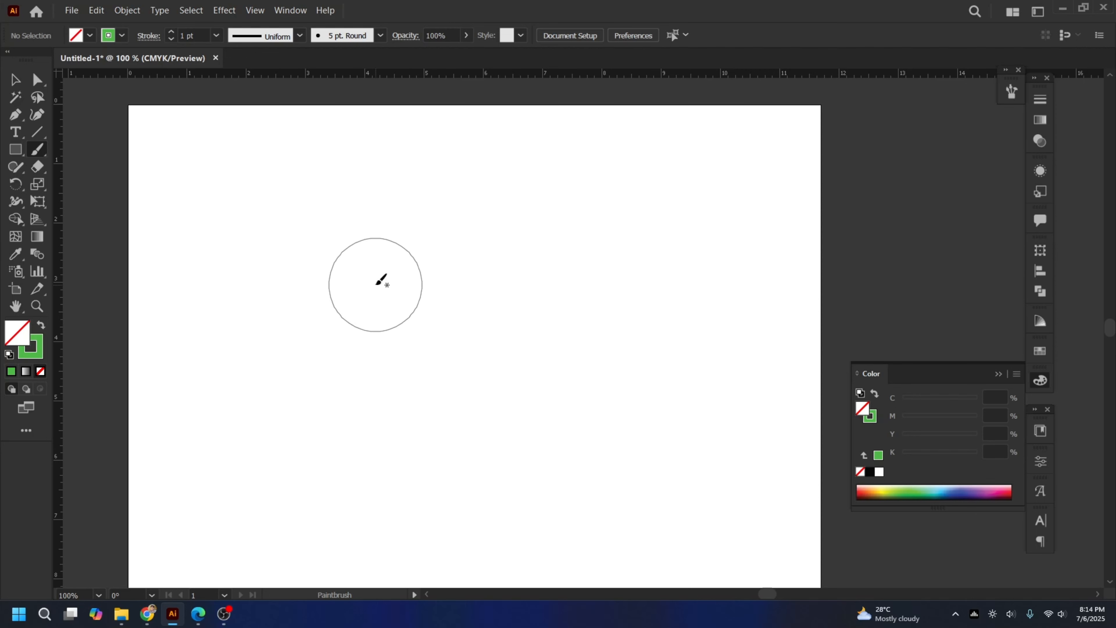
{"action": "left_click_drag", "start_coordinate": [401, 276], "coordinate": [404, 451]}
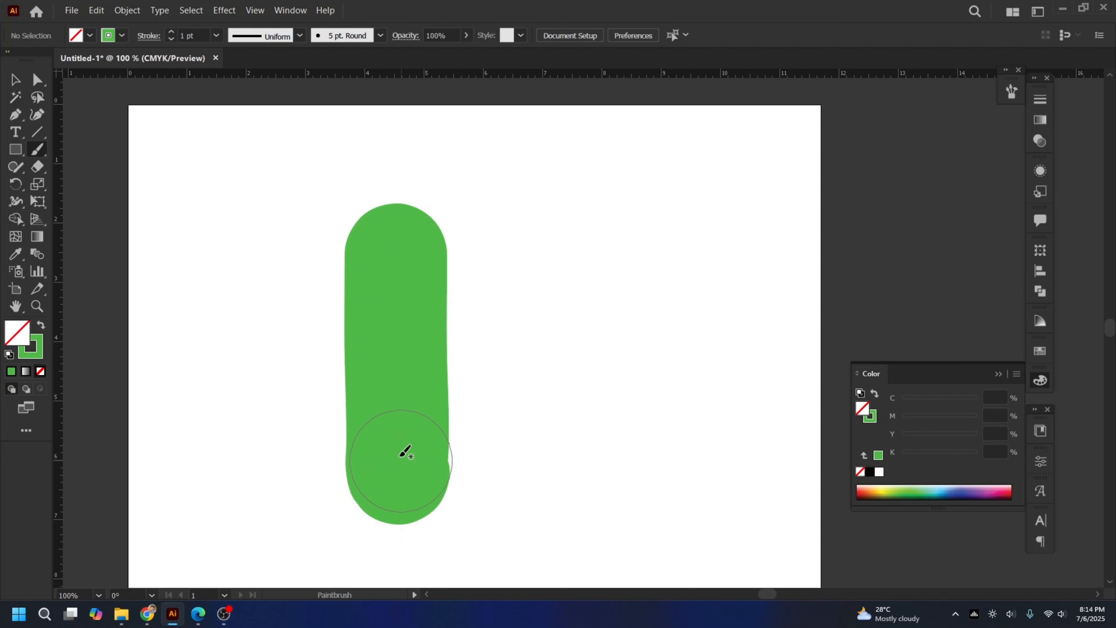
Step: Reduce the Paintbrush tip step by step to roughly a fifth of the thick stroke's width
{"action": "key", "text": "bracketleft"}
{"action": "key", "text": "bracketleft"}
{"action": "key", "text": "bracketleft"}
{"action": "key", "text": "bracketleft"}
{"action": "key", "text": "bracketleft"}
{"action": "key", "text": "bracketleft"}
{"action": "key", "text": "bracketleft"}
{"action": "key", "text": "bracketleft"}
{"action": "key", "text": "bracketleft"}
{"action": "key", "text": "bracketleft"}
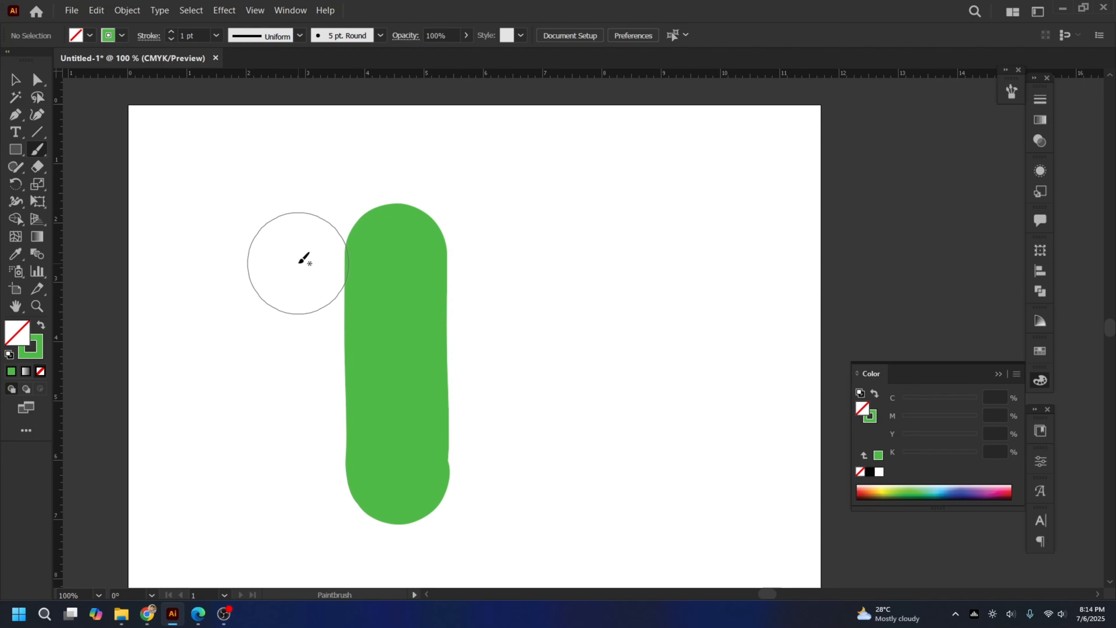
{"action": "key", "text": "bracketleft"}
{"action": "key", "text": "bracketleft"}
{"action": "key", "text": "bracketleft"}
{"action": "key", "text": "bracketleft"}
{"action": "key", "text": "bracketleft"}
{"action": "key", "text": "bracketleft"}
{"action": "key", "text": "bracketleft"}
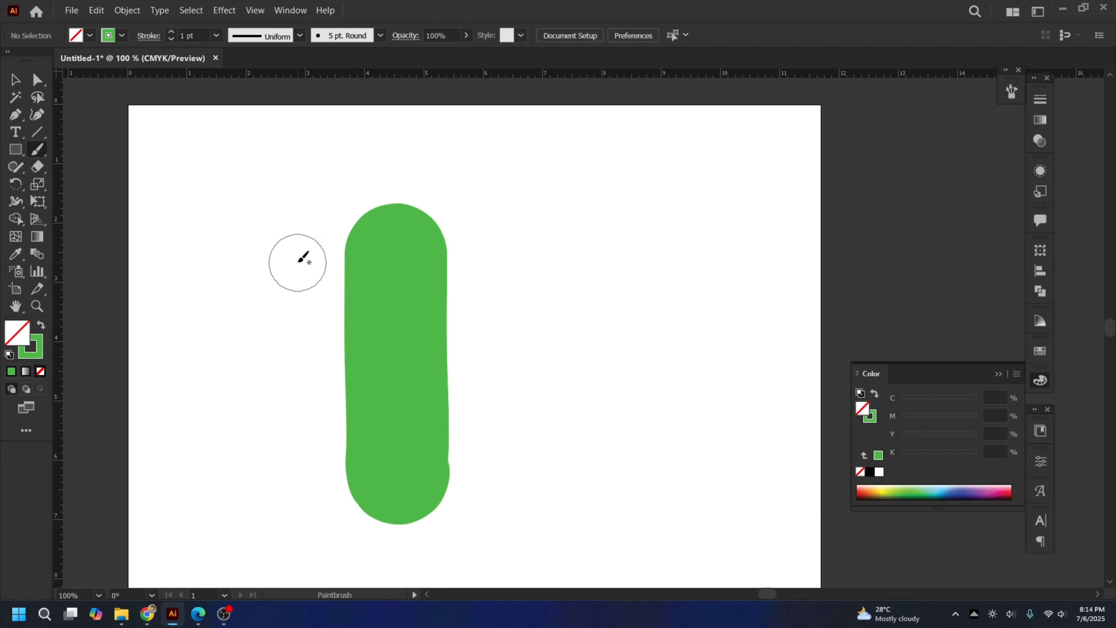
{"action": "key", "text": "bracketleft"}
{"action": "key", "text": "bracketleft"}
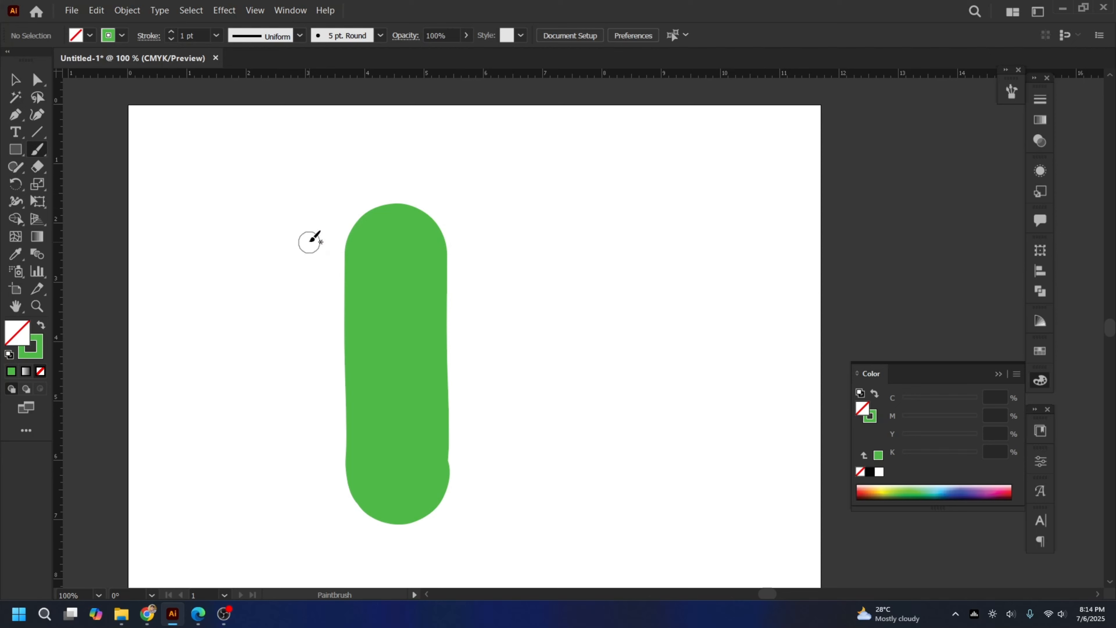
Step: Paint three thin vertical green strokes side by side, beside the thick stroke
{"action": "left_click_drag", "start_coordinate": [310, 239], "coordinate": [323, 461]}
{"action": "left_click_drag", "start_coordinate": [269, 229], "coordinate": [253, 457]}
{"action": "left_click_drag", "start_coordinate": [234, 207], "coordinate": [221, 472]}
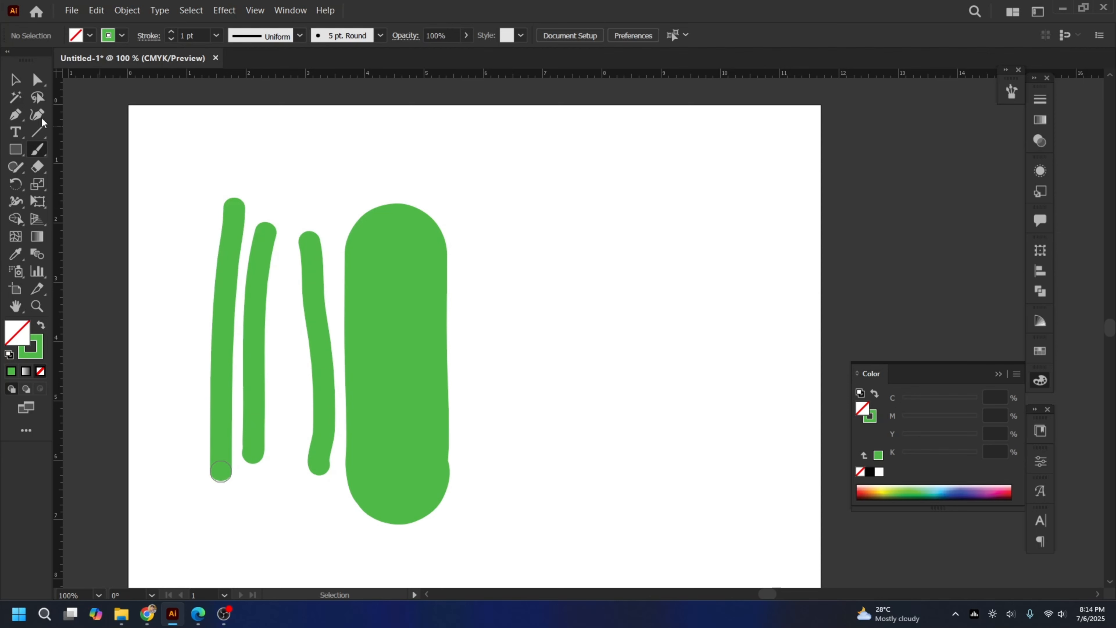
Step: Select all four vertical brush strokes and delete them
{"action": "left_click", "coordinate": [15, 79]}
{"action": "left_click_drag", "start_coordinate": [202, 166], "coordinate": [504, 512]}
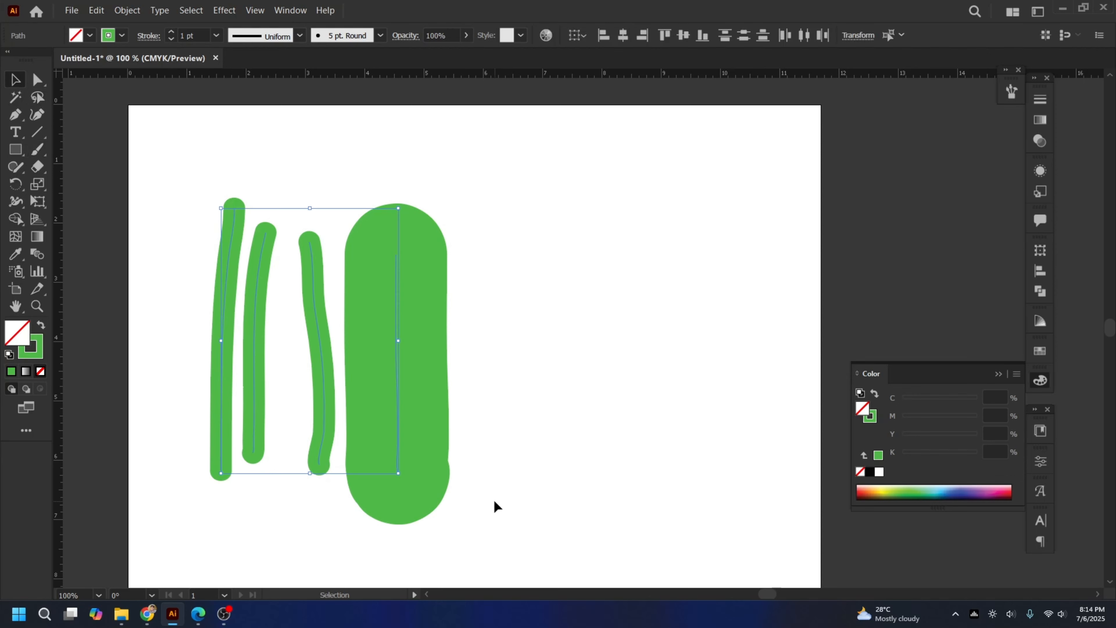
{"action": "key", "text": "Delete"}
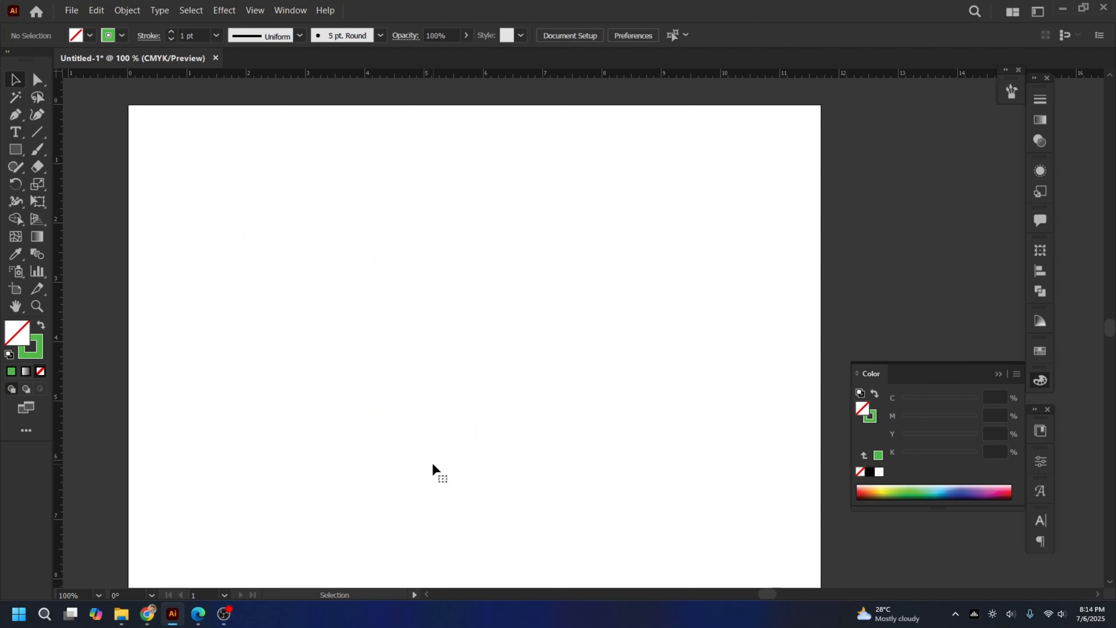
Step: Handwrite the Bengali word "আমি" in green Paintbrush strokes across the artboard, beginning with its long horizontal headline
{"action": "left_click", "coordinate": [38, 150]}
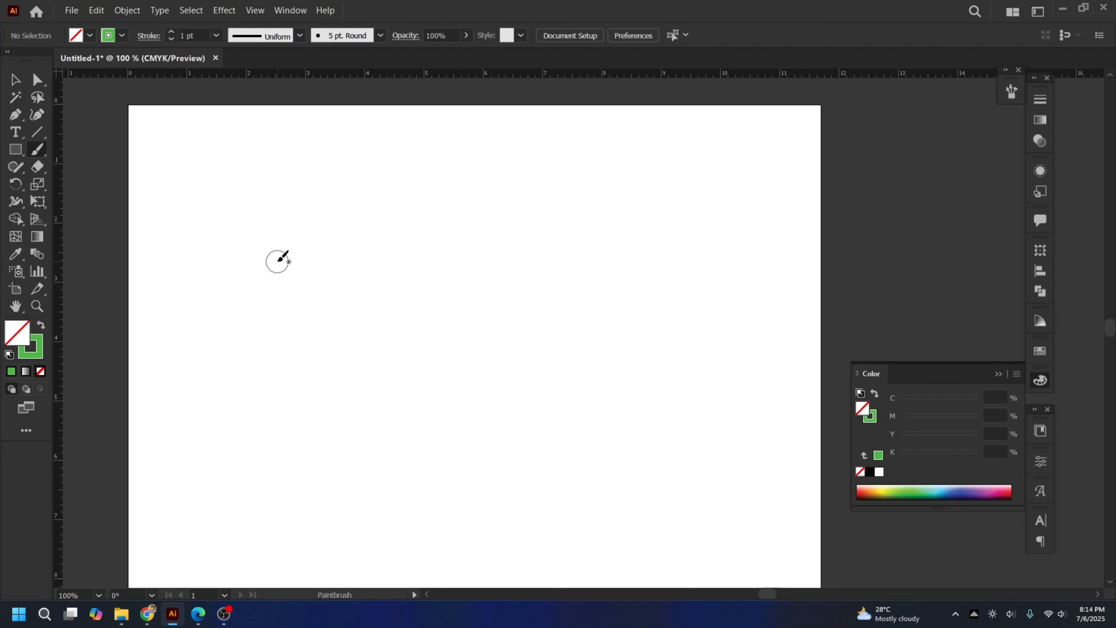
{"action": "left_click_drag", "start_coordinate": [277, 261], "coordinate": [699, 264]}
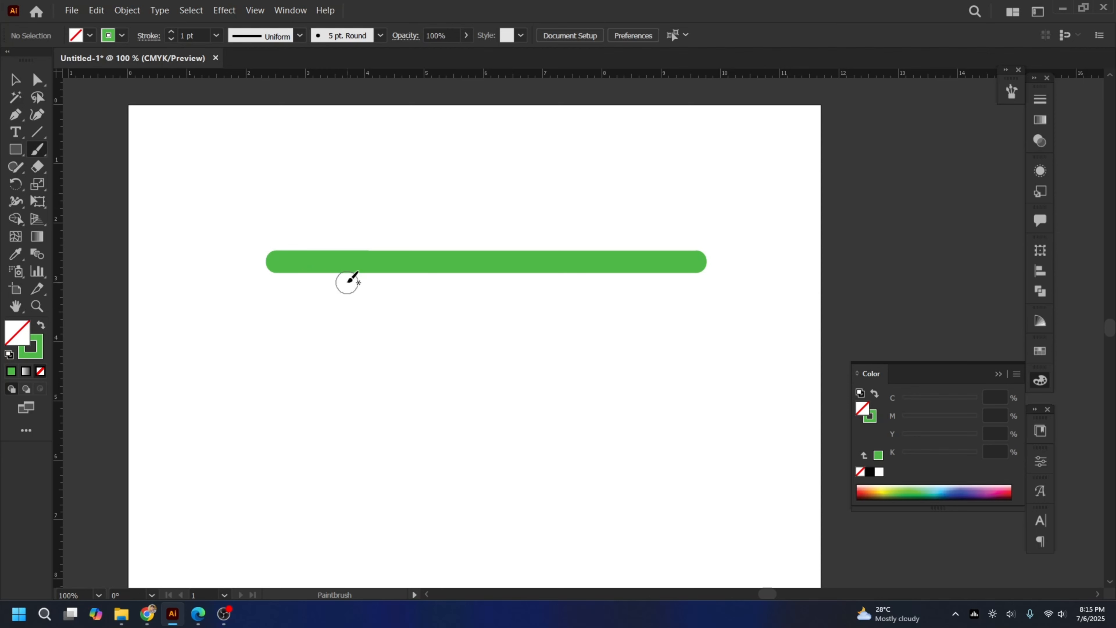
{"action": "mouse_move", "coordinate": [351, 279]}
{"action": "left_mouse_down"}
{"action": "mouse_move", "coordinate": [328, 295]}
{"action": "mouse_move", "coordinate": [331, 268]}
{"action": "mouse_move", "coordinate": [365, 278]}
{"action": "mouse_move", "coordinate": [383, 331]}
{"action": "mouse_move", "coordinate": [387, 412]}
{"action": "mouse_move", "coordinate": [356, 437]}
{"action": "mouse_move", "coordinate": [259, 396]}
{"action": "mouse_move", "coordinate": [239, 265]}
{"action": "left_mouse_up"}
{"action": "left_click_drag", "start_coordinate": [378, 387], "coordinate": [462, 275]}
{"action": "left_click_drag", "start_coordinate": [514, 275], "coordinate": [527, 458]}
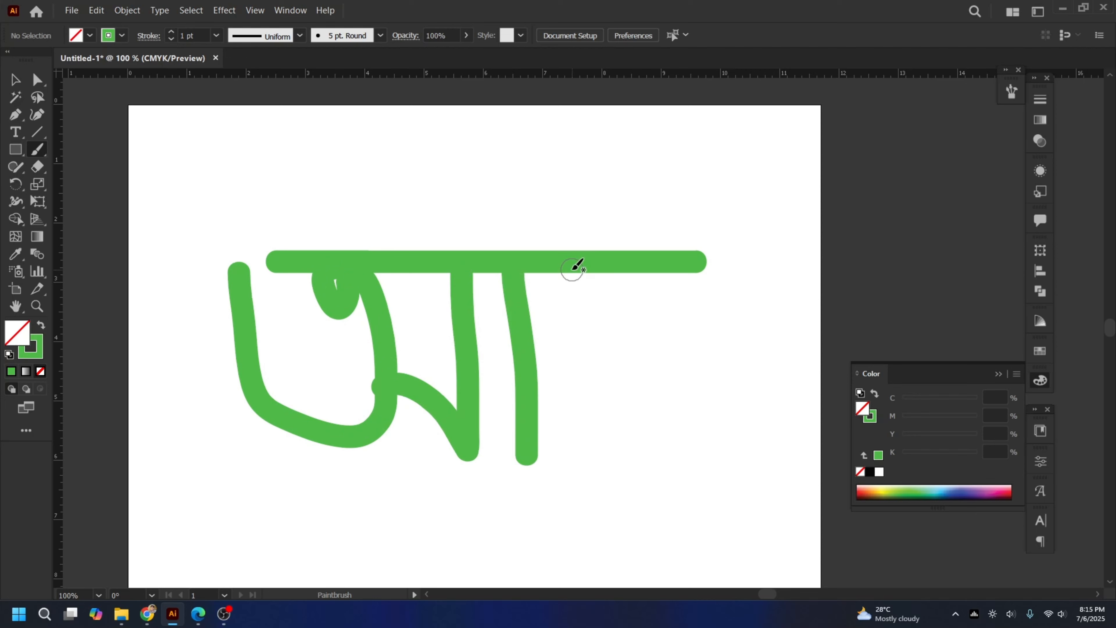
{"action": "mouse_move", "coordinate": [577, 266]}
{"action": "left_mouse_down"}
{"action": "mouse_move", "coordinate": [592, 458]}
{"action": "mouse_move", "coordinate": [575, 228]}
{"action": "mouse_move", "coordinate": [602, 143]}
{"action": "mouse_move", "coordinate": [748, 172]}
{"action": "mouse_move", "coordinate": [796, 266]}
{"action": "left_mouse_up"}
{"action": "mouse_move", "coordinate": [645, 261]}
{"action": "left_mouse_down"}
{"action": "mouse_move", "coordinate": [693, 363]}
{"action": "mouse_move", "coordinate": [662, 456]}
{"action": "mouse_move", "coordinate": [648, 412]}
{"action": "mouse_move", "coordinate": [772, 429]}
{"action": "mouse_move", "coordinate": [796, 462]}
{"action": "mouse_move", "coordinate": [795, 263]}
{"action": "left_mouse_up"}
{"action": "left_click_drag", "start_coordinate": [684, 262], "coordinate": [859, 257]}
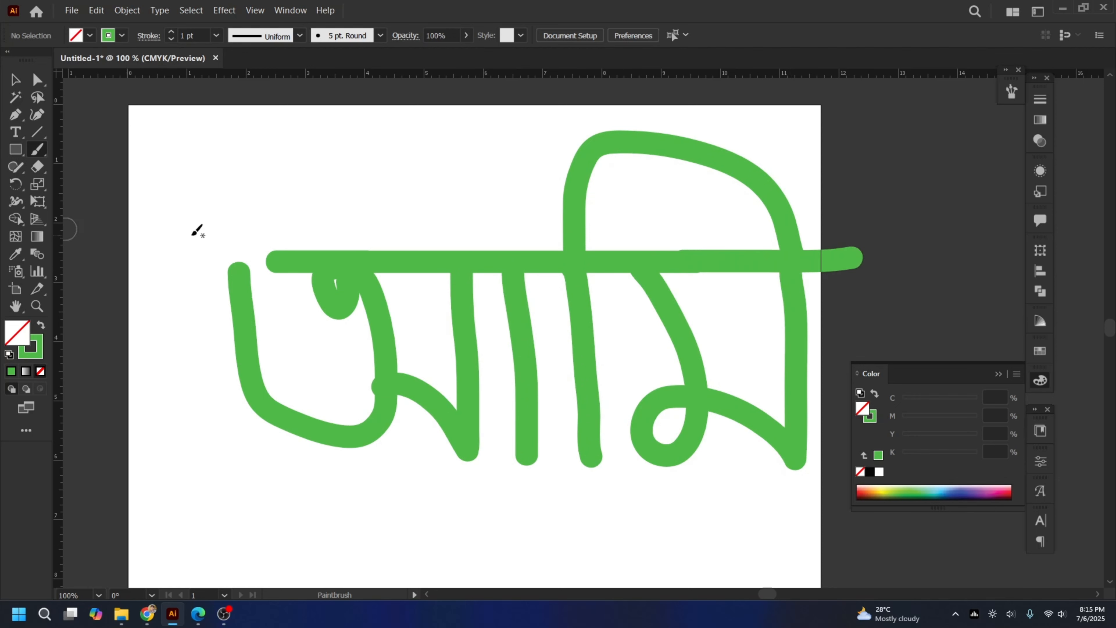
Step: Select the whole handwritten word, scale it down to about two thirds and place it in the lower part of the artboard
{"action": "left_click", "coordinate": [15, 79]}
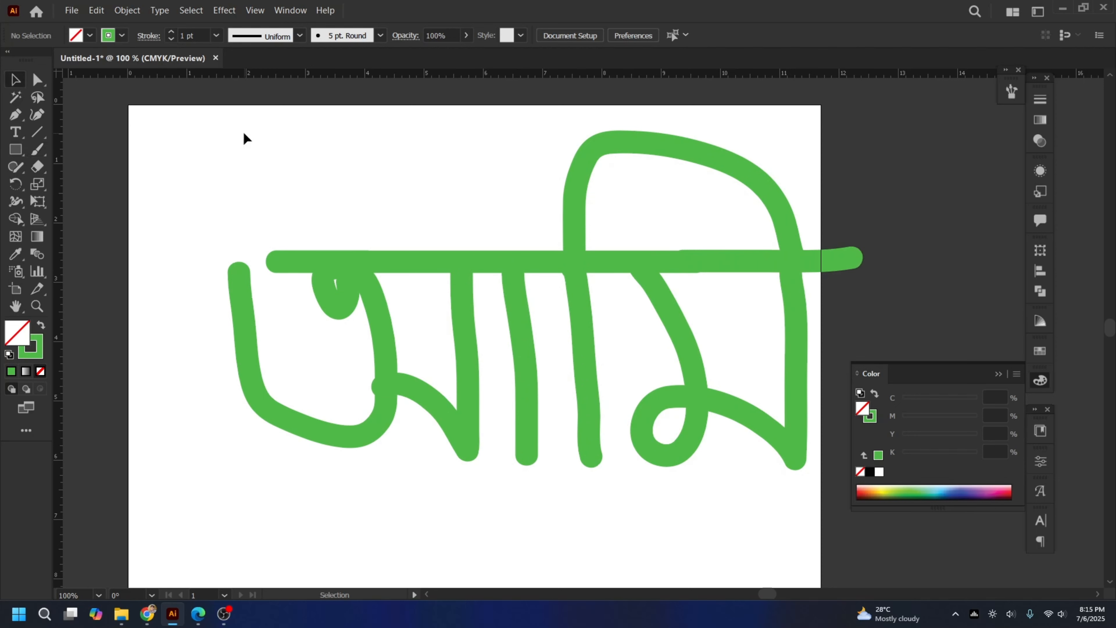
{"action": "left_click_drag", "start_coordinate": [228, 154], "coordinate": [804, 509]}
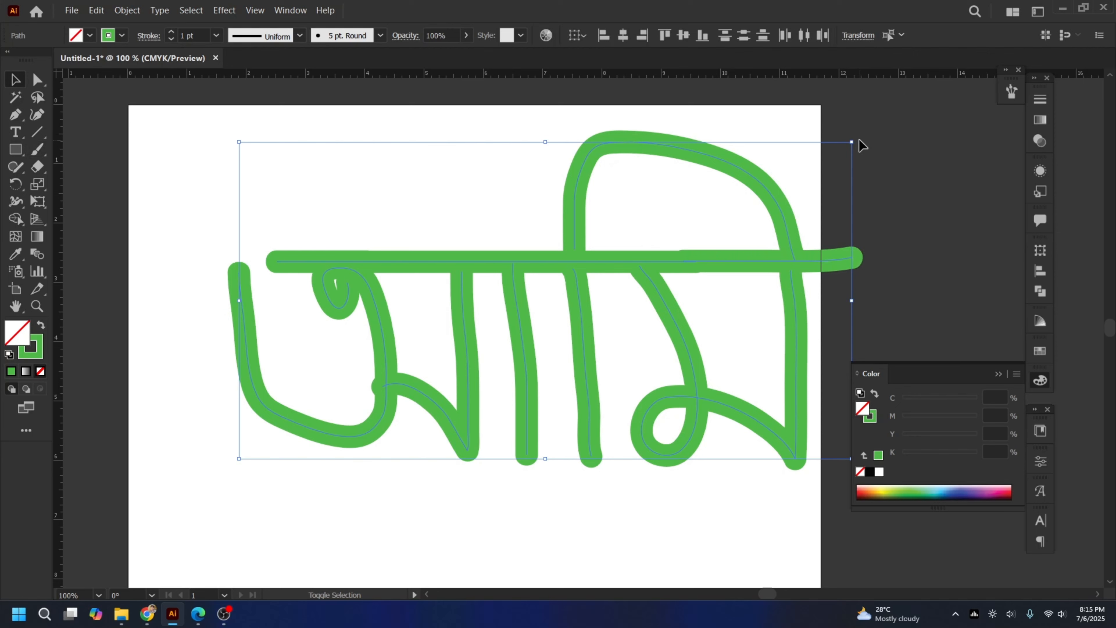
{"action": "left_click_drag", "start_coordinate": [853, 145], "coordinate": [765, 253]}
{"action": "left_click_drag", "start_coordinate": [542, 413], "coordinate": [501, 491]}
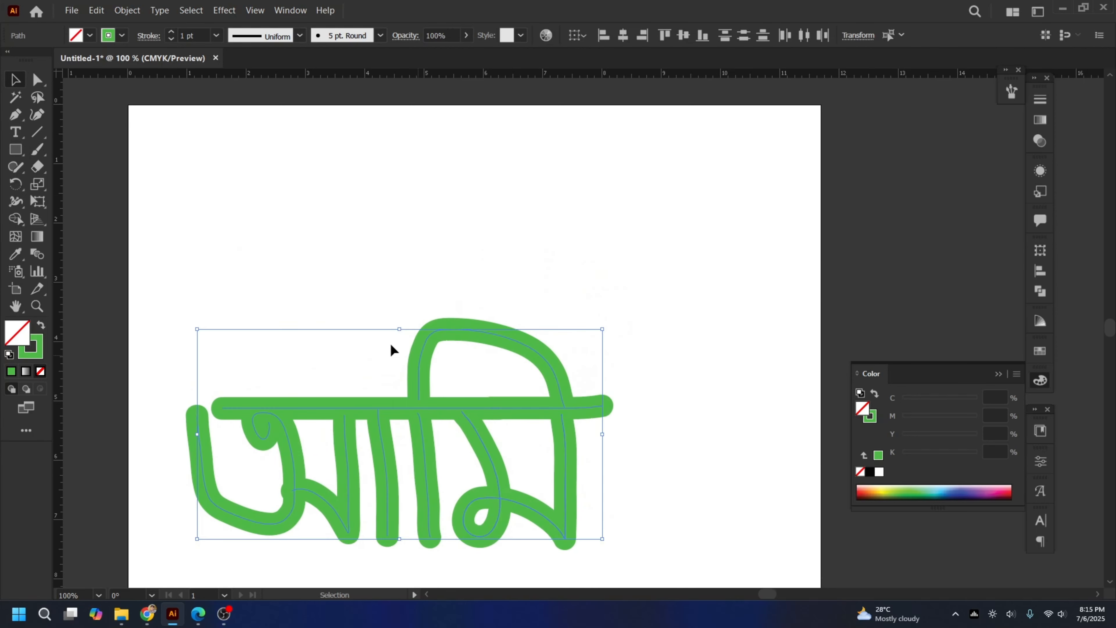
Step: Deselect the word and select its individual brush strokes one after another
{"action": "left_click", "coordinate": [259, 296]}
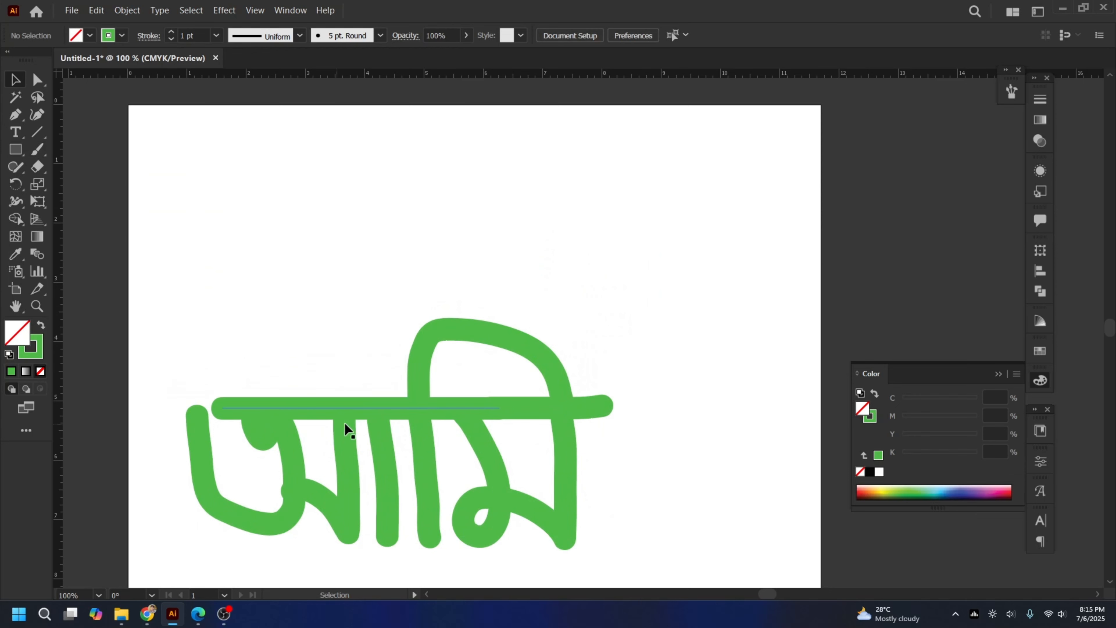
{"action": "left_click", "coordinate": [269, 444]}
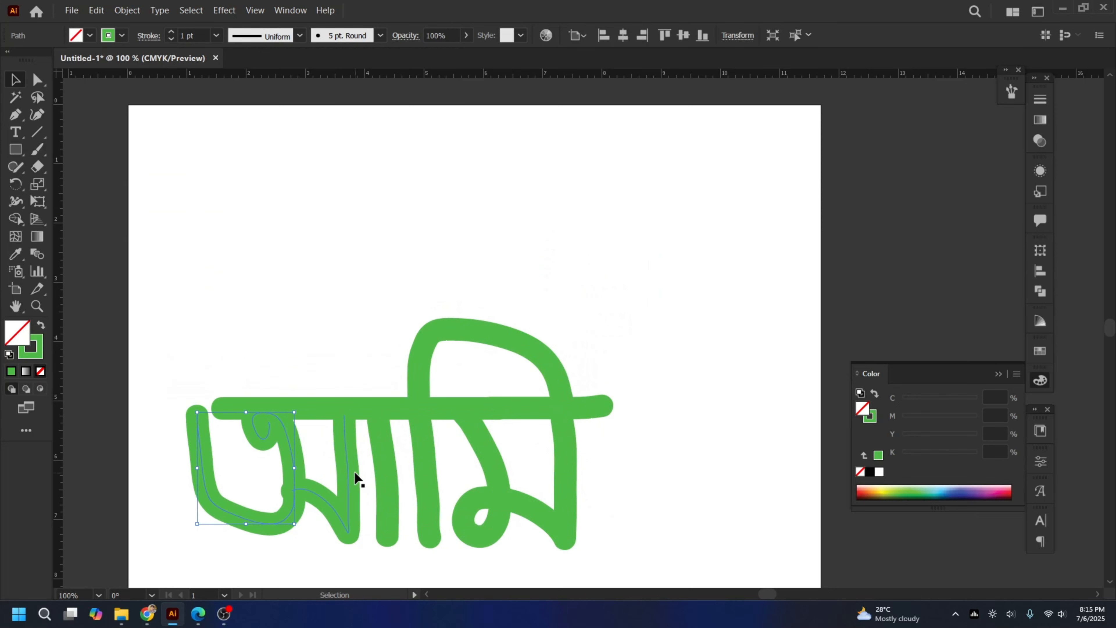
{"action": "left_click", "coordinate": [382, 443]}
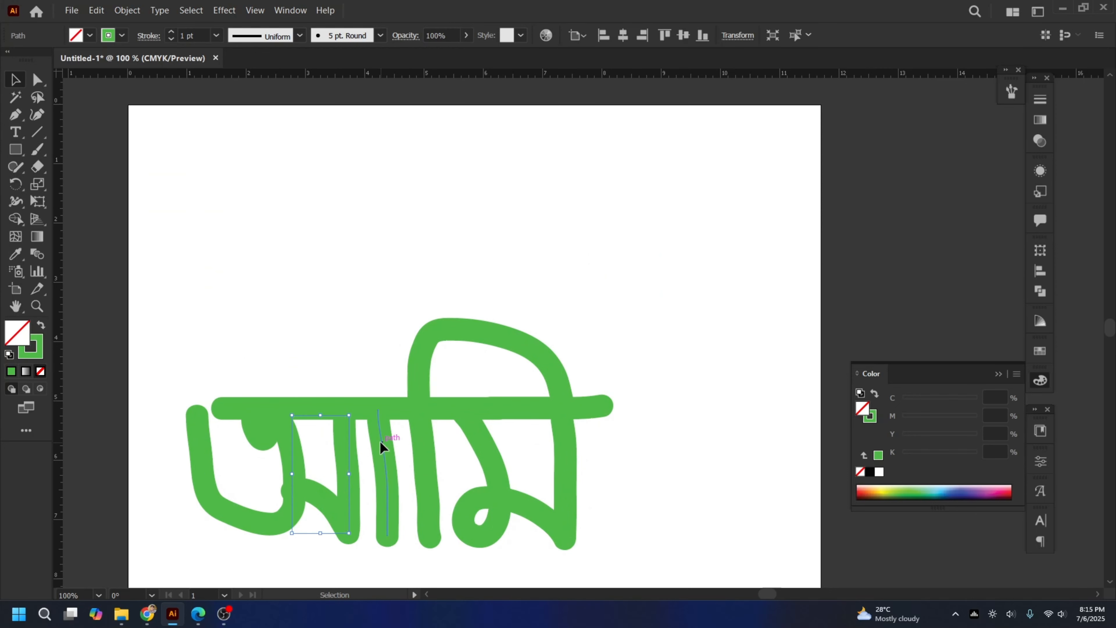
Step: Shift the Paintbrush tool's Fidelity option toward Smooth and apply it
{"action": "left_click", "coordinate": [38, 151]}
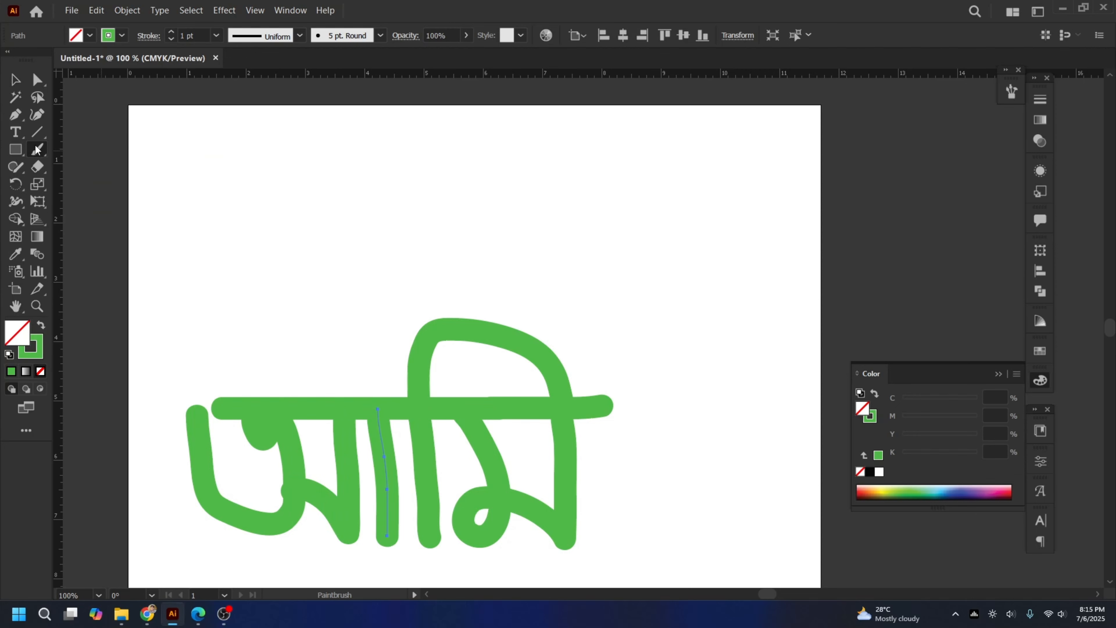
{"action": "double_click", "coordinate": [37, 151]}
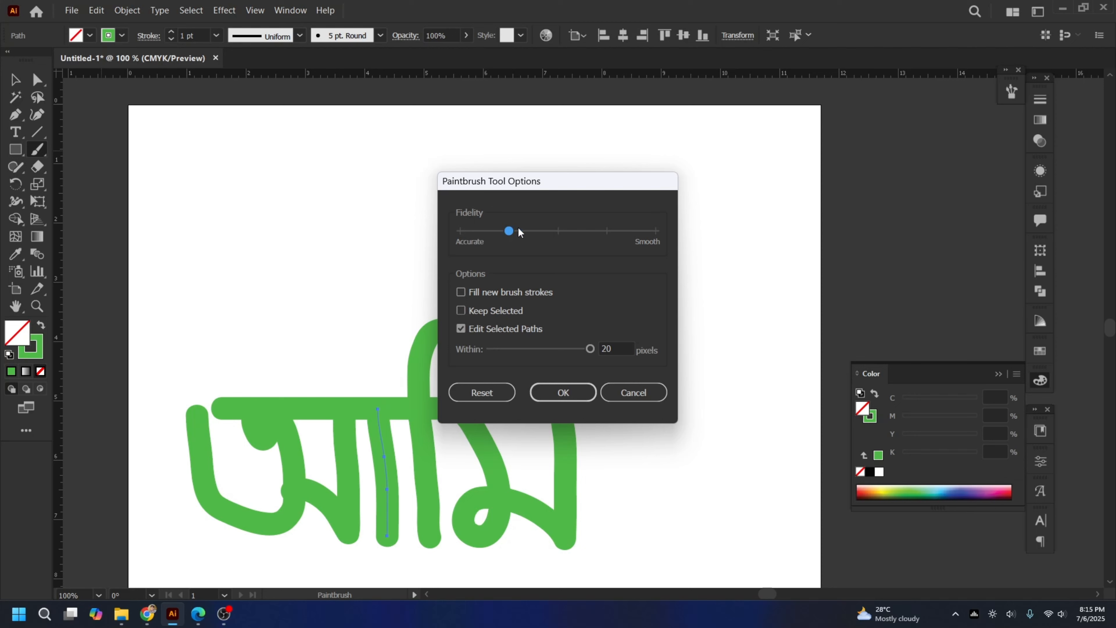
{"action": "left_click_drag", "start_coordinate": [518, 236], "coordinate": [592, 235]}
{"action": "left_click", "coordinate": [563, 392]}
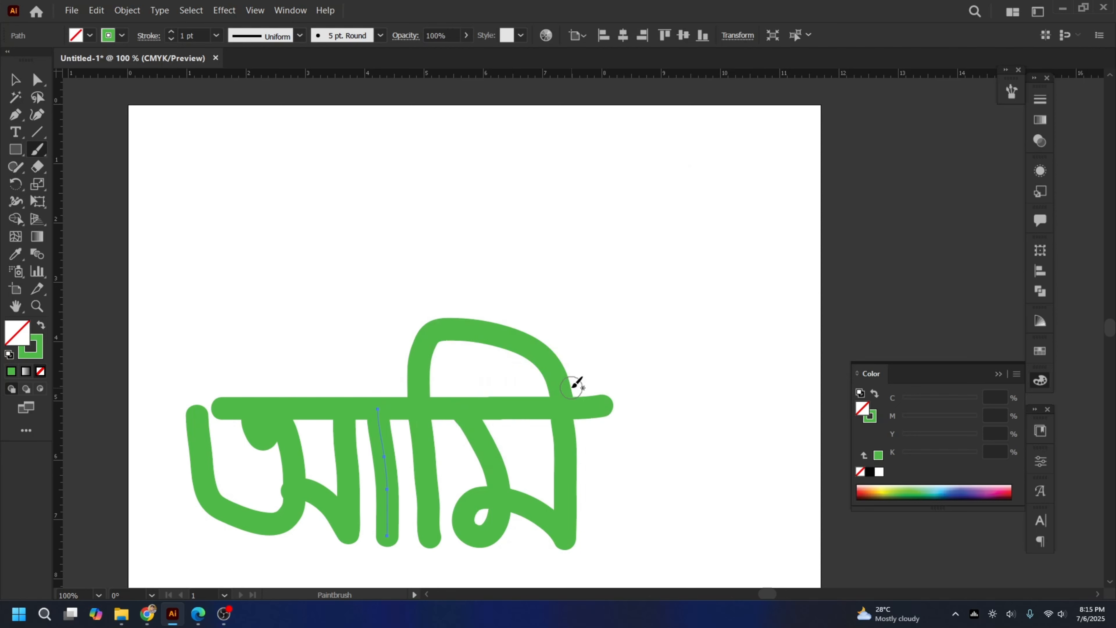
Step: Deselect everything and handwrite "আমি" a second time with the Paintbrush in the free area above the first word
{"action": "left_click", "coordinate": [15, 79]}
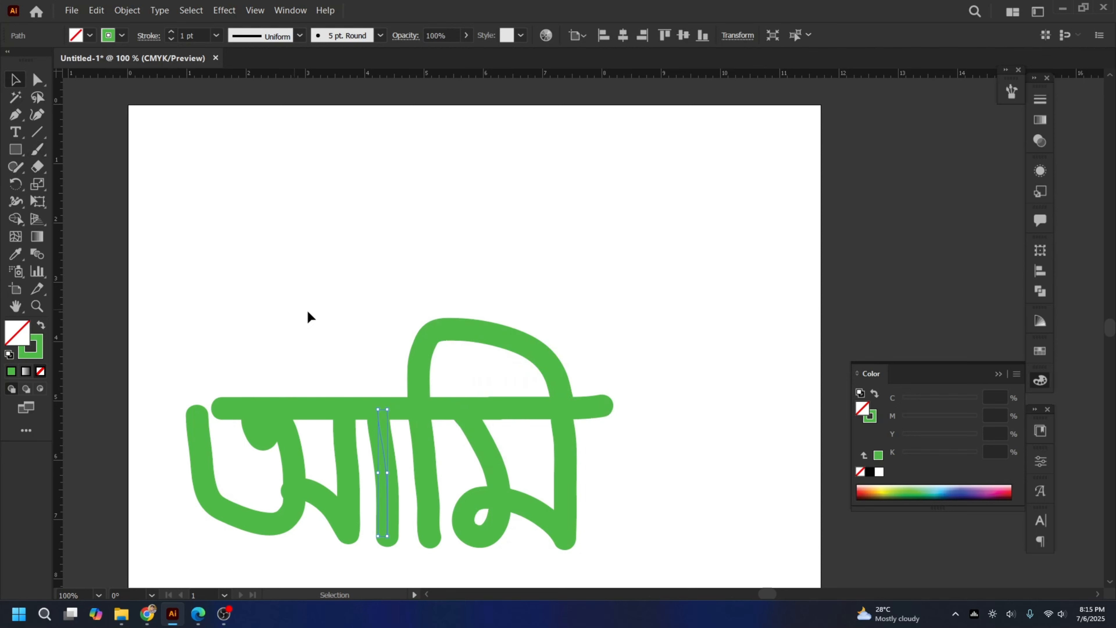
{"action": "left_click", "coordinate": [309, 316]}
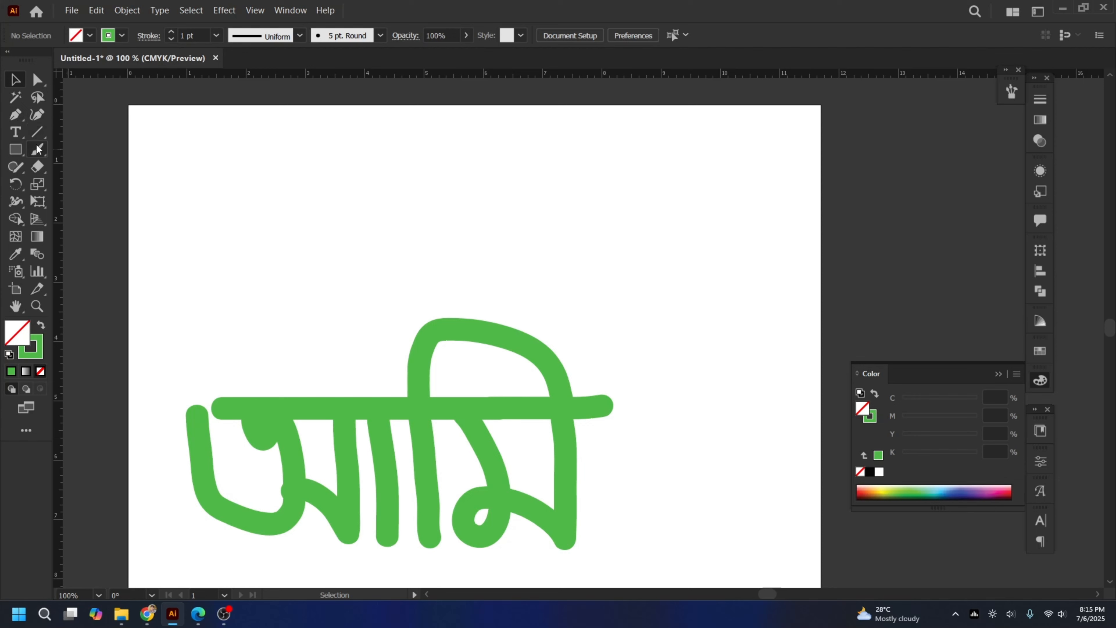
{"action": "left_click", "coordinate": [38, 152]}
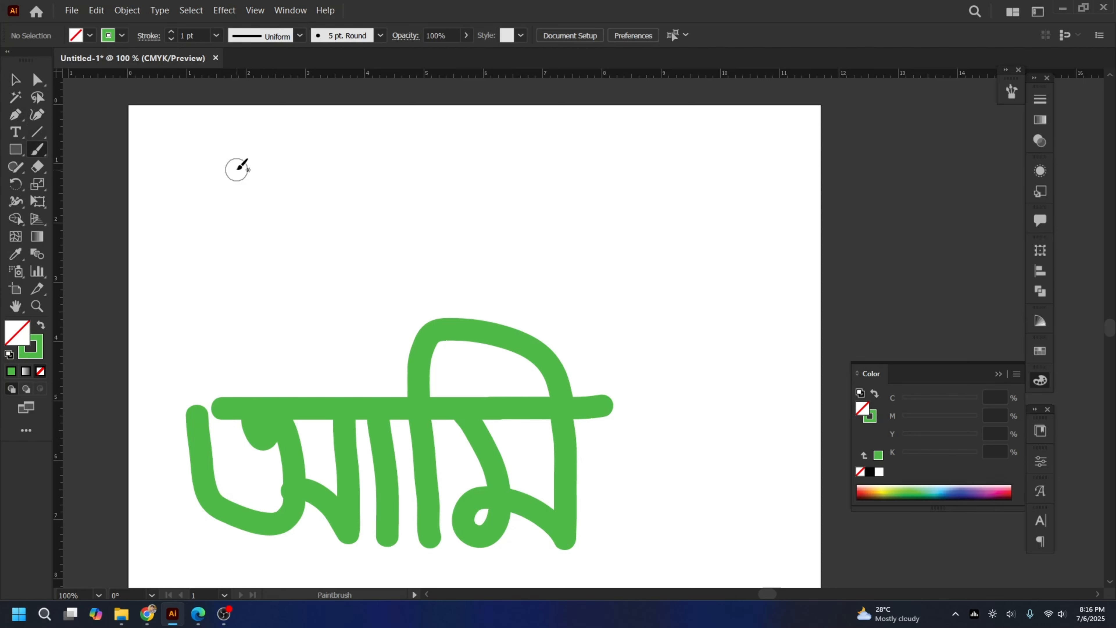
{"action": "left_click_drag", "start_coordinate": [237, 170], "coordinate": [693, 169]}
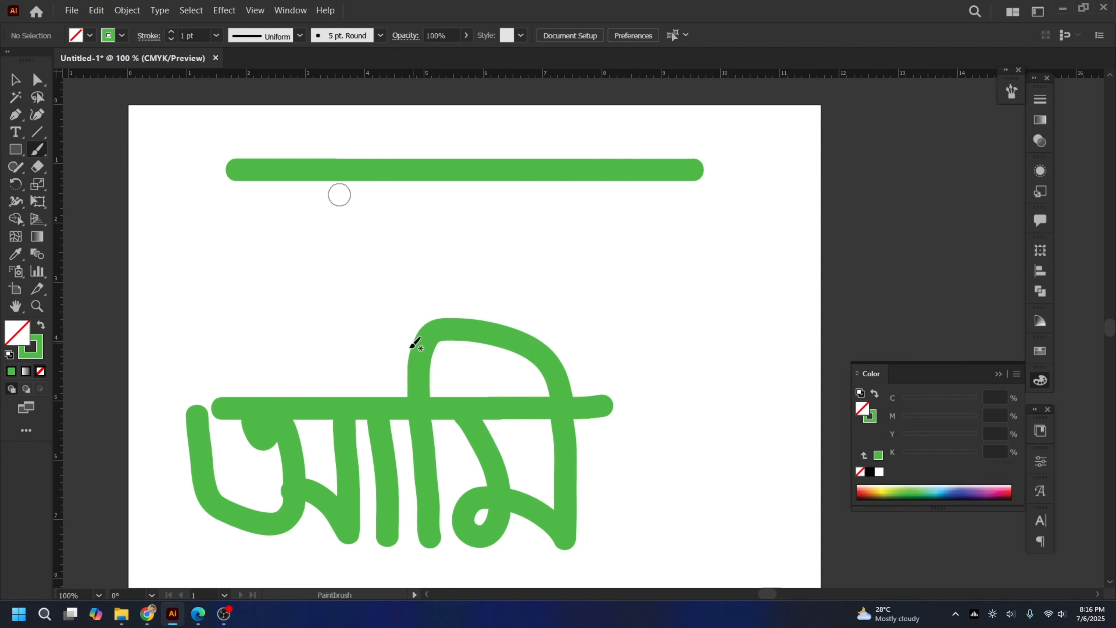
{"action": "mouse_move", "coordinate": [325, 201]}
{"action": "left_mouse_down"}
{"action": "mouse_move", "coordinate": [307, 194]}
{"action": "mouse_move", "coordinate": [362, 291]}
{"action": "mouse_move", "coordinate": [224, 182]}
{"action": "left_mouse_up"}
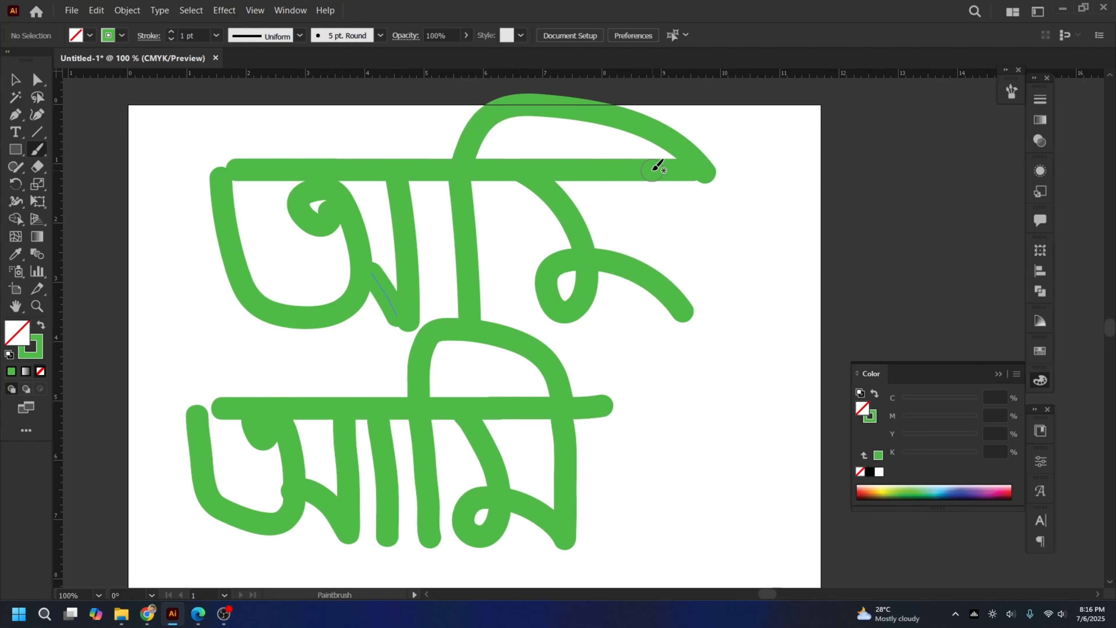
{"action": "left_click_drag", "start_coordinate": [653, 169], "coordinate": [681, 308]}
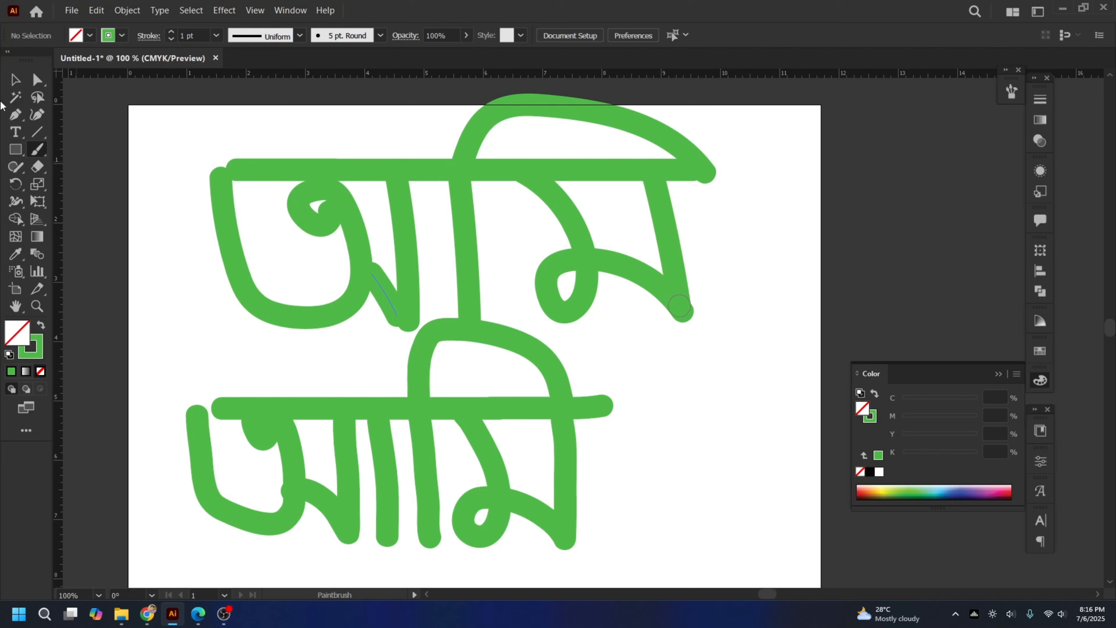
Step: Delete both handwritten words, including the leftover strokes, to clear the artboard
{"action": "left_click", "coordinate": [15, 80]}
{"action": "mouse_move", "coordinate": [742, 174]}
{"action": "left_mouse_down"}
{"action": "mouse_move", "coordinate": [621, 325]}
{"action": "mouse_move", "coordinate": [251, 485]}
{"action": "mouse_move", "coordinate": [272, 484]}
{"action": "left_mouse_up"}
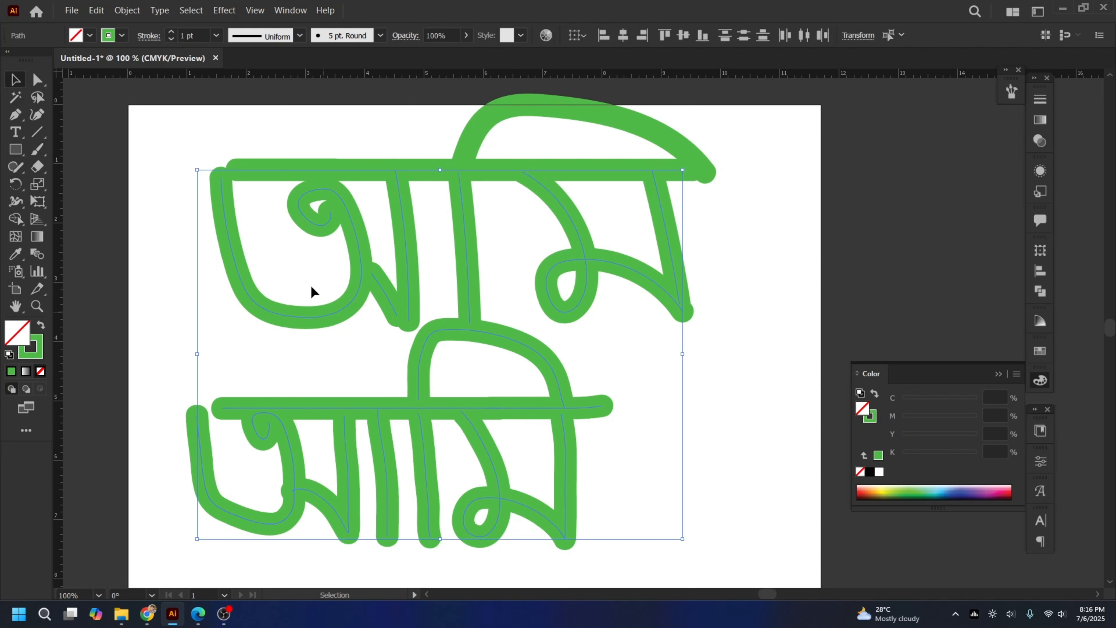
{"action": "key", "text": "Delete"}
{"action": "mouse_move", "coordinate": [368, 125]}
{"action": "left_mouse_down"}
{"action": "mouse_move", "coordinate": [418, 154]}
{"action": "mouse_move", "coordinate": [734, 242]}
{"action": "left_mouse_up"}
{"action": "key", "text": "Delete"}
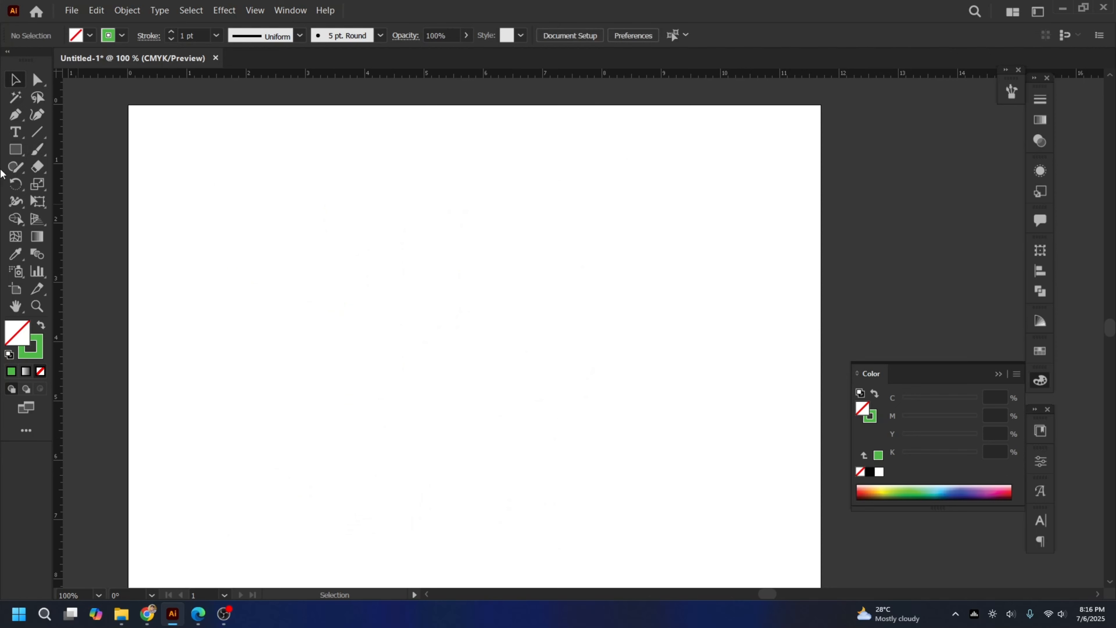
Step: Activate the Paintbrush tool, show the Brushes panel, float it over the artboard and lengthen it to list all its brushes
{"action": "left_click", "coordinate": [38, 151]}
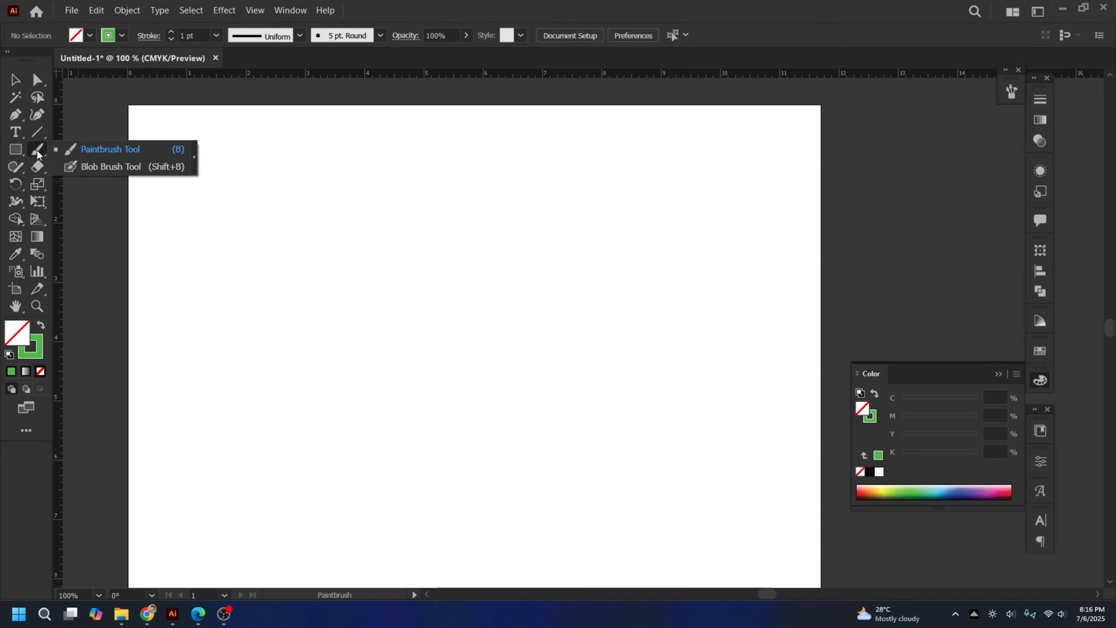
{"action": "left_click", "coordinate": [38, 151]}
{"action": "left_click", "coordinate": [75, 152]}
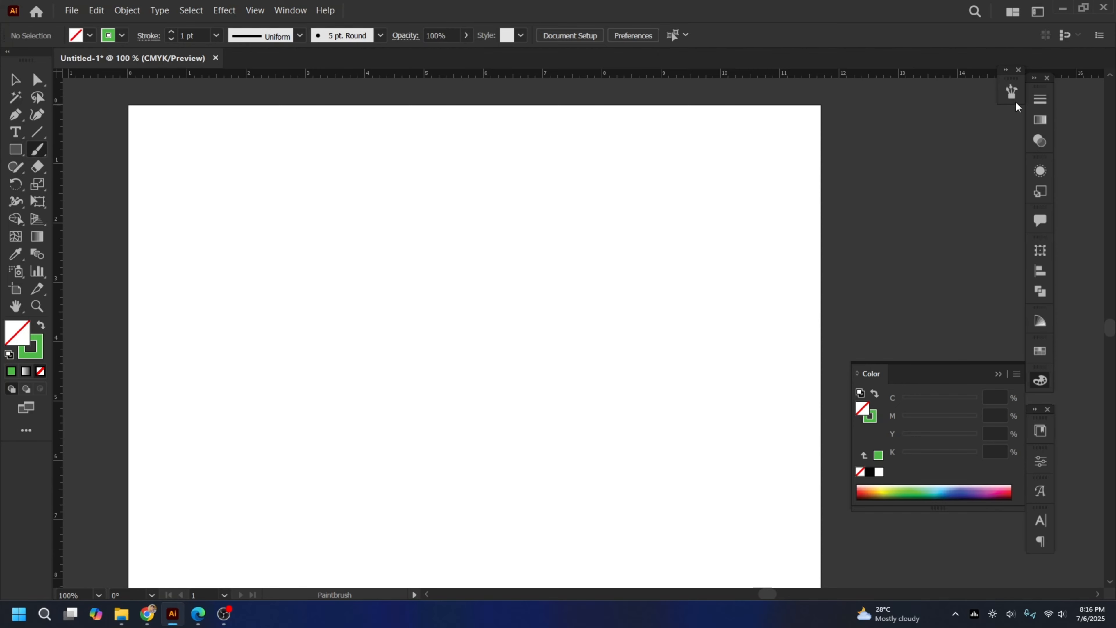
{"action": "left_click", "coordinate": [291, 10]}
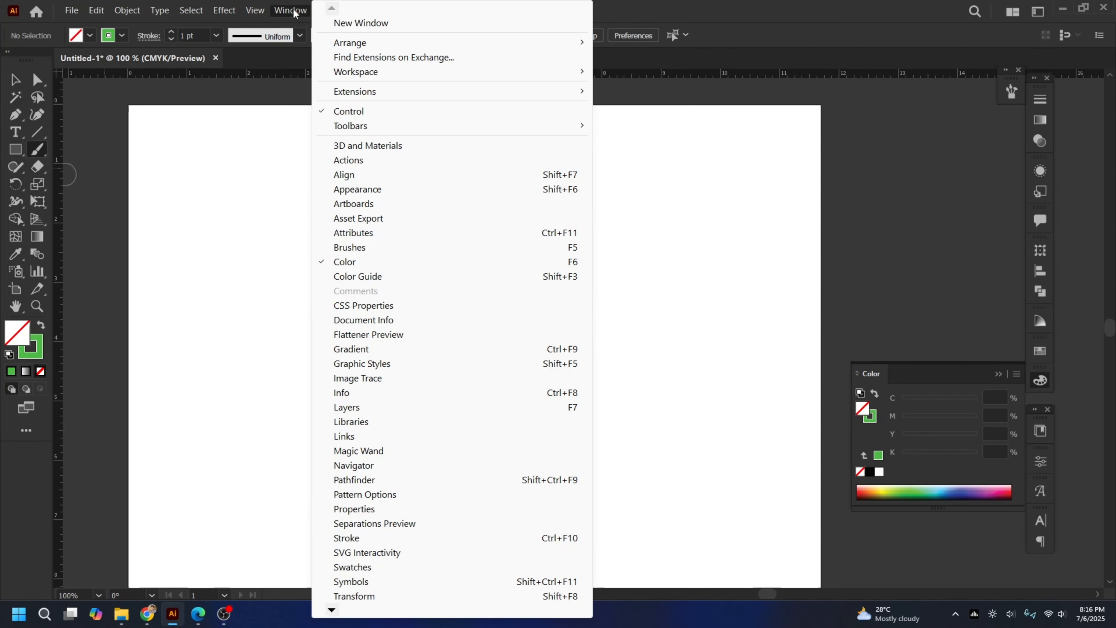
{"action": "left_click", "coordinate": [371, 254]}
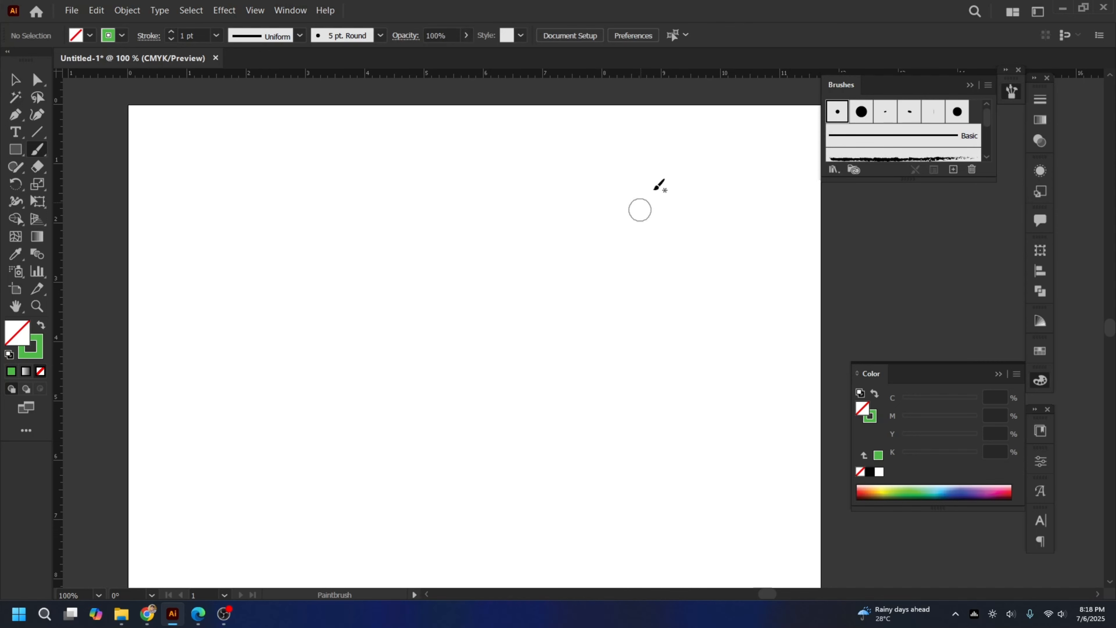
{"action": "mouse_move", "coordinate": [902, 84]}
{"action": "left_mouse_down"}
{"action": "mouse_move", "coordinate": [908, 214]}
{"action": "mouse_move", "coordinate": [881, 136]}
{"action": "mouse_move", "coordinate": [659, 301]}
{"action": "mouse_move", "coordinate": [688, 116]}
{"action": "mouse_move", "coordinate": [726, 146]}
{"action": "mouse_move", "coordinate": [713, 132]}
{"action": "left_mouse_up"}
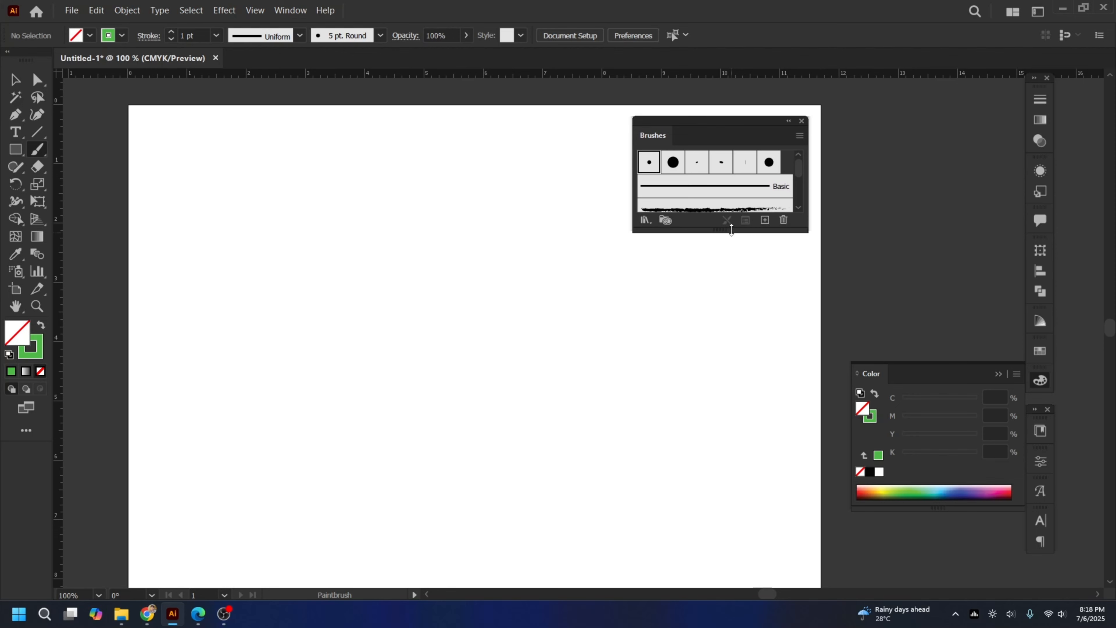
{"action": "mouse_move", "coordinate": [732, 230]}
{"action": "left_mouse_down"}
{"action": "mouse_move", "coordinate": [740, 449]}
{"action": "mouse_move", "coordinate": [757, 381]}
{"action": "left_mouse_up"}
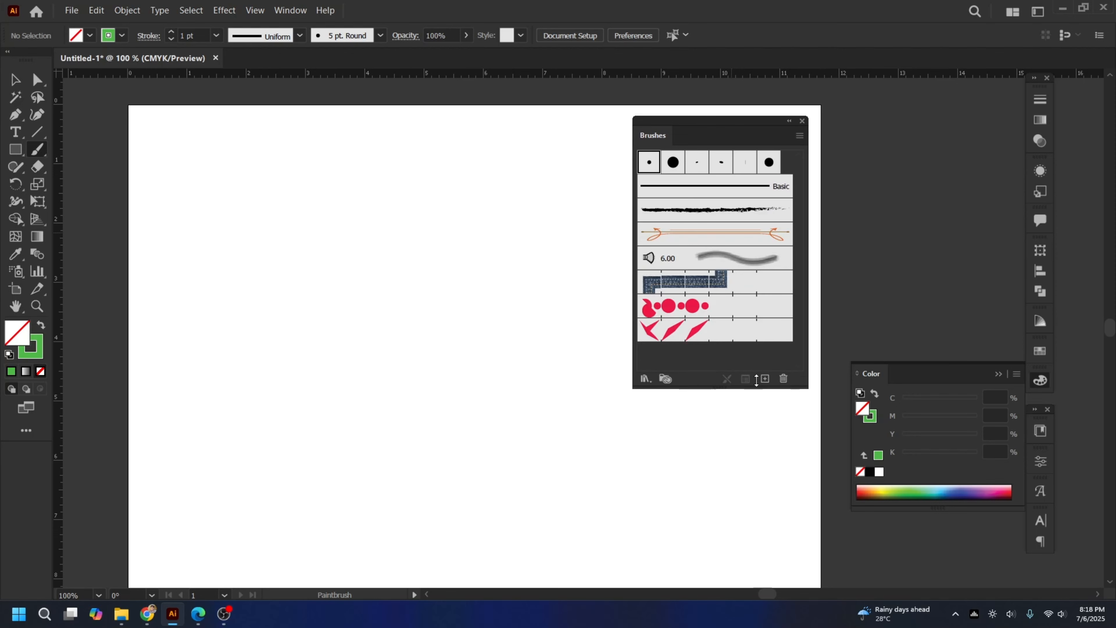
Step: Move the Brushes panel beside the artboard's free area and paint one horizontal stroke each with the 5 pt. Round and 15 pt. Round brushes
{"action": "mouse_move", "coordinate": [724, 119]}
{"action": "left_mouse_down"}
{"action": "mouse_move", "coordinate": [880, 126]}
{"action": "mouse_move", "coordinate": [853, 111]}
{"action": "left_mouse_up"}
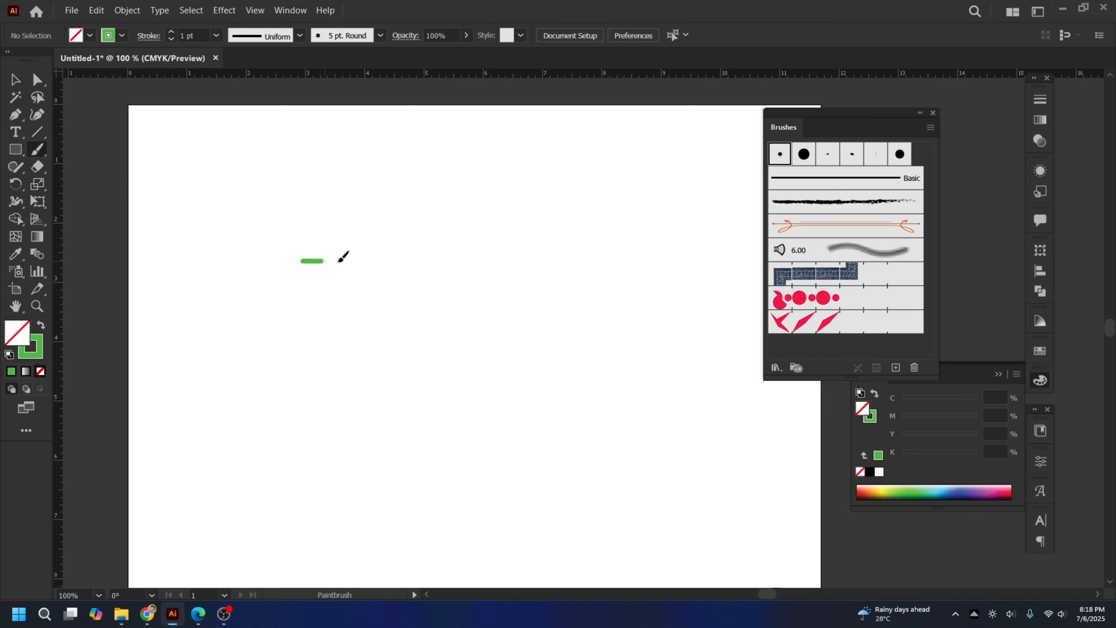
{"action": "left_click_drag", "start_coordinate": [339, 261], "coordinate": [630, 261]}
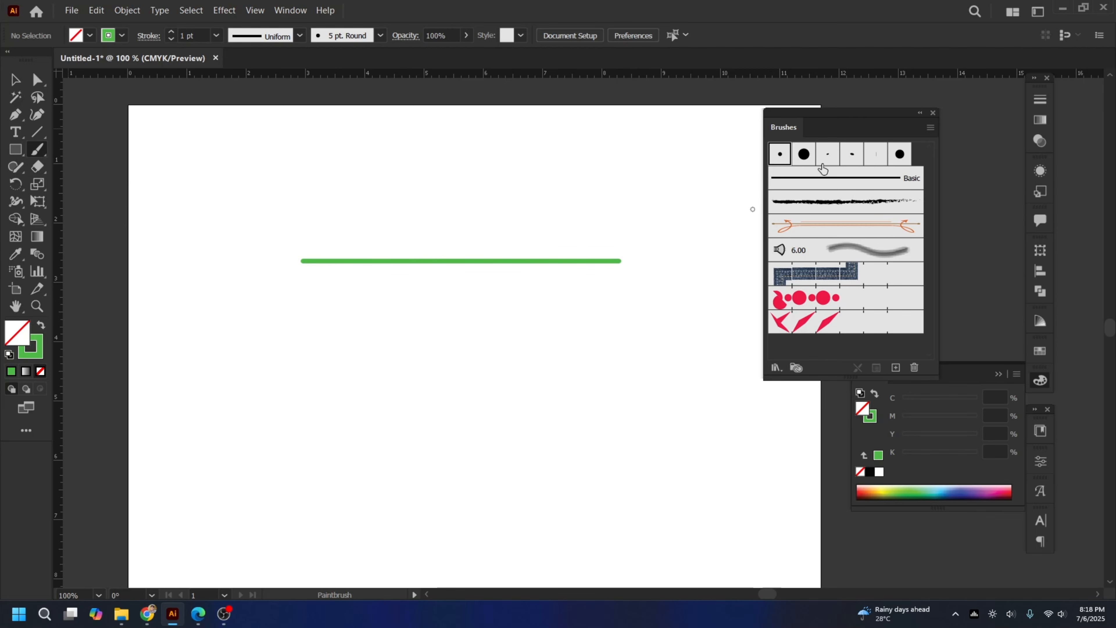
{"action": "left_click", "coordinate": [804, 156]}
{"action": "left_click_drag", "start_coordinate": [300, 297], "coordinate": [374, 224]}
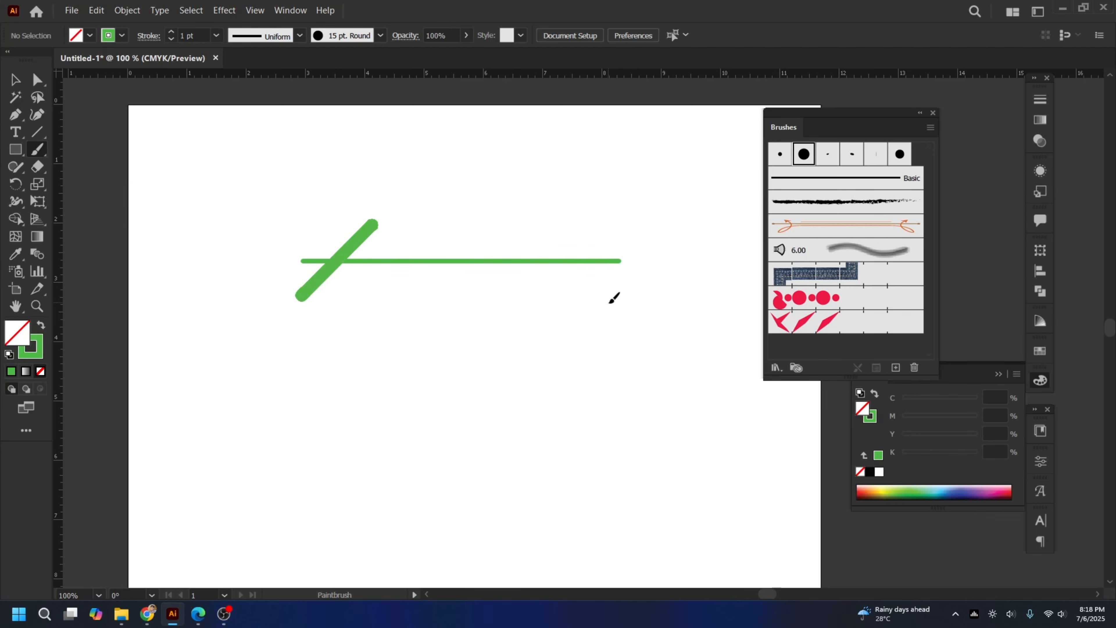
{"action": "key", "text": "ctrl+z"}
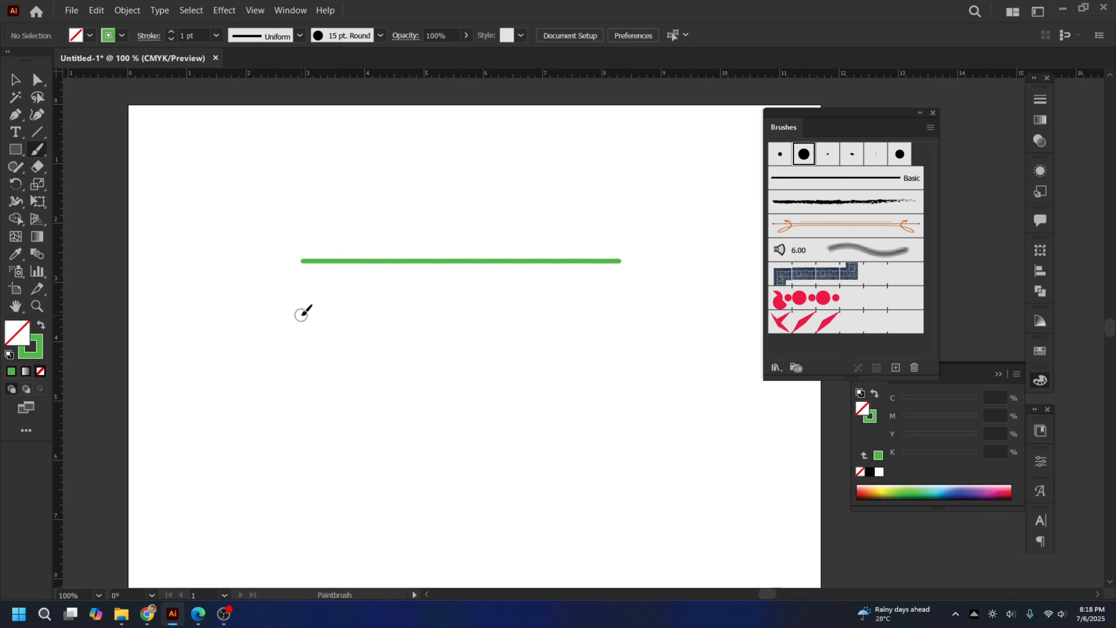
{"action": "left_click_drag", "start_coordinate": [301, 314], "coordinate": [673, 356]}
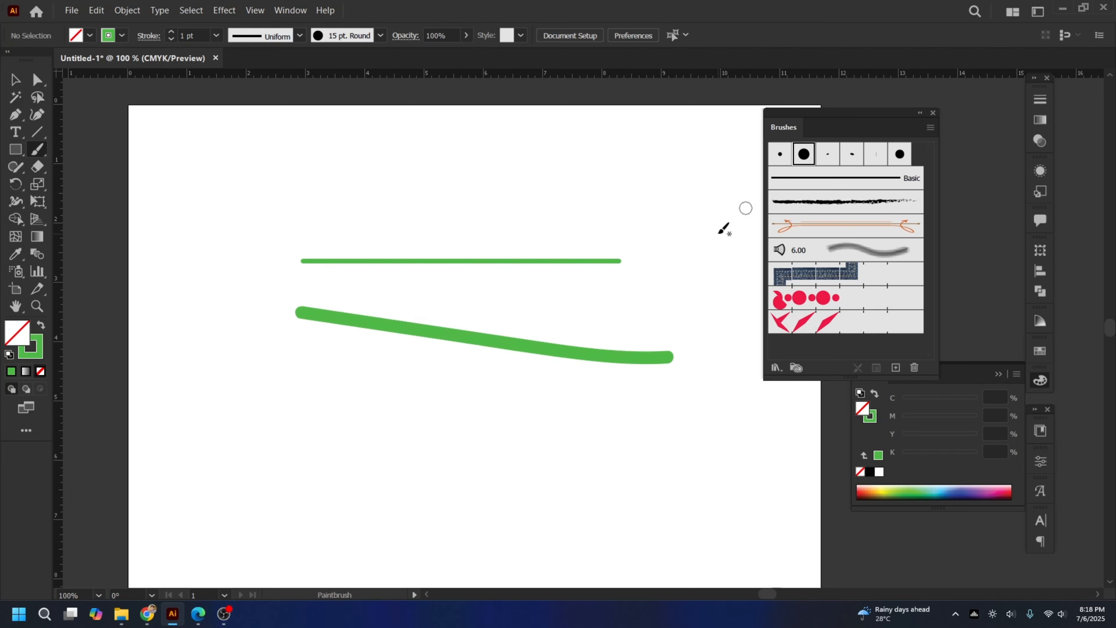
{"action": "key", "text": "ctrl+z"}
{"action": "mouse_move", "coordinate": [286, 301]}
{"action": "left_mouse_down"}
{"action": "mouse_move", "coordinate": [465, 322]}
{"action": "mouse_move", "coordinate": [624, 325]}
{"action": "left_mouse_up"}
Step: Paint sample strokes with the 3 pt. Oval and 5 pt. Oval brushes below the others, and a curved one with the 5 pt. Flat brush
{"action": "left_click", "coordinate": [833, 154]}
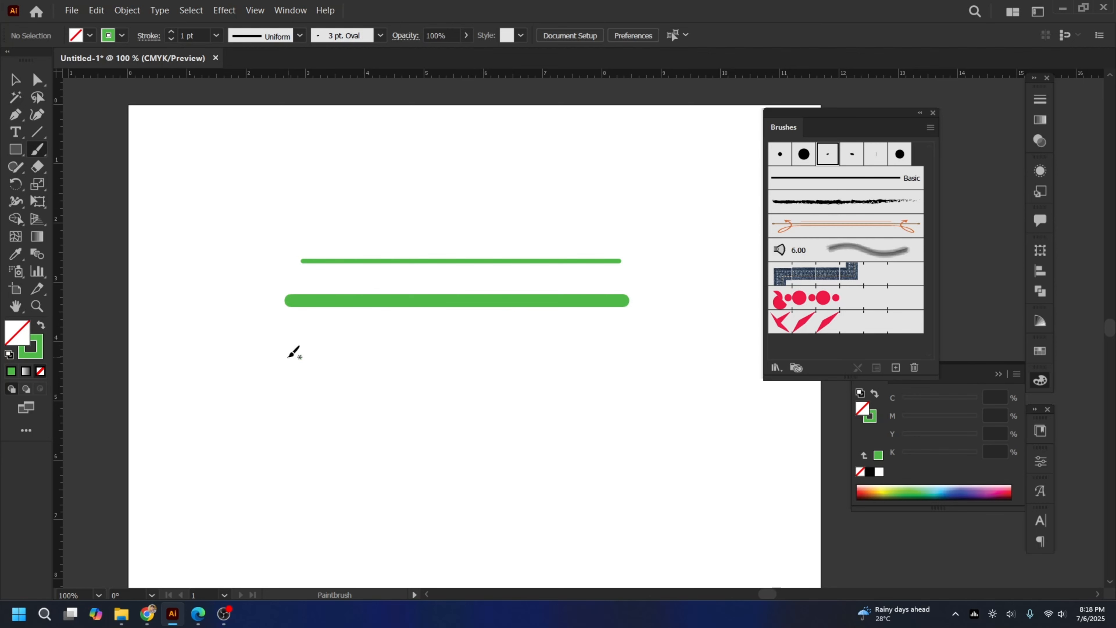
{"action": "left_click_drag", "start_coordinate": [288, 356], "coordinate": [623, 367]}
{"action": "left_click", "coordinate": [852, 154]}
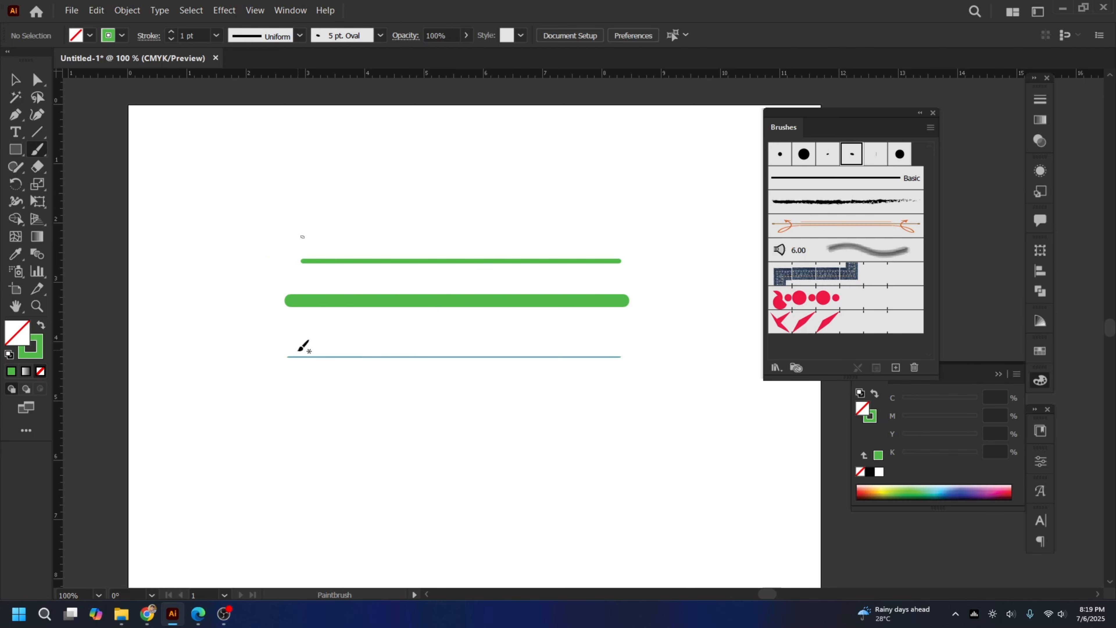
{"action": "left_click_drag", "start_coordinate": [290, 382], "coordinate": [610, 399]}
{"action": "left_click", "coordinate": [876, 155]}
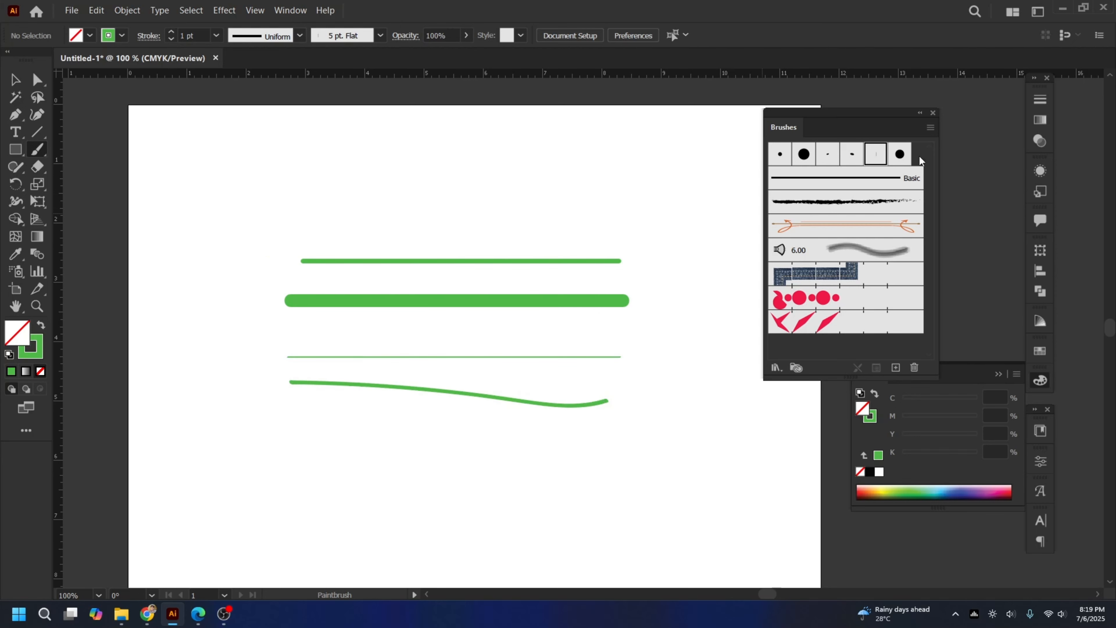
{"action": "mouse_move", "coordinate": [315, 313]}
{"action": "left_mouse_down"}
{"action": "mouse_move", "coordinate": [454, 307]}
{"action": "mouse_move", "coordinate": [449, 347]}
{"action": "left_mouse_up"}
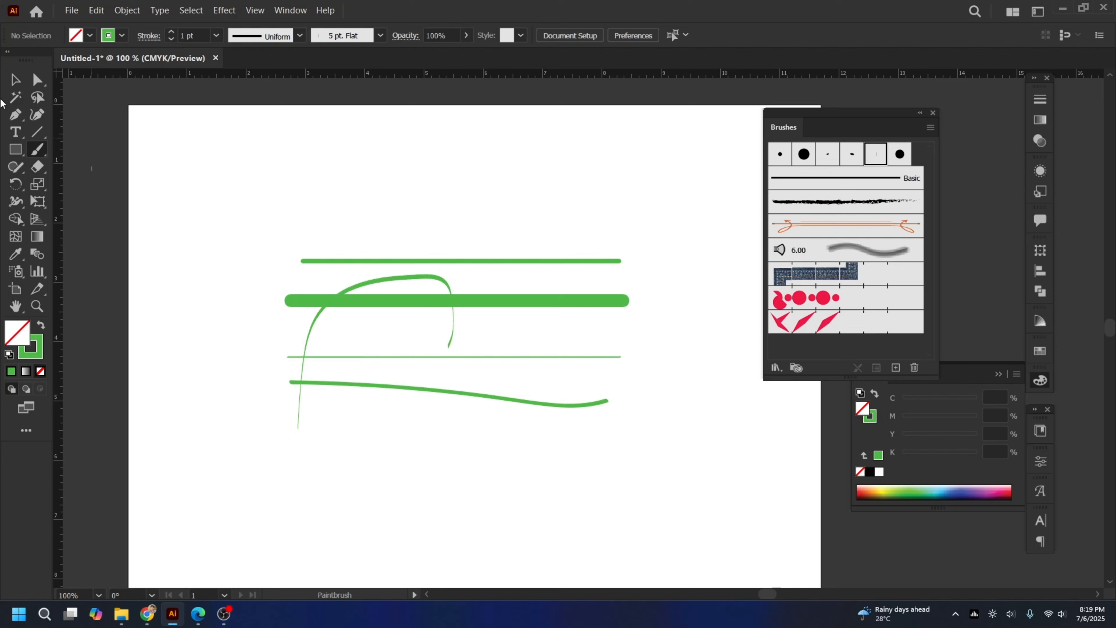
Step: Delete all sample brush strokes from the artboard
{"action": "left_click", "coordinate": [14, 80]}
{"action": "left_click_drag", "start_coordinate": [223, 205], "coordinate": [748, 523]}
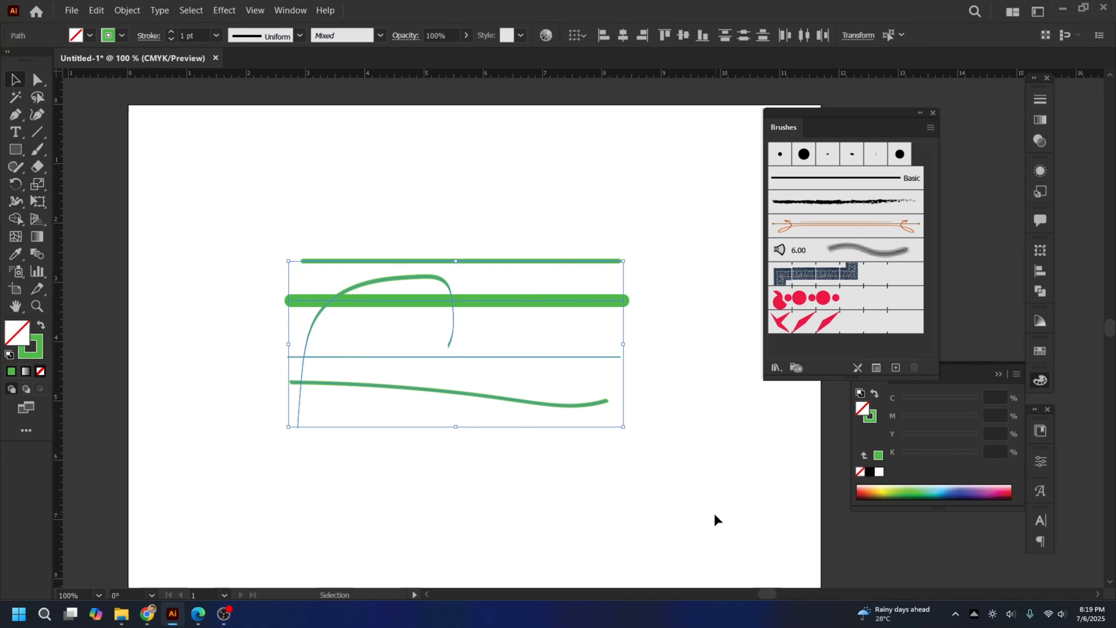
{"action": "key", "text": "Delete"}
Step: Handwrite "আমি" large across the artboard with the Paintbrush, using the 5 pt. Oval calligraphic brush
{"action": "left_click", "coordinate": [852, 154]}
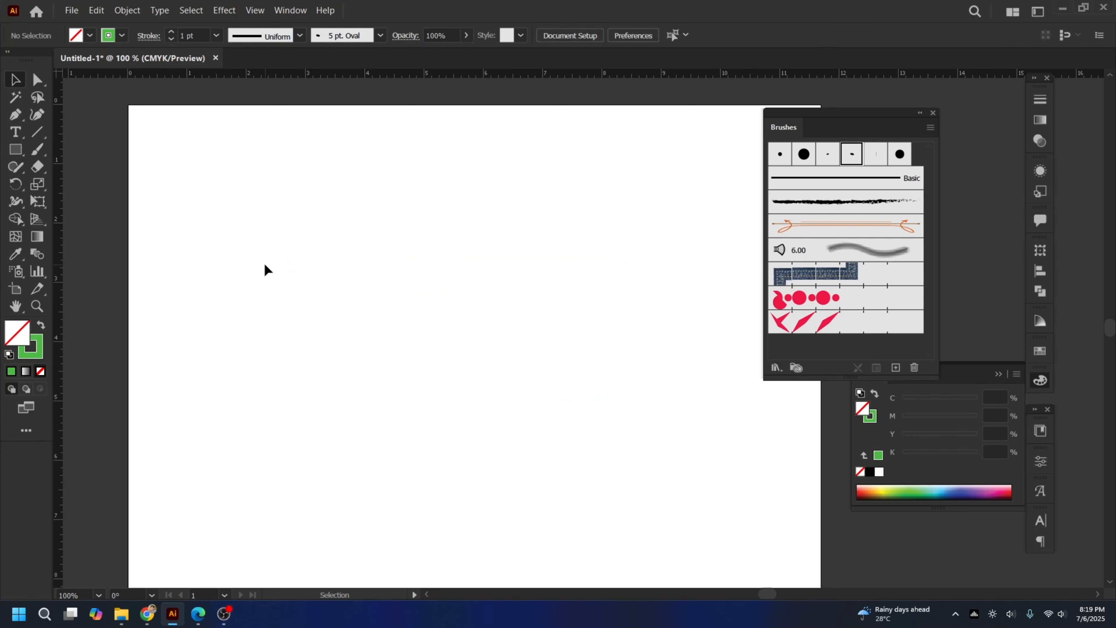
{"action": "left_click", "coordinate": [832, 155]}
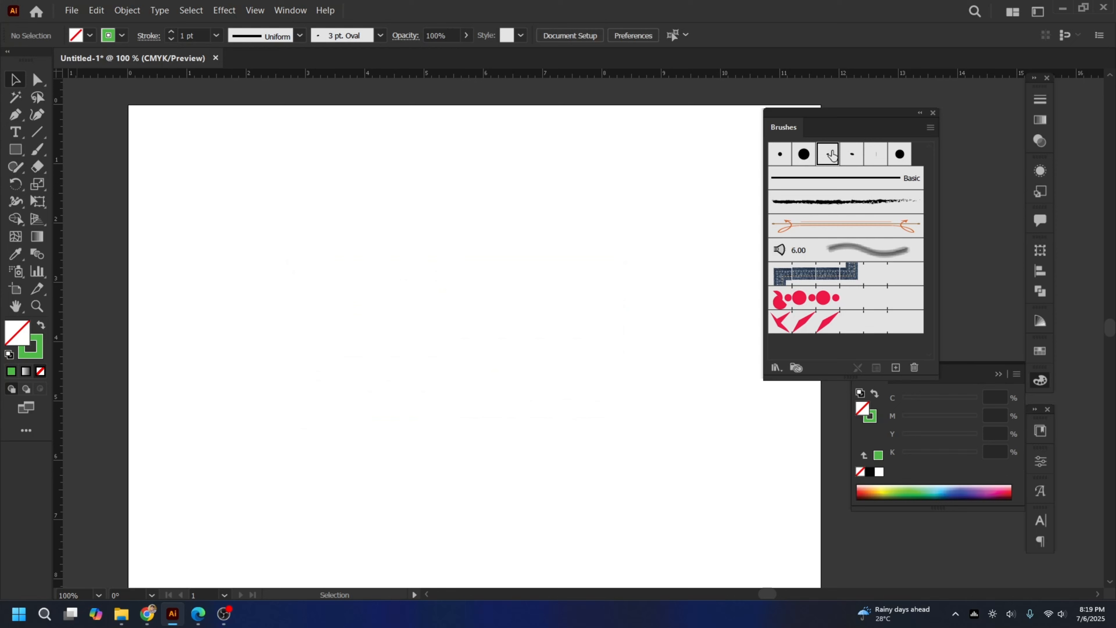
{"action": "left_click", "coordinate": [854, 153]}
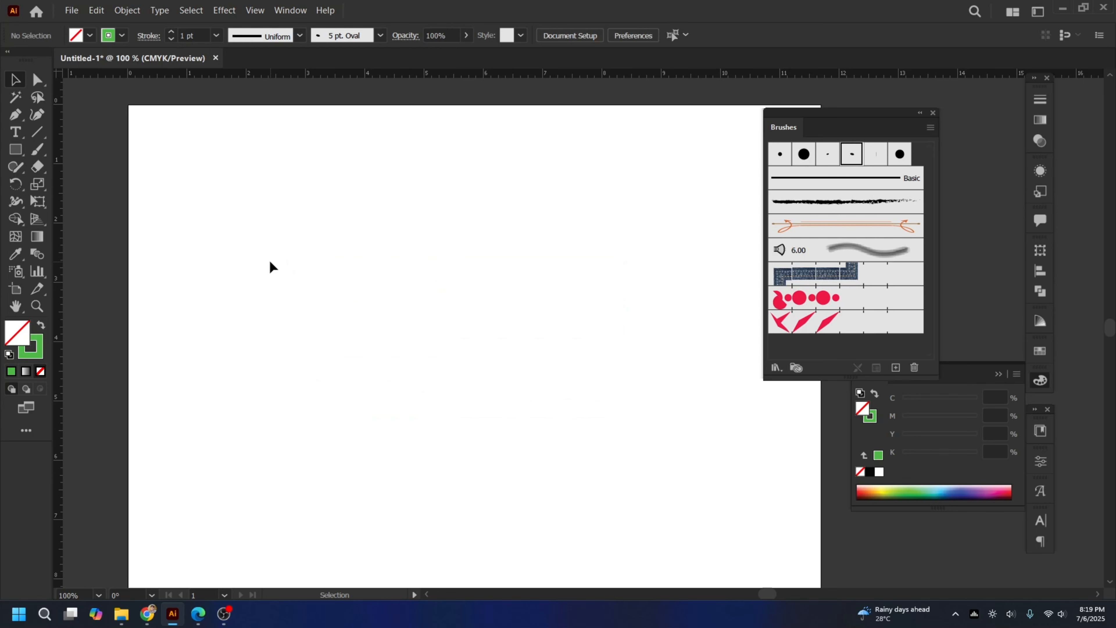
{"action": "left_click", "coordinate": [38, 149]}
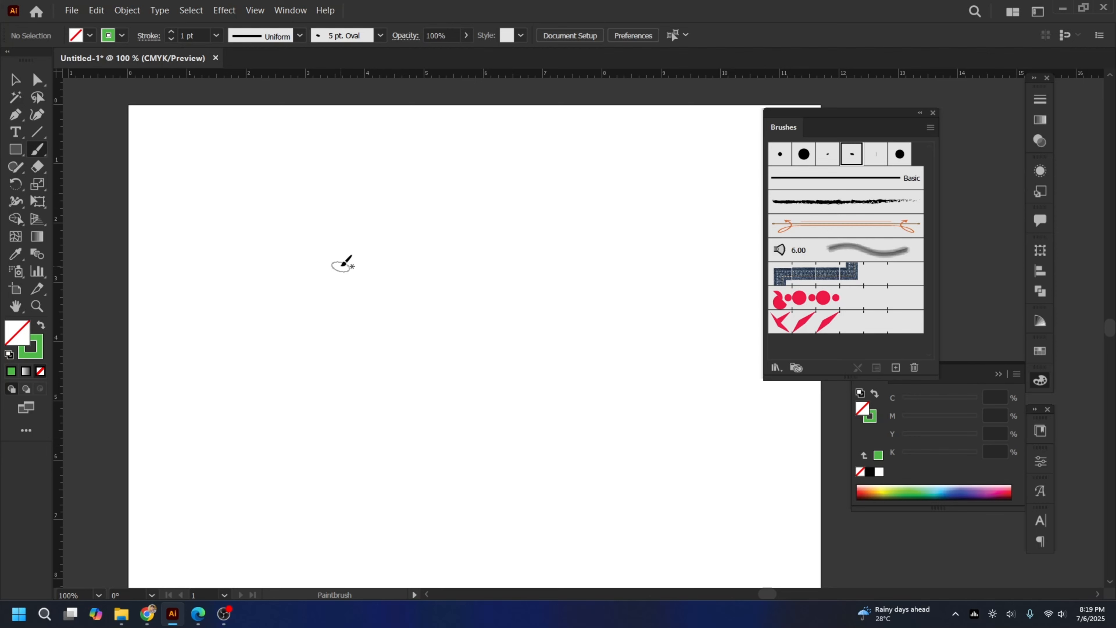
{"action": "mouse_move", "coordinate": [340, 264]}
{"action": "left_mouse_down"}
{"action": "mouse_move", "coordinate": [356, 305]}
{"action": "mouse_move", "coordinate": [376, 247]}
{"action": "mouse_move", "coordinate": [239, 254]}
{"action": "mouse_move", "coordinate": [219, 212]}
{"action": "left_mouse_up"}
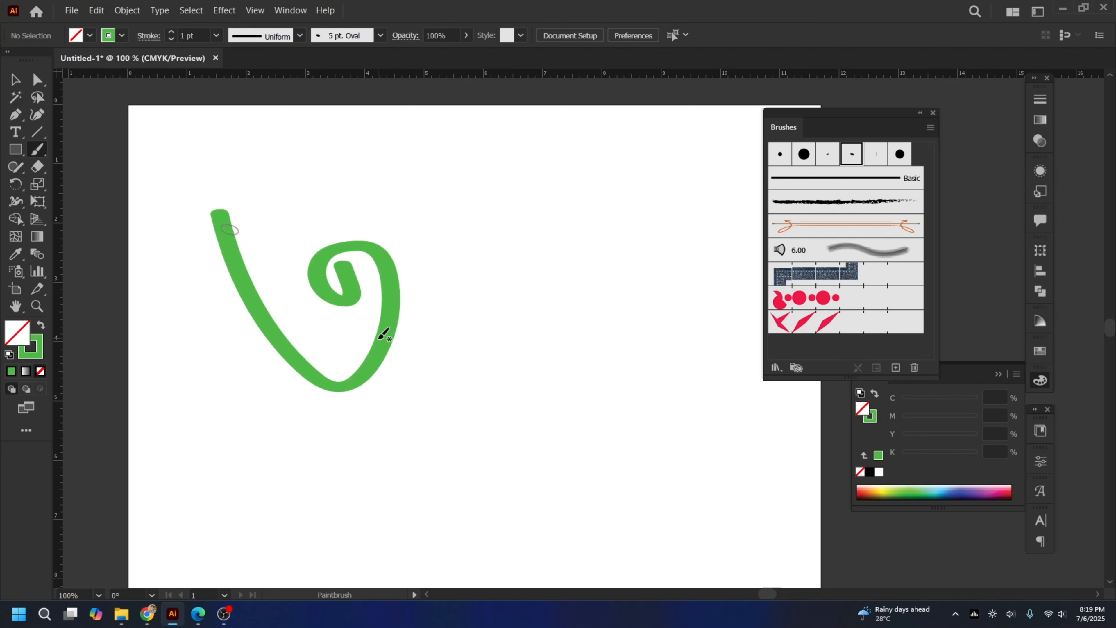
{"action": "mouse_move", "coordinate": [384, 334]}
{"action": "left_mouse_down"}
{"action": "mouse_move", "coordinate": [434, 374]}
{"action": "mouse_move", "coordinate": [448, 398]}
{"action": "mouse_move", "coordinate": [456, 224]}
{"action": "mouse_move", "coordinate": [463, 242]}
{"action": "mouse_move", "coordinate": [449, 233]}
{"action": "mouse_move", "coordinate": [488, 263]}
{"action": "mouse_move", "coordinate": [495, 398]}
{"action": "left_mouse_up"}
{"action": "mouse_move", "coordinate": [520, 221]}
{"action": "left_mouse_down"}
{"action": "mouse_move", "coordinate": [535, 393]}
{"action": "mouse_move", "coordinate": [518, 219]}
{"action": "mouse_move", "coordinate": [682, 219]}
{"action": "left_mouse_up"}
{"action": "mouse_move", "coordinate": [531, 231]}
{"action": "left_mouse_down"}
{"action": "mouse_move", "coordinate": [629, 285]}
{"action": "mouse_move", "coordinate": [580, 348]}
{"action": "mouse_move", "coordinate": [606, 283]}
{"action": "mouse_move", "coordinate": [687, 343]}
{"action": "left_mouse_up"}
{"action": "left_click_drag", "start_coordinate": [679, 220], "coordinate": [685, 374]}
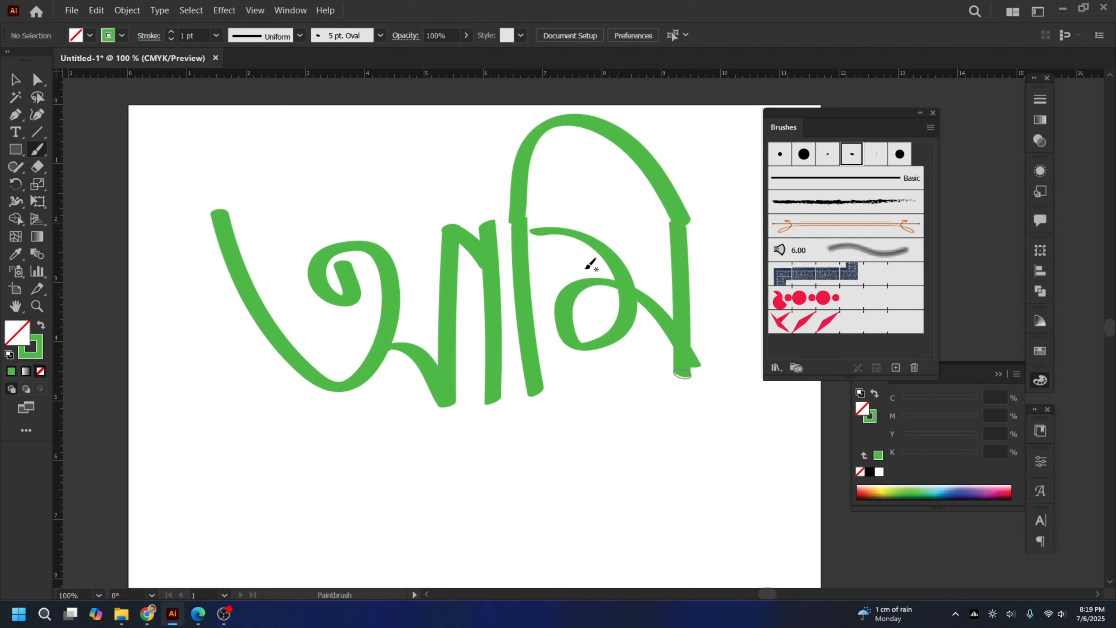
{"action": "left_click_drag", "start_coordinate": [516, 224], "coordinate": [738, 222]}
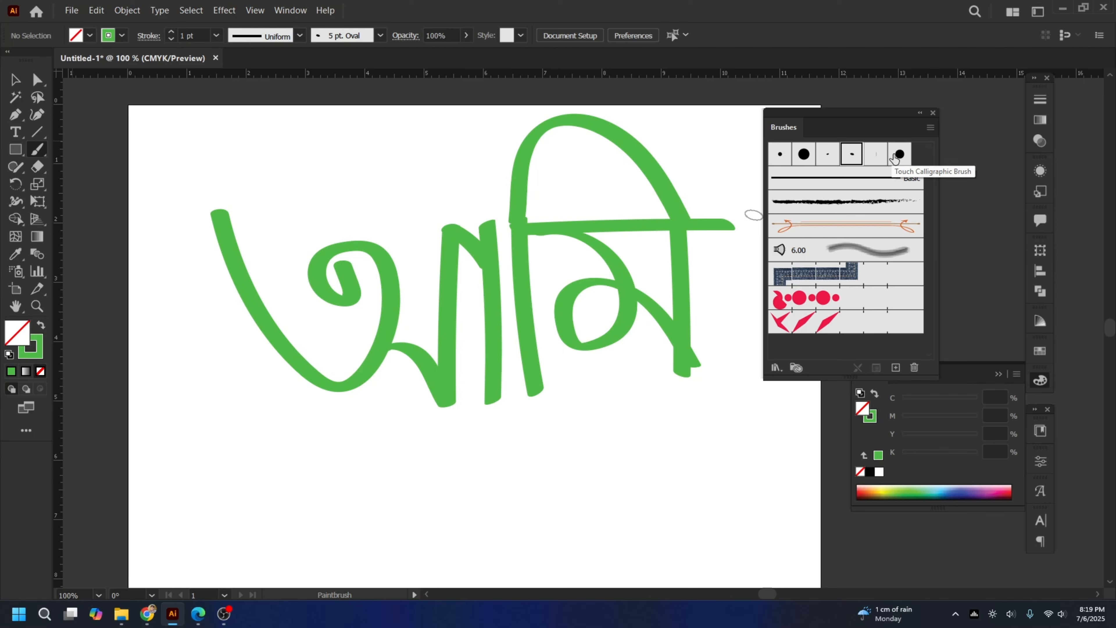
{"action": "left_click", "coordinate": [15, 80]}
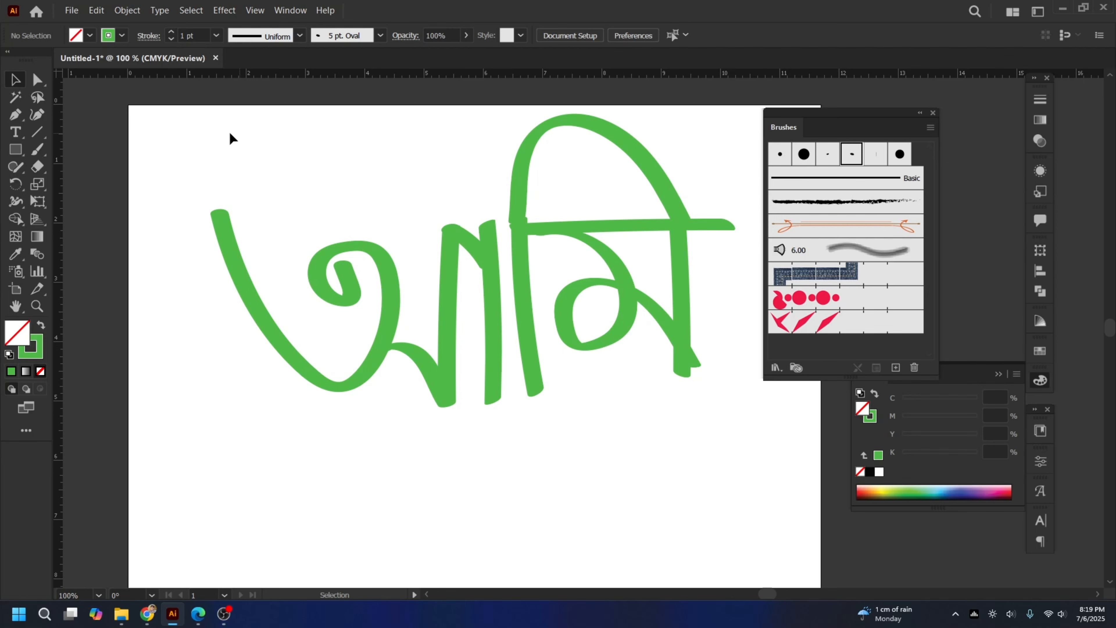
{"action": "mouse_move", "coordinate": [227, 133]}
{"action": "left_mouse_down"}
{"action": "mouse_move", "coordinate": [645, 398]}
{"action": "mouse_move", "coordinate": [650, 387]}
{"action": "left_mouse_up"}
{"action": "mouse_move", "coordinate": [730, 117]}
{"action": "left_mouse_down"}
{"action": "mouse_move", "coordinate": [690, 187]}
{"action": "mouse_move", "coordinate": [518, 300]}
{"action": "left_mouse_up"}
{"action": "key", "text": "ctrl+z"}
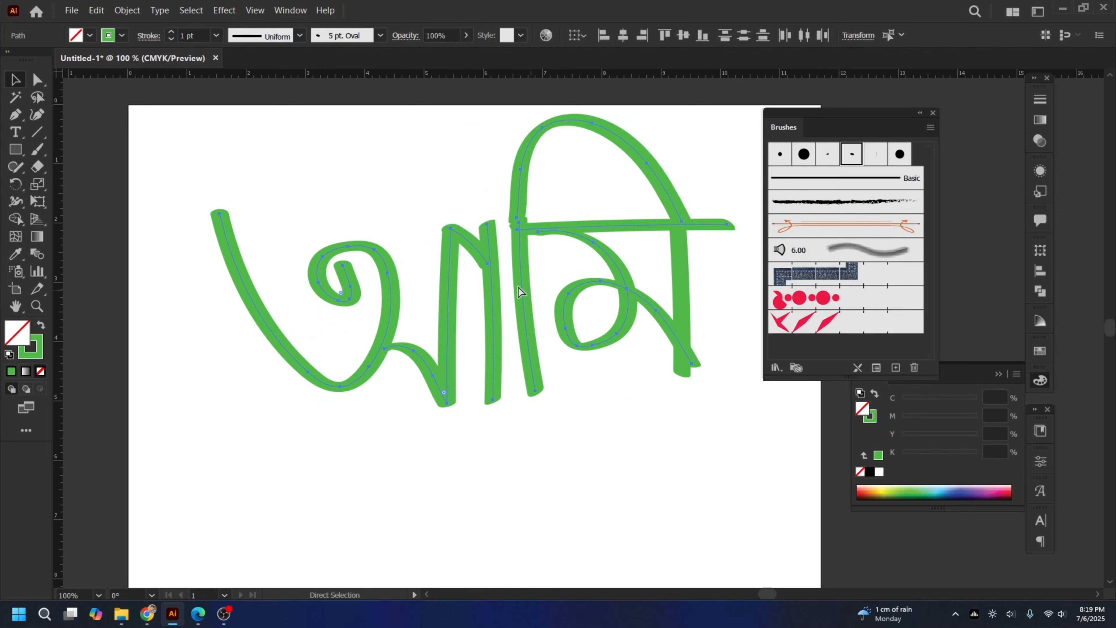
Step: Group all strokes of the handwritten word, scale the group down and move it to the upper part of the artboard
{"action": "left_click", "coordinate": [299, 170]}
{"action": "left_click_drag", "start_coordinate": [242, 137], "coordinate": [687, 352]}
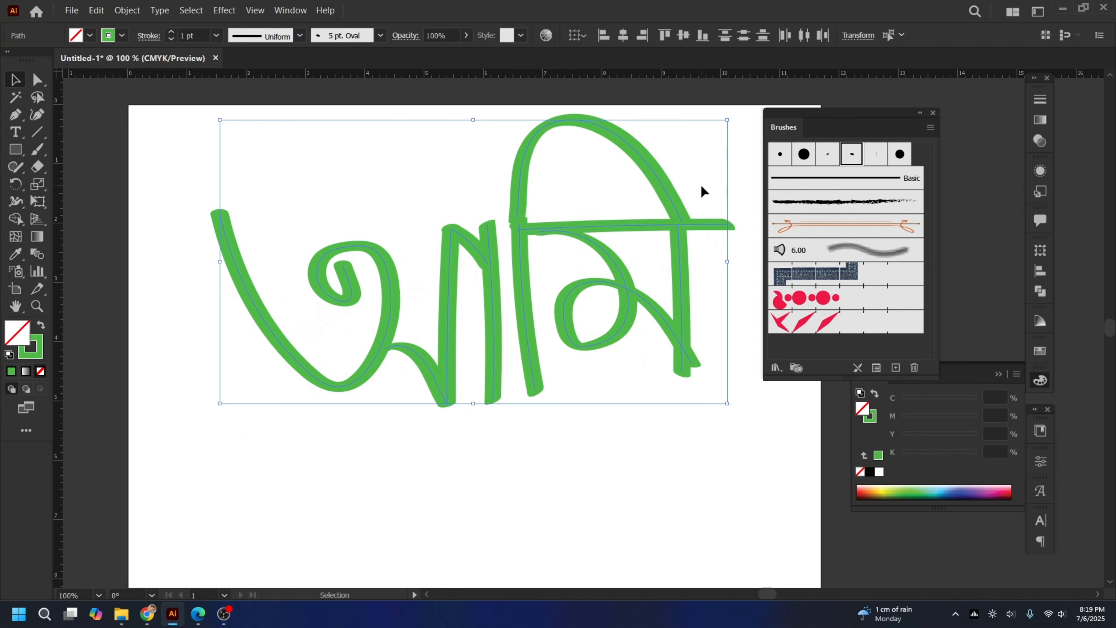
{"action": "key", "text": "a"}
{"action": "key", "text": "v"}
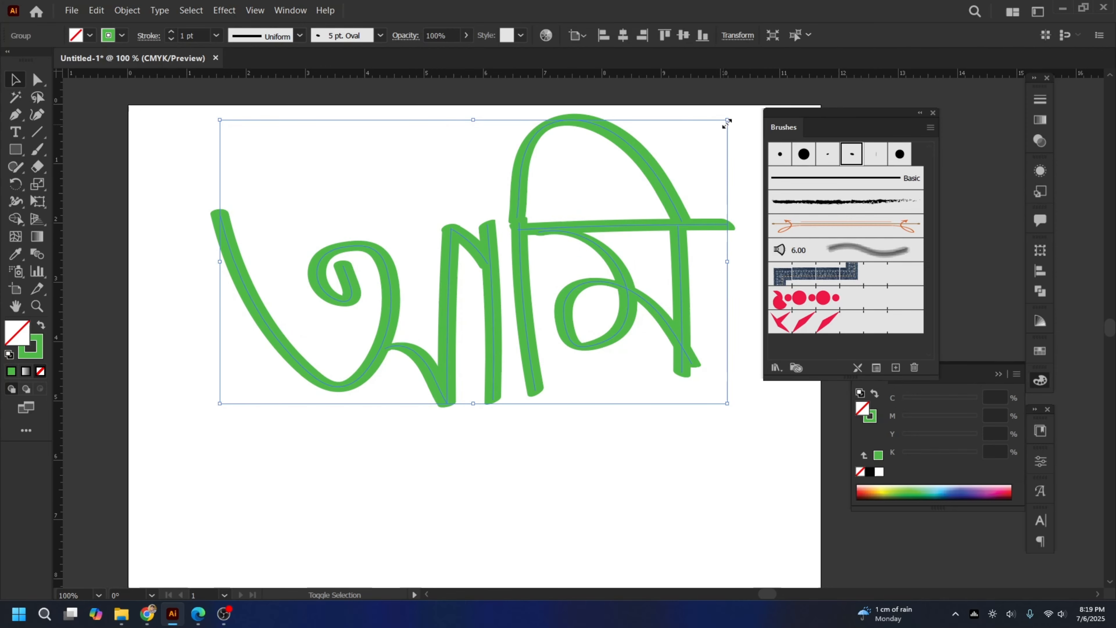
{"action": "left_click_drag", "start_coordinate": [728, 119], "coordinate": [530, 280]}
{"action": "left_click_drag", "start_coordinate": [436, 325], "coordinate": [433, 182]}
Step: Paint a thin shallow arc below the word and, beneath it, a thick horizontal bar made of two strokes end to end
{"action": "left_click", "coordinate": [37, 154]}
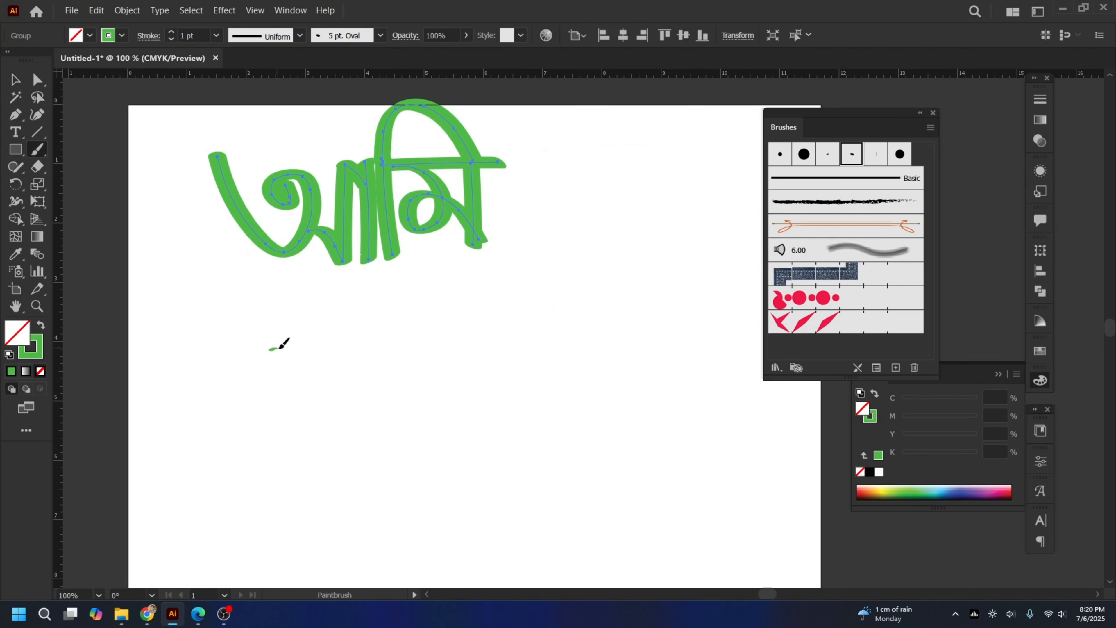
{"action": "left_click_drag", "start_coordinate": [281, 347], "coordinate": [467, 349]}
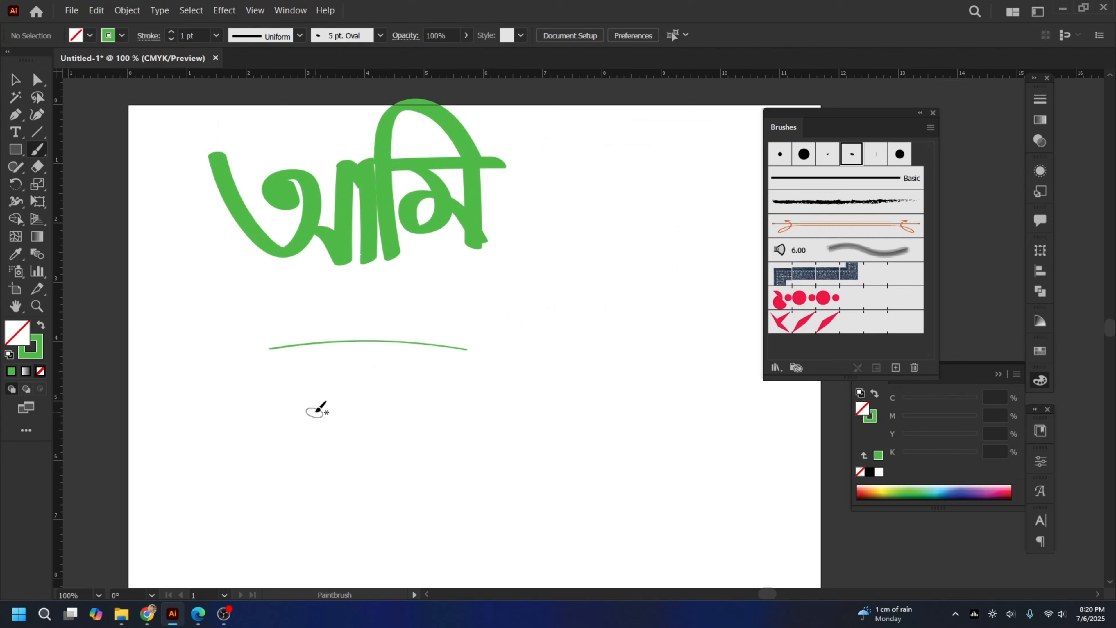
{"action": "mouse_move", "coordinate": [209, 424]}
{"action": "left_mouse_down"}
{"action": "mouse_move", "coordinate": [451, 456]}
{"action": "mouse_move", "coordinate": [441, 462]}
{"action": "left_mouse_up"}
{"action": "left_click_drag", "start_coordinate": [277, 431], "coordinate": [647, 417]}
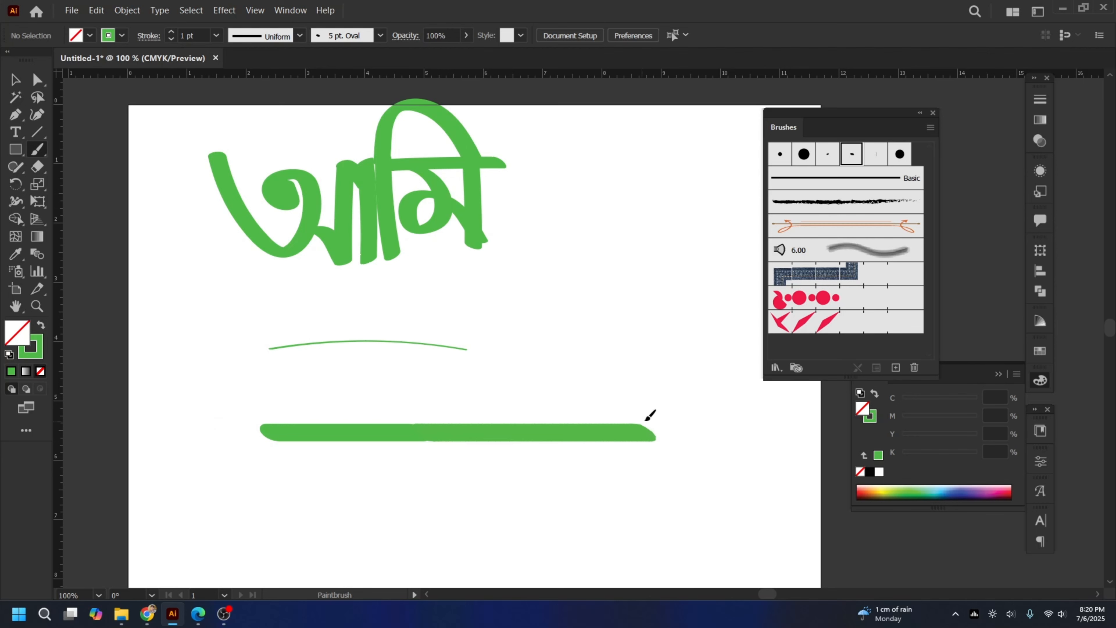
Step: Move the two thick bars upward and apart, and paint a thin horizontal line continued by a thick overlapping stroke below them
{"action": "key", "text": "v"}
{"action": "left_click_drag", "start_coordinate": [365, 430], "coordinate": [366, 394]}
{"action": "mouse_move", "coordinate": [460, 442]}
{"action": "left_mouse_down"}
{"action": "mouse_move", "coordinate": [462, 394]}
{"action": "mouse_move", "coordinate": [446, 409]}
{"action": "left_mouse_up"}
{"action": "mouse_move", "coordinate": [360, 396]}
{"action": "left_mouse_down"}
{"action": "mouse_move", "coordinate": [341, 399]}
{"action": "mouse_move", "coordinate": [339, 414]}
{"action": "left_mouse_up"}
{"action": "key", "text": "b"}
{"action": "left_click_drag", "start_coordinate": [256, 468], "coordinate": [730, 464]}
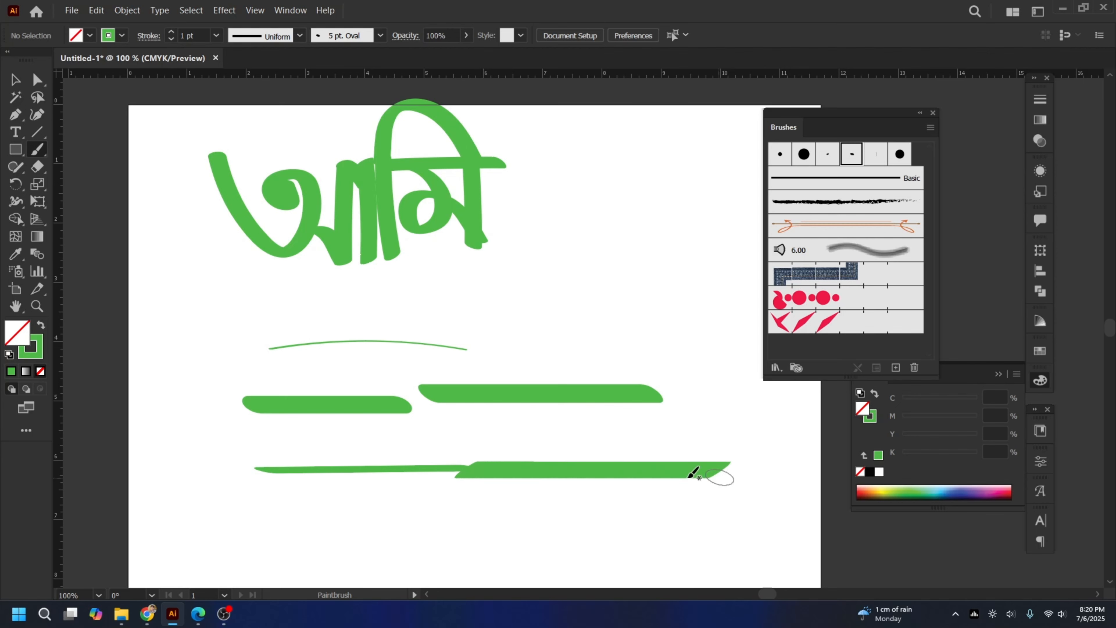
Step: Delete the thick stroke of the lowest line and the right-hand one of the two thick bars
{"action": "left_click", "coordinate": [15, 81]}
{"action": "left_click", "coordinate": [569, 473]}
{"action": "key", "text": "Delete"}
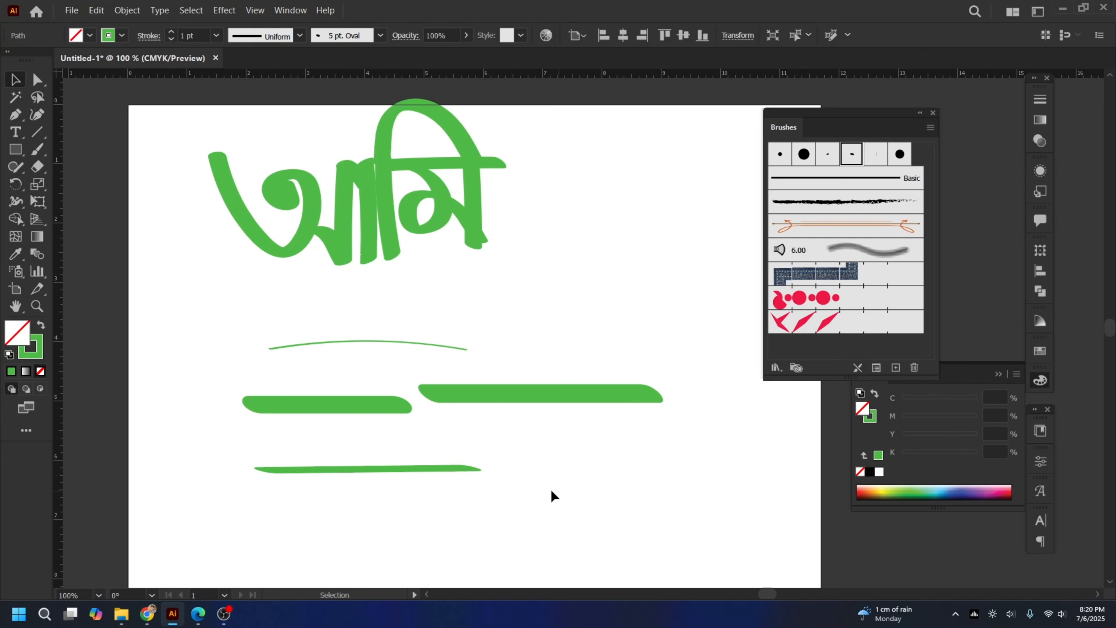
{"action": "left_click", "coordinate": [444, 469]}
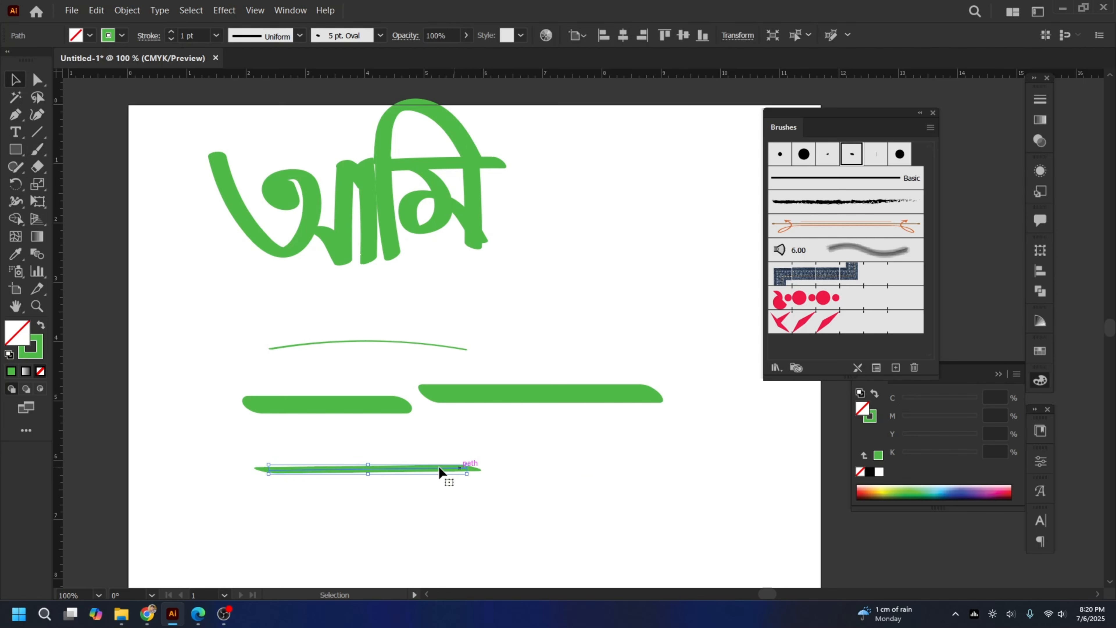
{"action": "left_click", "coordinate": [462, 398]}
{"action": "key", "text": "Delete"}
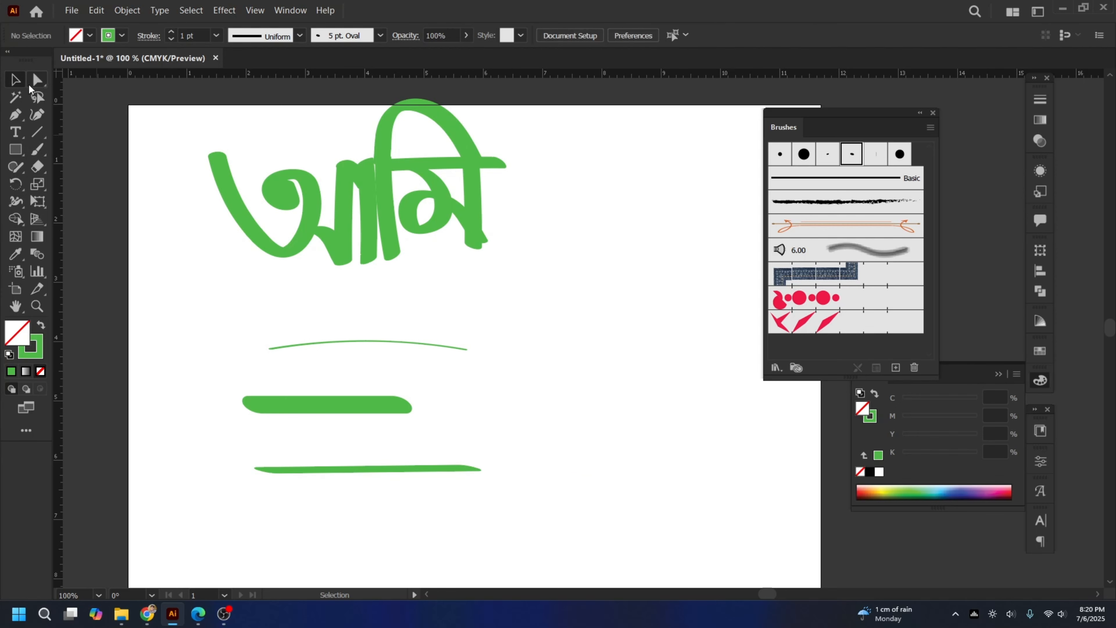
Step: Select the remaining thick bar, extend it to the right with the Paintbrush and shift the lengthened bar slightly left
{"action": "left_click", "coordinate": [307, 402]}
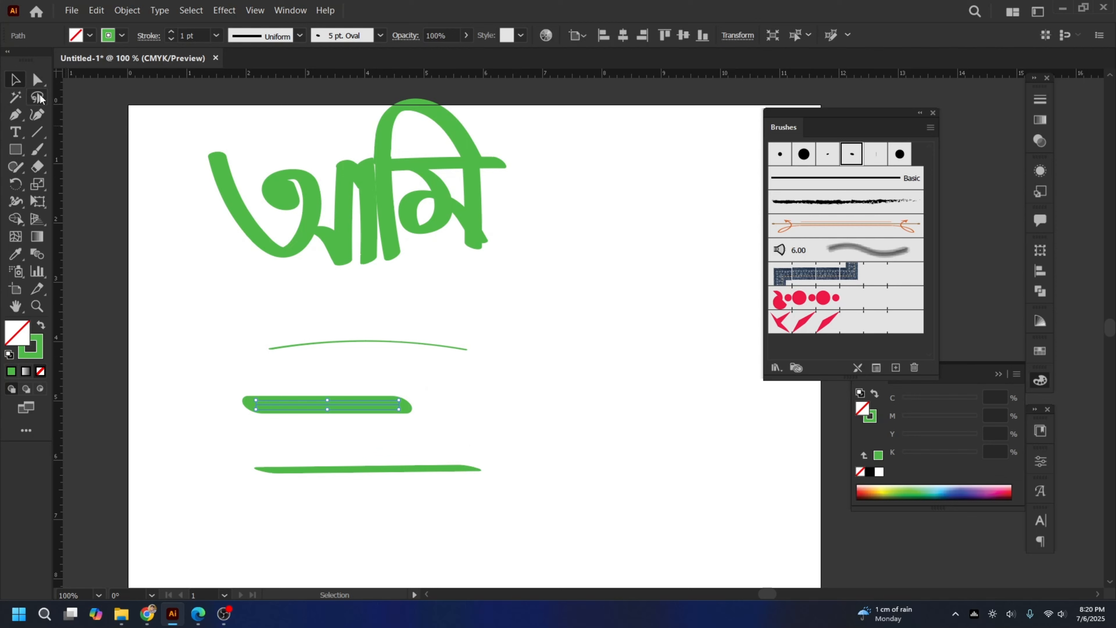
{"action": "left_click", "coordinate": [38, 82]}
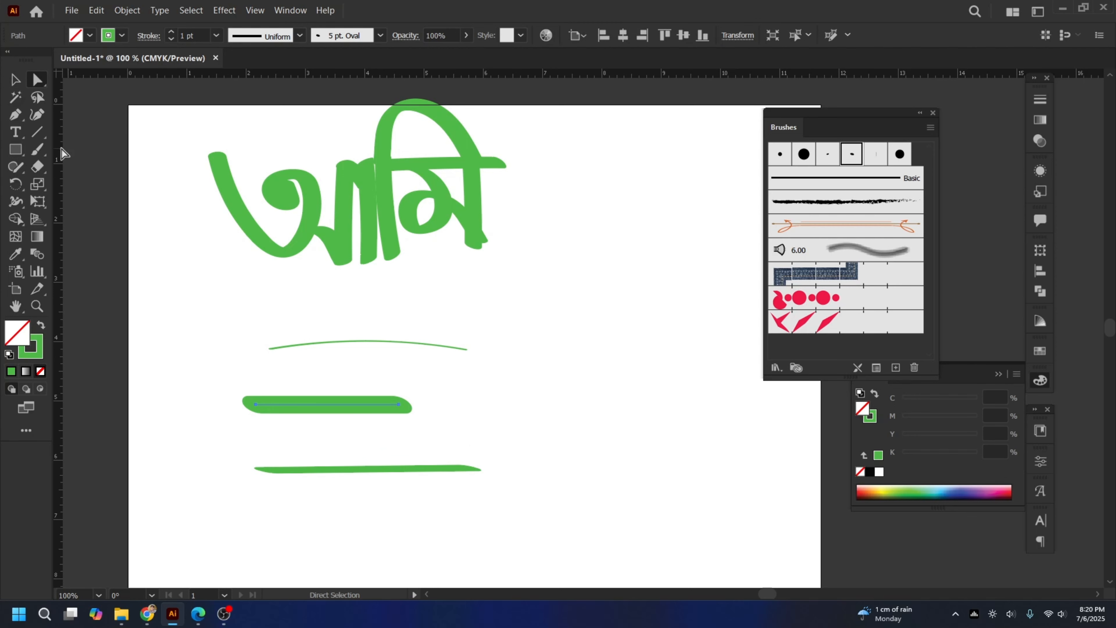
{"action": "left_click", "coordinate": [15, 80]}
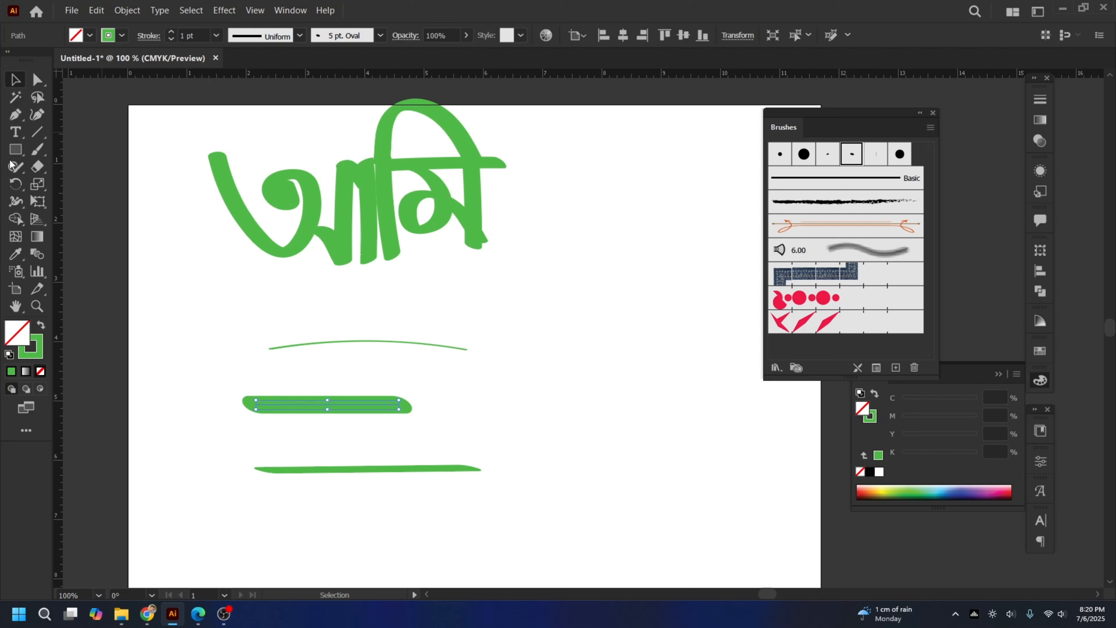
{"action": "left_click", "coordinate": [37, 150]}
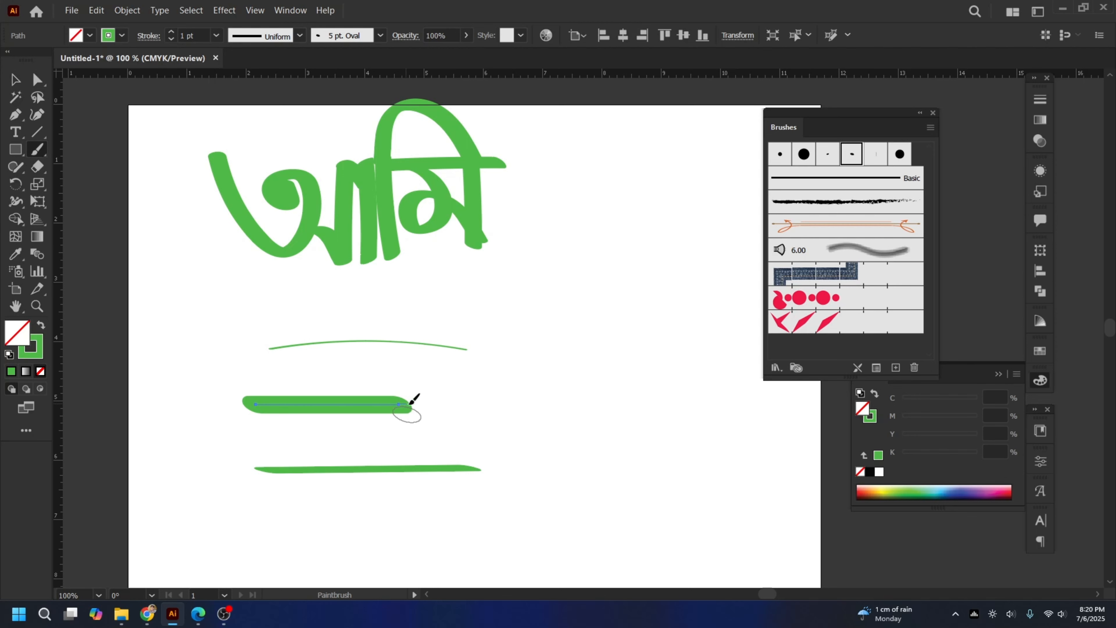
{"action": "left_click_drag", "start_coordinate": [455, 401], "coordinate": [614, 400]}
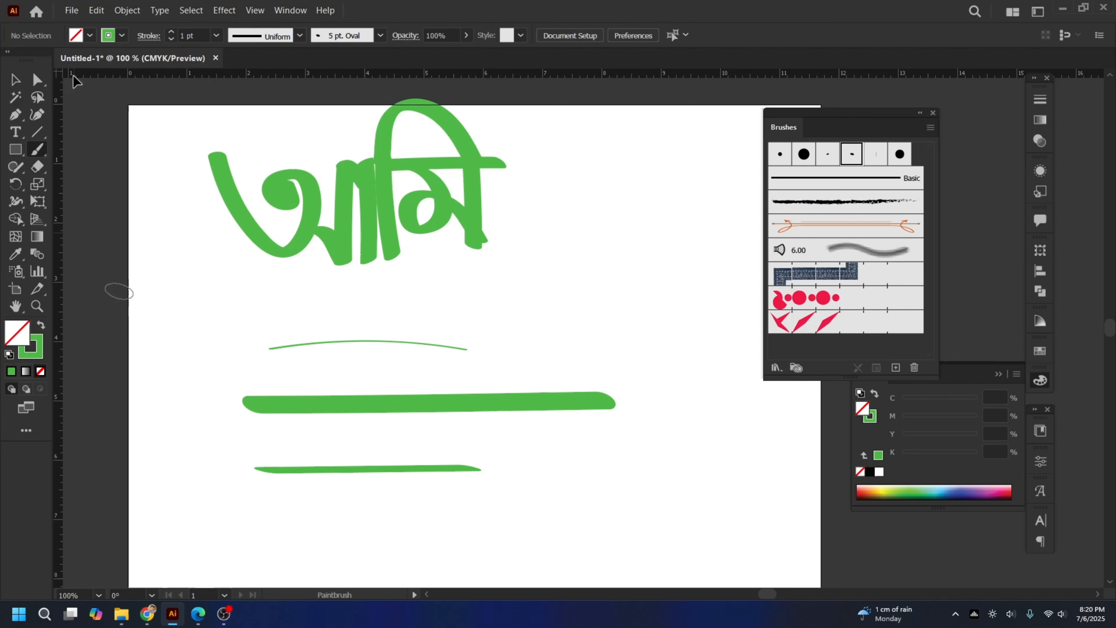
{"action": "left_click", "coordinate": [14, 80]}
{"action": "mouse_move", "coordinate": [518, 411]}
{"action": "left_mouse_down"}
{"action": "mouse_move", "coordinate": [606, 357]}
{"action": "mouse_move", "coordinate": [525, 433]}
{"action": "mouse_move", "coordinate": [553, 424]}
{"action": "mouse_move", "coordinate": [500, 412]}
{"action": "left_mouse_up"}
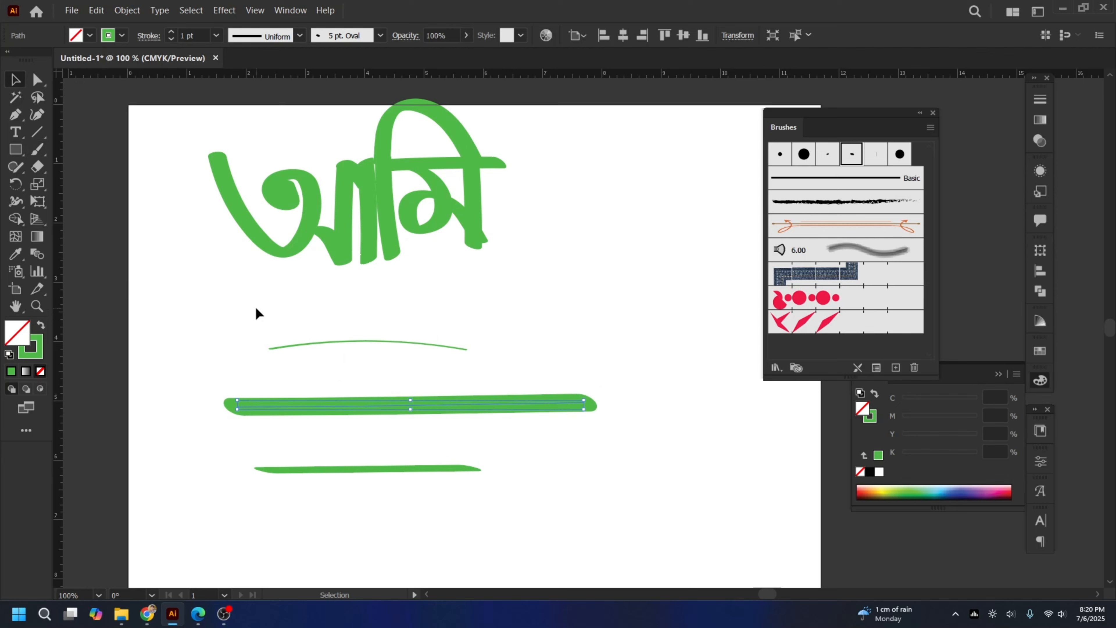
Step: Delete the handwritten word above the three painted strokes and activate the Paintbrush tool
{"action": "left_click_drag", "start_coordinate": [199, 151], "coordinate": [501, 306]}
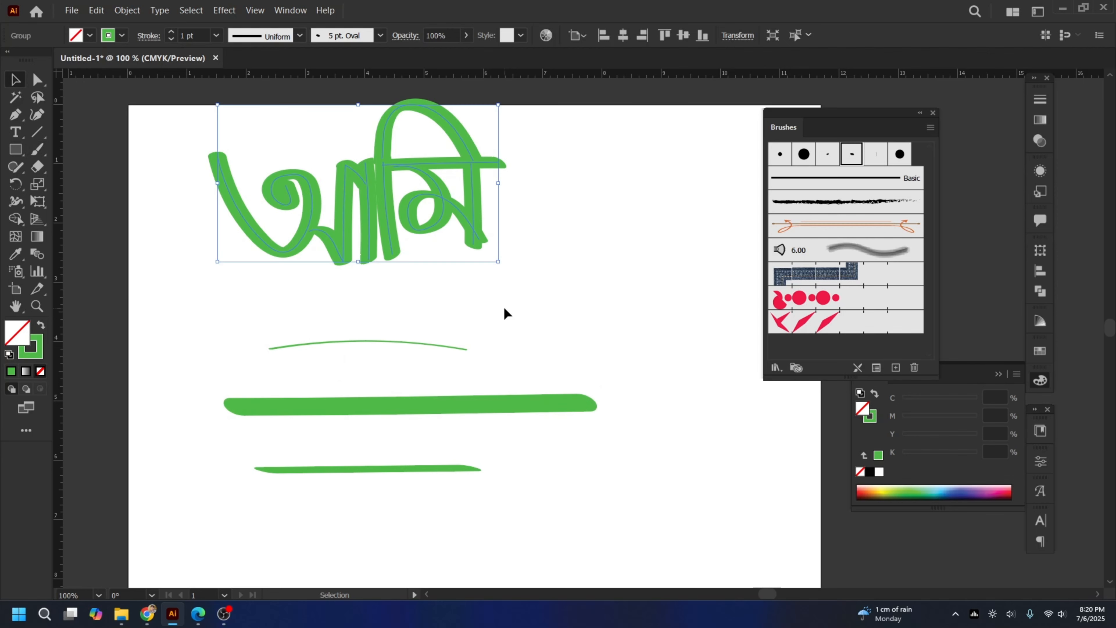
{"action": "key", "text": "Delete"}
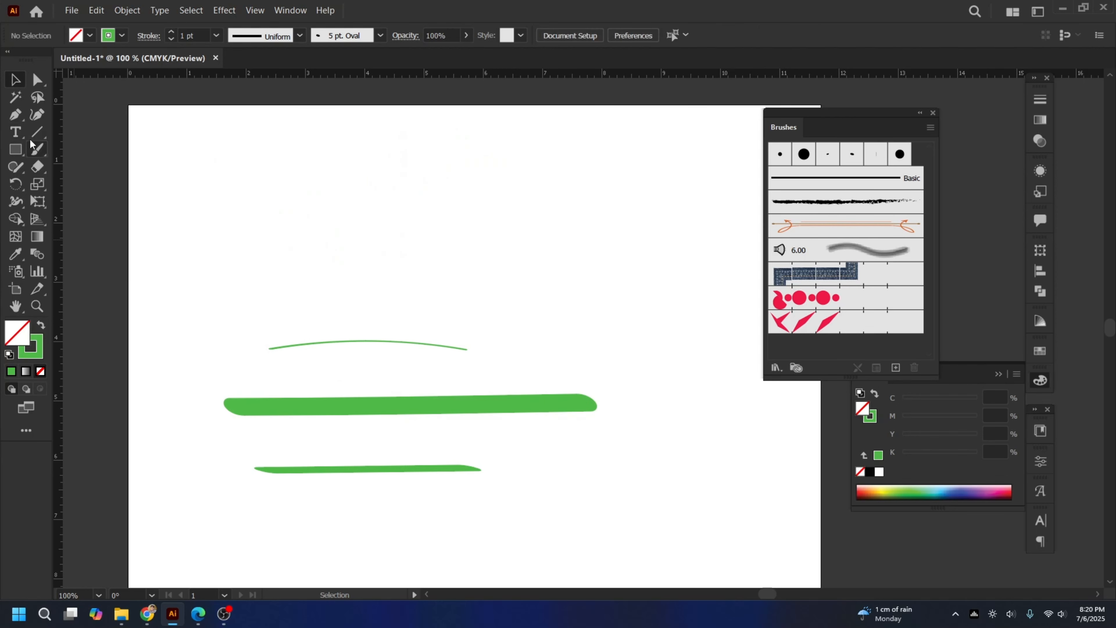
{"action": "left_click", "coordinate": [37, 150]}
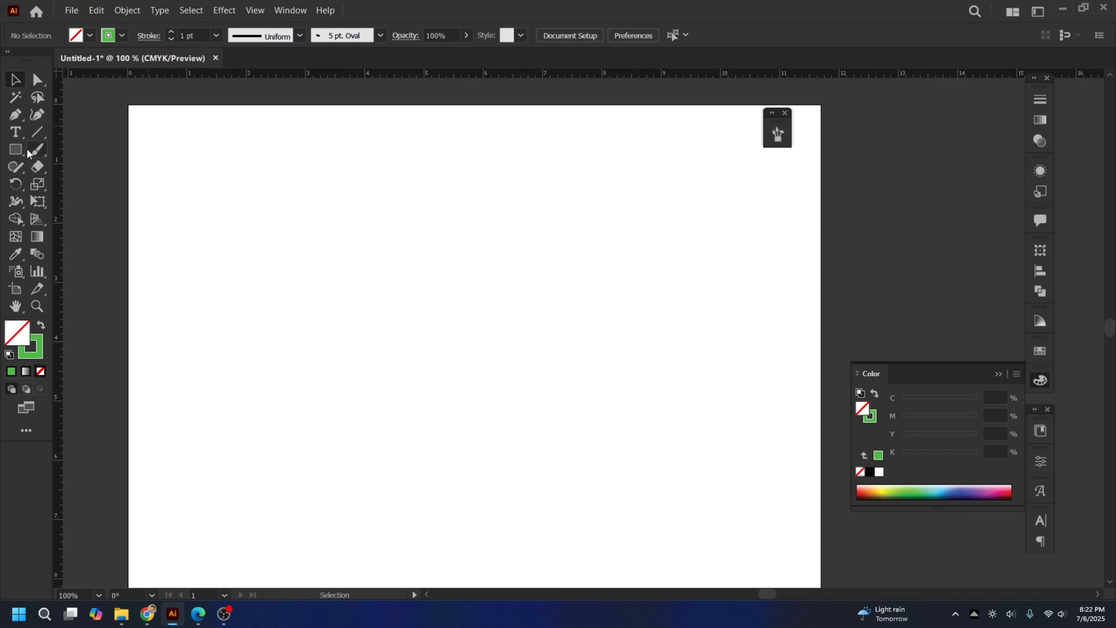
Step: Paint a thick horizontal green stroke across the upper half of the empty artboard, then delete it
{"action": "left_click", "coordinate": [37, 152]}
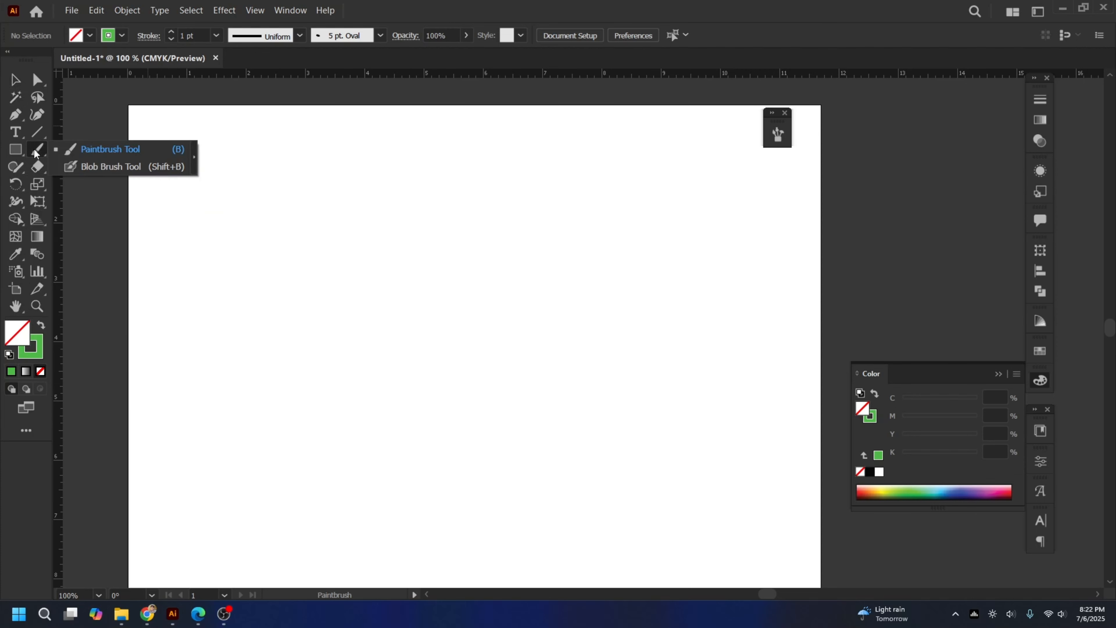
{"action": "left_click", "coordinate": [76, 152]}
{"action": "left_click_drag", "start_coordinate": [229, 259], "coordinate": [513, 263]}
{"action": "key", "text": "v"}
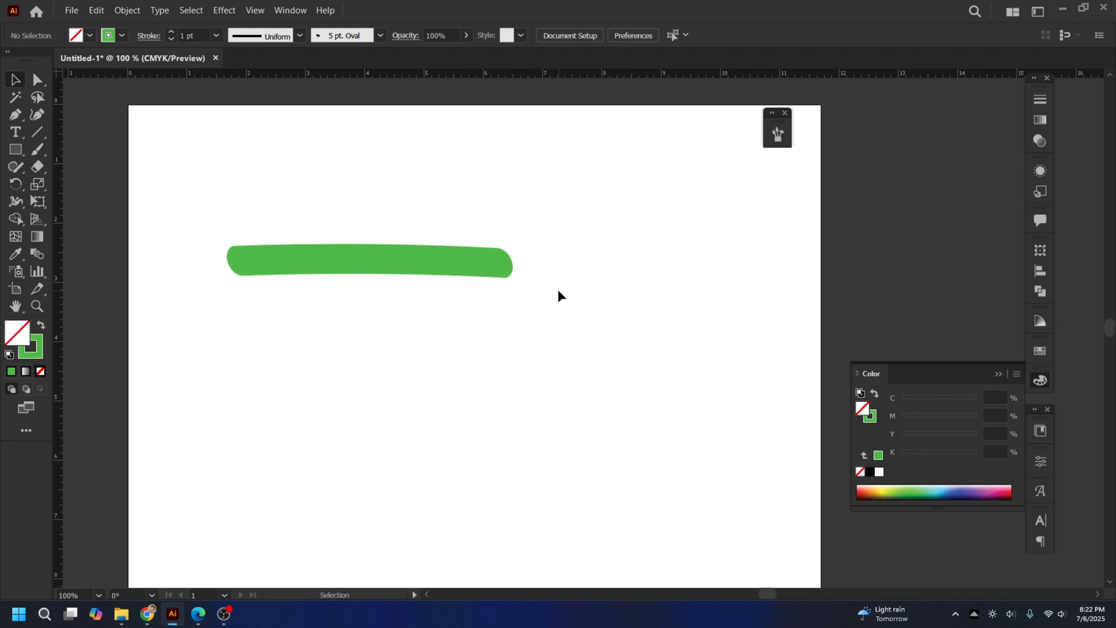
{"action": "left_click_drag", "start_coordinate": [280, 193], "coordinate": [461, 303]}
{"action": "key", "text": "Delete"}
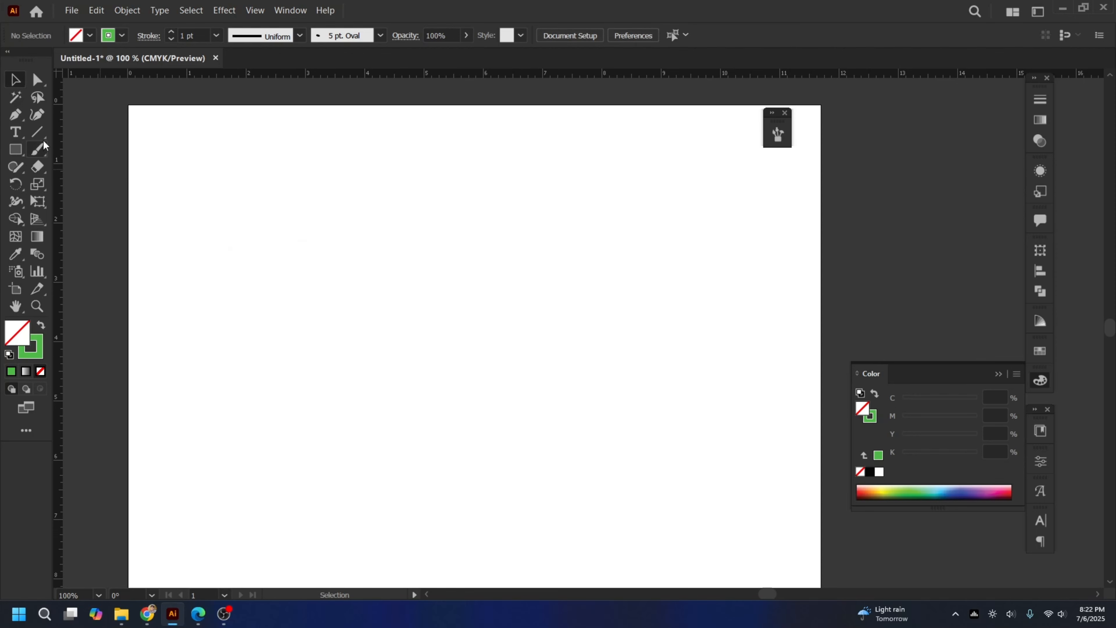
Step: Display the full Brushes panel and detach it as a floating panel above the Color panel
{"action": "left_click", "coordinate": [775, 135]}
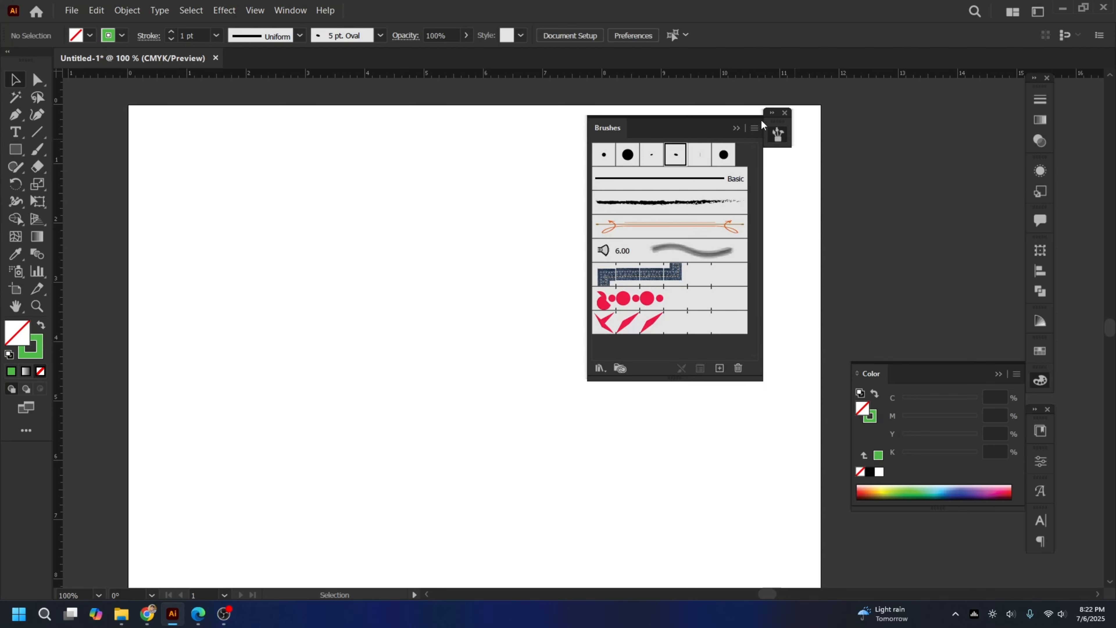
{"action": "left_click", "coordinate": [779, 137]}
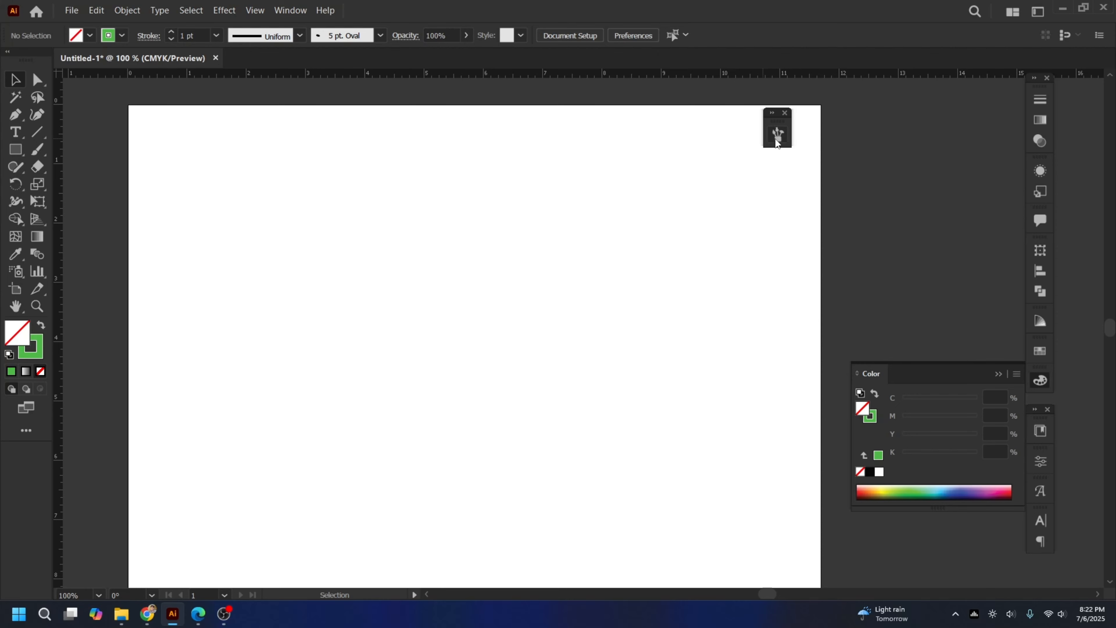
{"action": "left_click", "coordinate": [780, 138]}
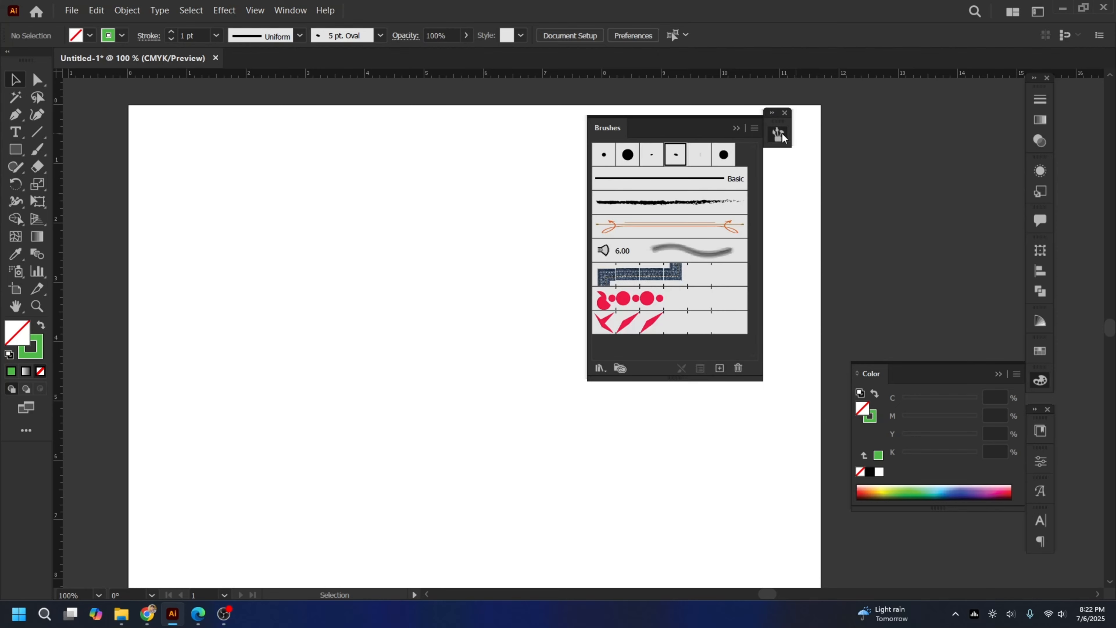
{"action": "left_click", "coordinate": [290, 11]}
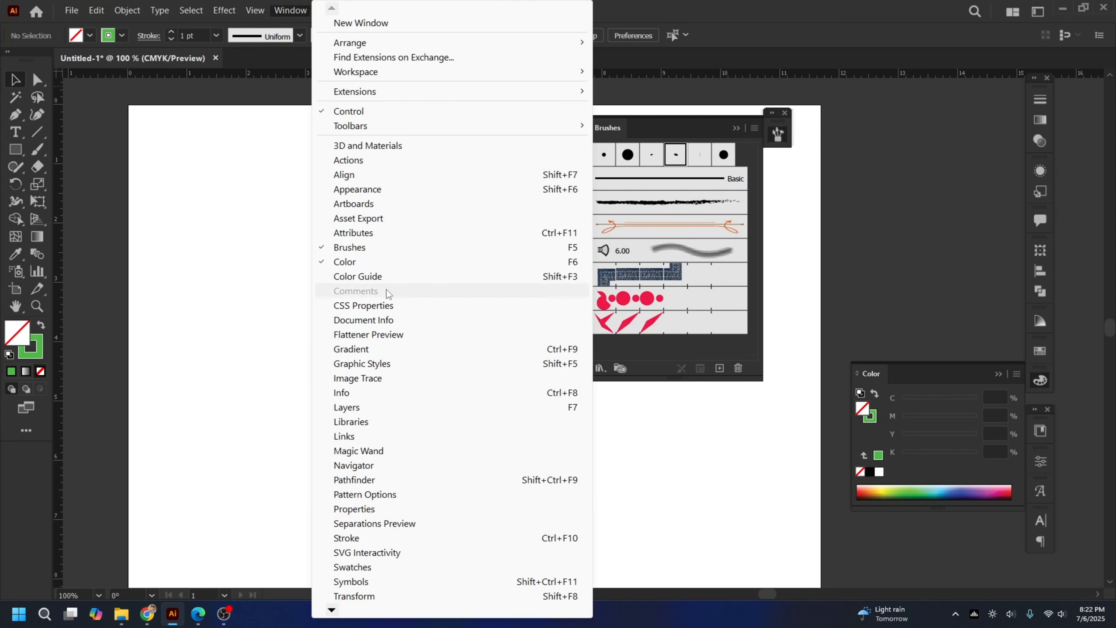
{"action": "left_click", "coordinate": [363, 247]}
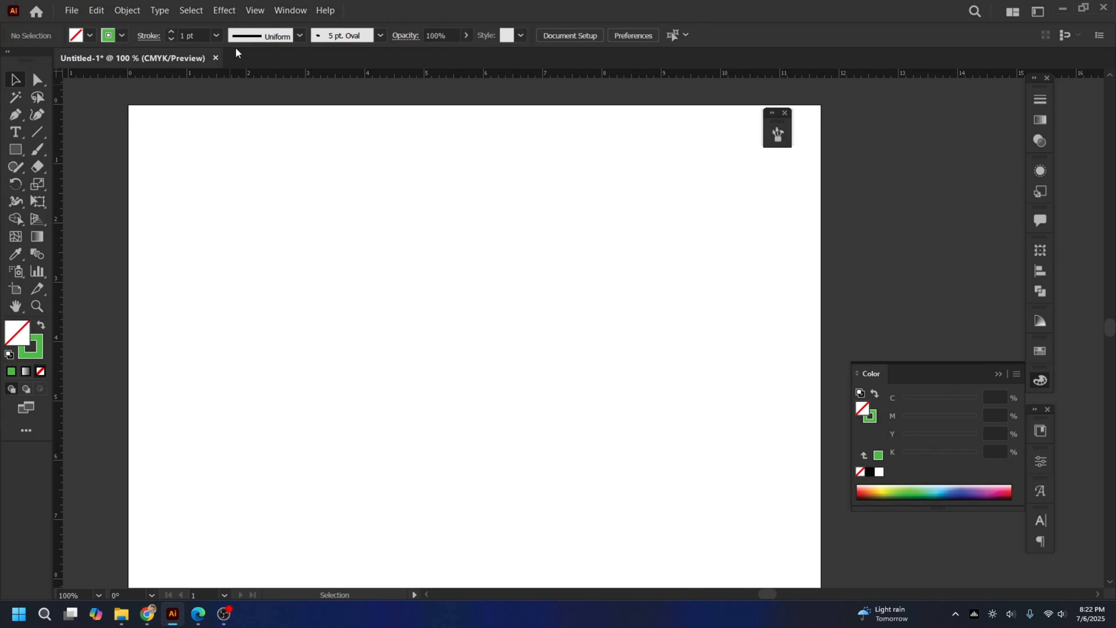
{"action": "left_click", "coordinate": [281, 7]}
{"action": "left_click", "coordinate": [376, 248]}
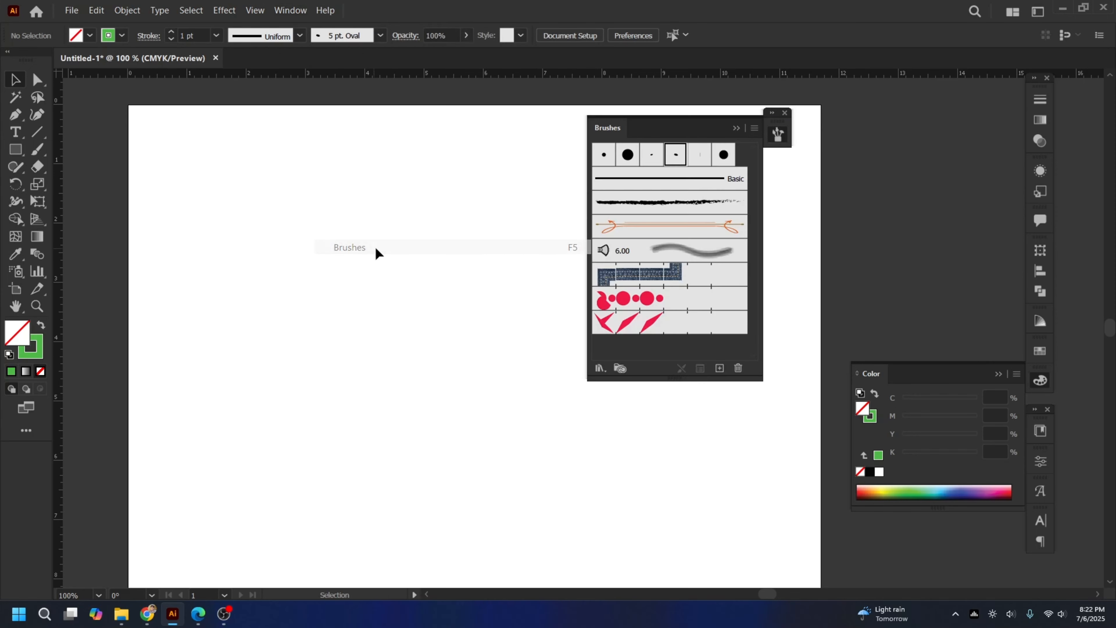
{"action": "mouse_move", "coordinate": [675, 127]}
{"action": "left_mouse_down"}
{"action": "mouse_move", "coordinate": [755, 269]}
{"action": "mouse_move", "coordinate": [902, 70]}
{"action": "mouse_move", "coordinate": [882, 100]}
{"action": "left_mouse_up"}
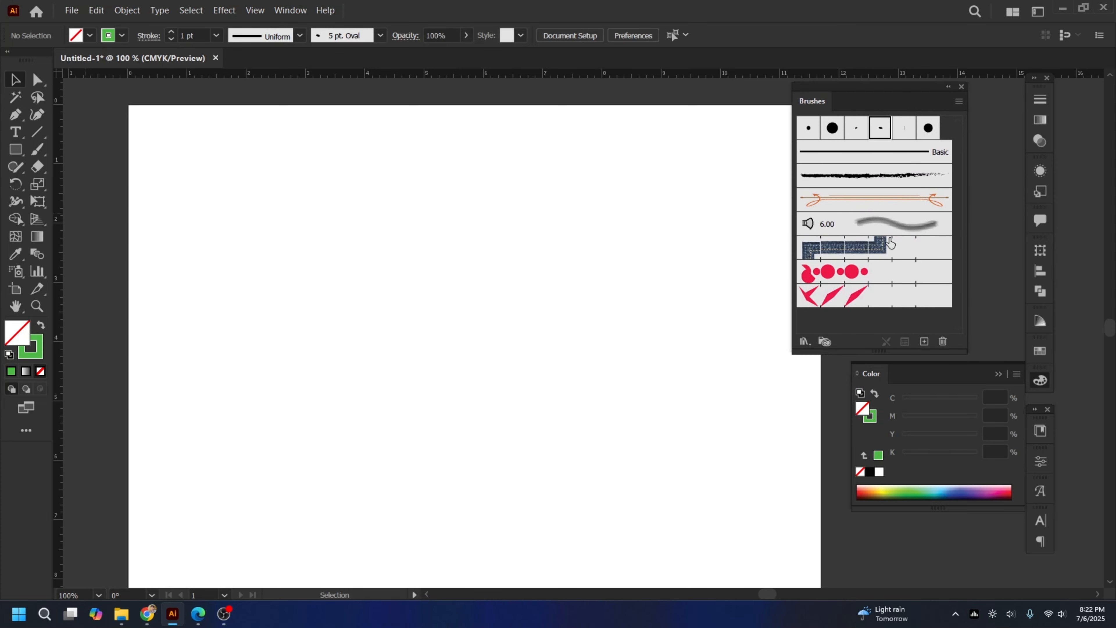
Step: With the rough charcoal art brush, paint two parallel horizontal lines and a large rounded loop crossing them
{"action": "left_click", "coordinate": [860, 183]}
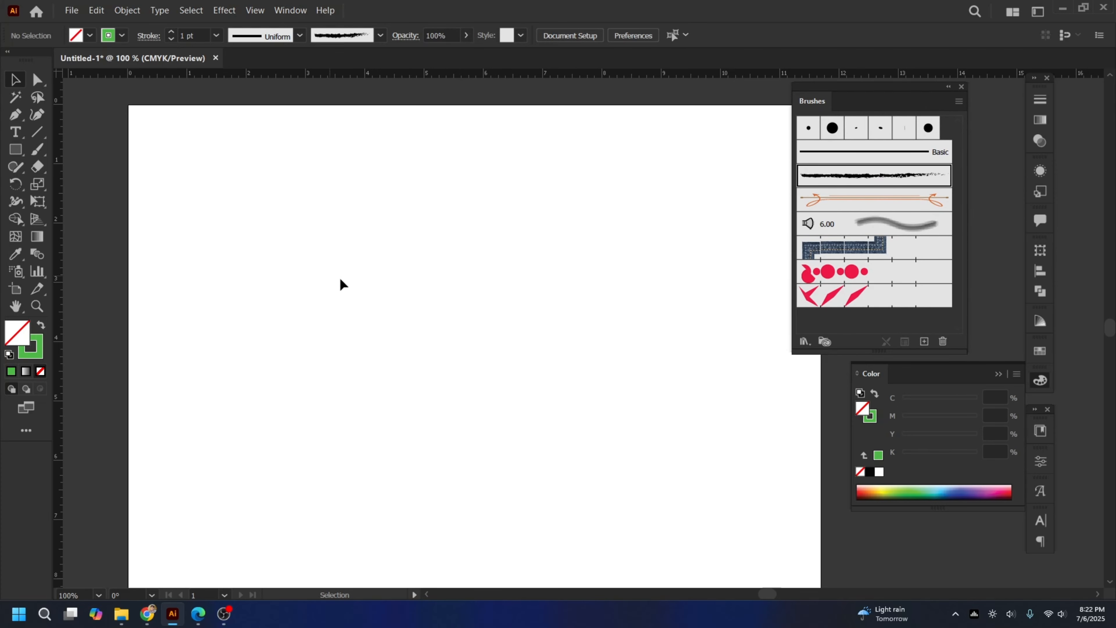
{"action": "left_click", "coordinate": [870, 155]}
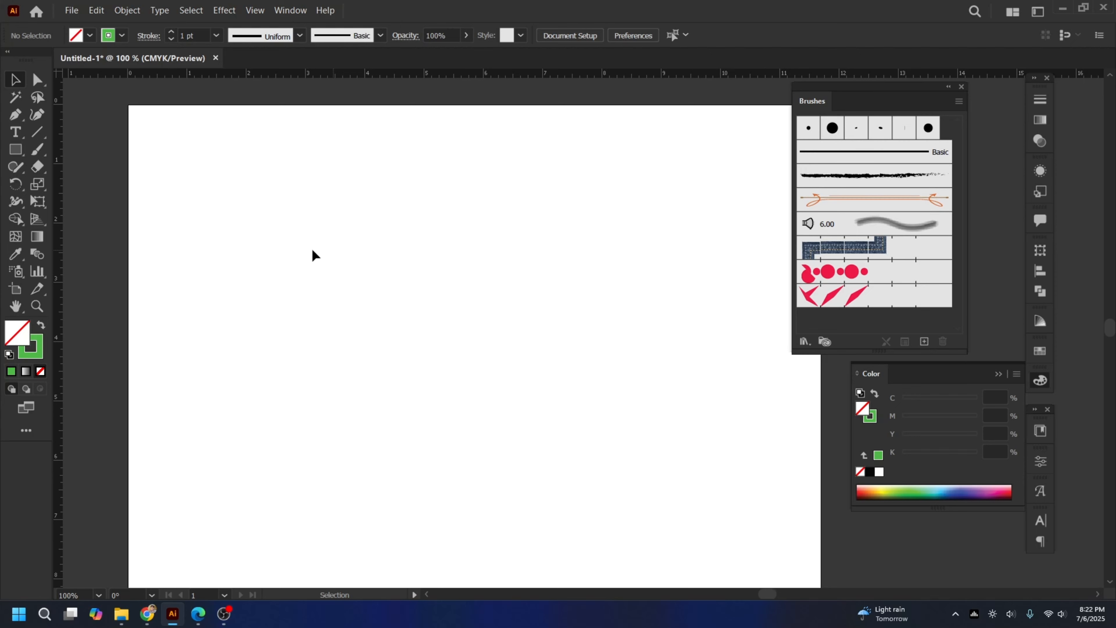
{"action": "left_click", "coordinate": [37, 149]}
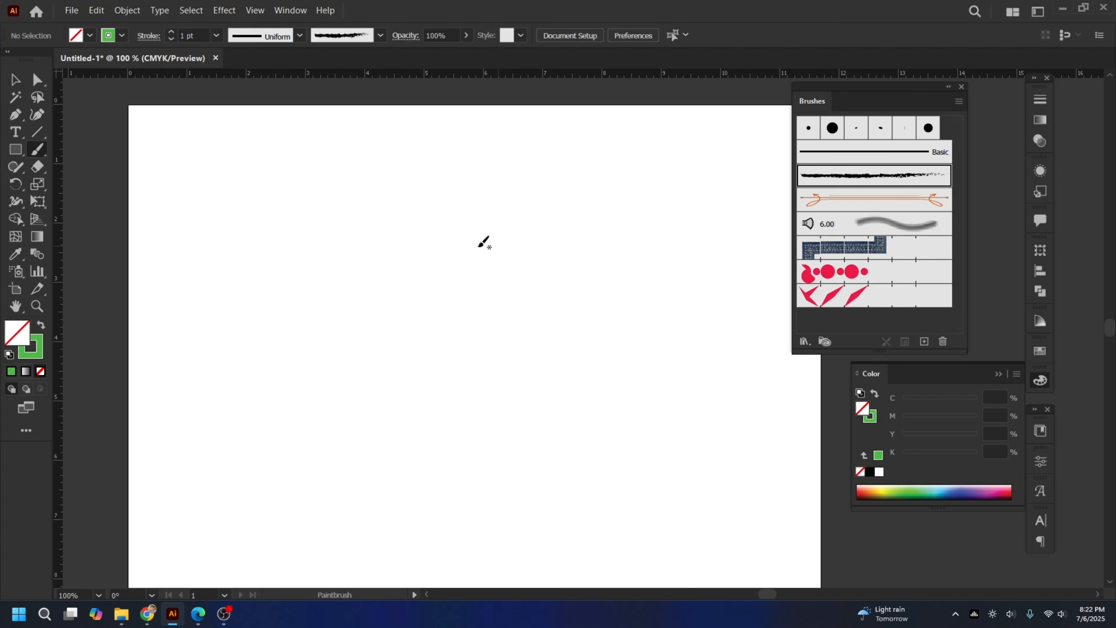
{"action": "left_click_drag", "start_coordinate": [308, 247], "coordinate": [656, 245]}
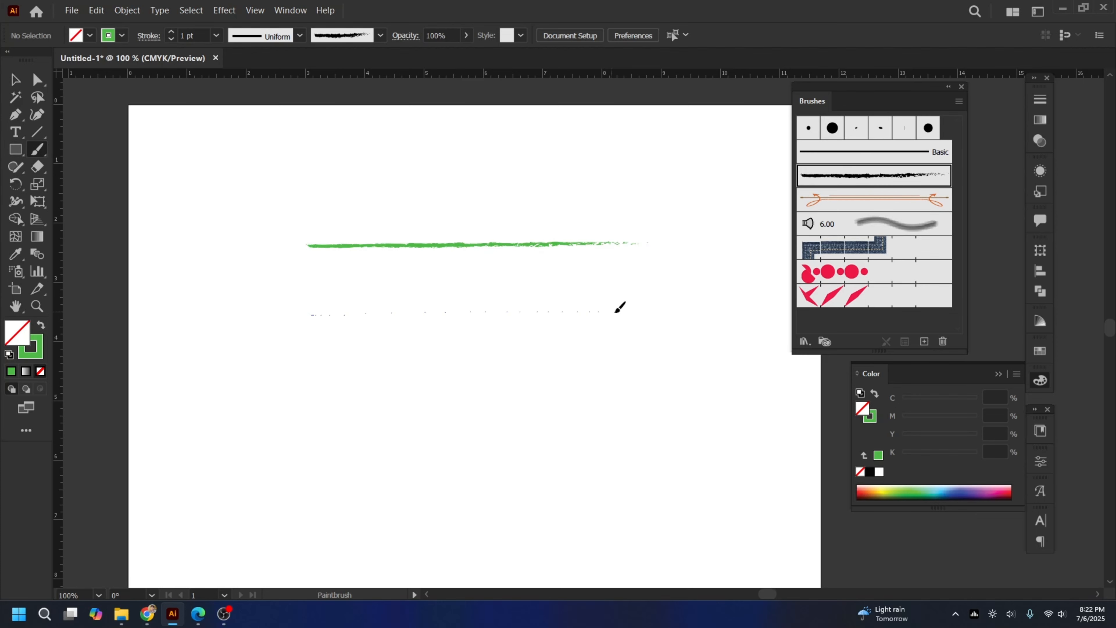
{"action": "left_click_drag", "start_coordinate": [616, 312], "coordinate": [617, 310]}
{"action": "left_click_drag", "start_coordinate": [453, 362], "coordinate": [260, 196]}
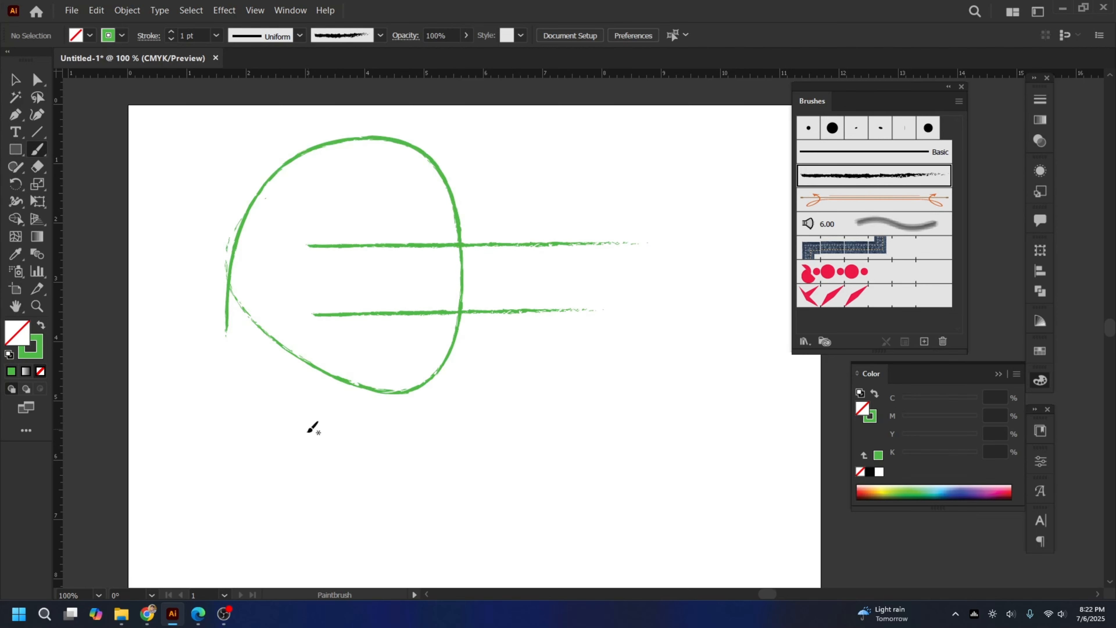
Step: Paint three more charcoal arcs: two tall ones crossing the horizontal lines and a shallow one below the loop
{"action": "left_click_drag", "start_coordinate": [400, 370], "coordinate": [393, 374]}
{"action": "key", "text": "plus"}
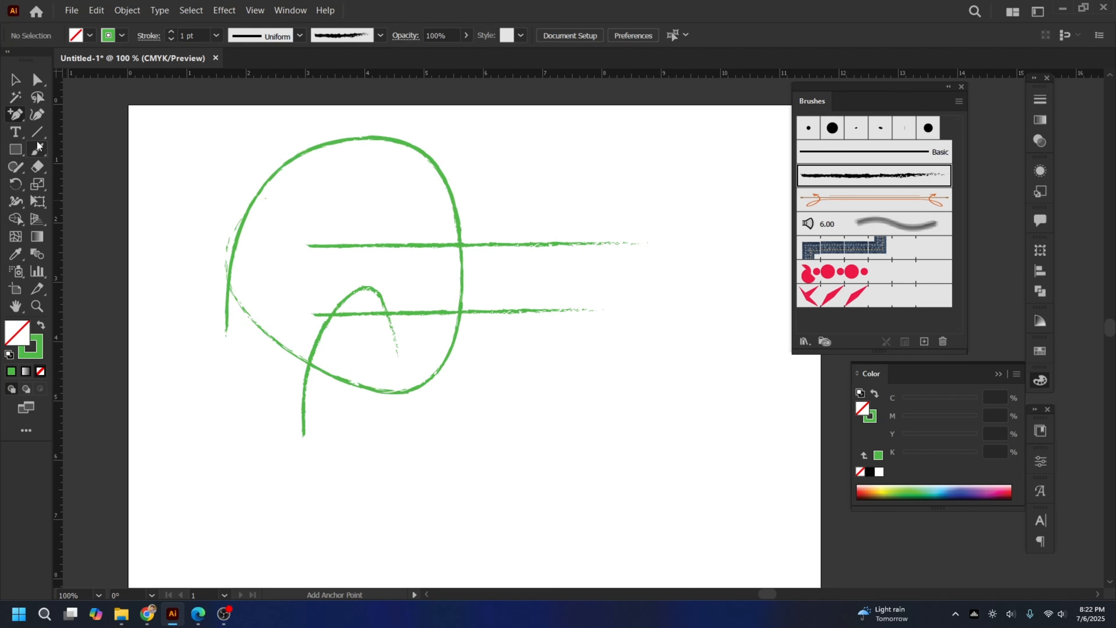
{"action": "key", "text": "b"}
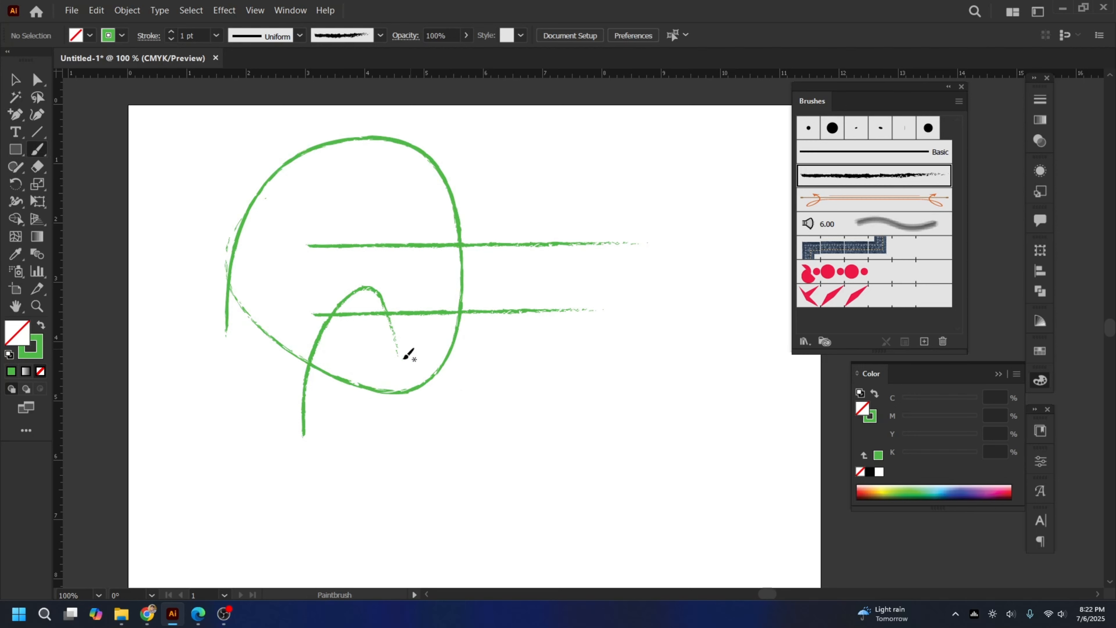
{"action": "mouse_move", "coordinate": [391, 370]}
{"action": "left_mouse_down"}
{"action": "mouse_move", "coordinate": [541, 247]}
{"action": "mouse_move", "coordinate": [511, 356]}
{"action": "mouse_move", "coordinate": [357, 453]}
{"action": "left_mouse_up"}
{"action": "left_click_drag", "start_coordinate": [512, 407], "coordinate": [504, 422]}
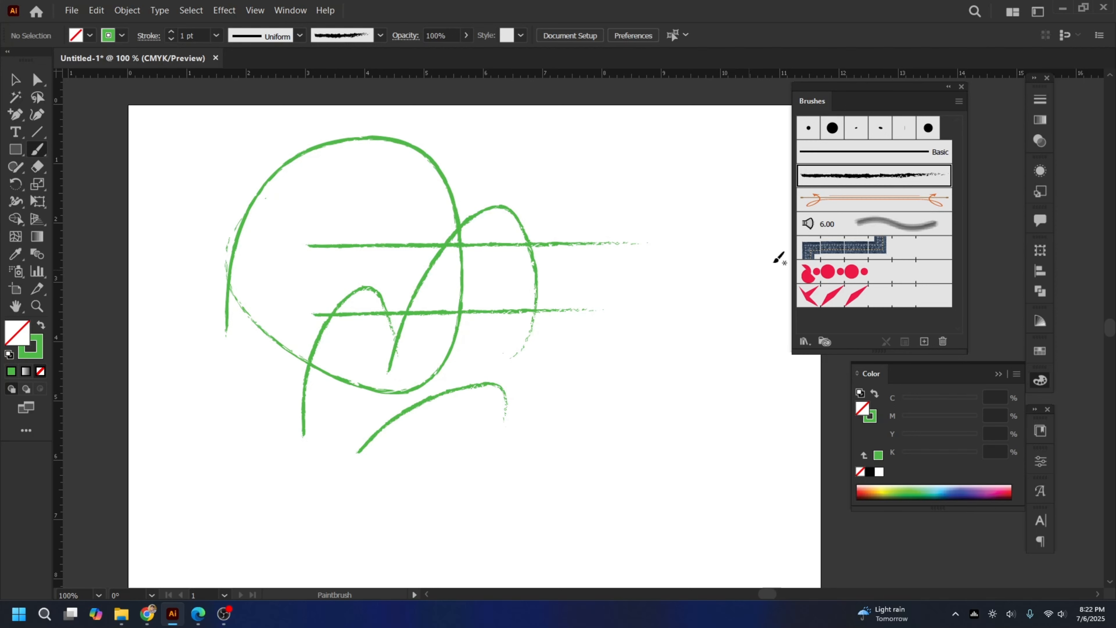
Step: Choose the orange ornamental art brush and paint four long curved strokes over and around the green ones
{"action": "left_click", "coordinate": [849, 199]}
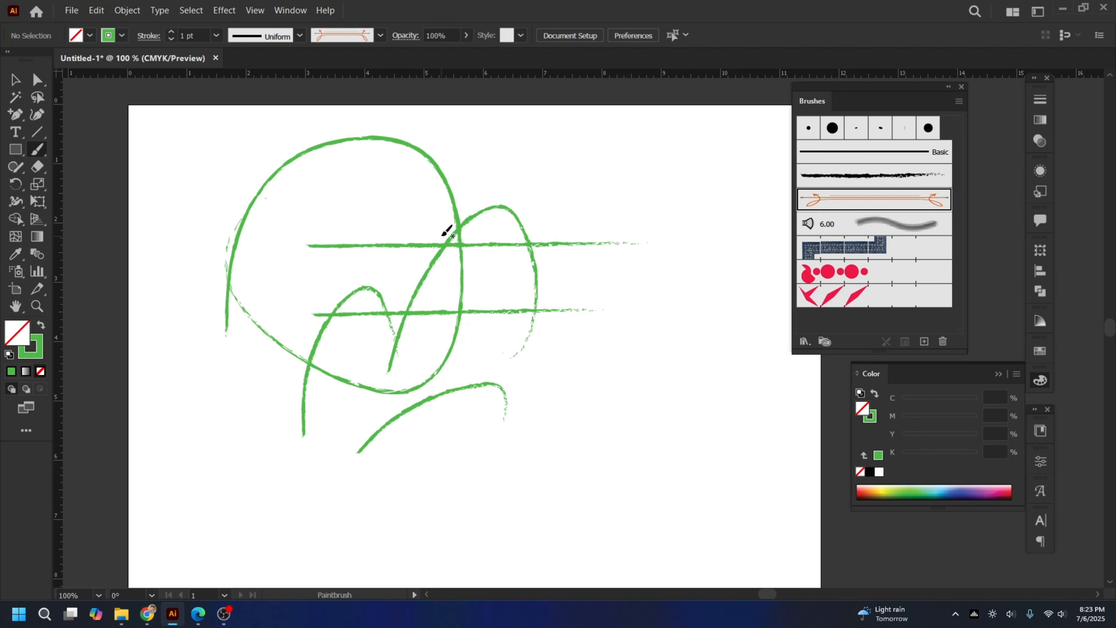
{"action": "left_click_drag", "start_coordinate": [471, 313], "coordinate": [470, 319]}
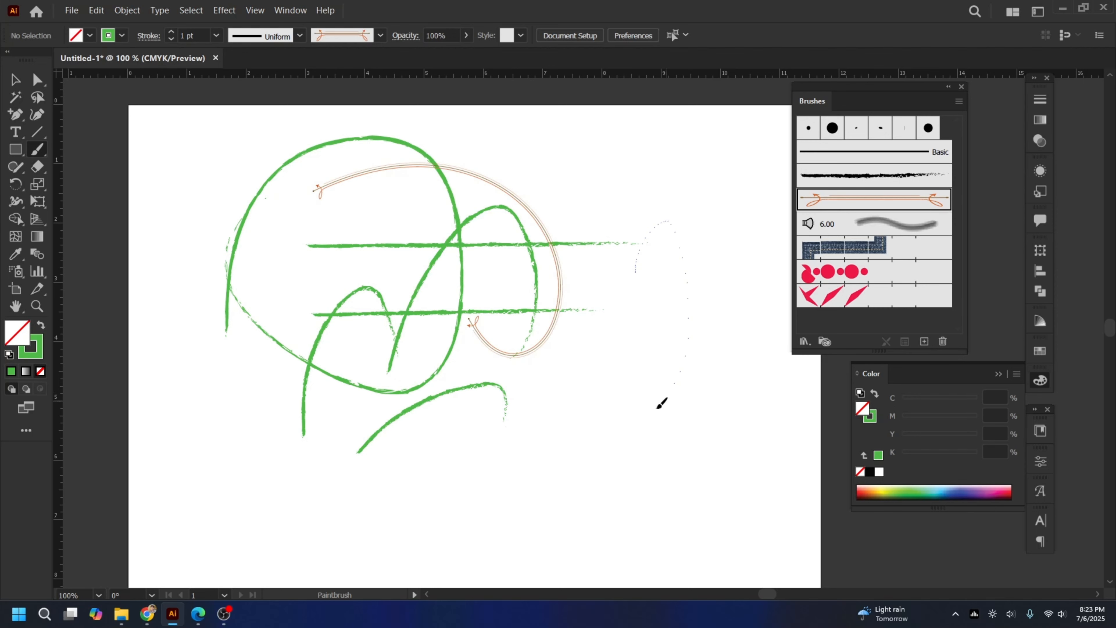
{"action": "left_click_drag", "start_coordinate": [471, 444], "coordinate": [470, 445]}
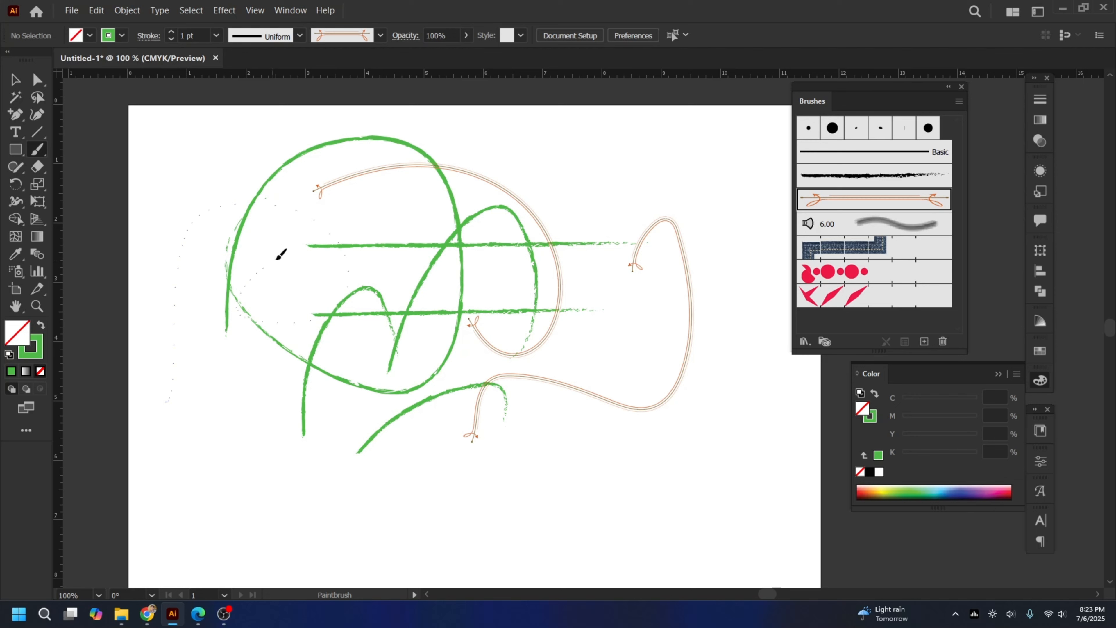
{"action": "left_click_drag", "start_coordinate": [277, 257], "coordinate": [277, 258]}
{"action": "left_click_drag", "start_coordinate": [347, 441], "coordinate": [350, 446]}
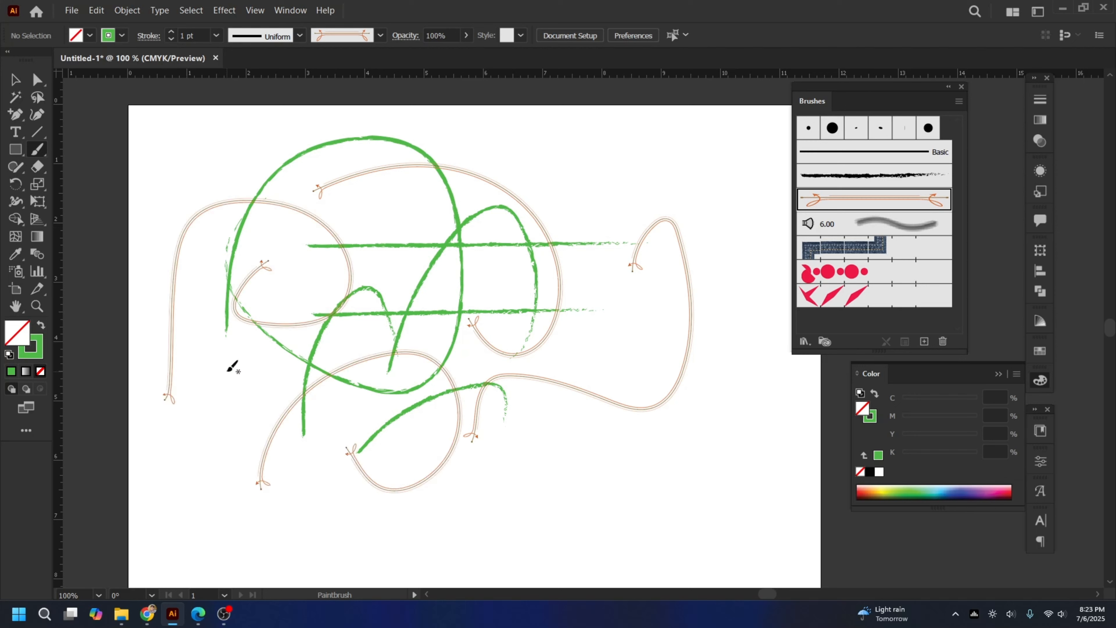
Step: Paint a short J-shaped curve, a closed-looking loop and a pointed angle with the ornamental brush in the artboard's lower area
{"action": "mouse_move", "coordinate": [227, 374]}
{"action": "left_mouse_down"}
{"action": "mouse_move", "coordinate": [218, 463]}
{"action": "mouse_move", "coordinate": [185, 500]}
{"action": "left_mouse_up"}
{"action": "left_click_drag", "start_coordinate": [595, 531], "coordinate": [597, 413]}
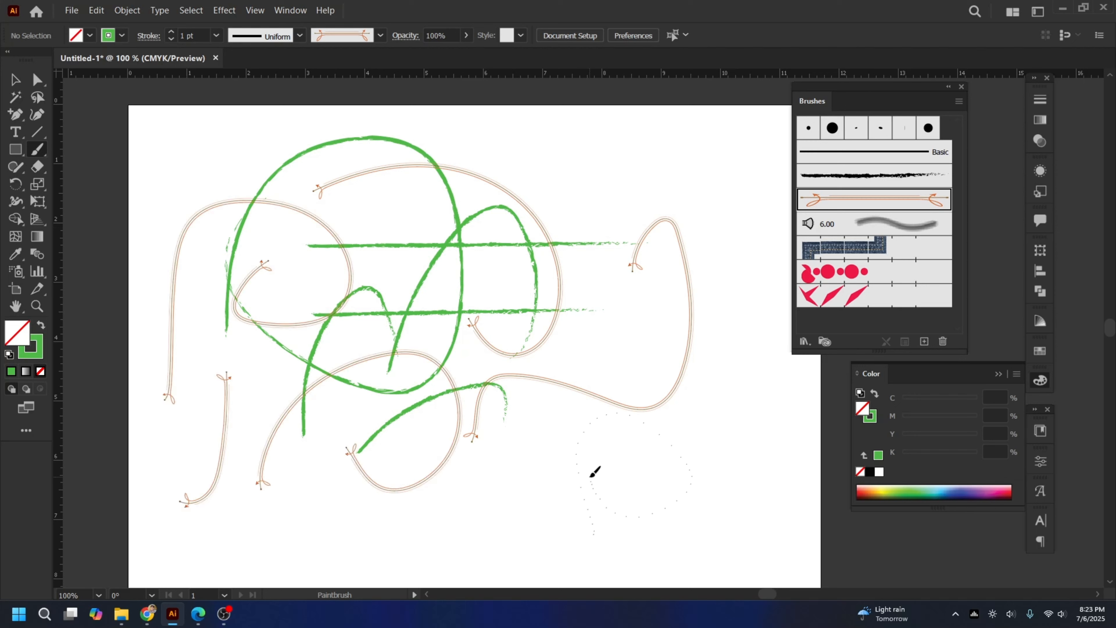
{"action": "left_click_drag", "start_coordinate": [595, 473], "coordinate": [588, 483]}
{"action": "left_click_drag", "start_coordinate": [491, 492], "coordinate": [548, 491]}
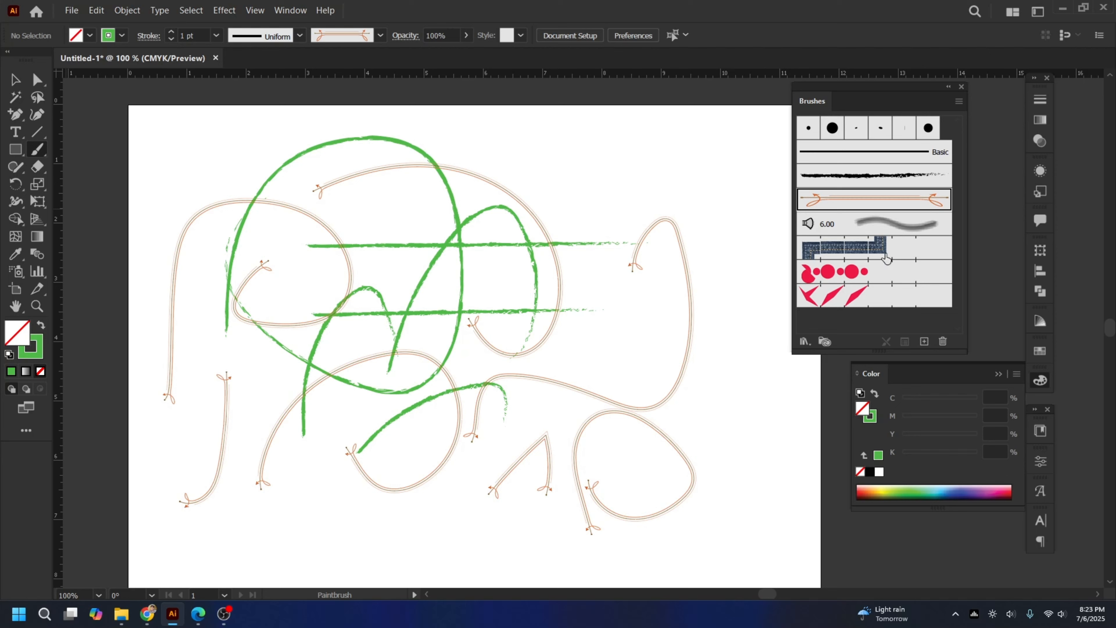
Step: Choose the denim pattern brush and paint a horizontal band and a long vertical band along the artboard's right side
{"action": "left_click", "coordinate": [874, 254]}
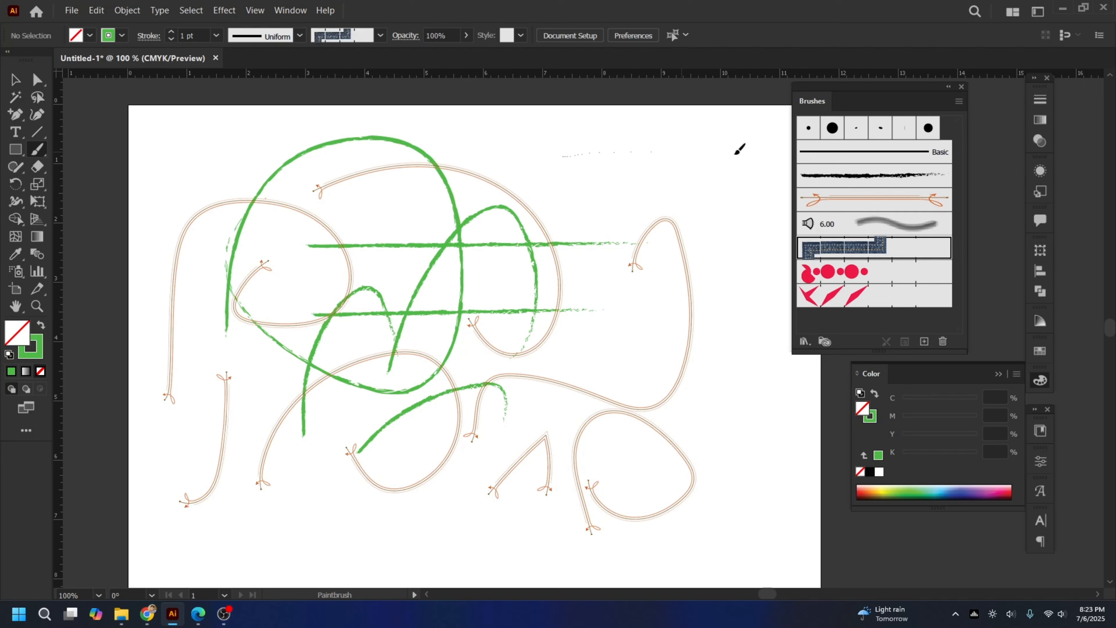
{"action": "left_click_drag", "start_coordinate": [740, 150], "coordinate": [753, 158]}
{"action": "left_click_drag", "start_coordinate": [746, 202], "coordinate": [758, 468]}
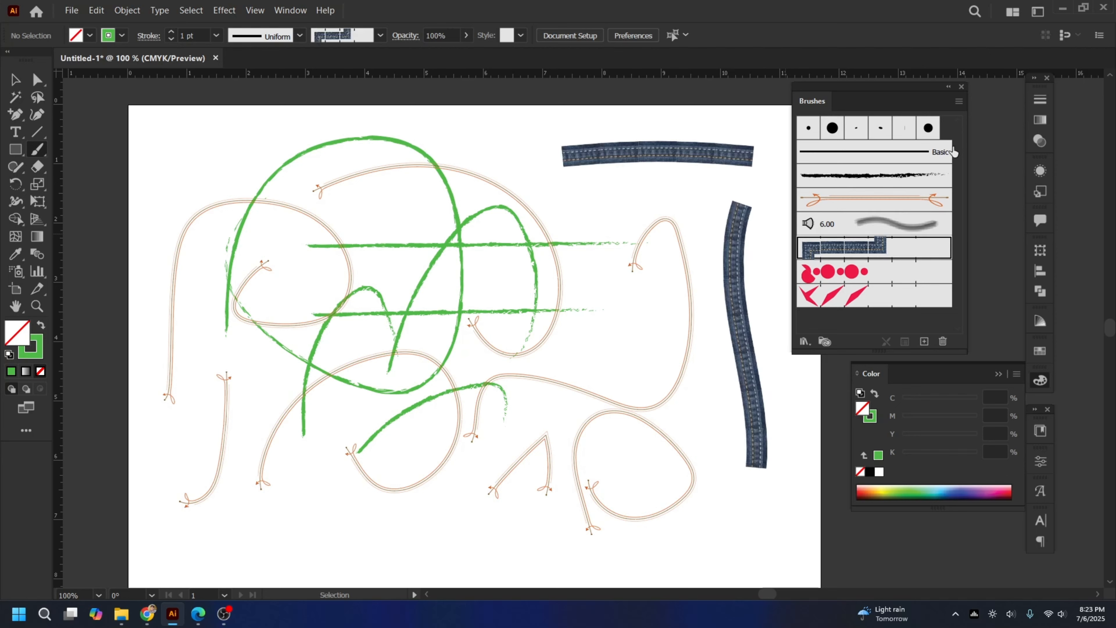
Step: Open the Arrows_Special brush library and enlarge its panel to show more of the arrow brushes
{"action": "left_click", "coordinate": [958, 102]}
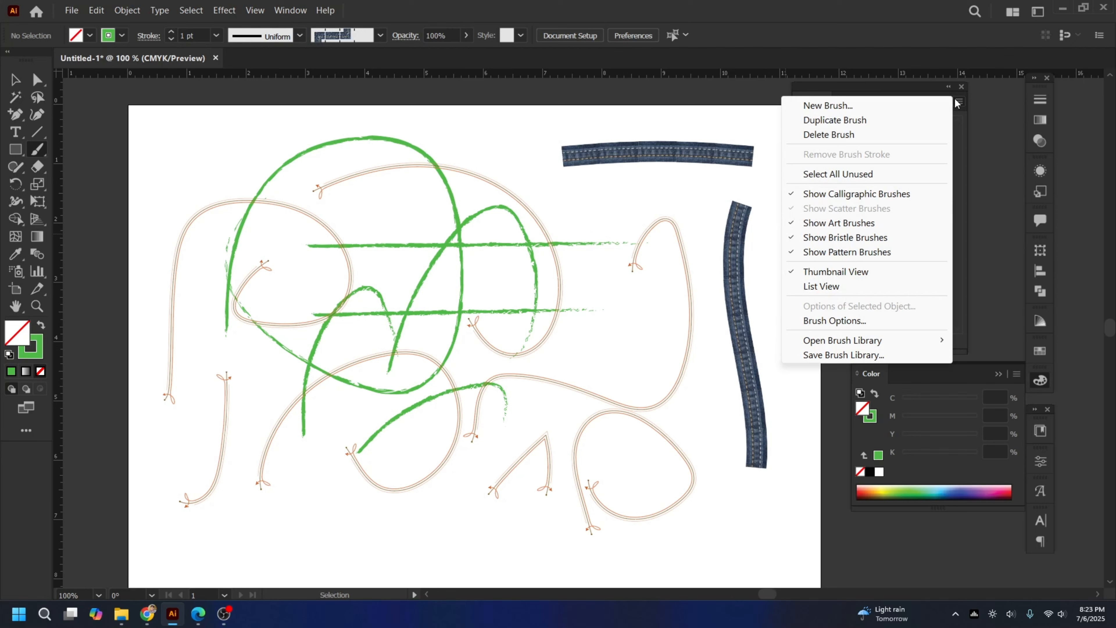
{"action": "left_click", "coordinate": [958, 103]}
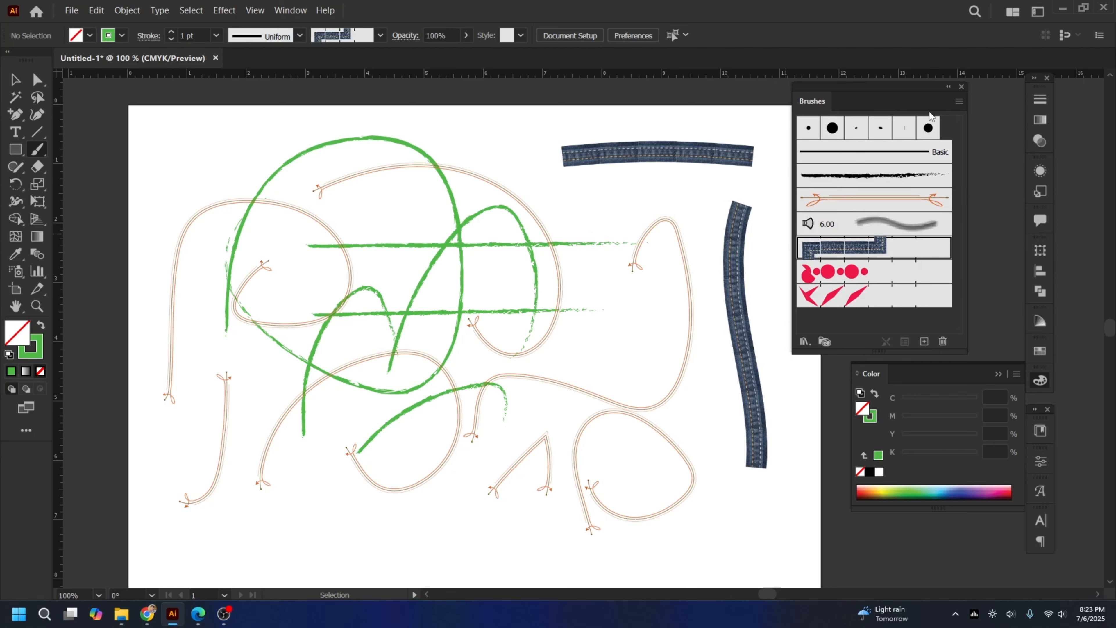
{"action": "left_click", "coordinate": [959, 102]}
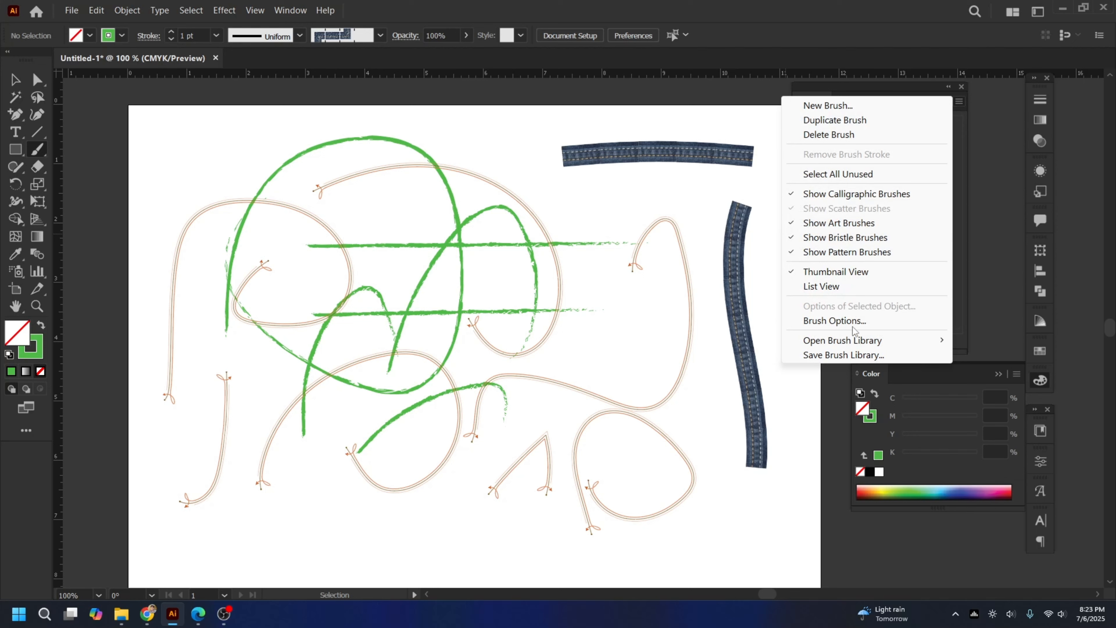
{"action": "mouse_move", "coordinate": [833, 346]}
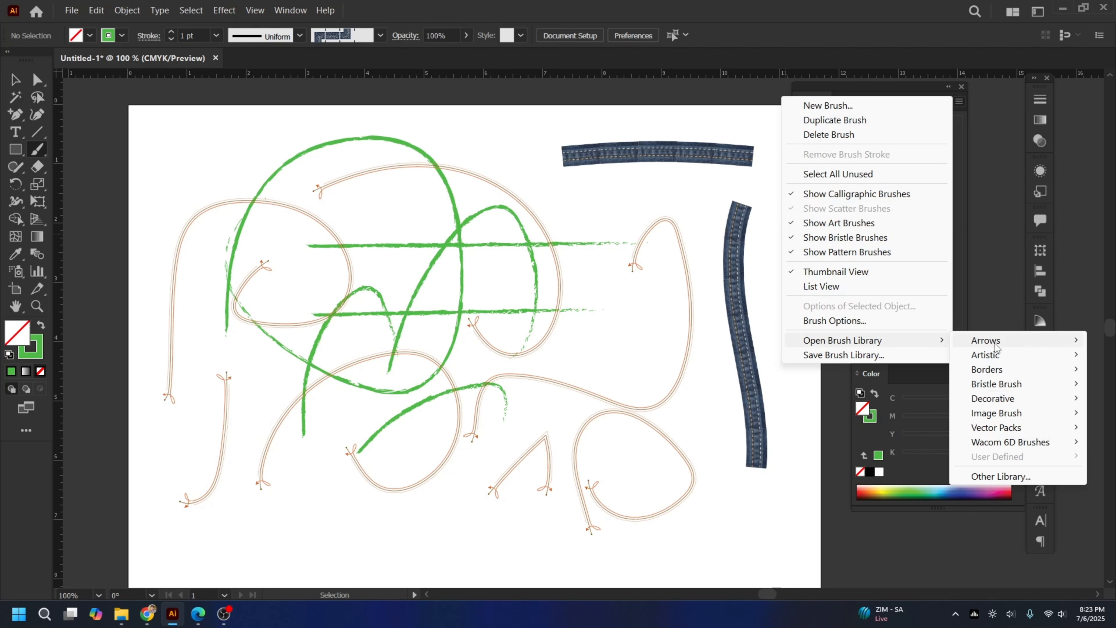
{"action": "mouse_move", "coordinate": [994, 344]}
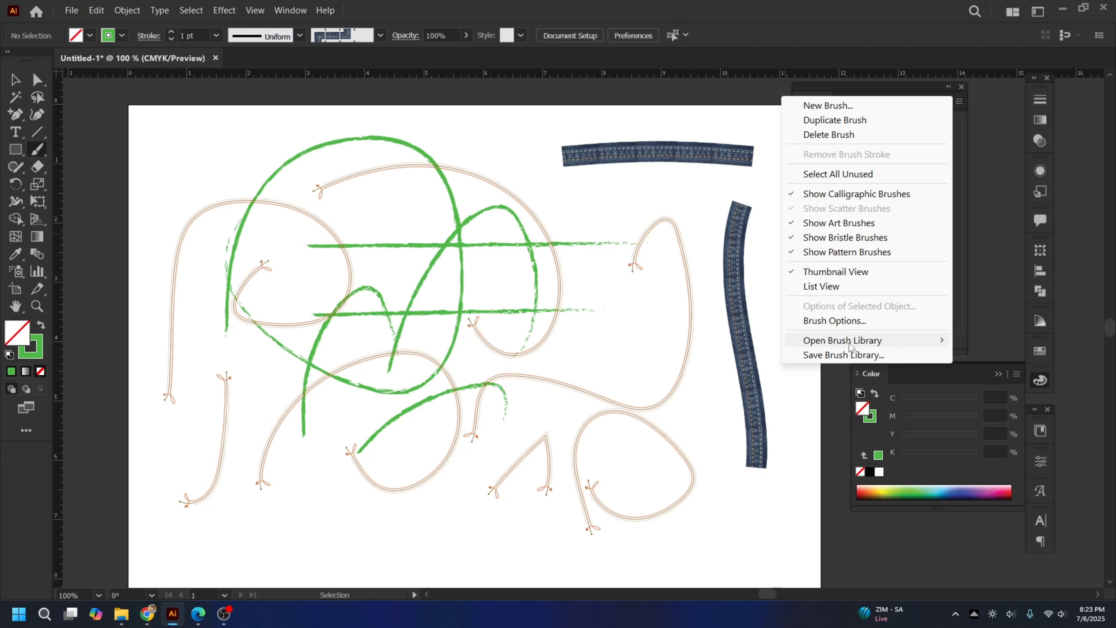
{"action": "mouse_move", "coordinate": [928, 336]}
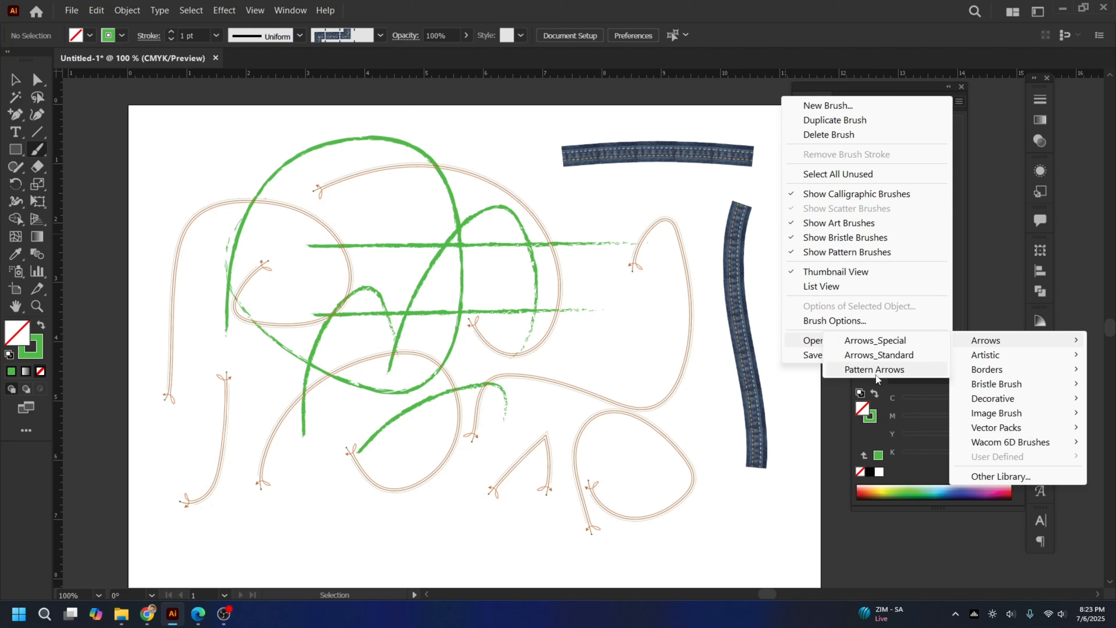
{"action": "left_click", "coordinate": [894, 346]}
{"action": "mouse_move", "coordinate": [598, 280]}
{"action": "left_mouse_down"}
{"action": "mouse_move", "coordinate": [635, 291]}
{"action": "mouse_move", "coordinate": [731, 363]}
{"action": "mouse_move", "coordinate": [704, 214]}
{"action": "mouse_move", "coordinate": [718, 165]}
{"action": "left_mouse_up"}
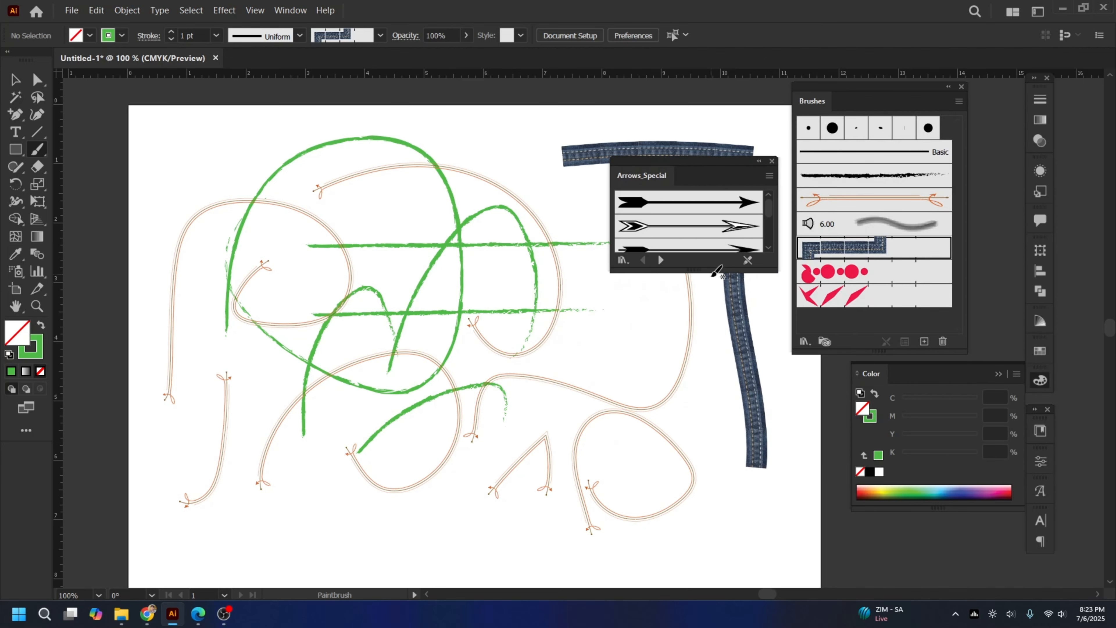
{"action": "left_click_drag", "start_coordinate": [721, 268], "coordinate": [721, 532]}
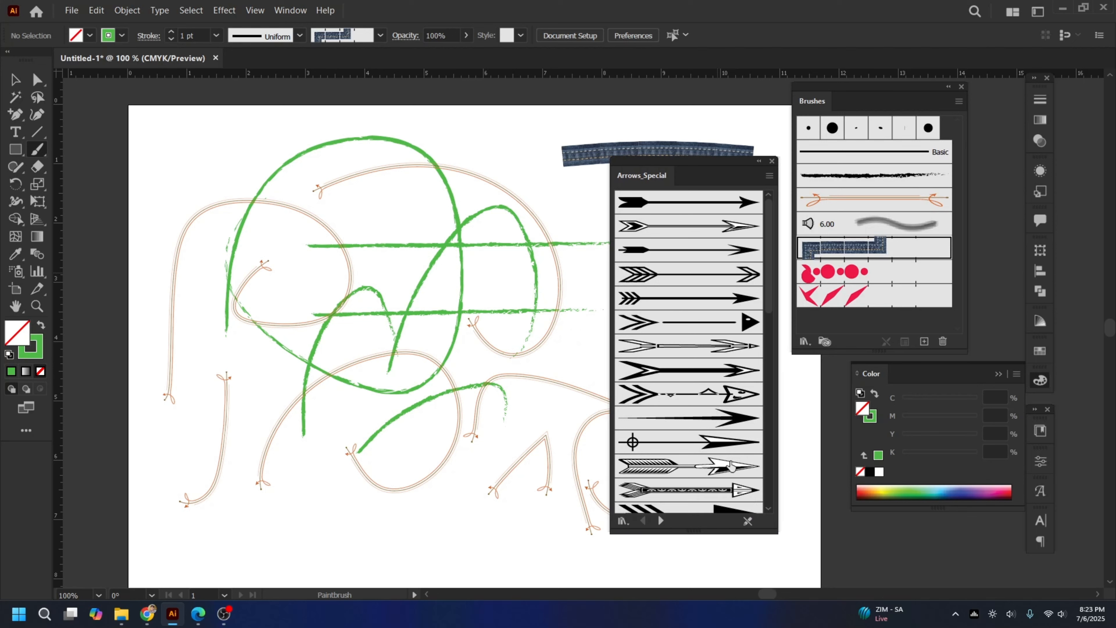
Step: Choose the feathered arrow brush with a solid head and paint two long curved arrows crossing in the artboard's upper-left area
{"action": "left_click", "coordinate": [733, 300]}
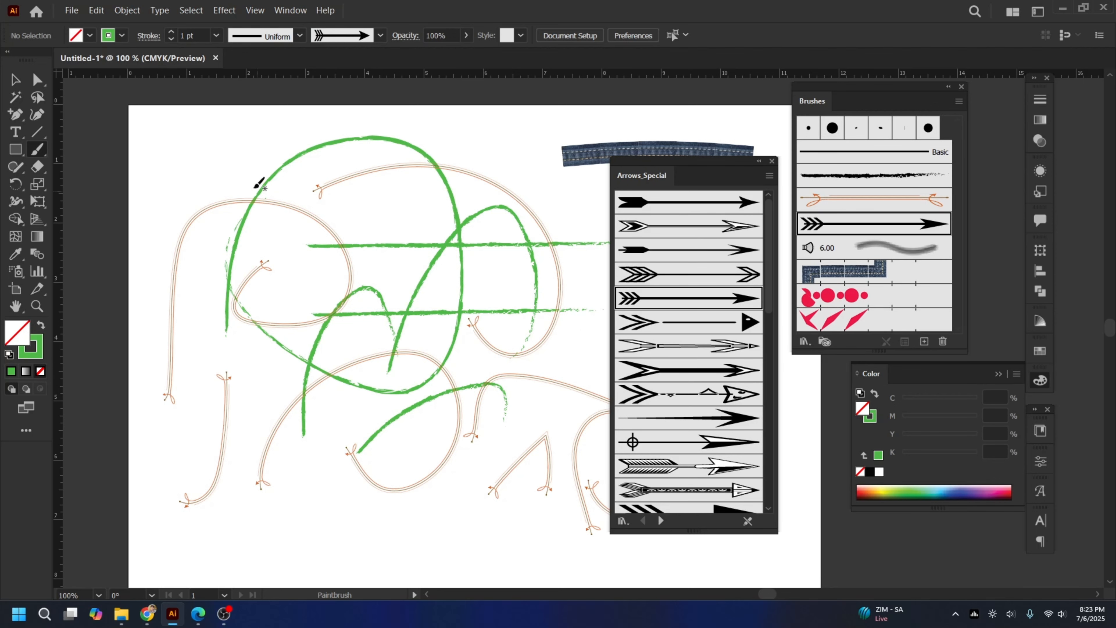
{"action": "mouse_move", "coordinate": [195, 164]}
{"action": "left_mouse_down"}
{"action": "mouse_move", "coordinate": [336, 290]}
{"action": "mouse_move", "coordinate": [319, 376]}
{"action": "left_mouse_up"}
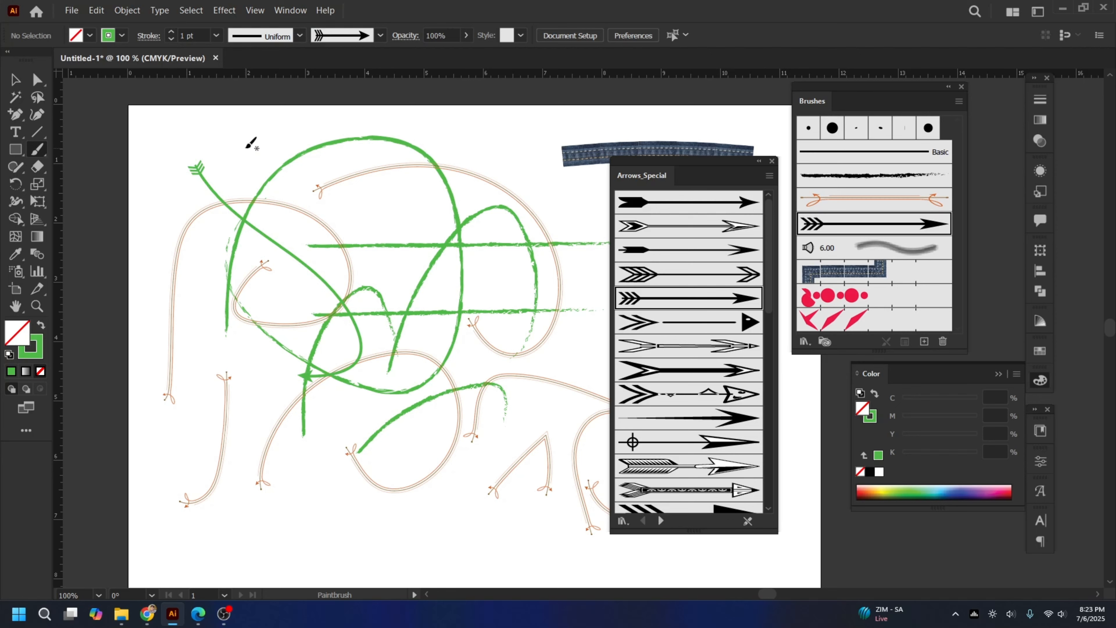
{"action": "mouse_move", "coordinate": [241, 150]}
{"action": "left_mouse_down"}
{"action": "mouse_move", "coordinate": [215, 339]}
{"action": "mouse_move", "coordinate": [266, 437]}
{"action": "left_mouse_up"}
Step: Select and delete the green, ornamental and arrow strokes together with the horizontal denim band
{"action": "left_click", "coordinate": [13, 84]}
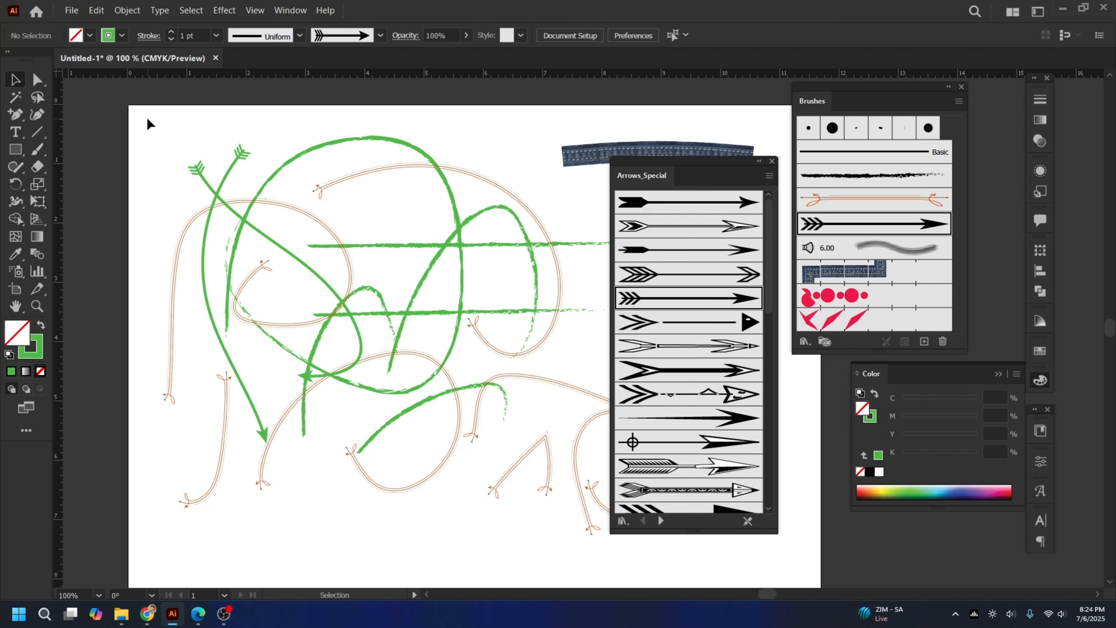
{"action": "mouse_move", "coordinate": [149, 120]}
{"action": "left_mouse_down"}
{"action": "mouse_move", "coordinate": [638, 587]}
{"action": "mouse_move", "coordinate": [668, 550]}
{"action": "left_mouse_up"}
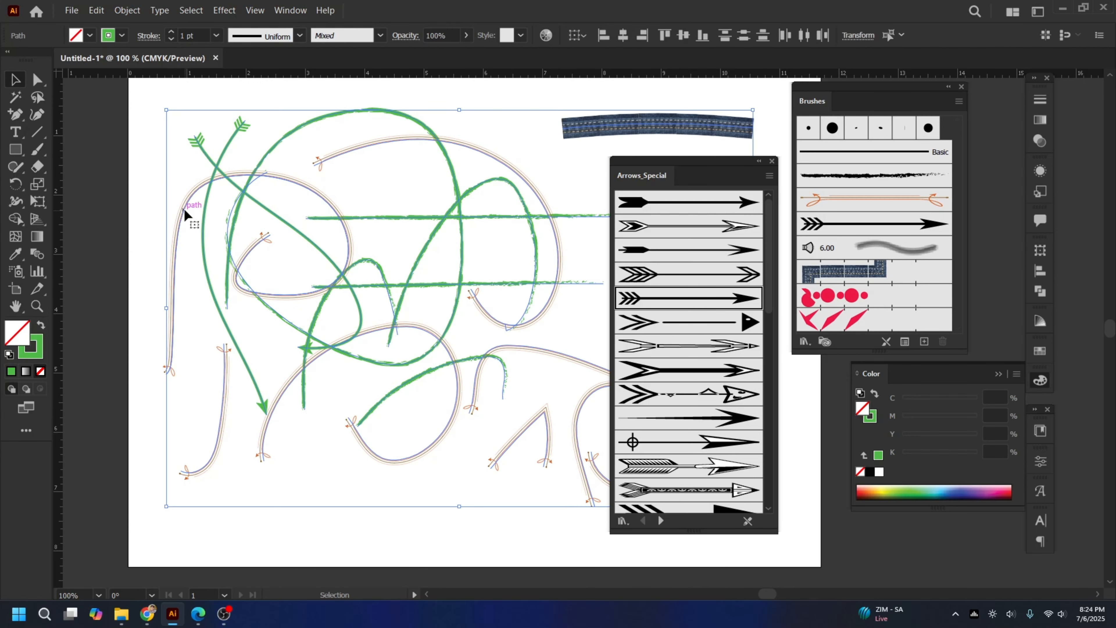
{"action": "key", "text": "Delete"}
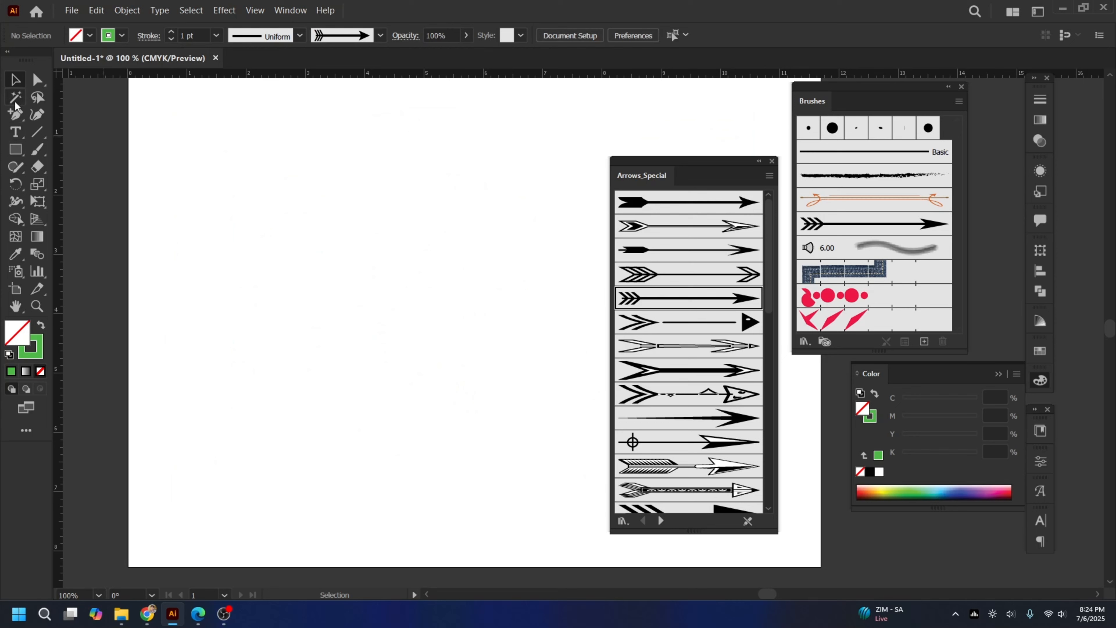
Step: Choose the thick arrow brush with a forked tail and paint a hooked arrow, a downward arrow crossing it and a short one beside them
{"action": "left_click", "coordinate": [37, 149]}
{"action": "left_click", "coordinate": [702, 293]}
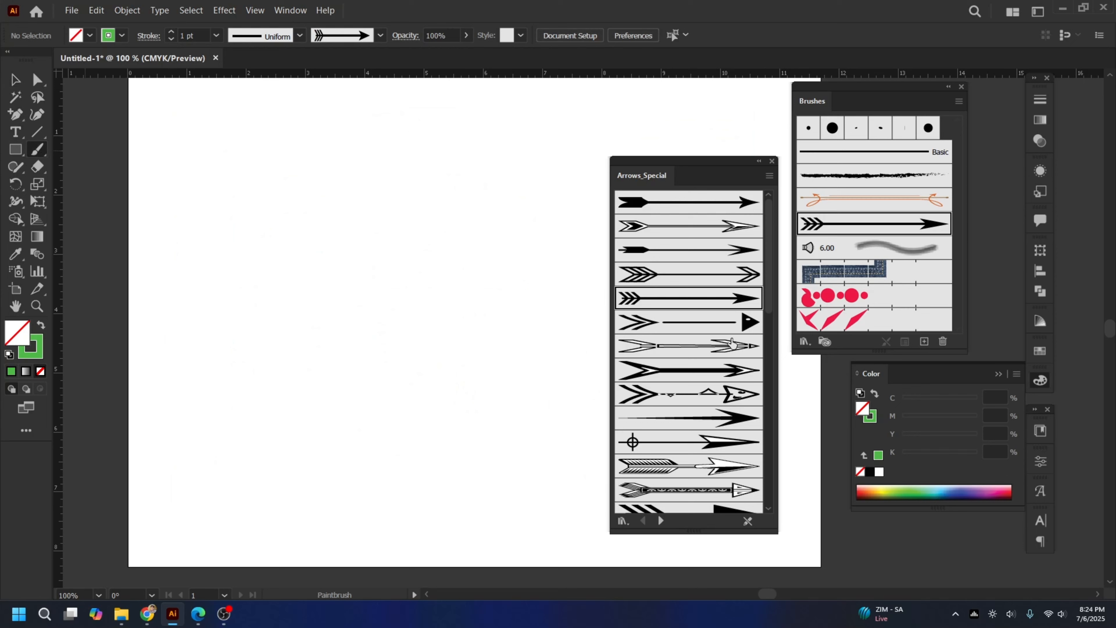
{"action": "left_click", "coordinate": [730, 368]}
{"action": "mouse_move", "coordinate": [214, 245]}
{"action": "left_mouse_down"}
{"action": "mouse_move", "coordinate": [362, 246]}
{"action": "mouse_move", "coordinate": [536, 334]}
{"action": "mouse_move", "coordinate": [432, 352]}
{"action": "left_mouse_up"}
{"action": "mouse_move", "coordinate": [273, 183]}
{"action": "left_mouse_down"}
{"action": "mouse_move", "coordinate": [295, 197]}
{"action": "mouse_move", "coordinate": [333, 373]}
{"action": "left_mouse_up"}
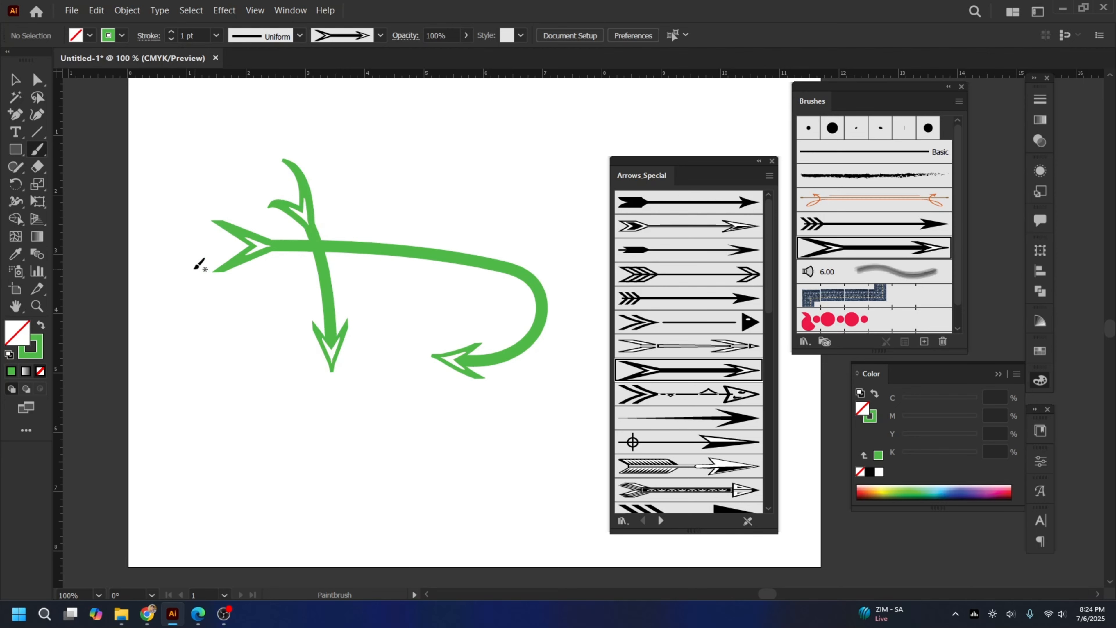
{"action": "left_click_drag", "start_coordinate": [212, 396], "coordinate": [212, 396]}
Step: Choose the first Arrows_Special brush and paint two horizontal arrows, three short downward ones and one rising diagonal around the thick arrows
{"action": "left_click", "coordinate": [665, 207]}
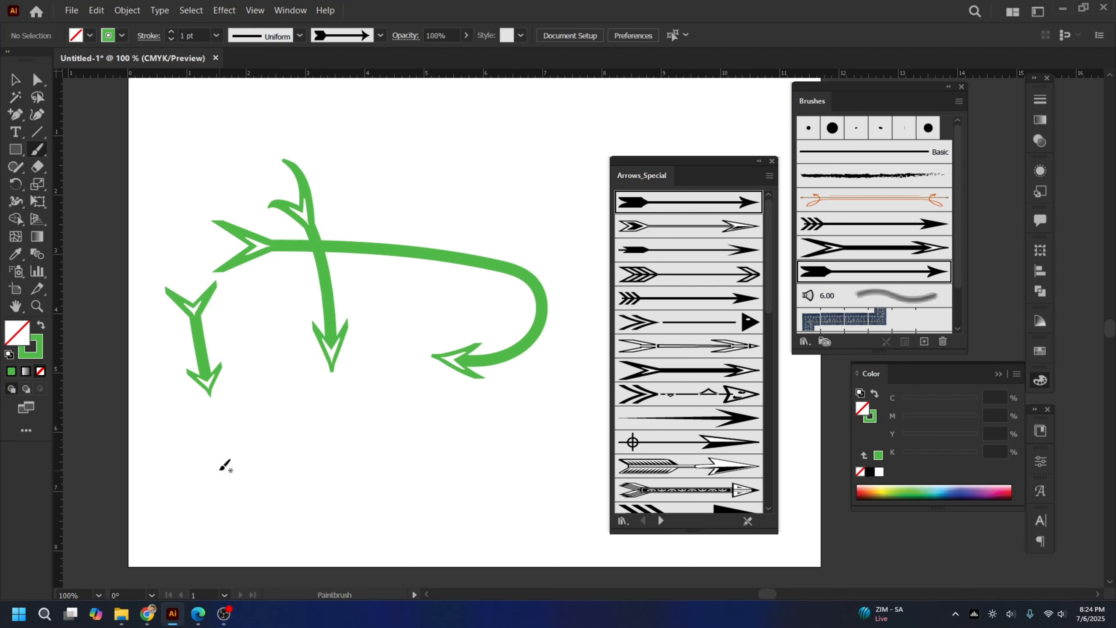
{"action": "left_click_drag", "start_coordinate": [220, 467], "coordinate": [363, 464]}
{"action": "left_click_drag", "start_coordinate": [269, 504], "coordinate": [452, 500]}
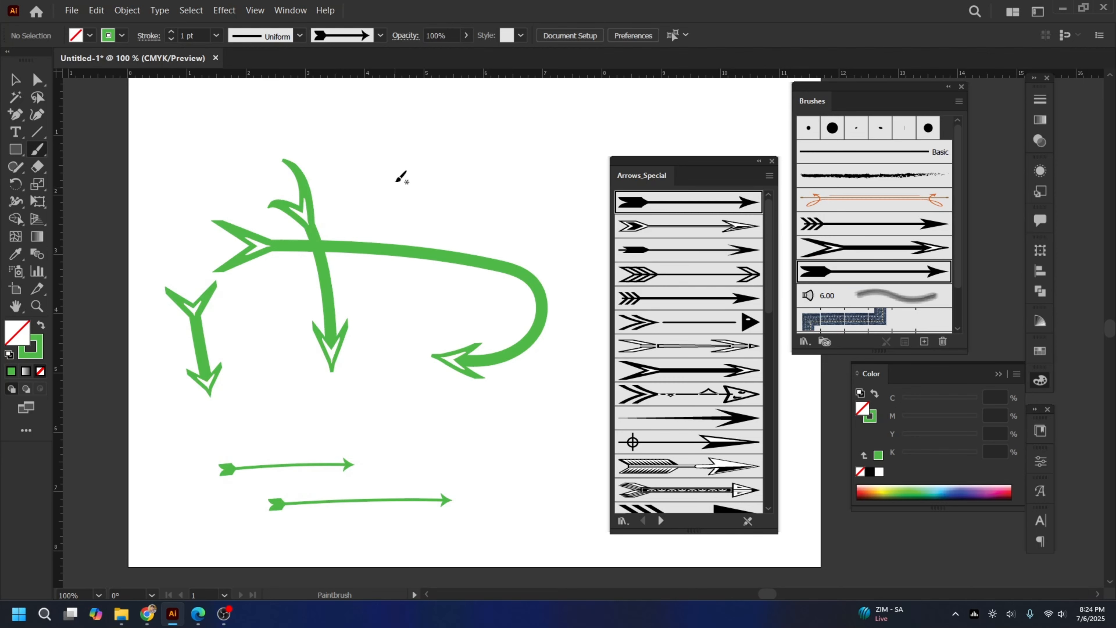
{"action": "left_click_drag", "start_coordinate": [403, 159], "coordinate": [418, 241]}
{"action": "left_click_drag", "start_coordinate": [499, 155], "coordinate": [516, 218]}
{"action": "left_click_drag", "start_coordinate": [607, 225], "coordinate": [566, 279]}
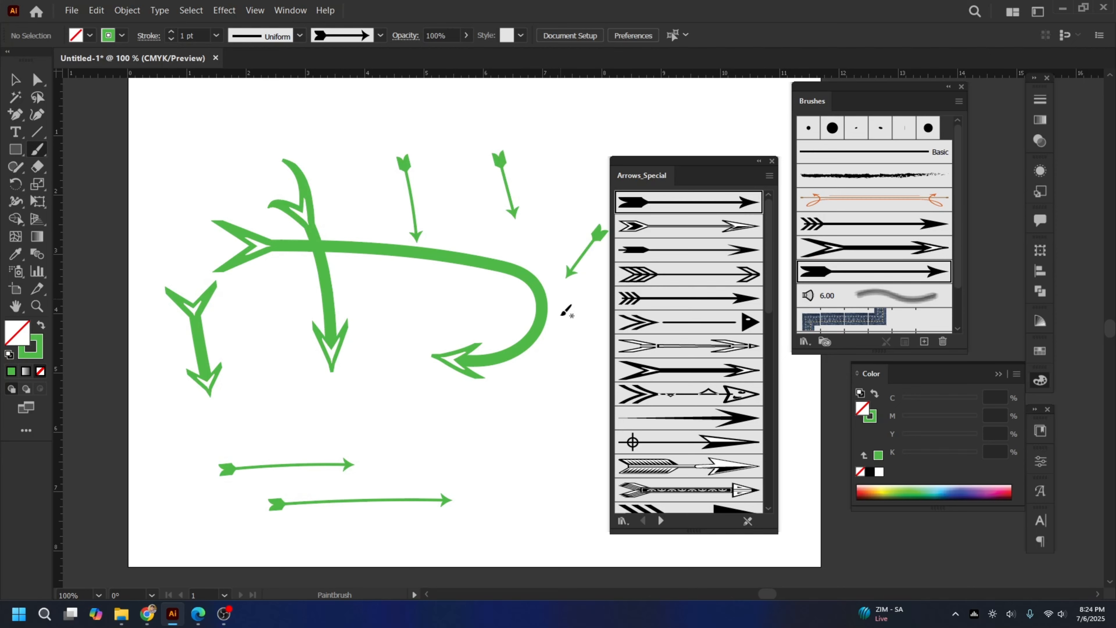
{"action": "left_click_drag", "start_coordinate": [486, 470], "coordinate": [595, 388]}
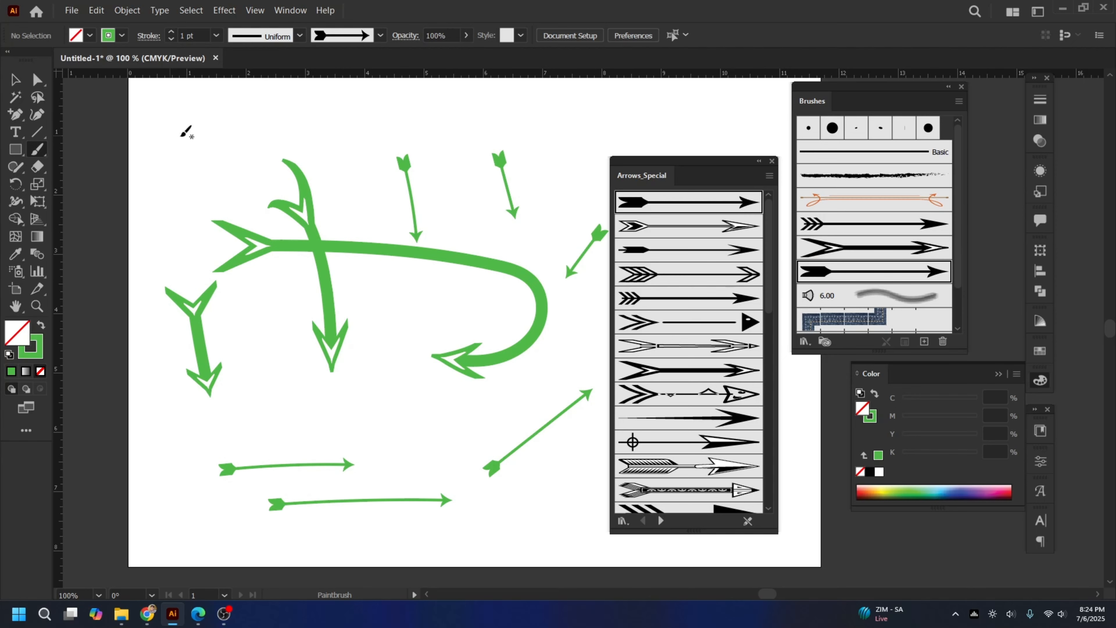
Step: Delete all the painted arrows and the remaining vertical denim band to empty the artboard
{"action": "left_click", "coordinate": [14, 79]}
{"action": "mouse_move", "coordinate": [186, 126]}
{"action": "left_mouse_down"}
{"action": "mouse_move", "coordinate": [543, 586]}
{"action": "mouse_move", "coordinate": [609, 567]}
{"action": "mouse_move", "coordinate": [591, 550]}
{"action": "left_mouse_up"}
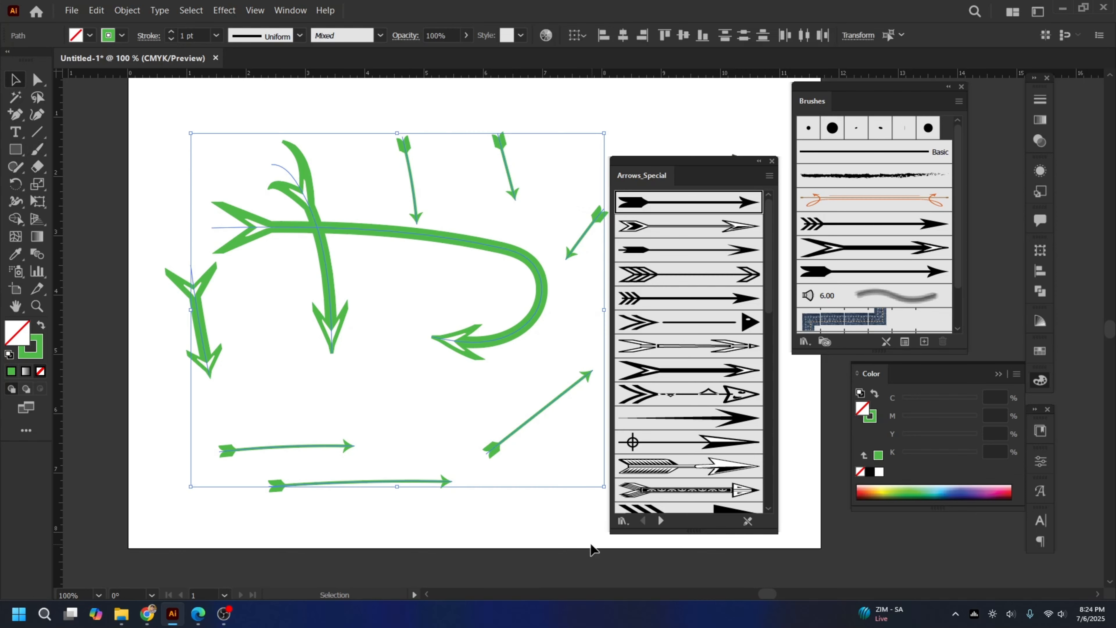
{"action": "key", "text": "Delete"}
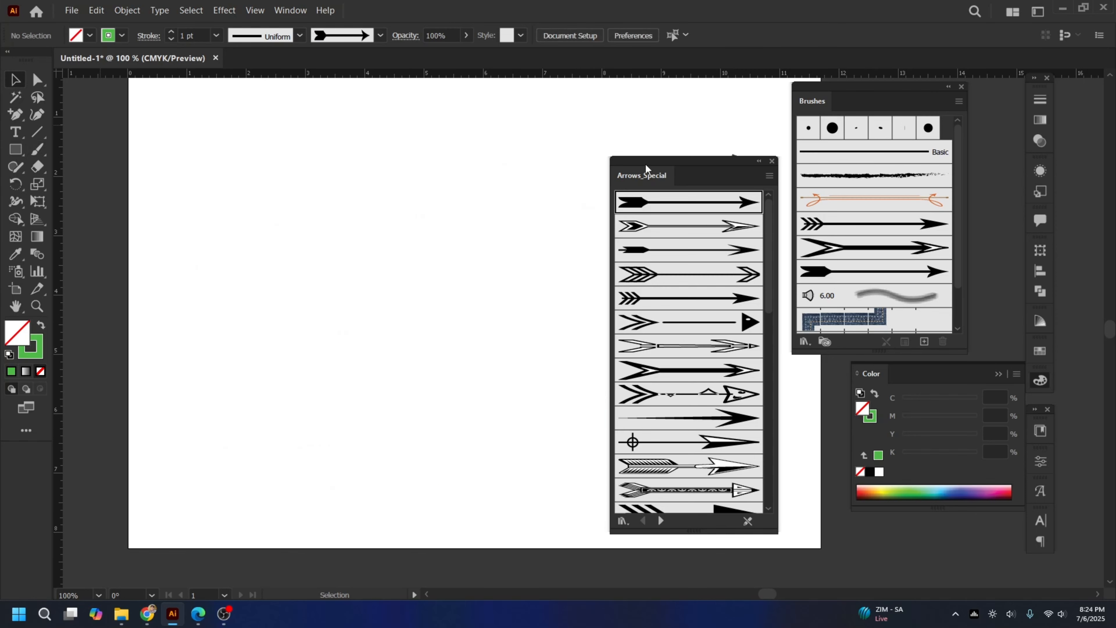
{"action": "mouse_move", "coordinate": [718, 164]}
{"action": "left_mouse_down"}
{"action": "mouse_move", "coordinate": [738, 360]}
{"action": "mouse_move", "coordinate": [735, 346]}
{"action": "mouse_move", "coordinate": [768, 462]}
{"action": "left_mouse_up"}
{"action": "left_click", "coordinate": [763, 396]}
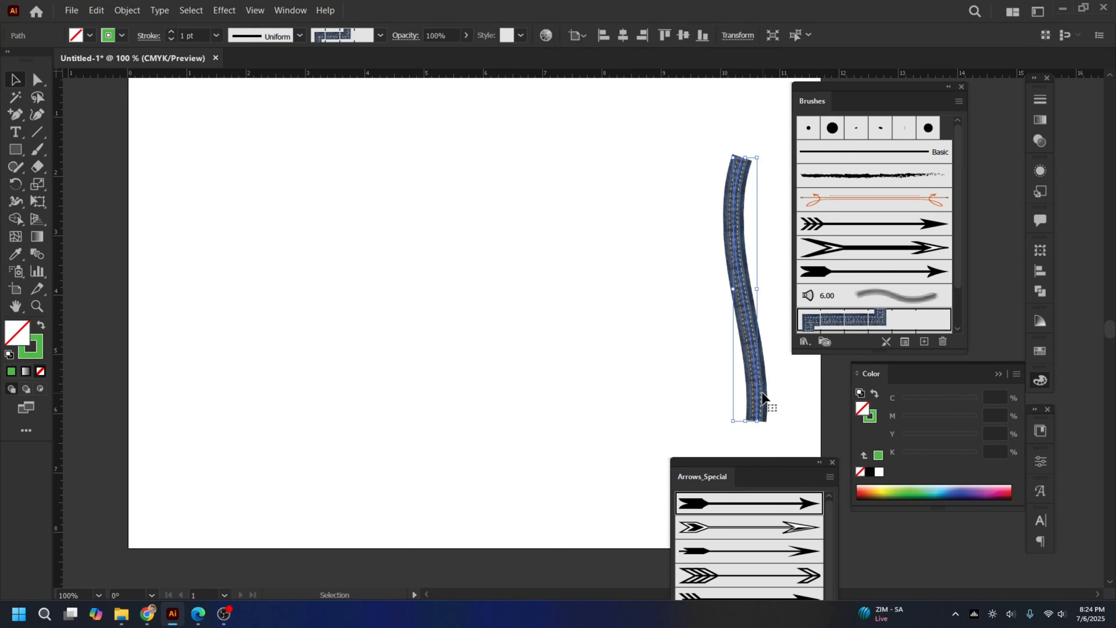
{"action": "key", "text": "Delete"}
Step: Move the Color panel below the artboard's lower-right area and close the Arrows_Special library
{"action": "left_click_drag", "start_coordinate": [951, 371], "coordinate": [931, 489]}
{"action": "left_click_drag", "start_coordinate": [782, 478], "coordinate": [634, 293]}
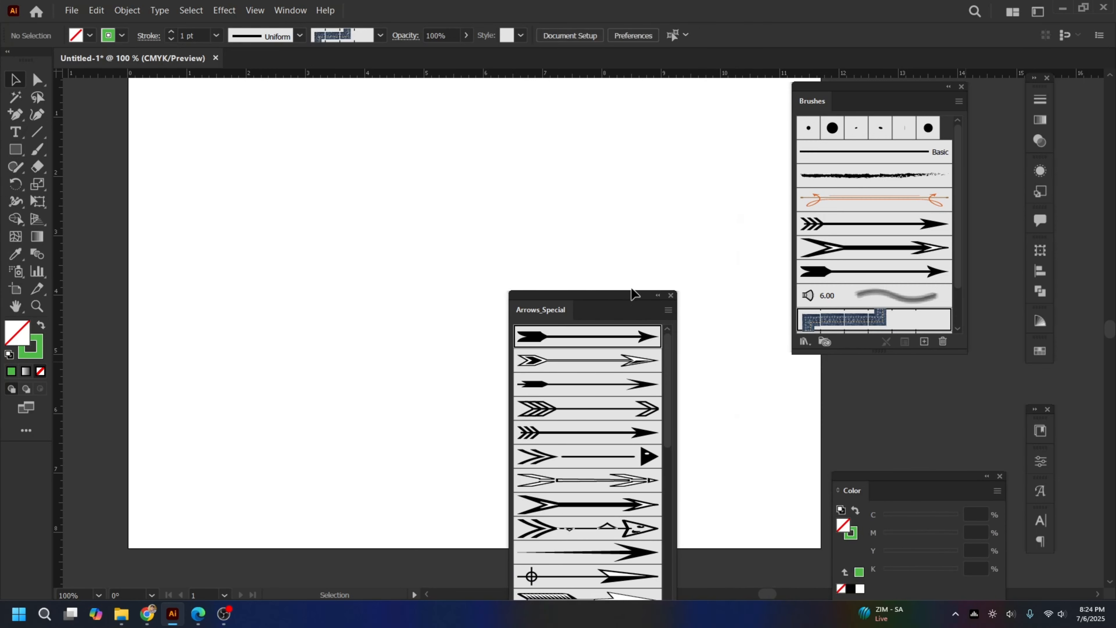
{"action": "left_click", "coordinate": [670, 295]}
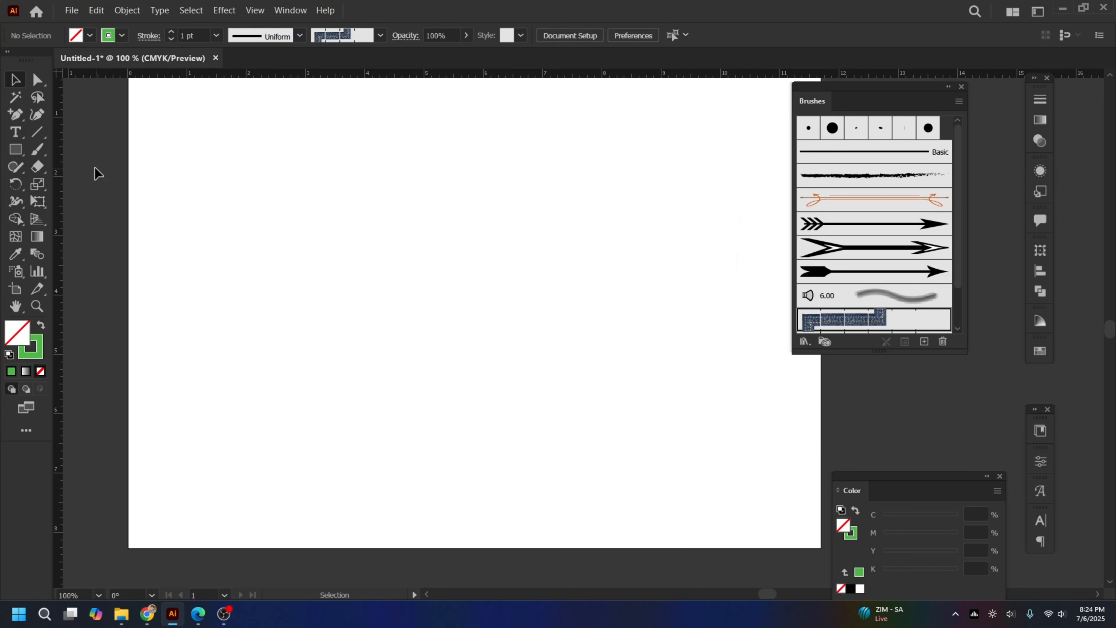
{"action": "left_click", "coordinate": [38, 151]}
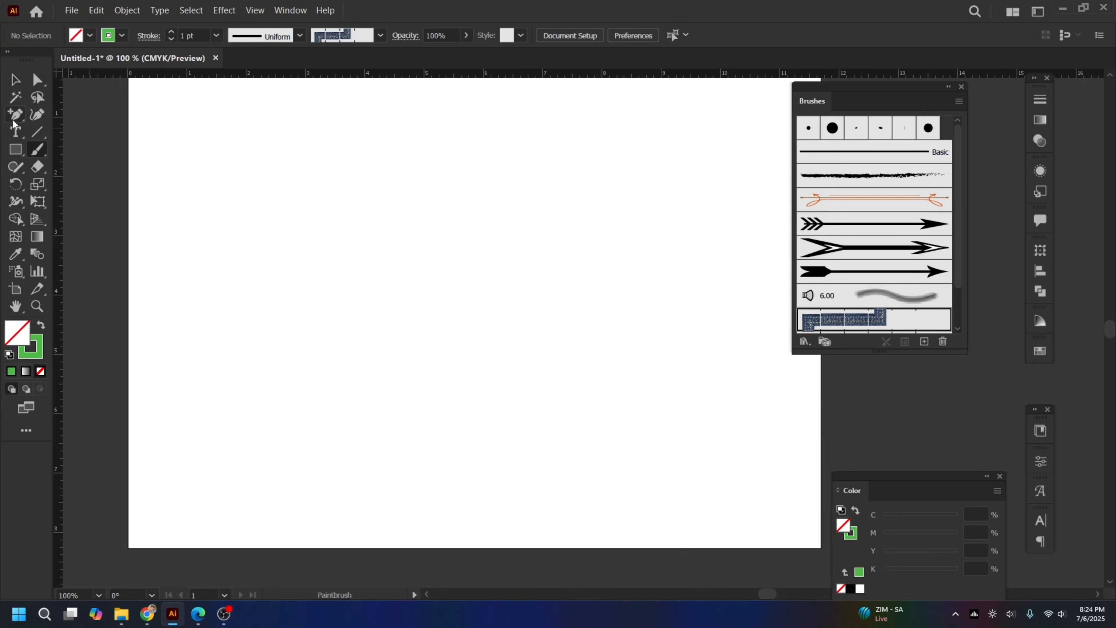
{"action": "mouse_move", "coordinate": [13, 118]}
{"action": "left_mouse_down"}
{"action": "mouse_move", "coordinate": [49, 114]}
{"action": "mouse_move", "coordinate": [18, 125]}
{"action": "left_mouse_up"}
{"action": "left_click", "coordinate": [262, 206]}
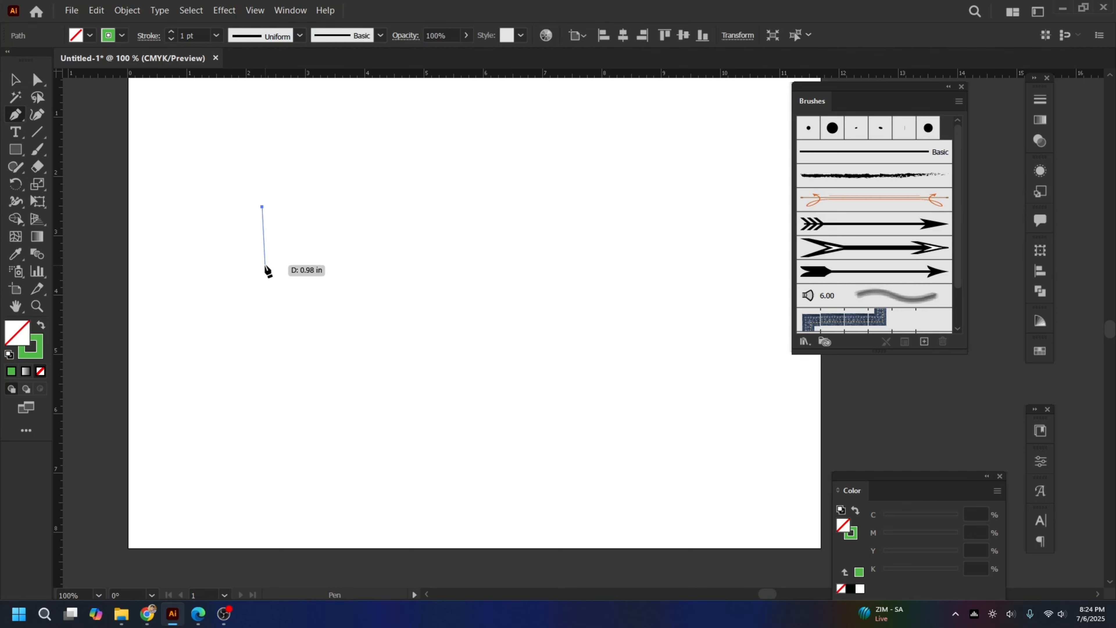
{"action": "left_click", "coordinate": [250, 277]}
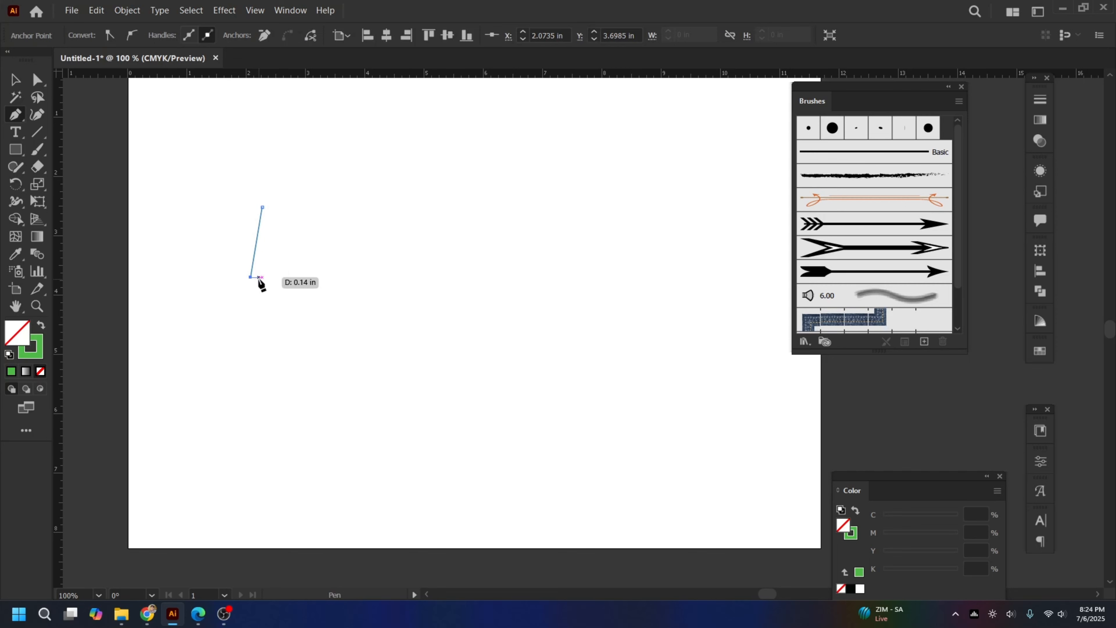
{"action": "key", "text": "ctrl"}
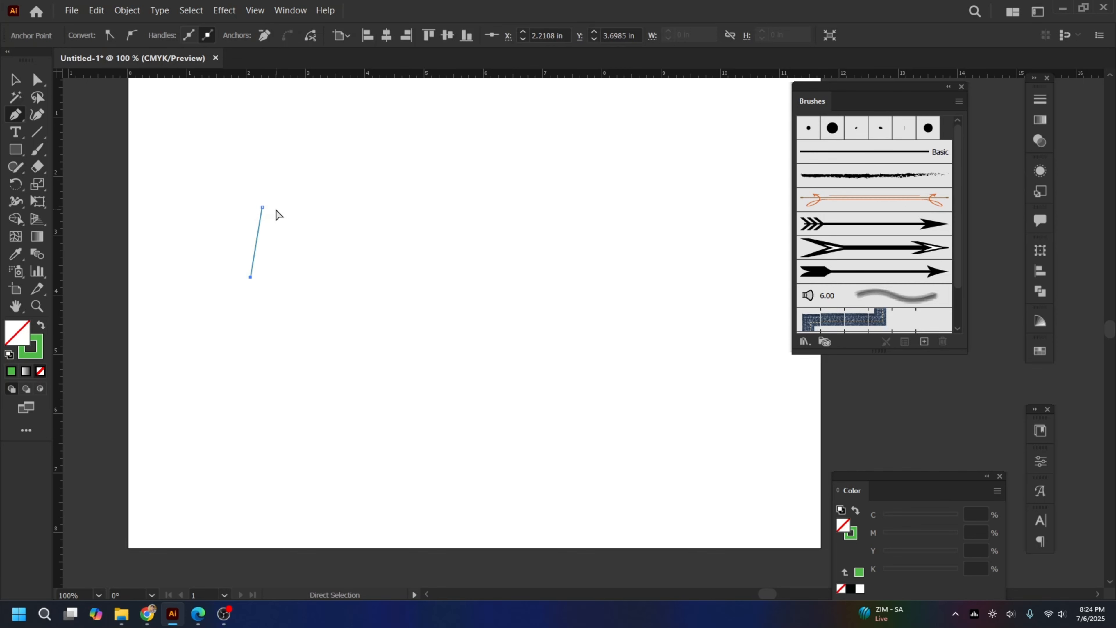
{"action": "key", "text": "ctrl+z"}
{"action": "key", "text": "ctrl+z"}
Step: Draw a closed, curved blade shape with a pointed tip and narrow flat base in the artboard's upper-left area with the Pen tool
{"action": "left_click", "coordinate": [271, 193]}
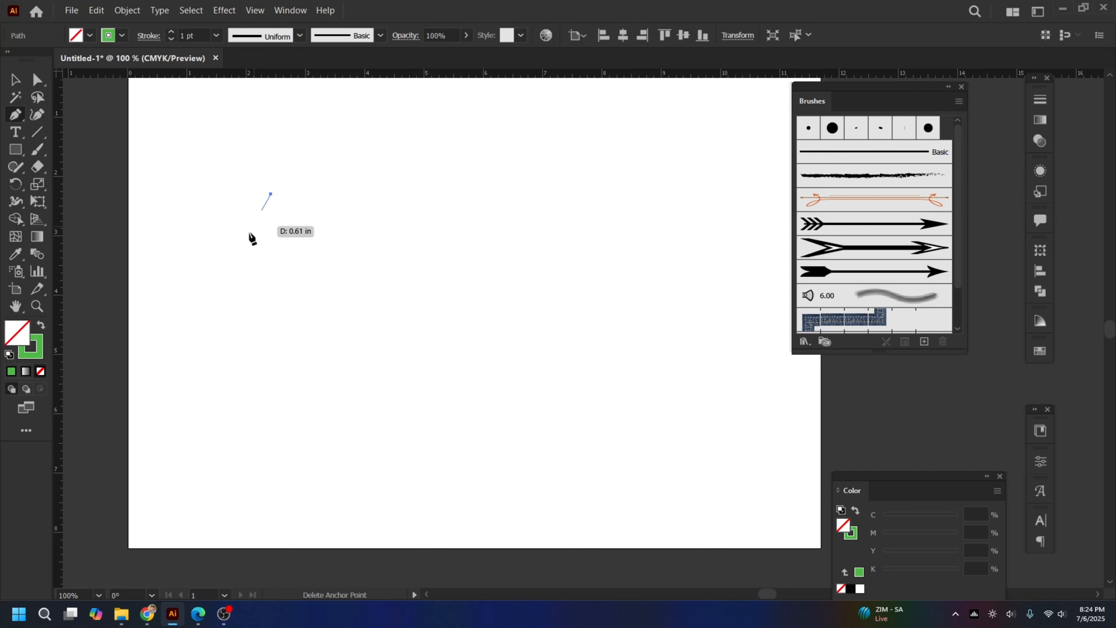
{"action": "left_click_drag", "start_coordinate": [220, 288], "coordinate": [225, 339]}
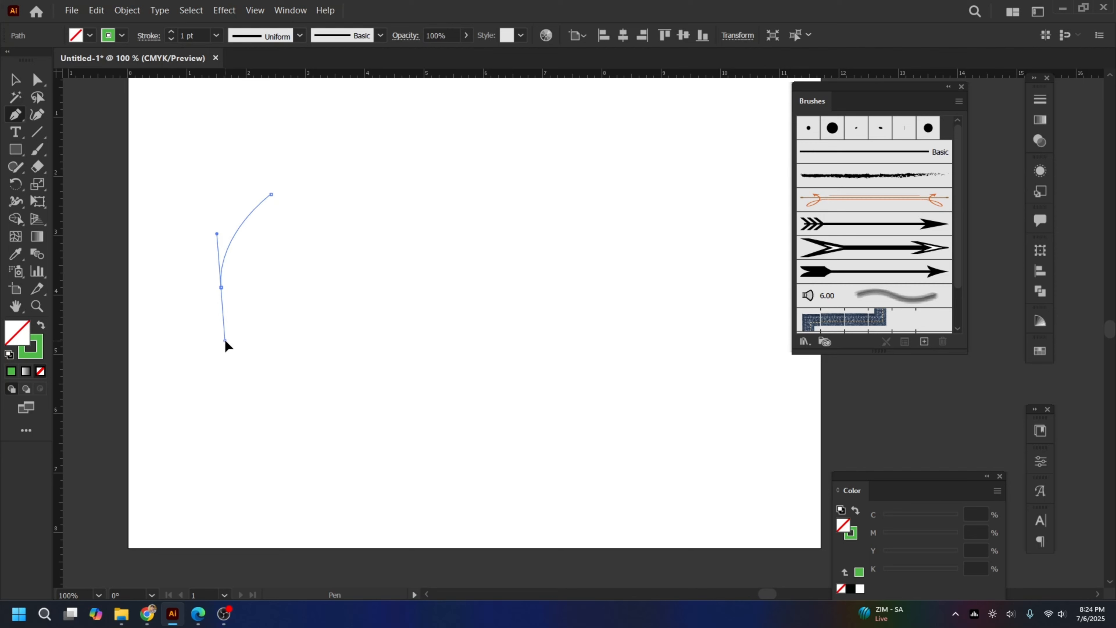
{"action": "left_click", "coordinate": [221, 287]}
{"action": "left_click", "coordinate": [240, 289]}
{"action": "left_click_drag", "start_coordinate": [271, 194], "coordinate": [311, 167]}
Step: Fill the blade shape with solid green and move it toward the middle of the artboard
{"action": "left_click", "coordinate": [16, 80]}
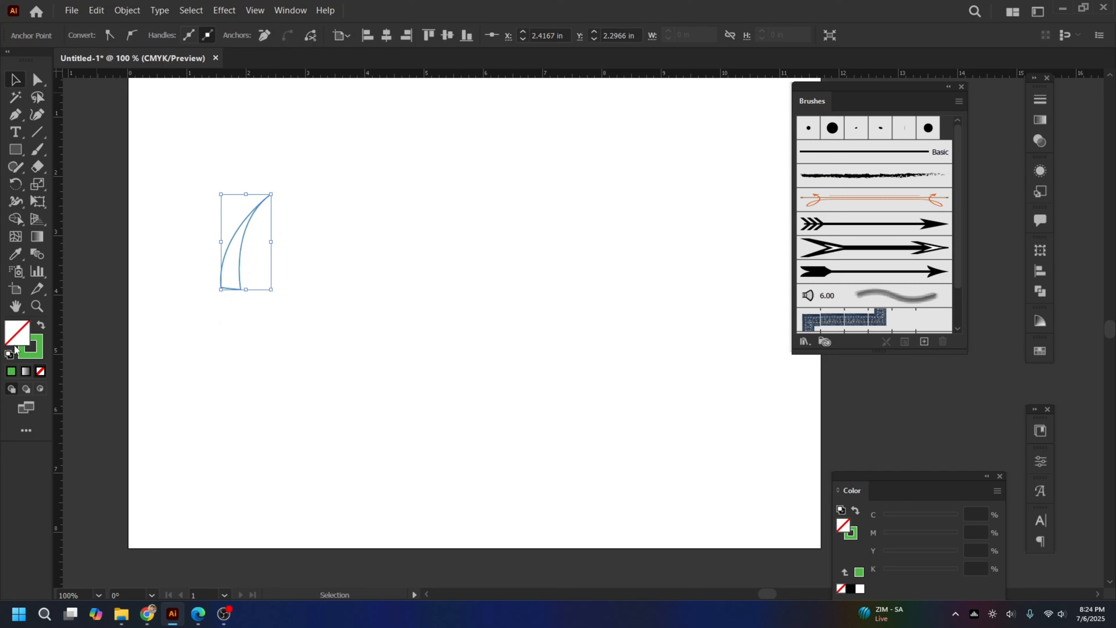
{"action": "left_click", "coordinate": [12, 372]}
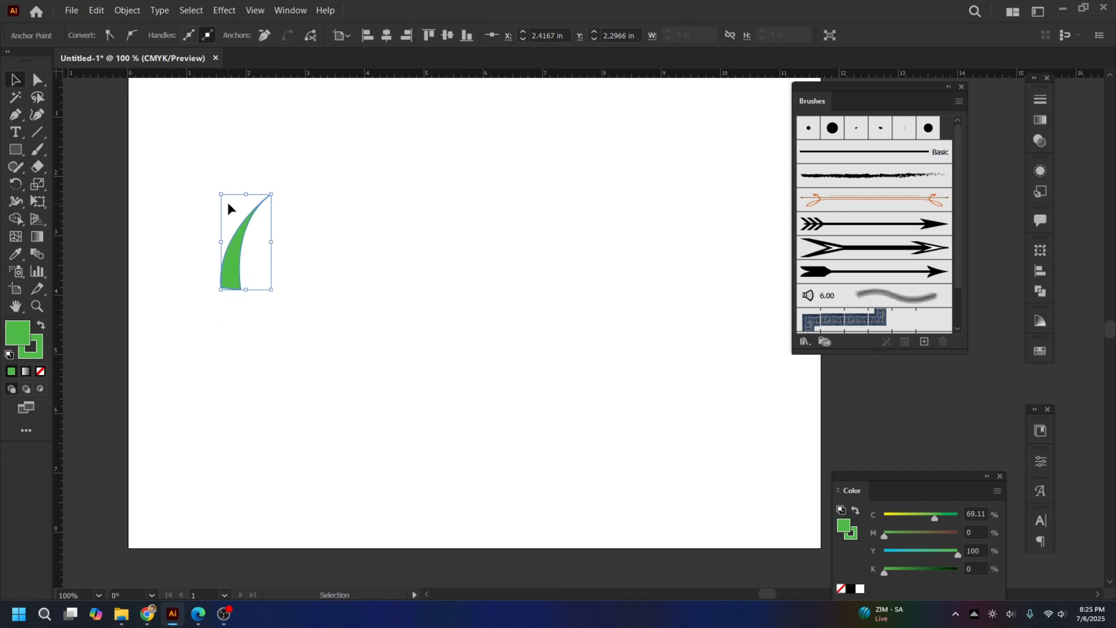
{"action": "left_click", "coordinate": [329, 223]}
{"action": "left_click_drag", "start_coordinate": [227, 275], "coordinate": [350, 323]}
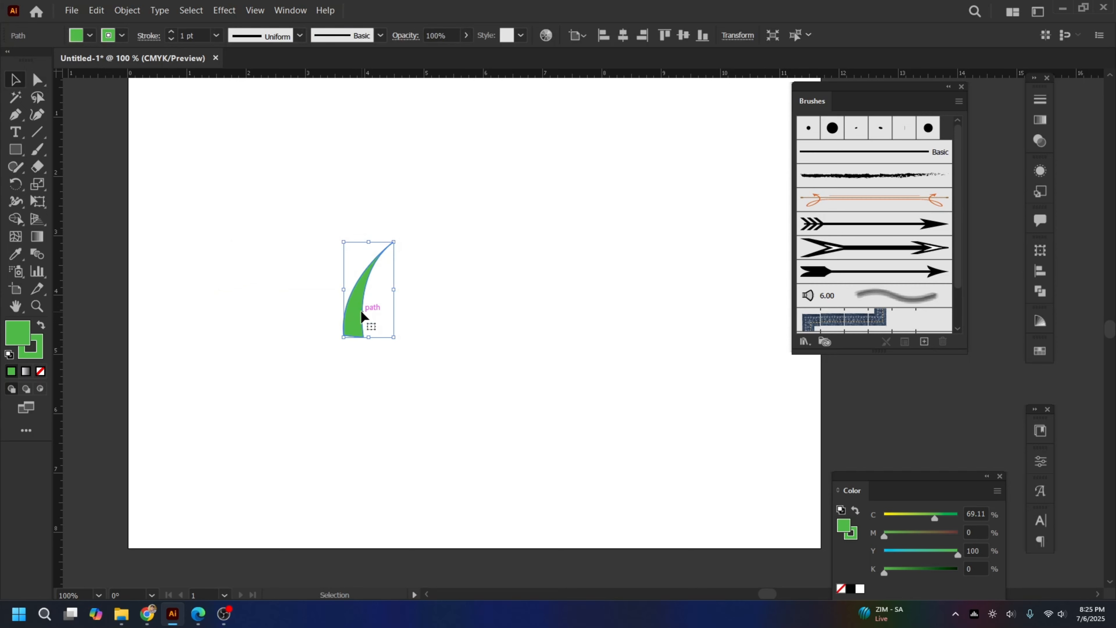
Step: Start a new Pattern Brush from the green blade shape
{"action": "mouse_move", "coordinate": [361, 311]}
{"action": "left_mouse_down"}
{"action": "mouse_move", "coordinate": [327, 290]}
{"action": "mouse_move", "coordinate": [400, 305]}
{"action": "mouse_move", "coordinate": [419, 163]}
{"action": "mouse_move", "coordinate": [382, 274]}
{"action": "mouse_move", "coordinate": [874, 308]}
{"action": "mouse_move", "coordinate": [930, 341]}
{"action": "left_mouse_up"}
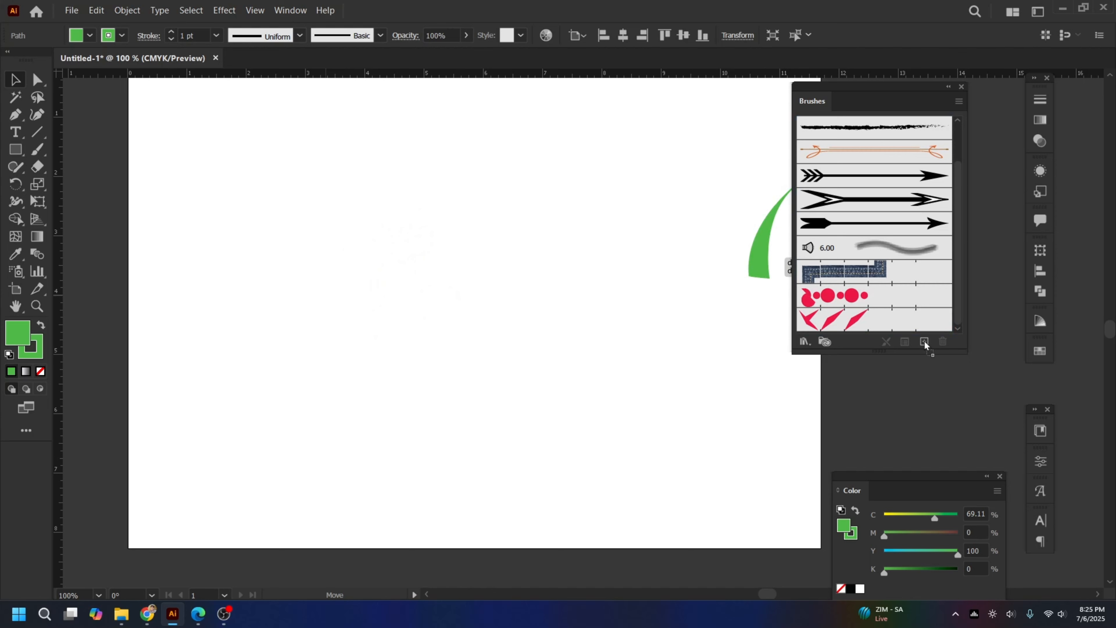
{"action": "left_click_drag", "start_coordinate": [925, 342], "coordinate": [922, 341]}
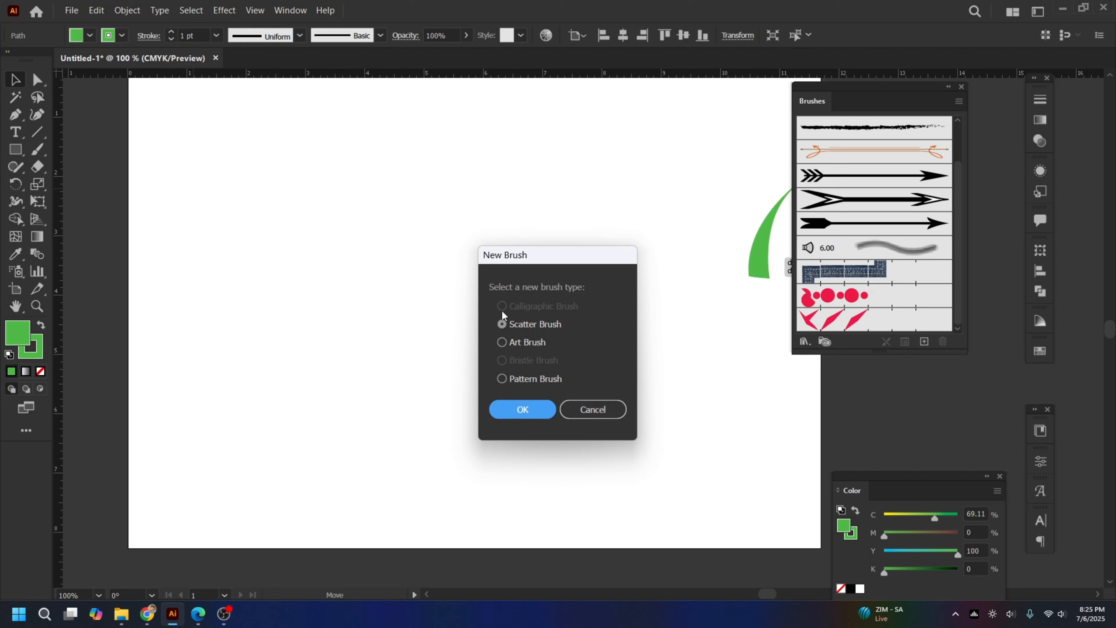
{"action": "mouse_move", "coordinate": [553, 257]}
{"action": "left_mouse_down"}
{"action": "mouse_move", "coordinate": [508, 166]}
{"action": "mouse_move", "coordinate": [524, 143]}
{"action": "left_mouse_up"}
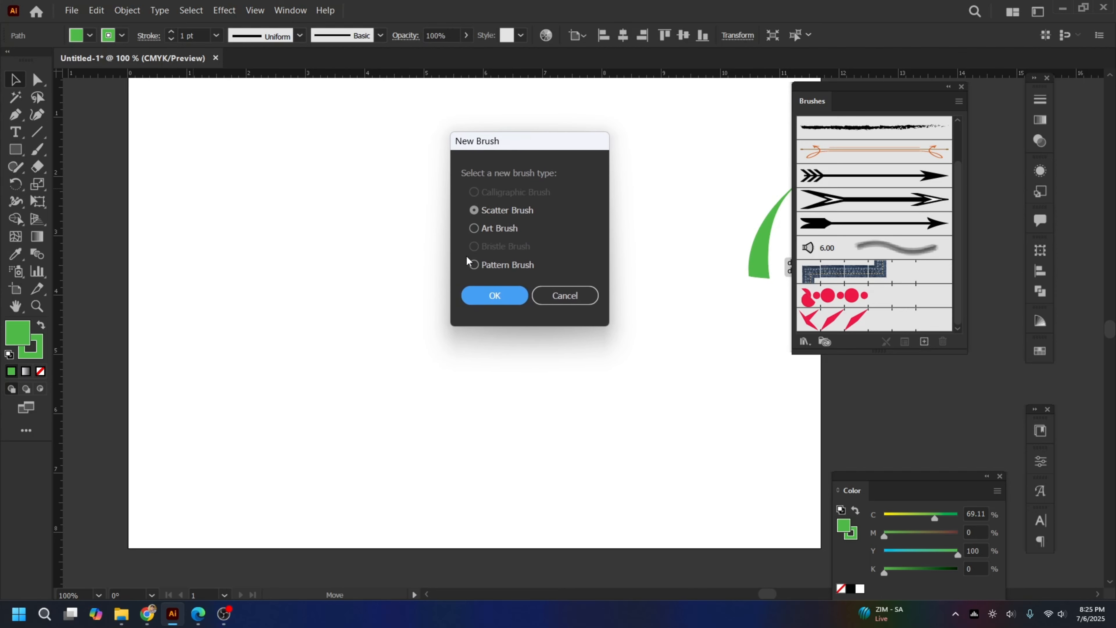
{"action": "left_click", "coordinate": [474, 265]}
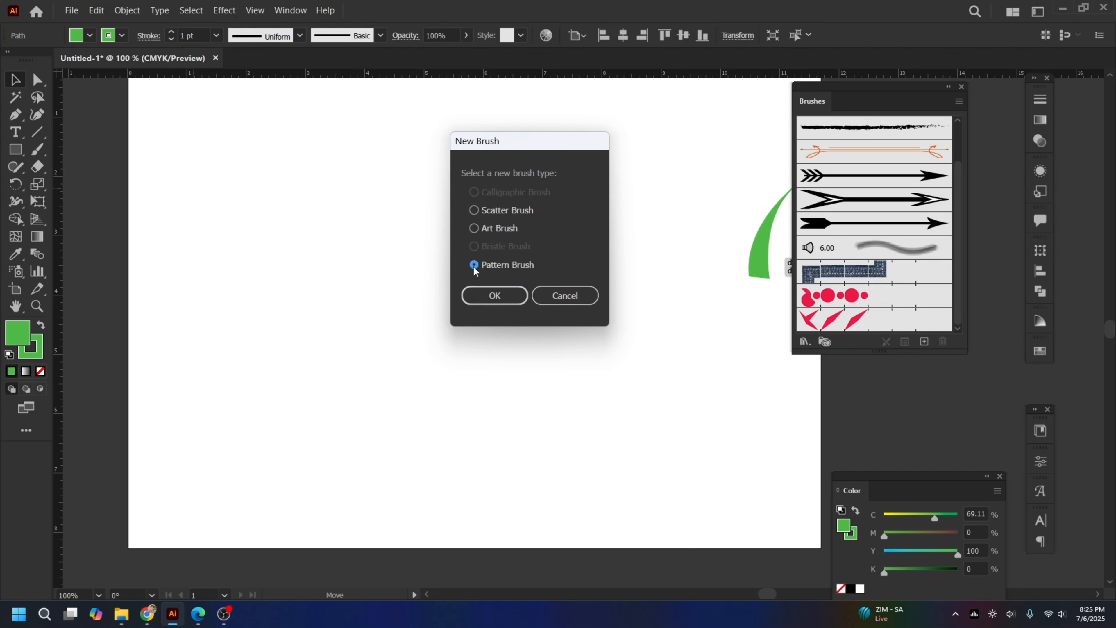
{"action": "left_click", "coordinate": [486, 304]}
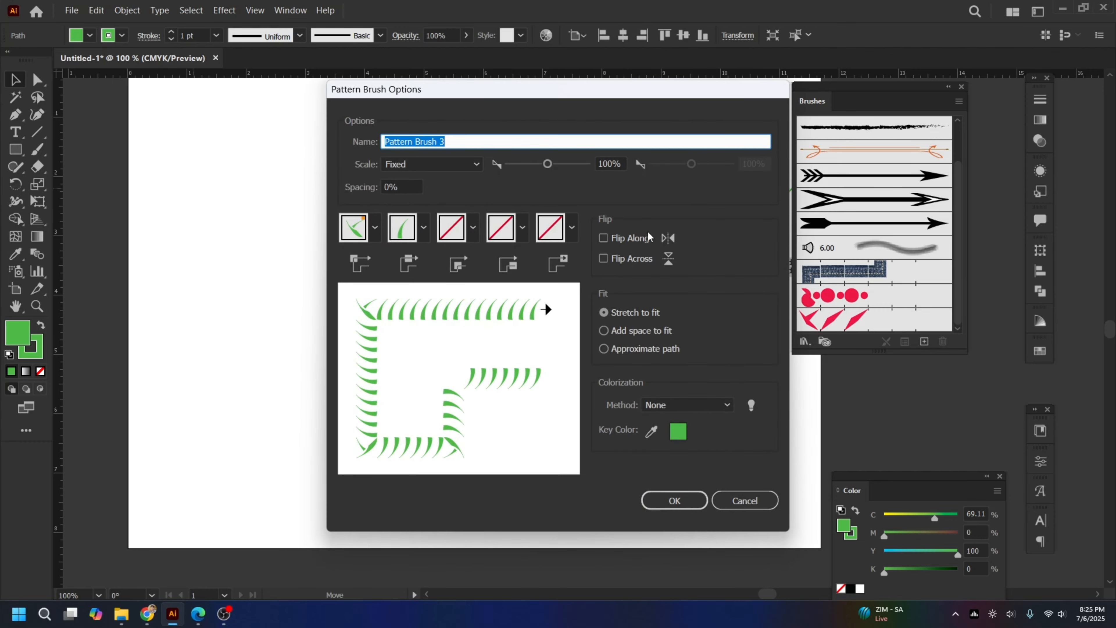
Step: Set the pattern brush's fit to Approximate path and create the brush with its remaining default options
{"action": "left_click", "coordinate": [603, 350]}
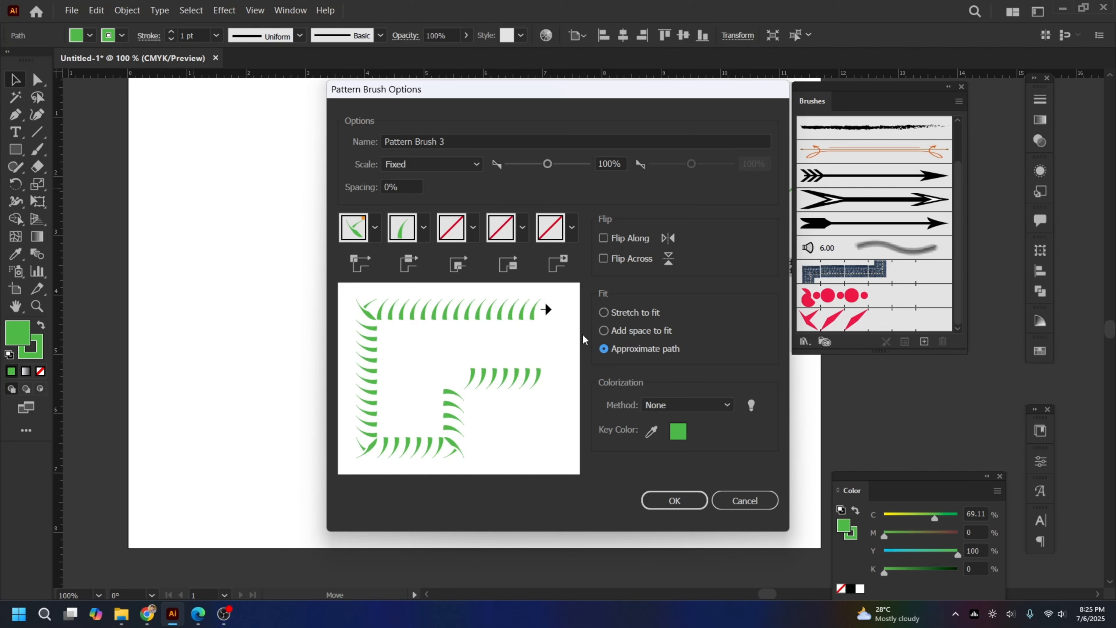
{"action": "left_click", "coordinate": [605, 332]}
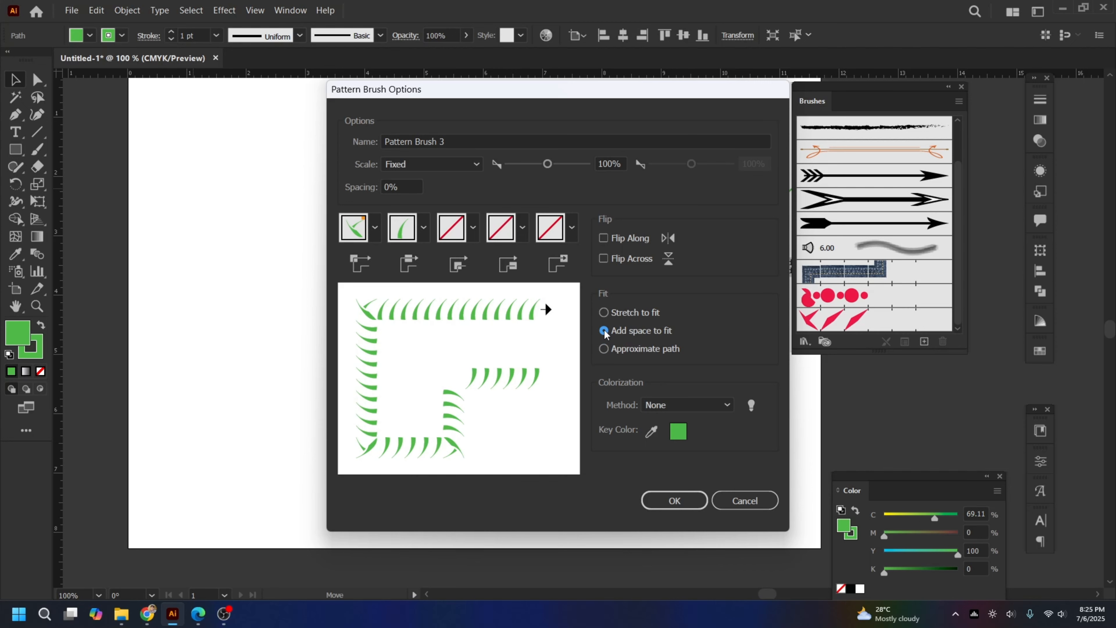
{"action": "left_click", "coordinate": [604, 350]}
{"action": "left_click", "coordinate": [605, 332]}
{"action": "left_click", "coordinate": [605, 349]}
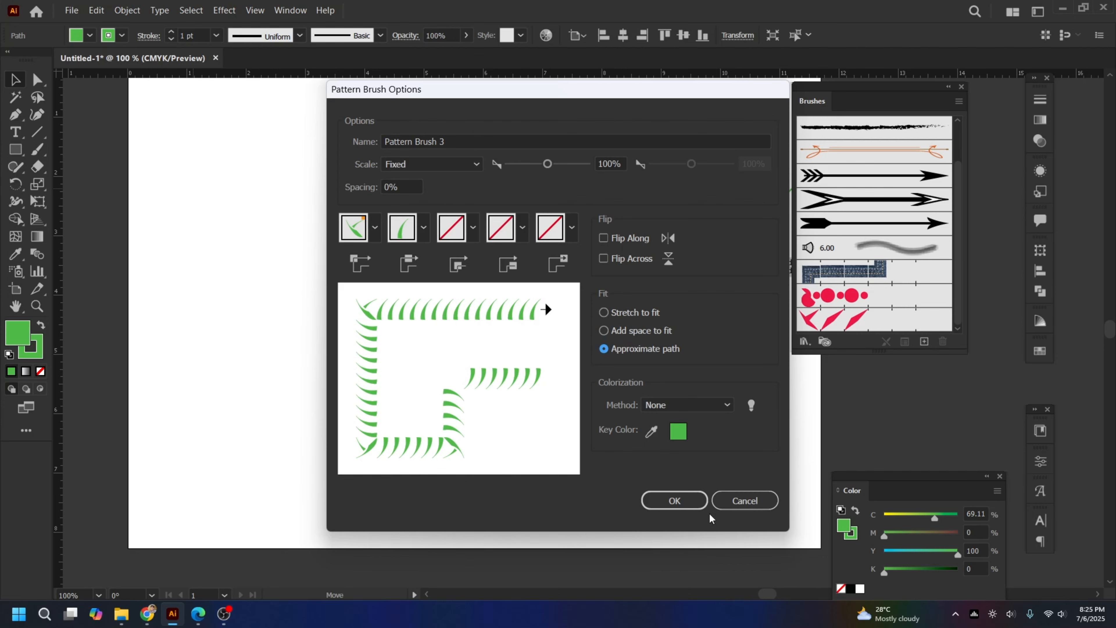
{"action": "left_click", "coordinate": [675, 501]}
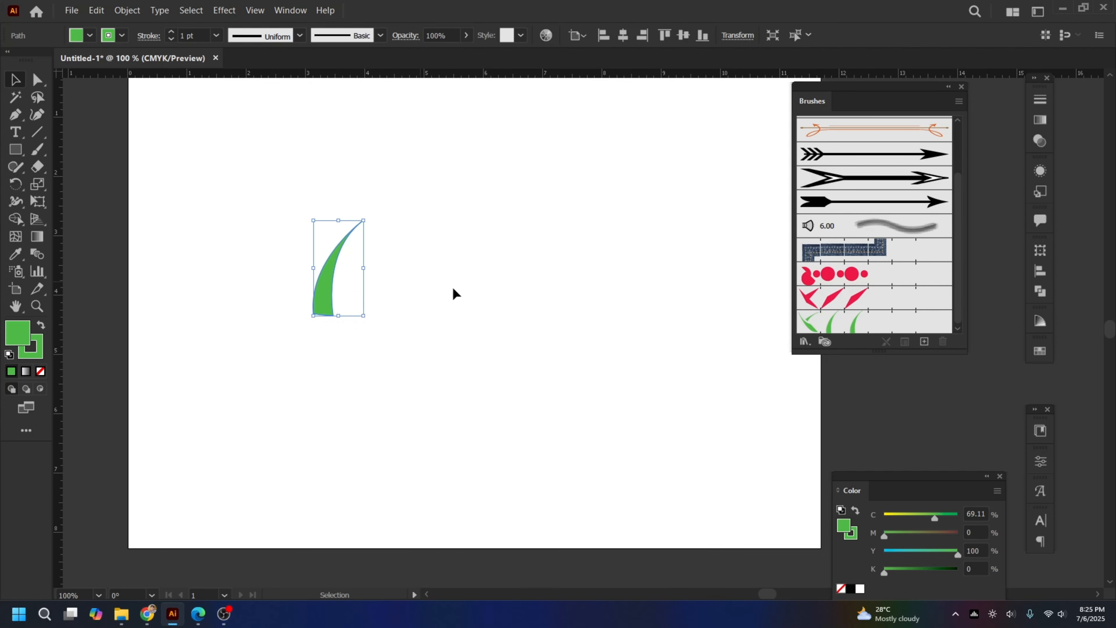
Step: Delete the green blade shape from the artboard and lengthen the Brushes panel to show the blade pattern brush
{"action": "left_click_drag", "start_coordinate": [328, 300], "coordinate": [457, 358]}
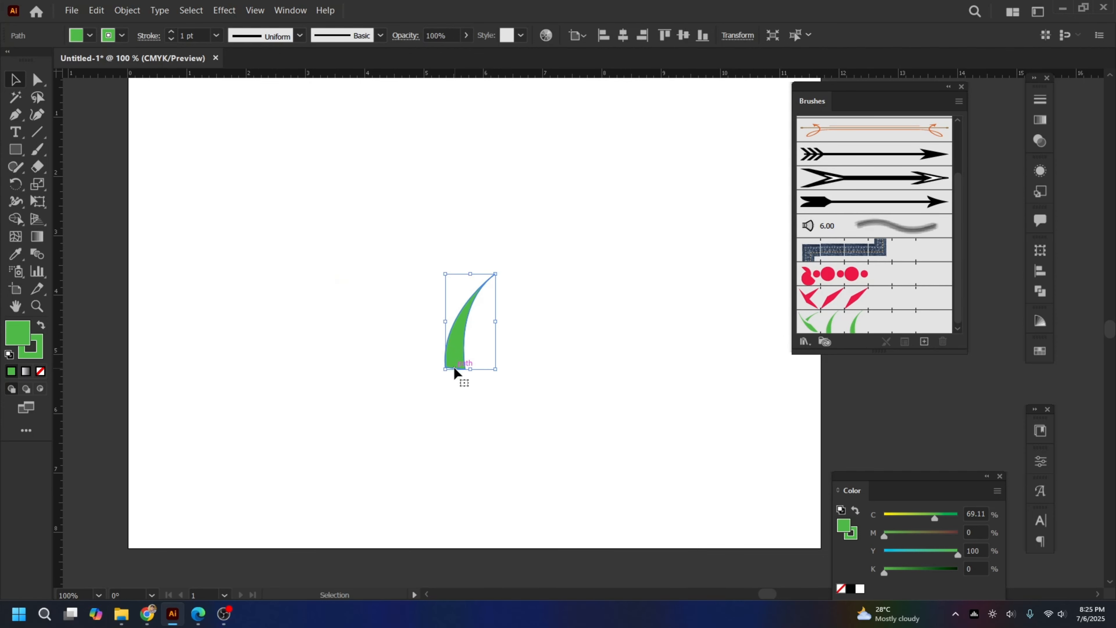
{"action": "key", "text": "Delete"}
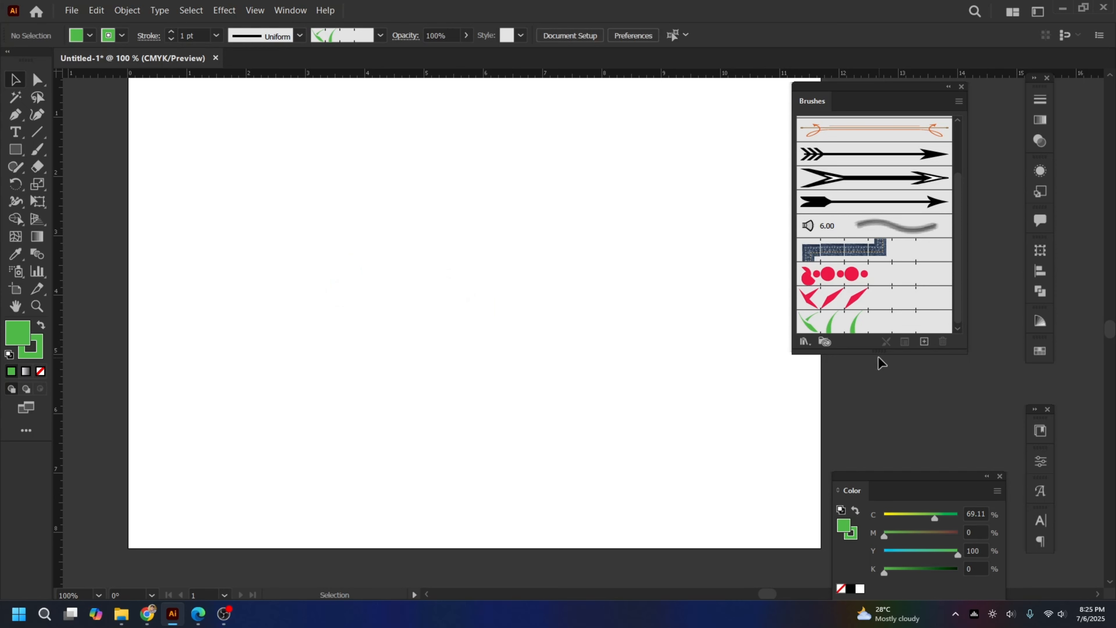
{"action": "mouse_move", "coordinate": [878, 352]}
{"action": "left_mouse_down"}
{"action": "mouse_move", "coordinate": [879, 425]}
{"action": "mouse_move", "coordinate": [879, 400]}
{"action": "left_mouse_up"}
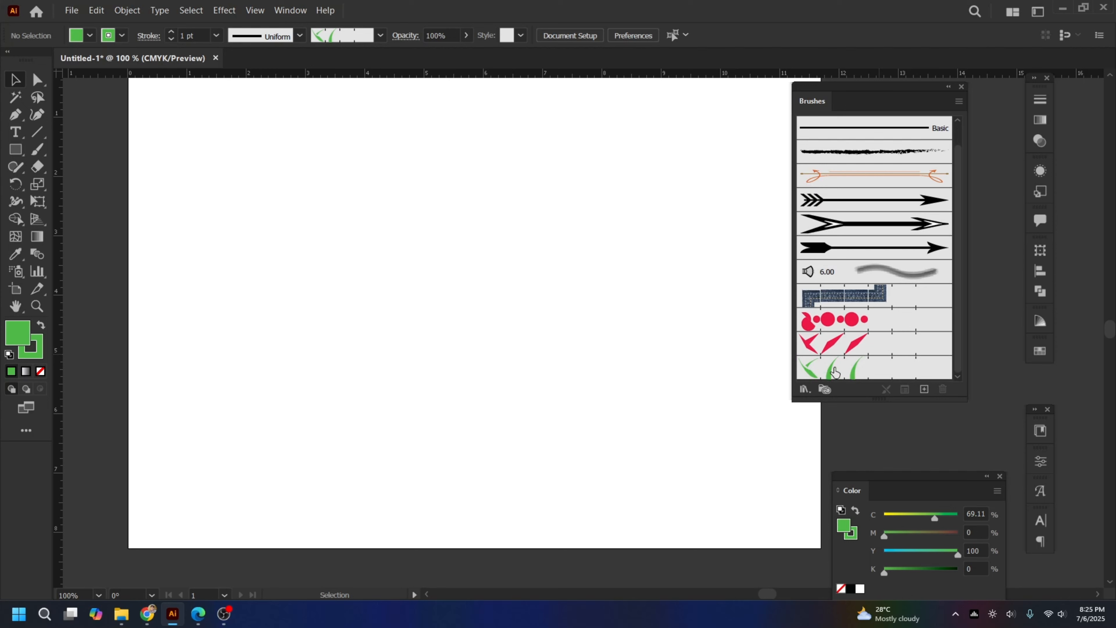
Step: Paint looping and curved strokes across the upper and middle artboard with the Paintbrush tool and the green blade pattern brush
{"action": "left_click", "coordinate": [837, 371]}
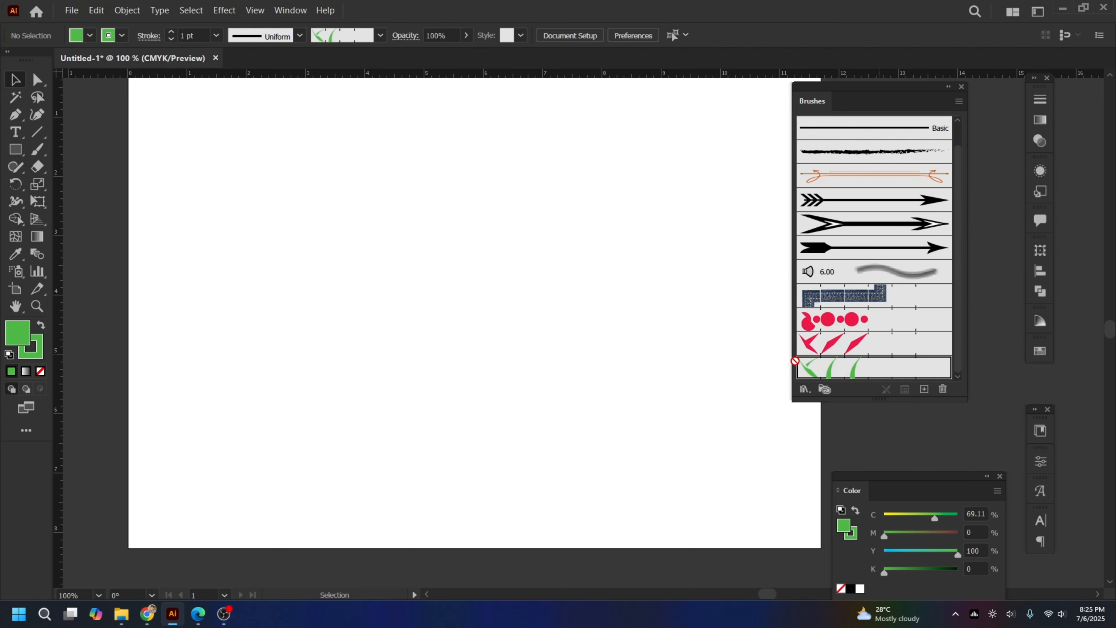
{"action": "left_click", "coordinate": [38, 150]}
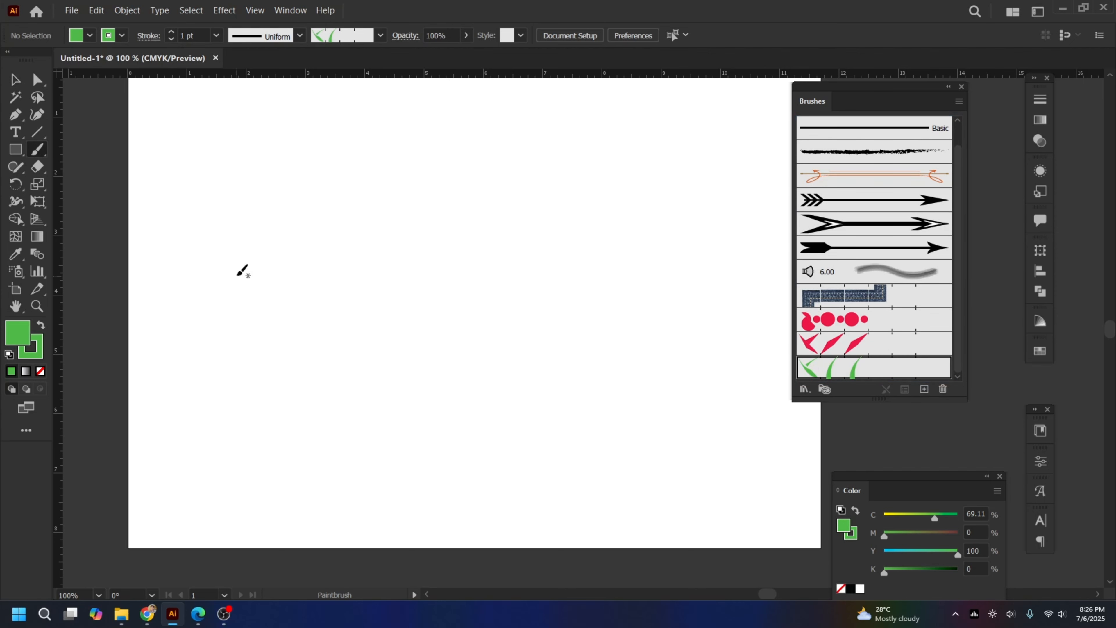
{"action": "left_click_drag", "start_coordinate": [246, 281], "coordinate": [280, 235]}
{"action": "left_click_drag", "start_coordinate": [365, 286], "coordinate": [354, 293]}
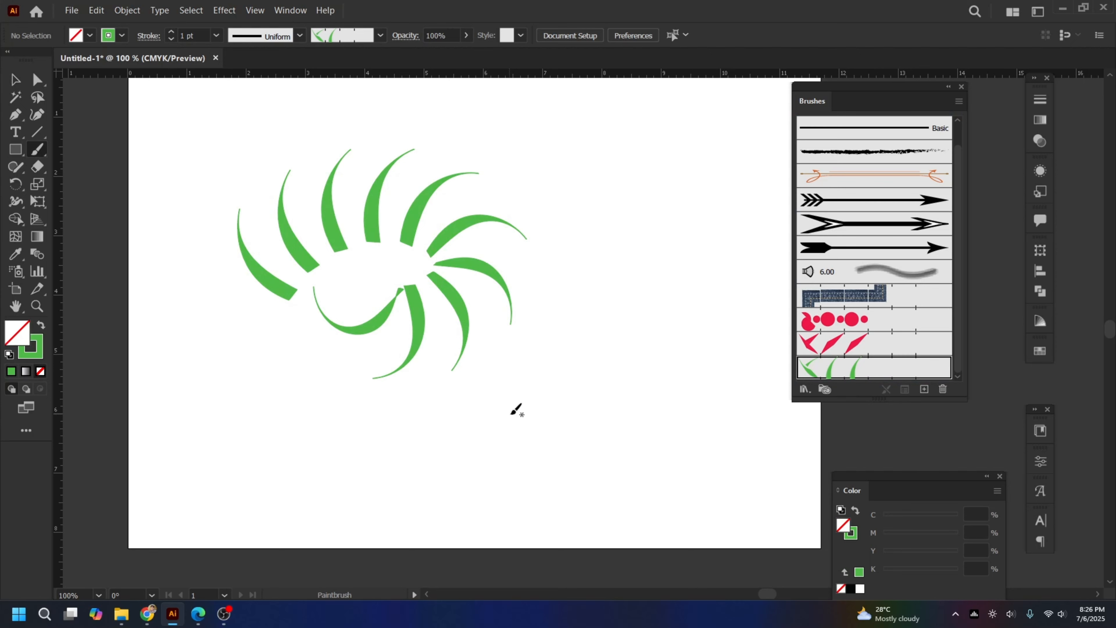
{"action": "left_click_drag", "start_coordinate": [654, 289], "coordinate": [658, 339]}
{"action": "left_click_drag", "start_coordinate": [625, 210], "coordinate": [692, 127]}
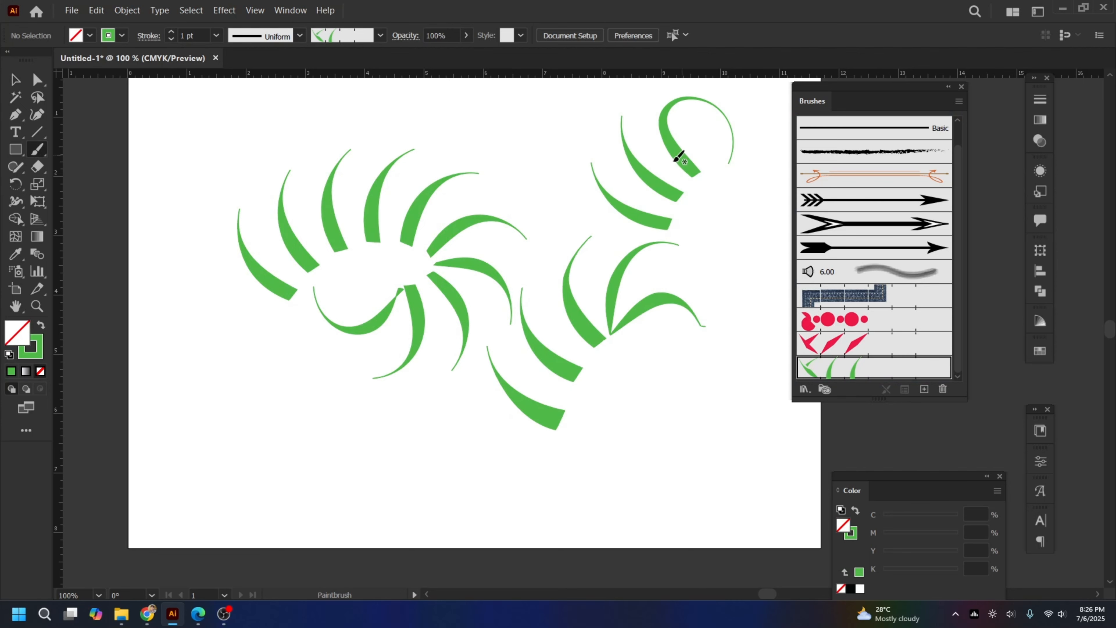
Step: Paint several long, roughly horizontal strokes along the lower part of the artboard with the green blade pattern brush
{"action": "left_click_drag", "start_coordinate": [239, 515], "coordinate": [588, 504]}
{"action": "left_click_drag", "start_coordinate": [189, 444], "coordinate": [409, 441]}
{"action": "left_click_drag", "start_coordinate": [786, 490], "coordinate": [787, 490]}
{"action": "left_click_drag", "start_coordinate": [436, 448], "coordinate": [562, 448]}
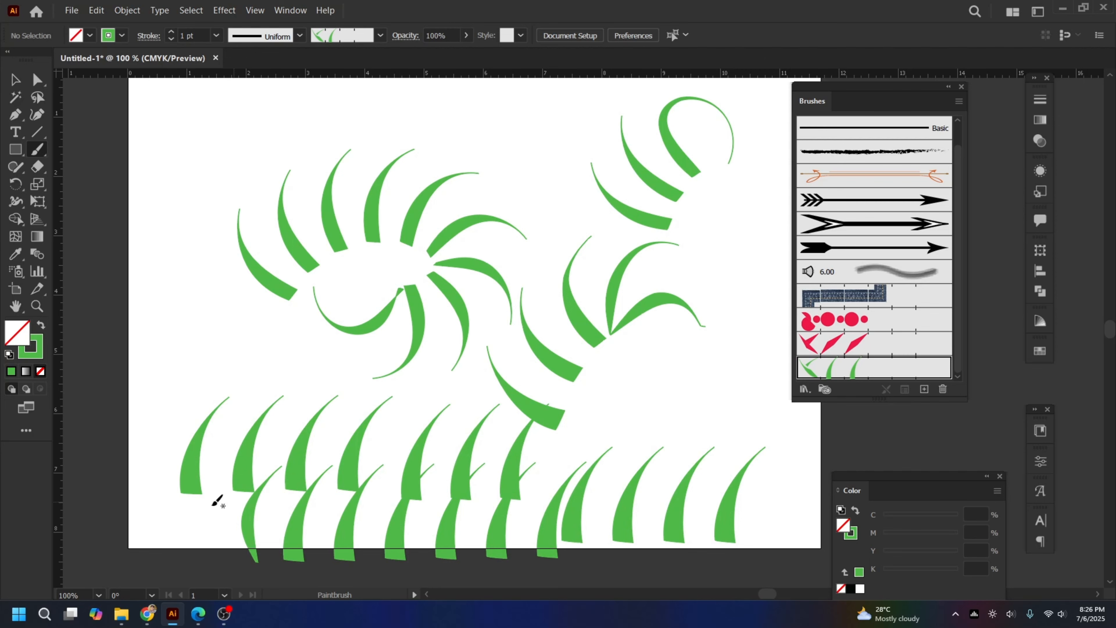
{"action": "mouse_move", "coordinate": [168, 502]}
{"action": "left_mouse_down"}
{"action": "mouse_move", "coordinate": [275, 524]}
{"action": "mouse_move", "coordinate": [434, 524]}
{"action": "left_mouse_up"}
{"action": "left_click_drag", "start_coordinate": [457, 455], "coordinate": [459, 456]}
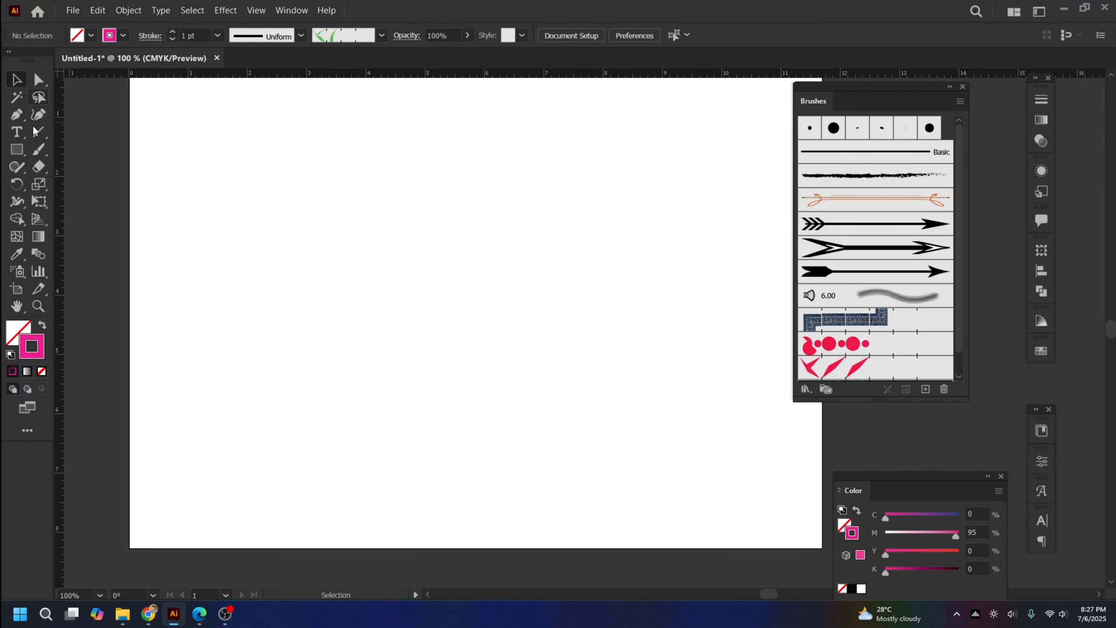
Step: Paint six curved magenta strokes with the Blob Brush tool, letting some of them cross or touch
{"action": "left_click", "coordinate": [38, 154]}
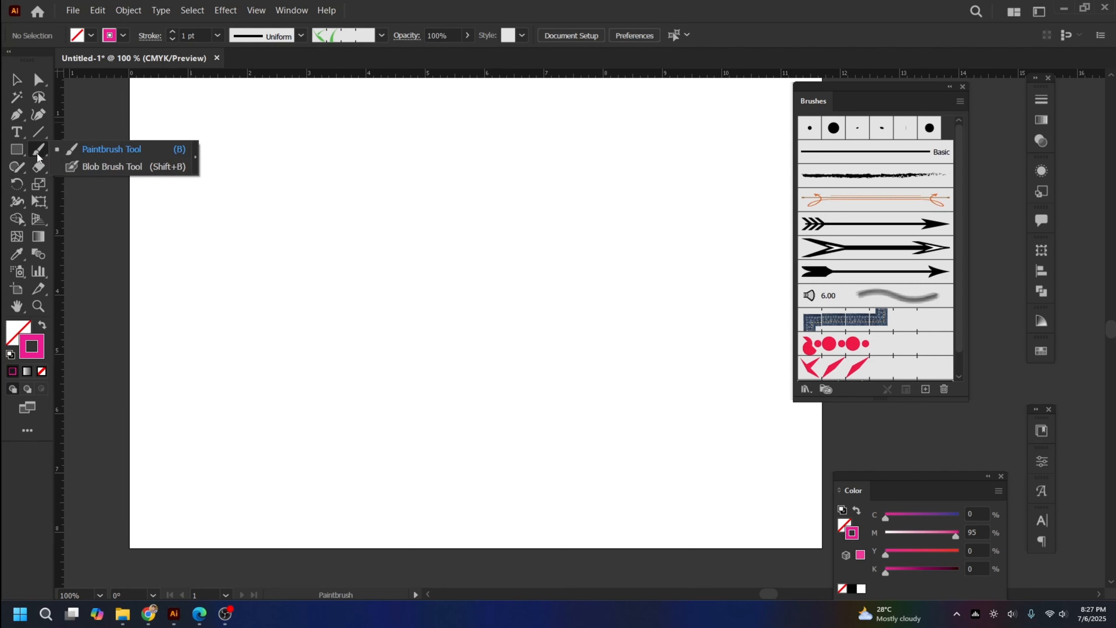
{"action": "left_click", "coordinate": [111, 169]}
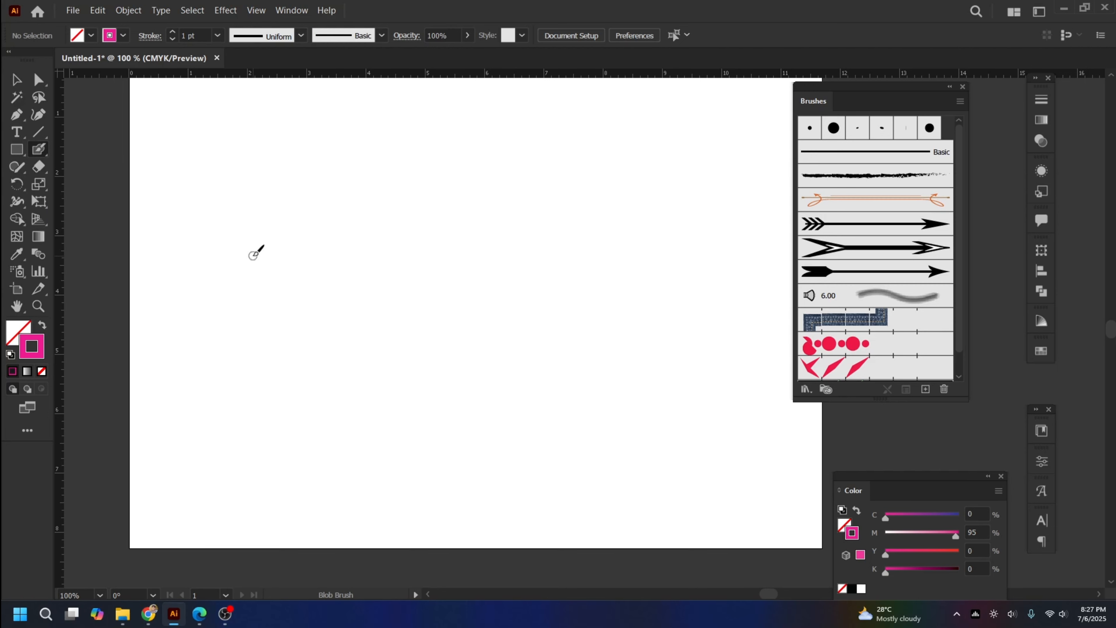
{"action": "mouse_move", "coordinate": [279, 188]}
{"action": "left_mouse_down"}
{"action": "mouse_move", "coordinate": [322, 256]}
{"action": "mouse_move", "coordinate": [349, 359]}
{"action": "mouse_move", "coordinate": [329, 382]}
{"action": "left_mouse_up"}
{"action": "mouse_move", "coordinate": [420, 196]}
{"action": "left_mouse_down"}
{"action": "mouse_move", "coordinate": [484, 387]}
{"action": "mouse_move", "coordinate": [422, 455]}
{"action": "left_mouse_up"}
{"action": "left_click_drag", "start_coordinate": [515, 215], "coordinate": [520, 410]}
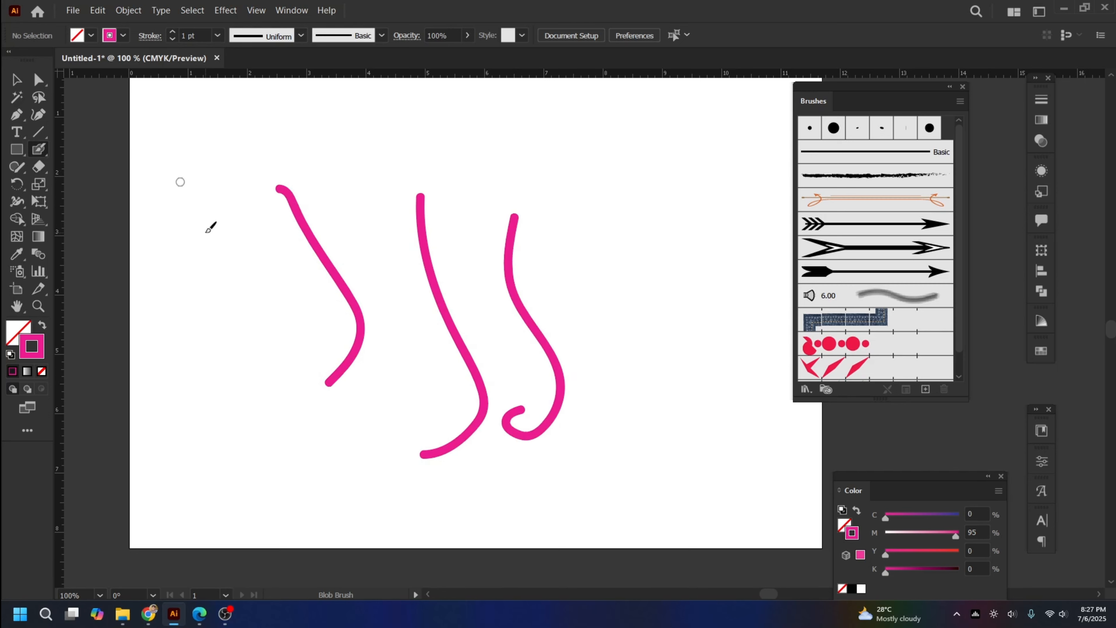
{"action": "left_click_drag", "start_coordinate": [205, 231], "coordinate": [360, 278]}
{"action": "left_click_drag", "start_coordinate": [203, 160], "coordinate": [457, 200]}
{"action": "mouse_move", "coordinate": [508, 163]}
{"action": "left_mouse_down"}
{"action": "mouse_move", "coordinate": [712, 234]}
{"action": "mouse_move", "coordinate": [657, 276]}
{"action": "left_mouse_up"}
Step: Reposition the merged pair of crossing magenta strokes, first down and left, and back right with the Direct Selection tool
{"action": "key", "text": "v"}
{"action": "mouse_move", "coordinate": [192, 103]}
{"action": "left_mouse_down"}
{"action": "mouse_move", "coordinate": [814, 442]}
{"action": "mouse_move", "coordinate": [633, 453]}
{"action": "left_mouse_up"}
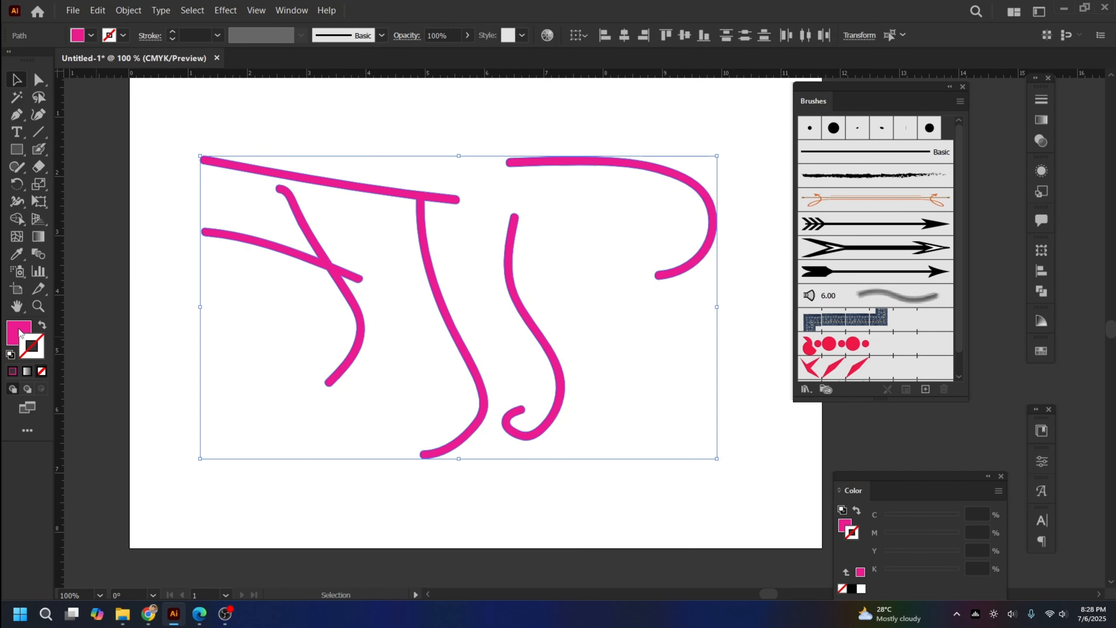
{"action": "left_click", "coordinate": [187, 228]}
{"action": "mouse_move", "coordinate": [248, 249]}
{"action": "left_mouse_down"}
{"action": "mouse_move", "coordinate": [222, 386]}
{"action": "mouse_move", "coordinate": [207, 286]}
{"action": "left_mouse_up"}
{"action": "left_click", "coordinate": [39, 79]}
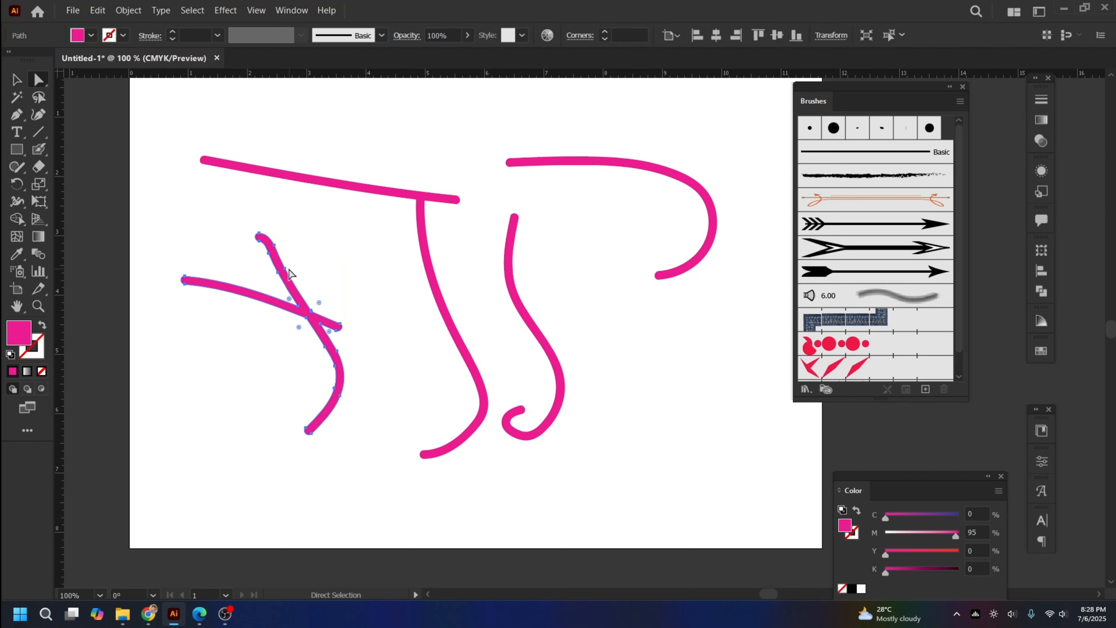
{"action": "mouse_move", "coordinate": [287, 272]}
{"action": "left_mouse_down"}
{"action": "mouse_move", "coordinate": [355, 249]}
{"action": "mouse_move", "coordinate": [340, 272]}
{"action": "left_mouse_up"}
Step: Reshape the merged T-like magenta stroke by moving anchor points on its upper bar and stem with Direct Selection
{"action": "left_click", "coordinate": [322, 177]}
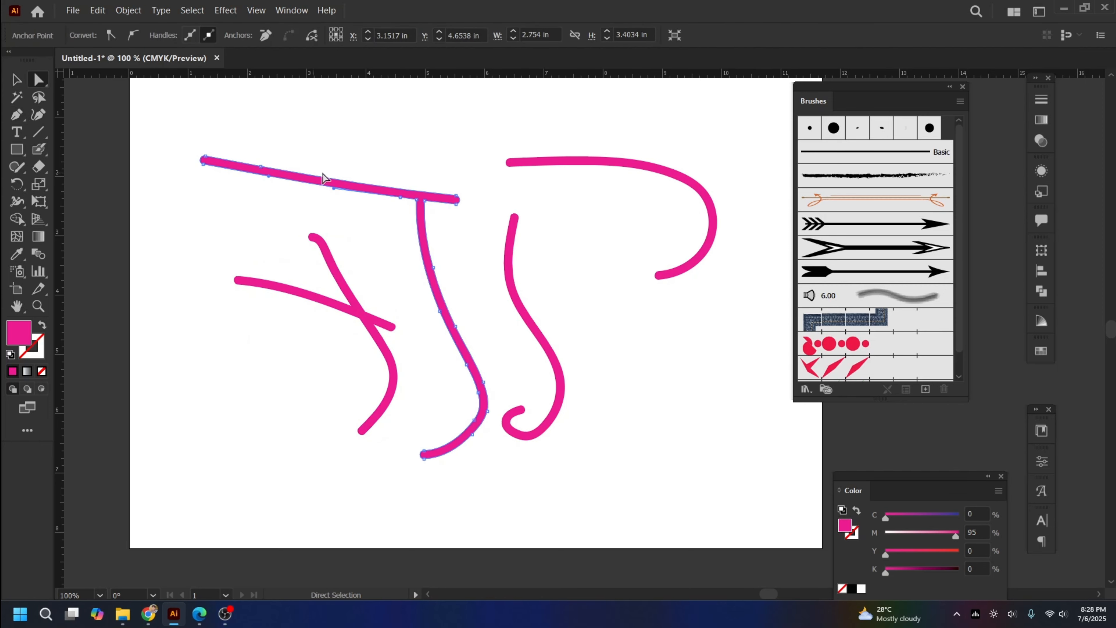
{"action": "mouse_move", "coordinate": [399, 203]}
{"action": "left_mouse_down"}
{"action": "mouse_move", "coordinate": [406, 238]}
{"action": "mouse_move", "coordinate": [380, 185]}
{"action": "left_mouse_up"}
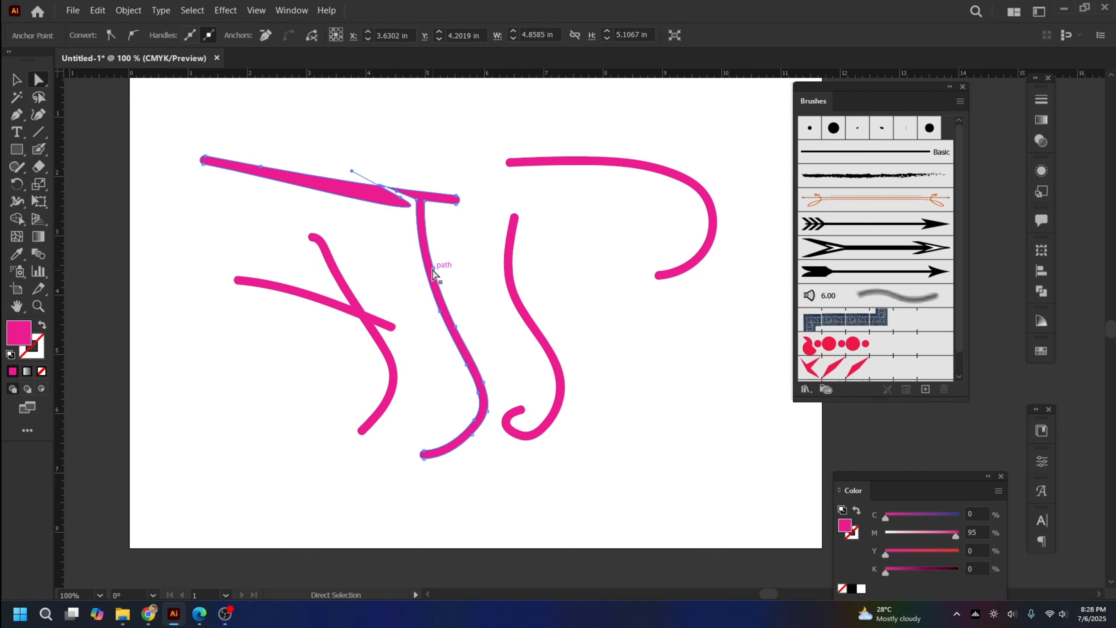
{"action": "left_click_drag", "start_coordinate": [437, 267], "coordinate": [460, 259]}
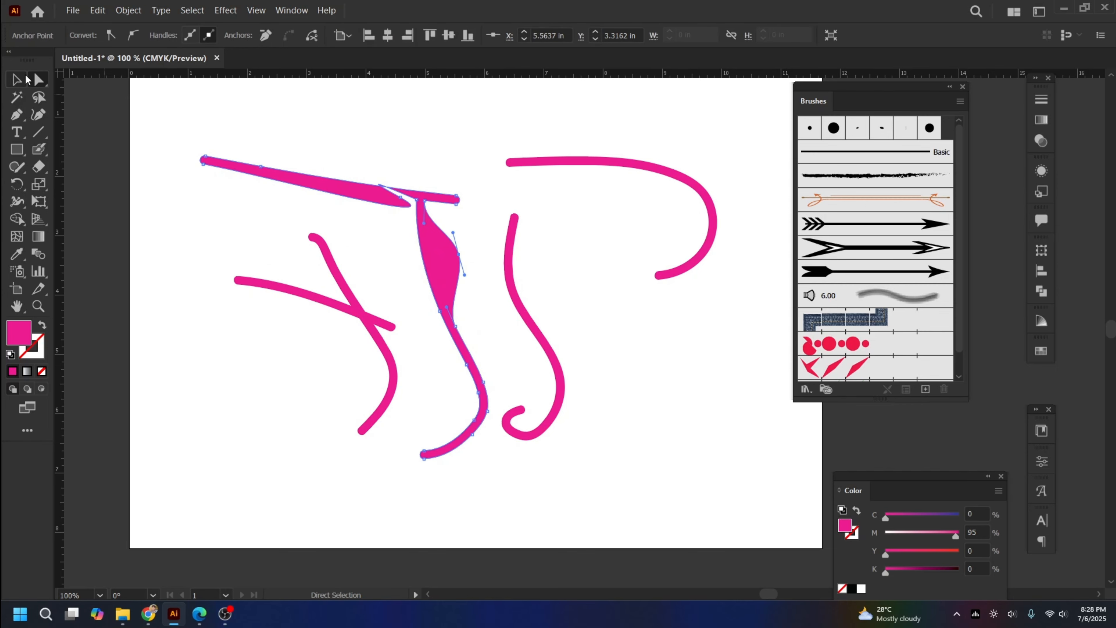
Step: Select all the magenta blob strokes and delete them from the artboard
{"action": "left_click", "coordinate": [16, 79]}
{"action": "left_click", "coordinate": [175, 131]}
{"action": "left_click_drag", "start_coordinate": [175, 130], "coordinate": [755, 501]}
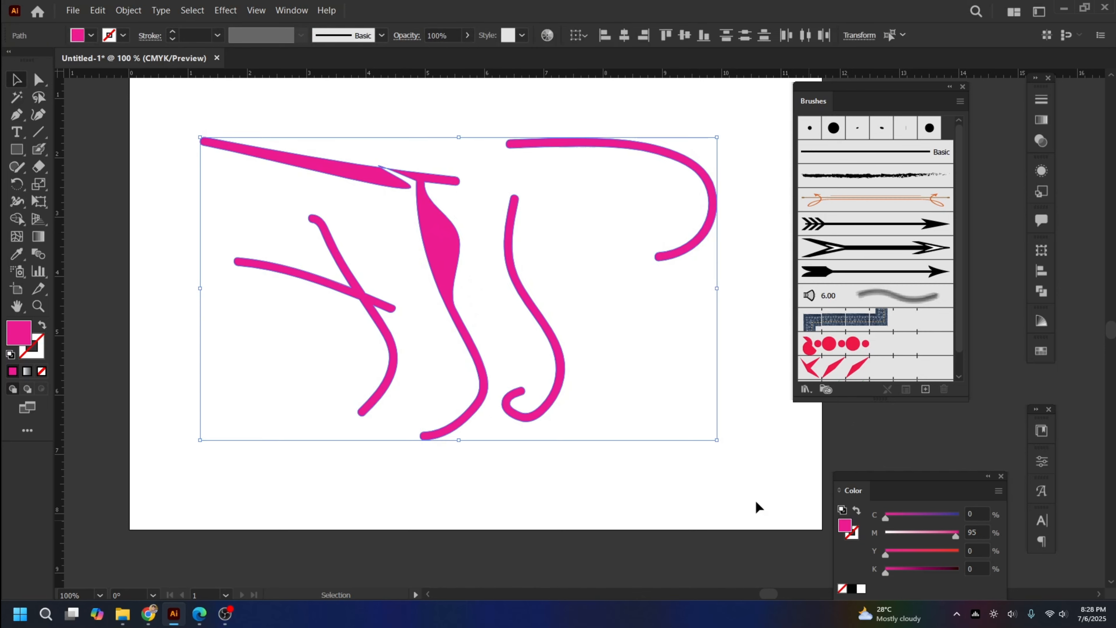
{"action": "key", "text": "Delete"}
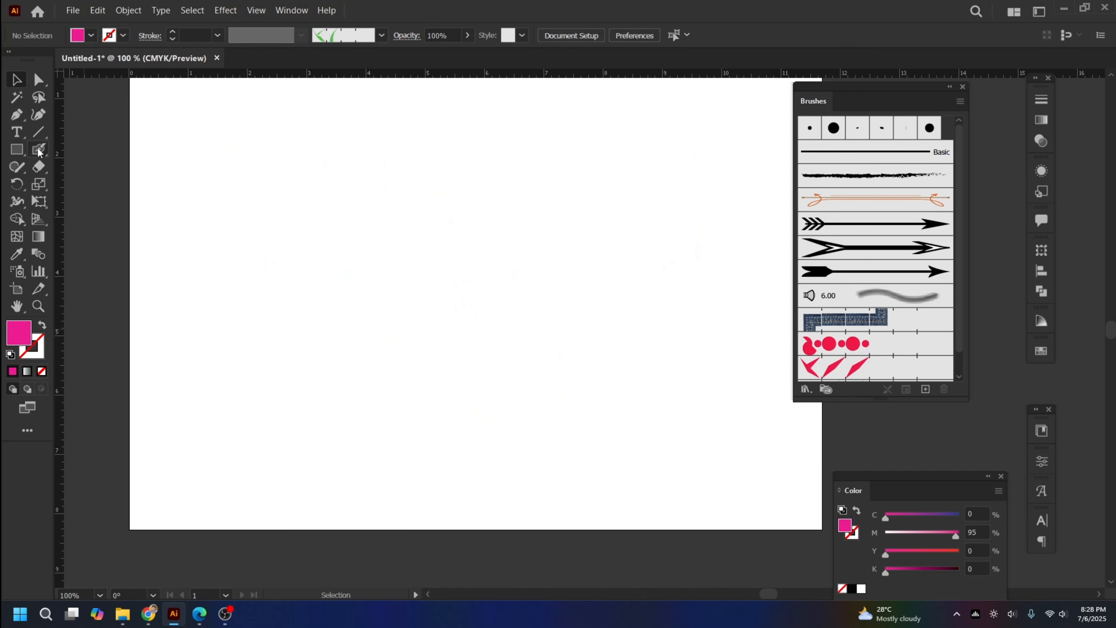
Step: Try a curved Paintbrush stroke with the green blade pattern brush and undo it
{"action": "left_click", "coordinate": [40, 152]}
{"action": "left_click", "coordinate": [88, 156]}
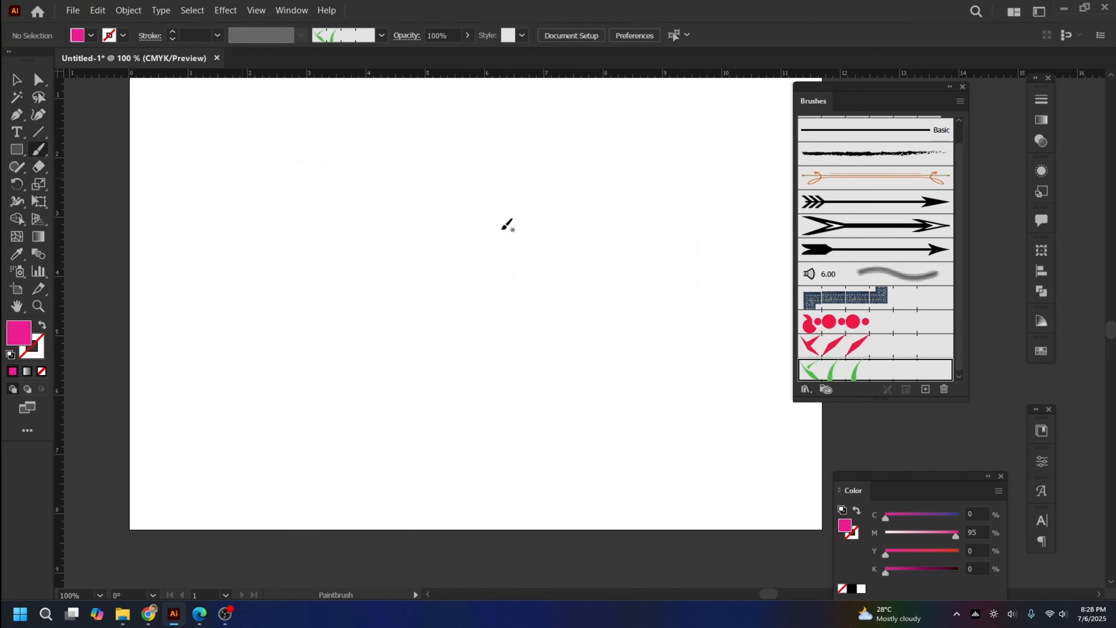
{"action": "left_click_drag", "start_coordinate": [464, 396], "coordinate": [425, 412]}
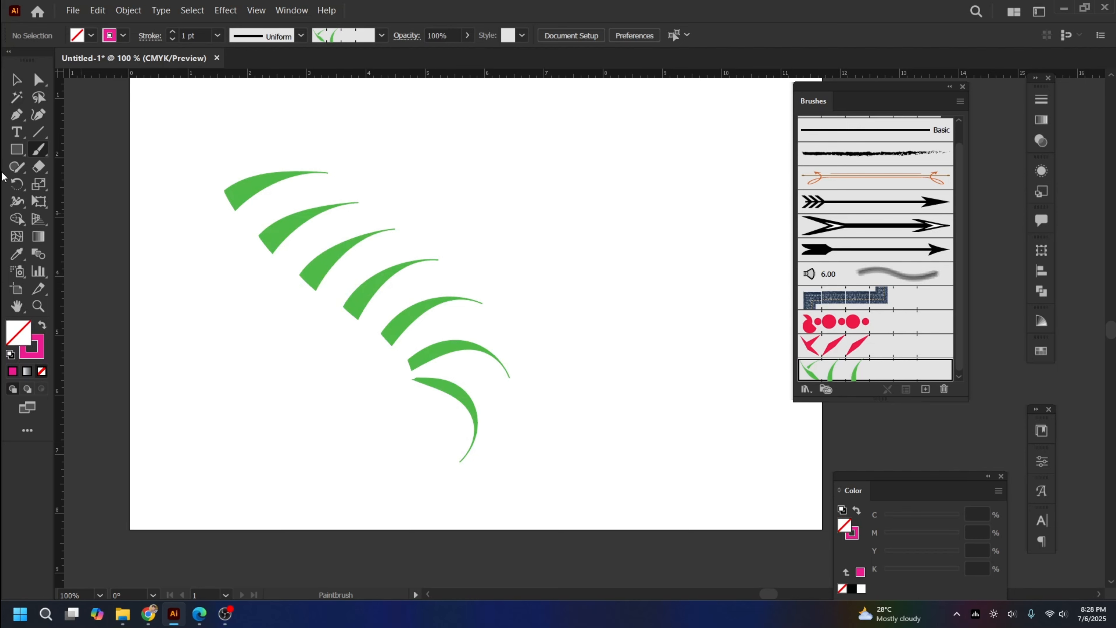
{"action": "key", "text": "ctrl+z"}
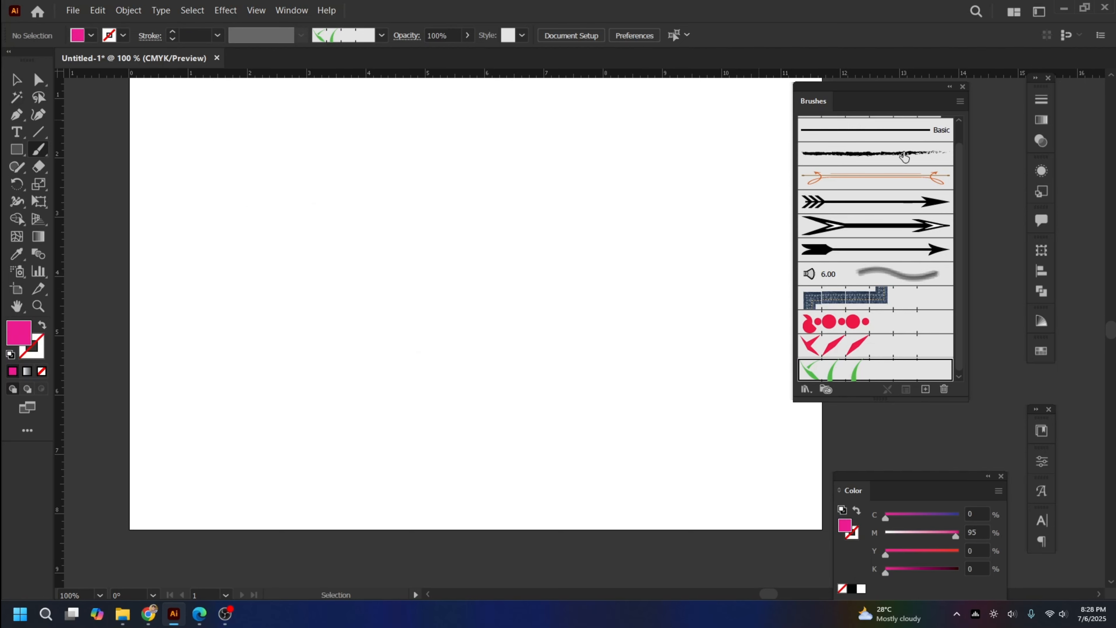
Step: Paint a curved magenta stroke across the middle of the artboard with the 5 pt. Round brush
{"action": "scroll", "coordinate": [885, 251], "scroll_direction": "up", "scroll_amount": 2}
{"action": "left_click", "coordinate": [810, 128]}
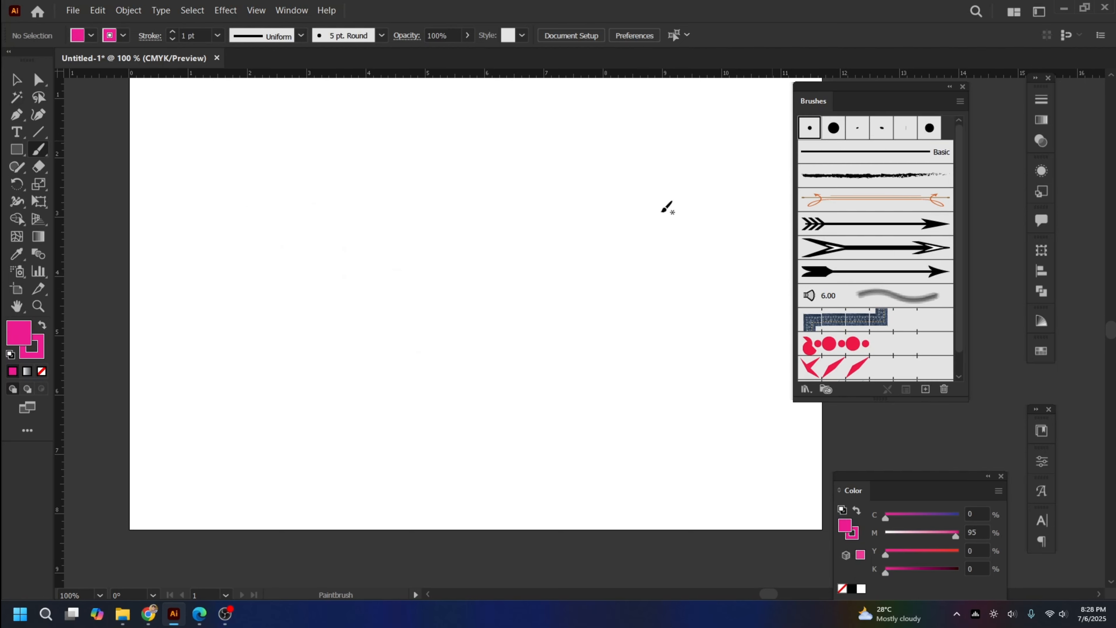
{"action": "left_click_drag", "start_coordinate": [263, 225], "coordinate": [547, 288]}
{"action": "key", "text": "/"}
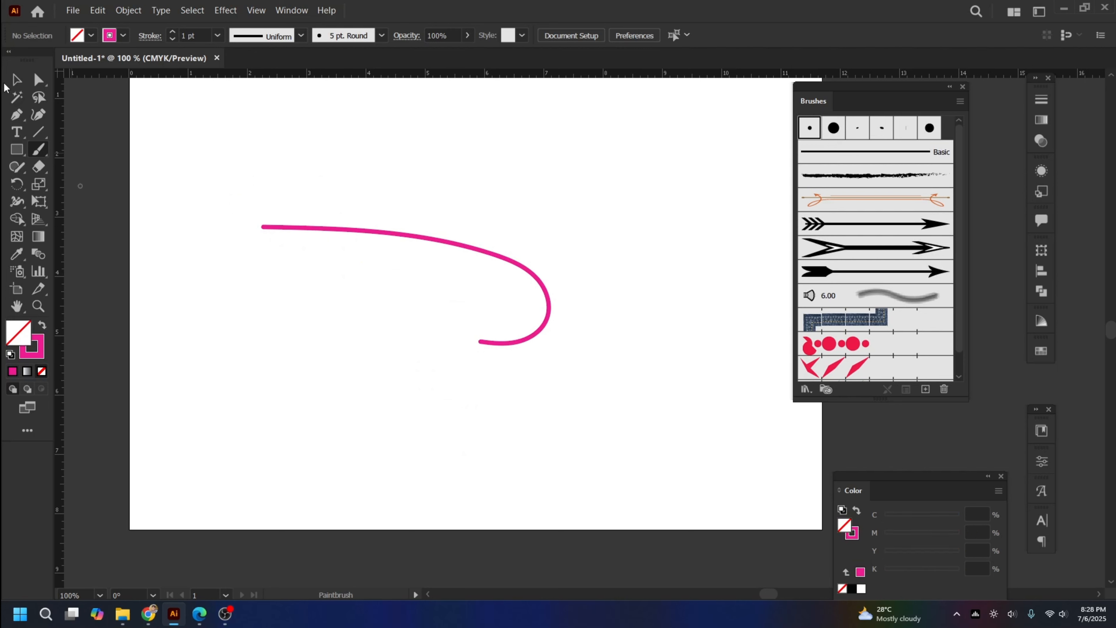
Step: Enlarge the curved magenta stroke up and to the right, and delete it
{"action": "left_click", "coordinate": [19, 81]}
{"action": "left_click", "coordinate": [496, 255]}
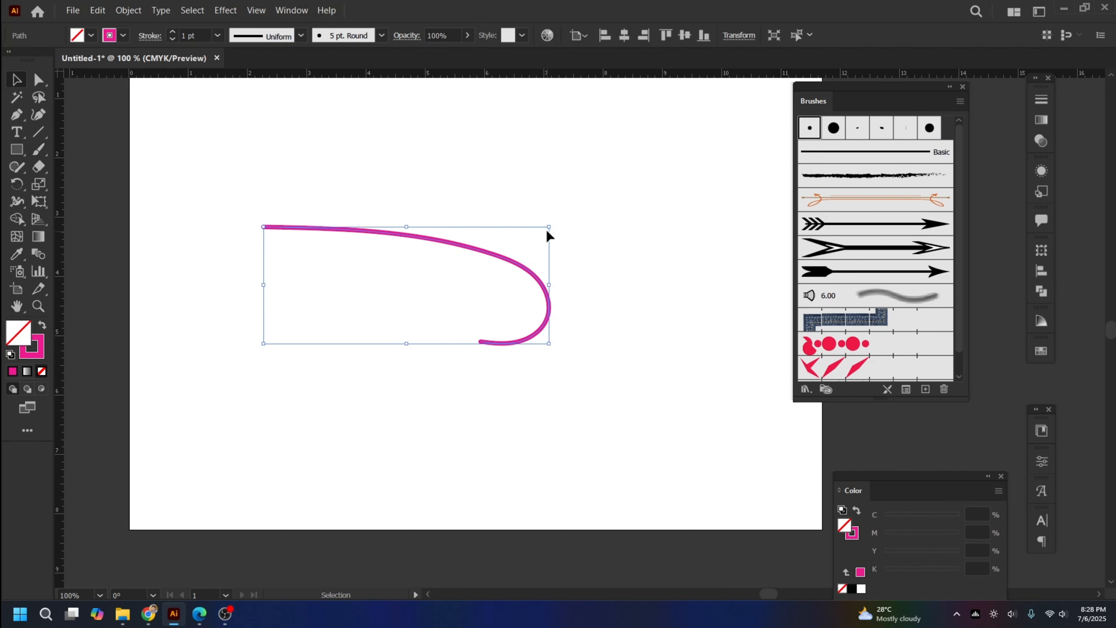
{"action": "left_click_drag", "start_coordinate": [550, 227], "coordinate": [689, 169]}
{"action": "key", "text": "Delete"}
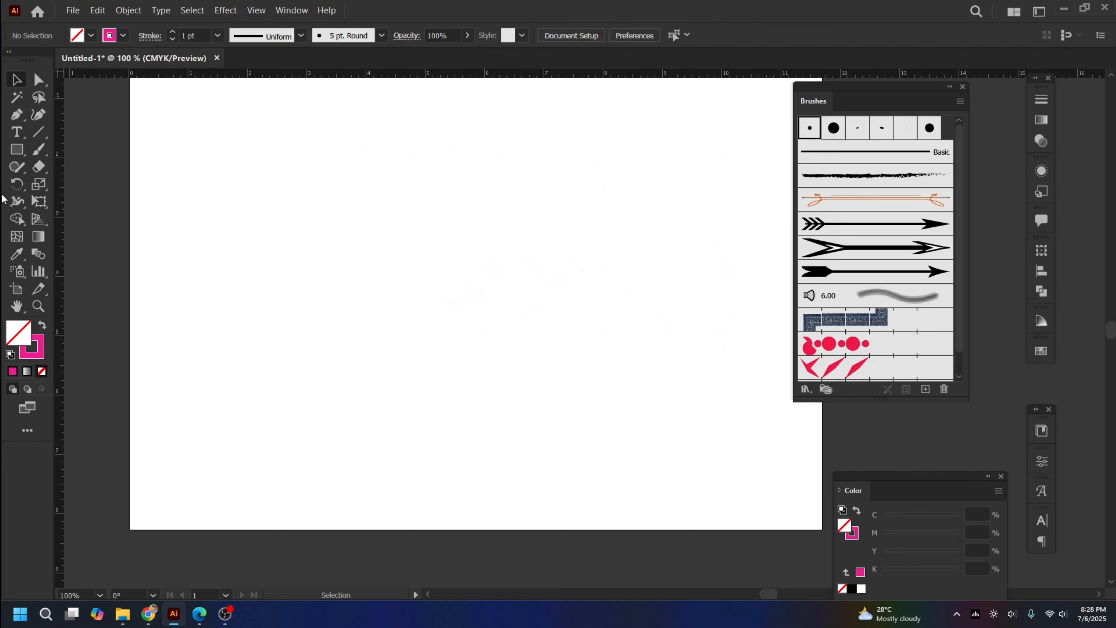
Step: Paint a diagonal magenta stroke across the artboard with the Blob Brush and select it
{"action": "left_click", "coordinate": [44, 154]}
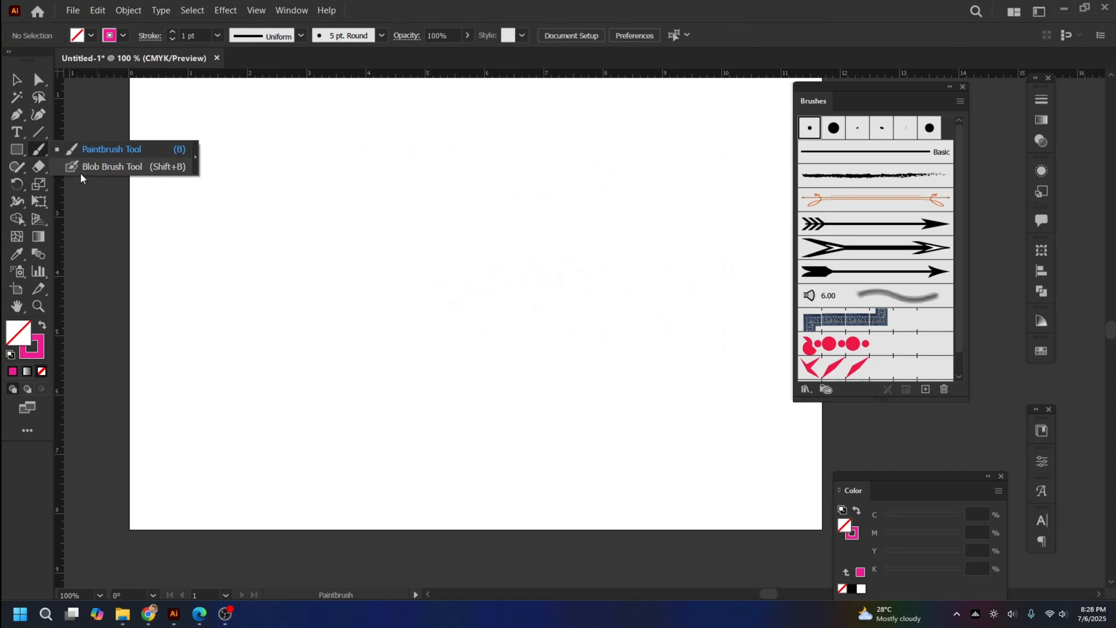
{"action": "left_click", "coordinate": [93, 170]}
{"action": "left_click_drag", "start_coordinate": [239, 243], "coordinate": [449, 381]}
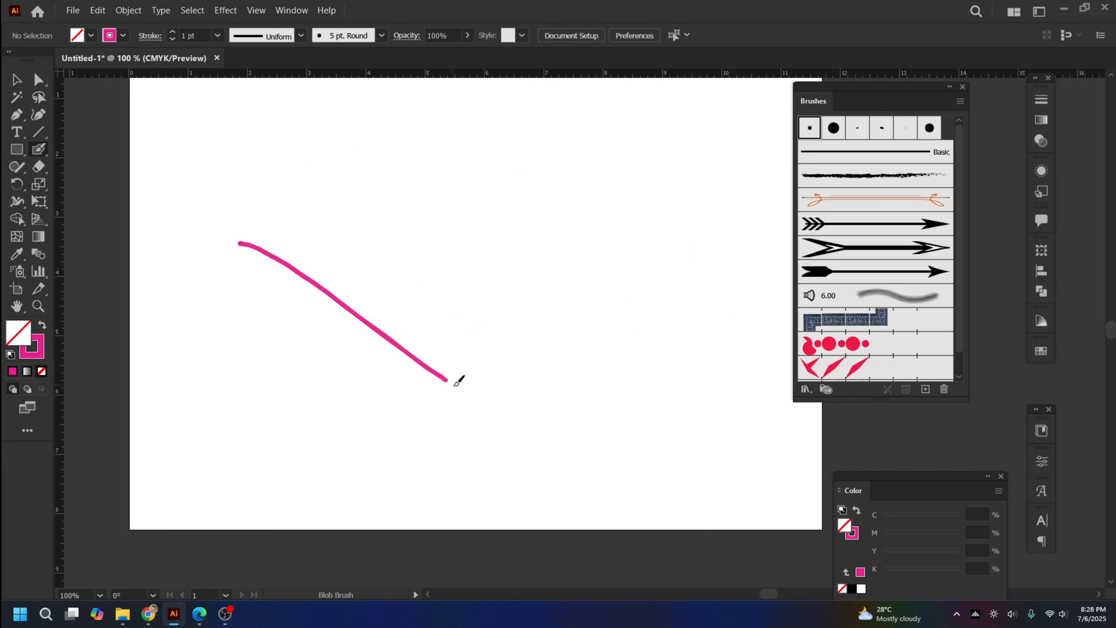
{"action": "key", "text": "v"}
{"action": "left_click_drag", "start_coordinate": [233, 195], "coordinate": [419, 377]}
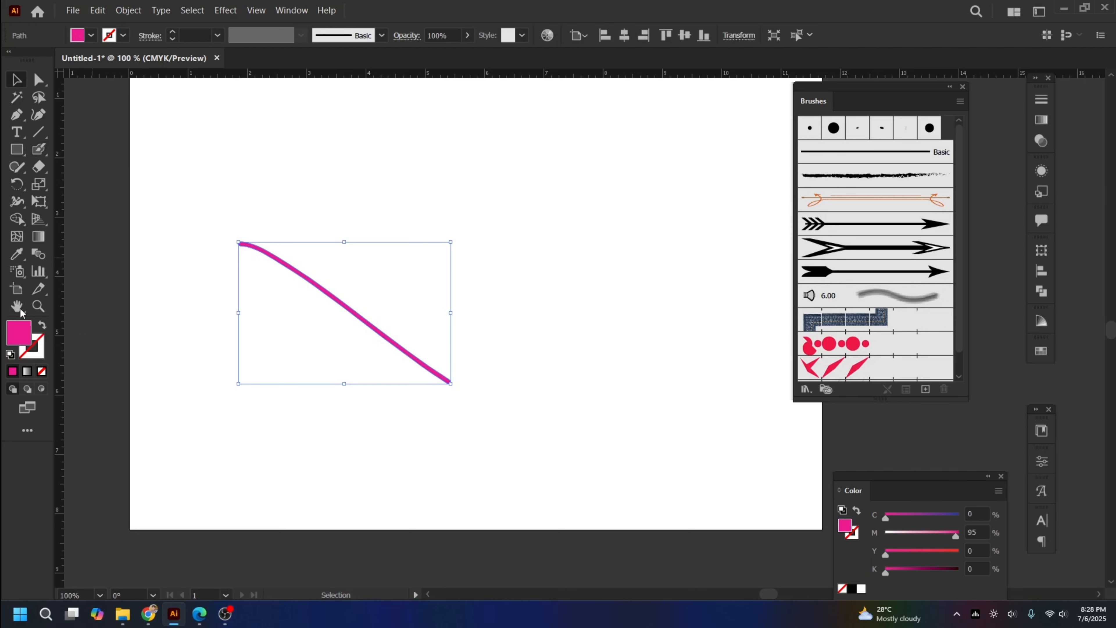
Step: Delete the selected diagonal magenta blob stroke from the artboard
{"action": "left_click", "coordinate": [39, 150]}
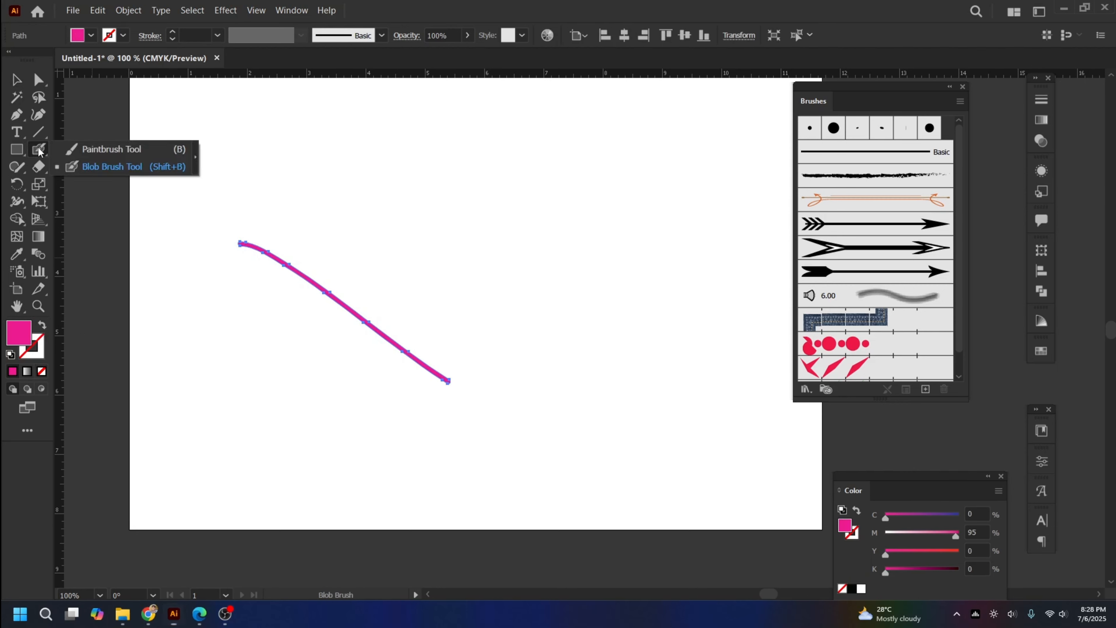
{"action": "left_click", "coordinate": [111, 170]}
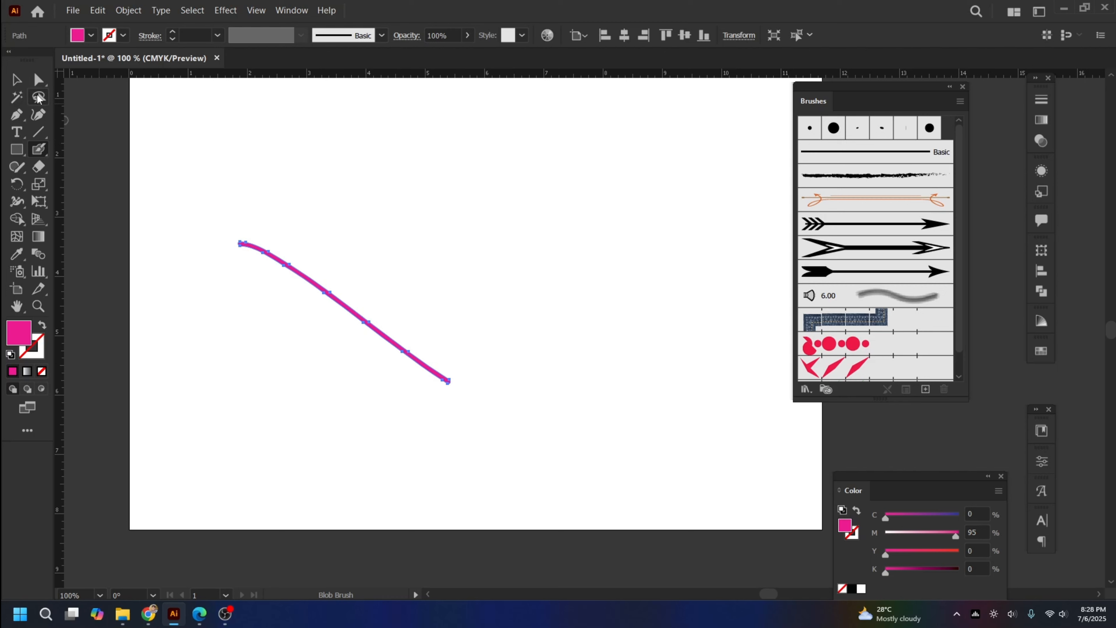
{"action": "left_click", "coordinate": [18, 80]}
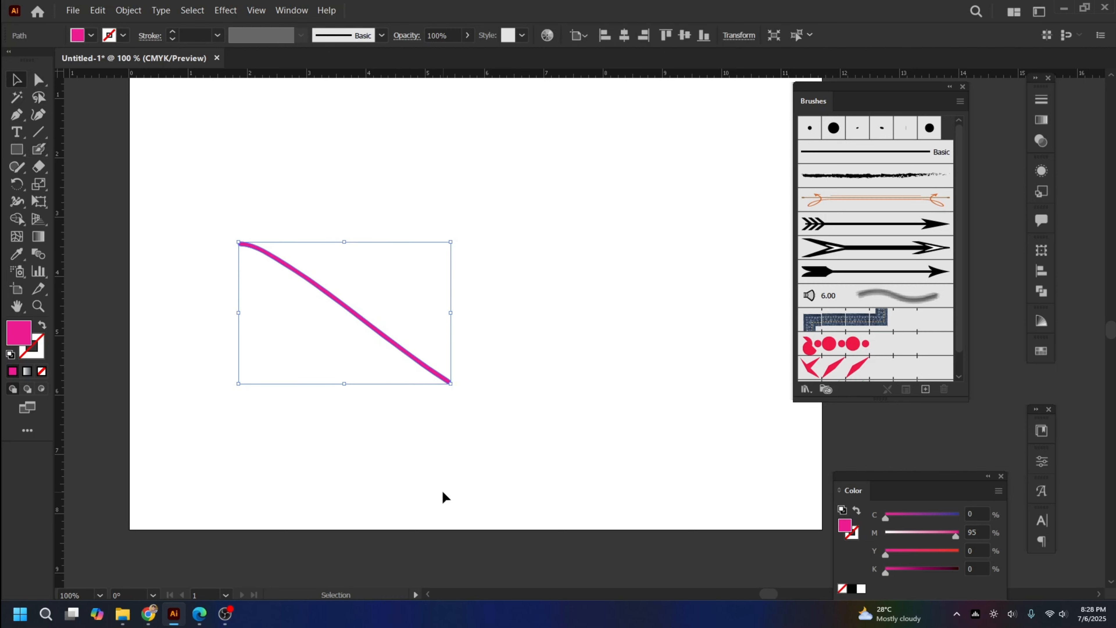
{"action": "key", "text": "Delete"}
Step: Paint a hook-shaped magenta stroke with the Paintbrush using the 5 pt. Round brush and select it
{"action": "right_click", "coordinate": [38, 149]}
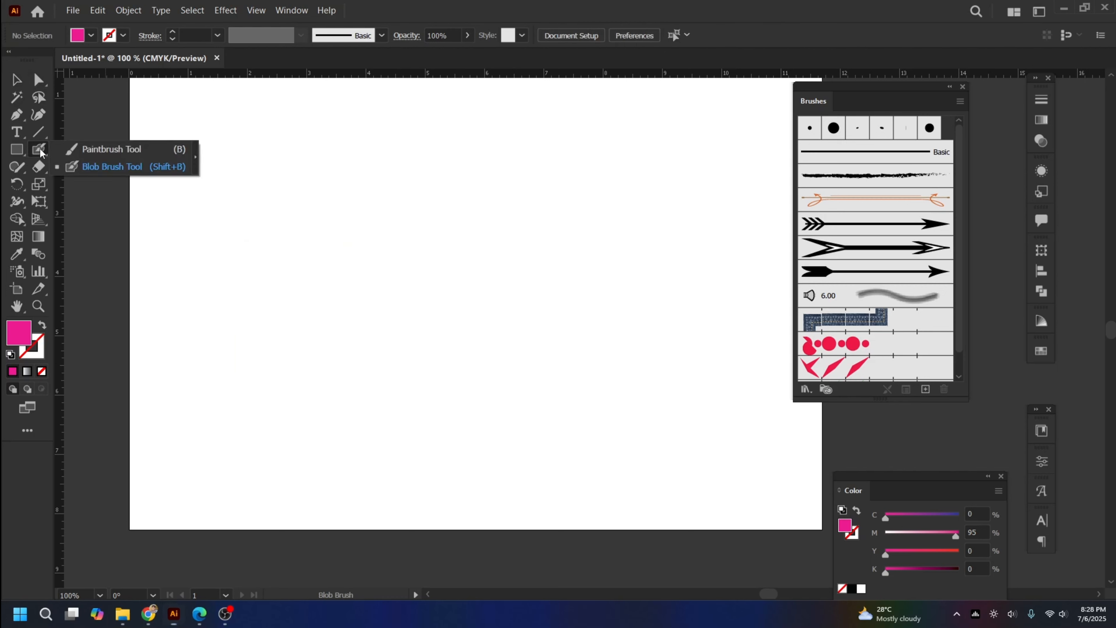
{"action": "left_click", "coordinate": [94, 147]}
{"action": "mouse_move", "coordinate": [315, 220]}
{"action": "left_mouse_down"}
{"action": "mouse_move", "coordinate": [356, 247]}
{"action": "mouse_move", "coordinate": [447, 353]}
{"action": "mouse_move", "coordinate": [387, 364]}
{"action": "left_mouse_up"}
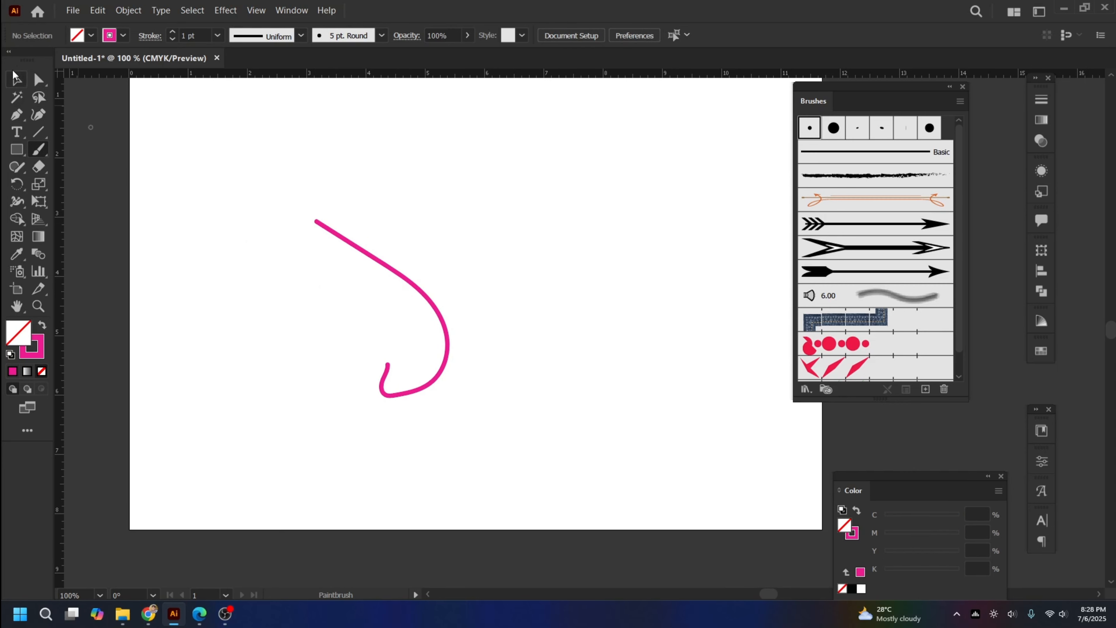
{"action": "left_click", "coordinate": [8, 82]}
{"action": "left_click_drag", "start_coordinate": [249, 182], "coordinate": [486, 470]}
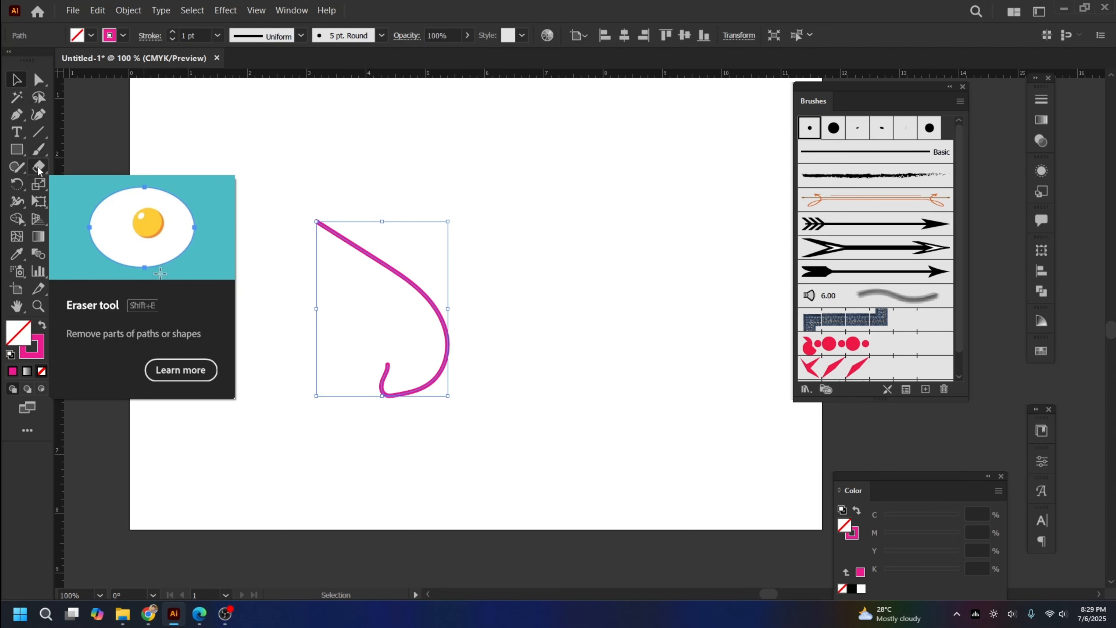
Step: Recolor the hook-shaped stroke to a blue-violet of about C 65, M 58, Y 0, K 0, and delete it
{"action": "left_click", "coordinate": [39, 149]}
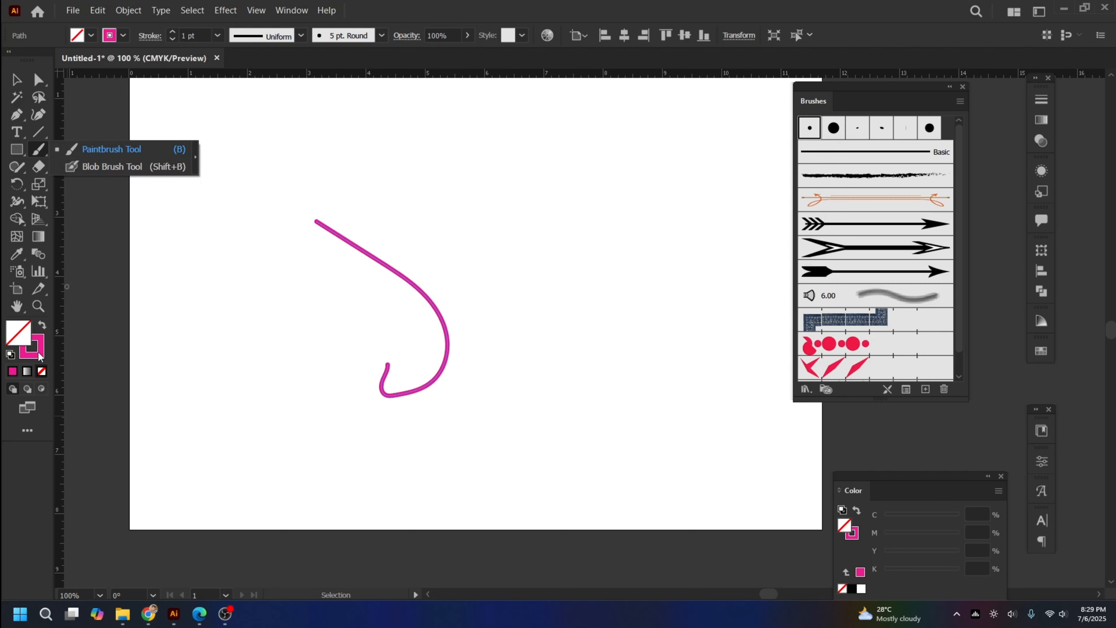
{"action": "left_click", "coordinate": [39, 356]}
{"action": "left_click", "coordinate": [26, 80]}
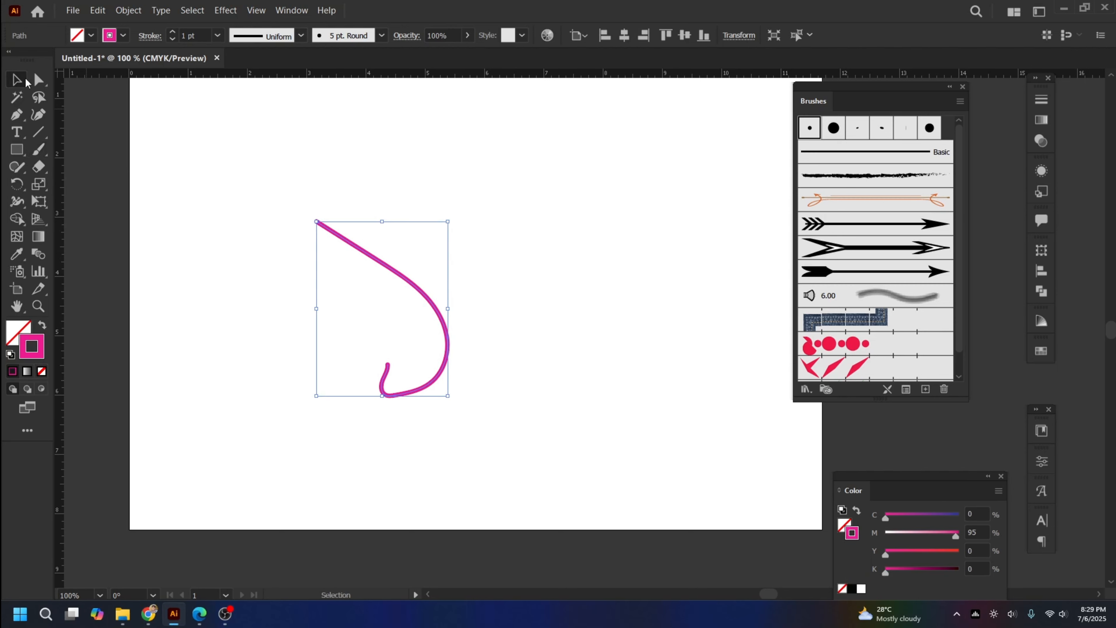
{"action": "left_click_drag", "start_coordinate": [258, 131], "coordinate": [552, 528]}
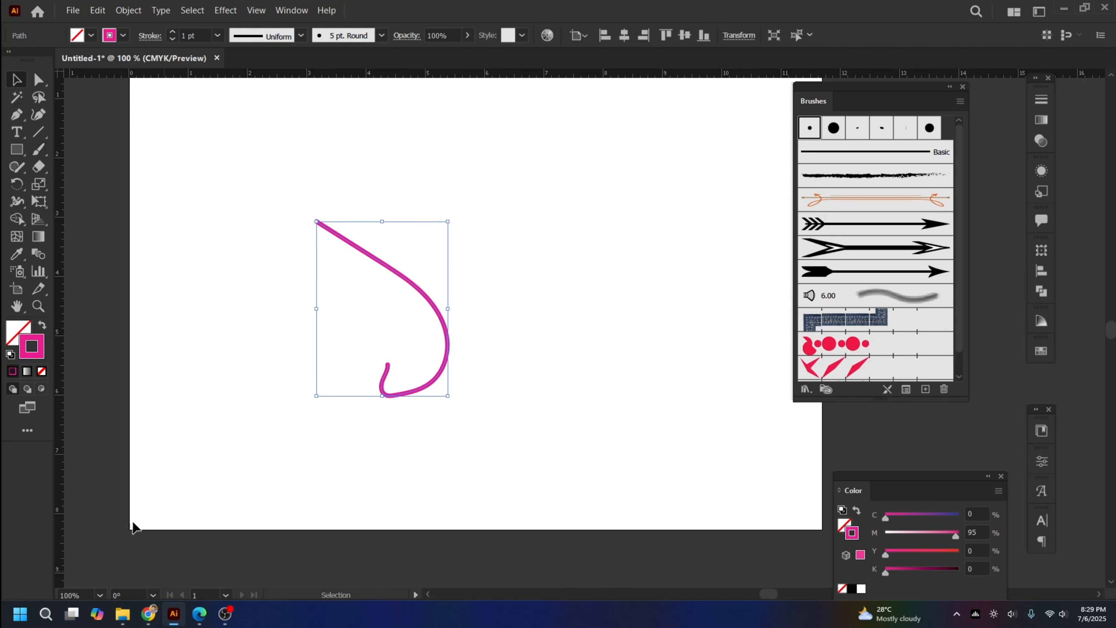
{"action": "double_click", "coordinate": [39, 346]}
{"action": "left_click_drag", "start_coordinate": [434, 344], "coordinate": [459, 245]}
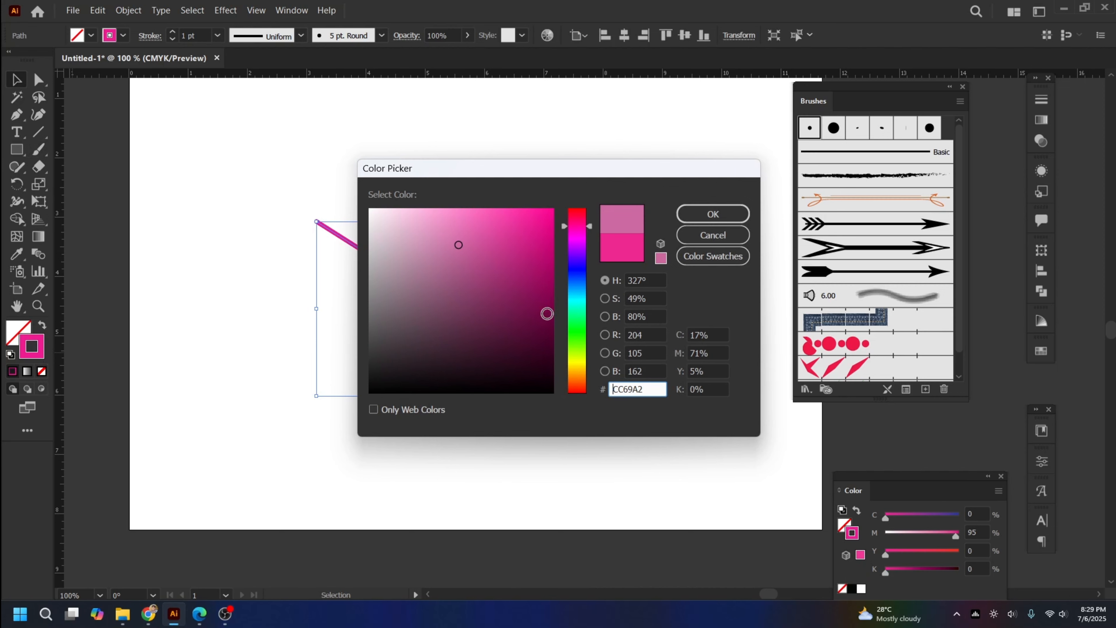
{"action": "left_click", "coordinate": [577, 279]}
{"action": "left_click", "coordinate": [713, 214]}
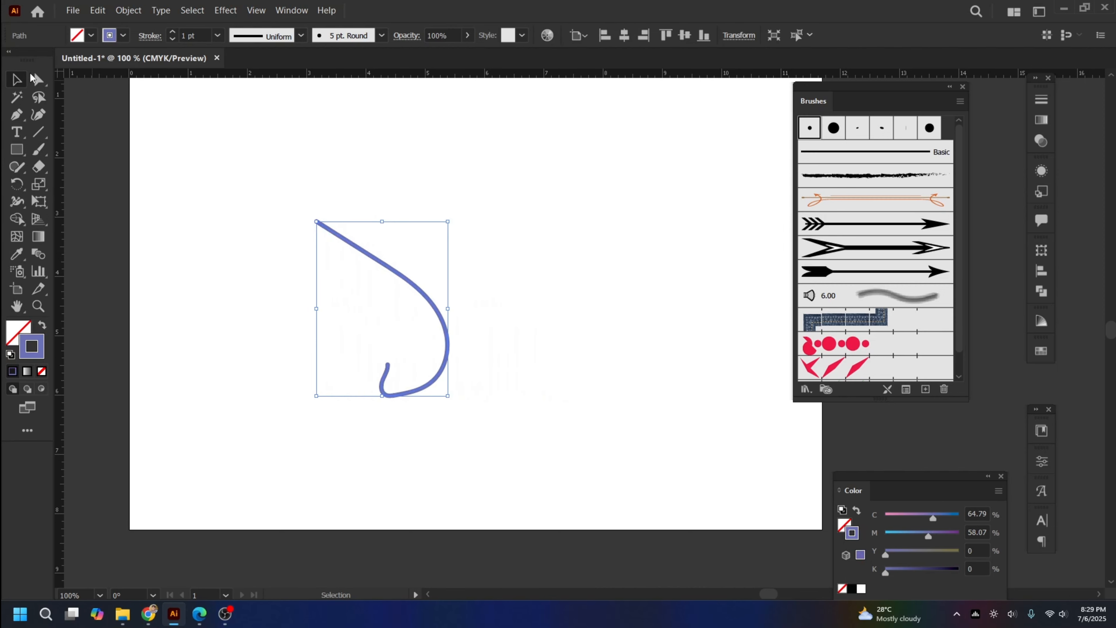
{"action": "left_click_drag", "start_coordinate": [288, 156], "coordinate": [586, 501]}
{"action": "key", "text": "Delete"}
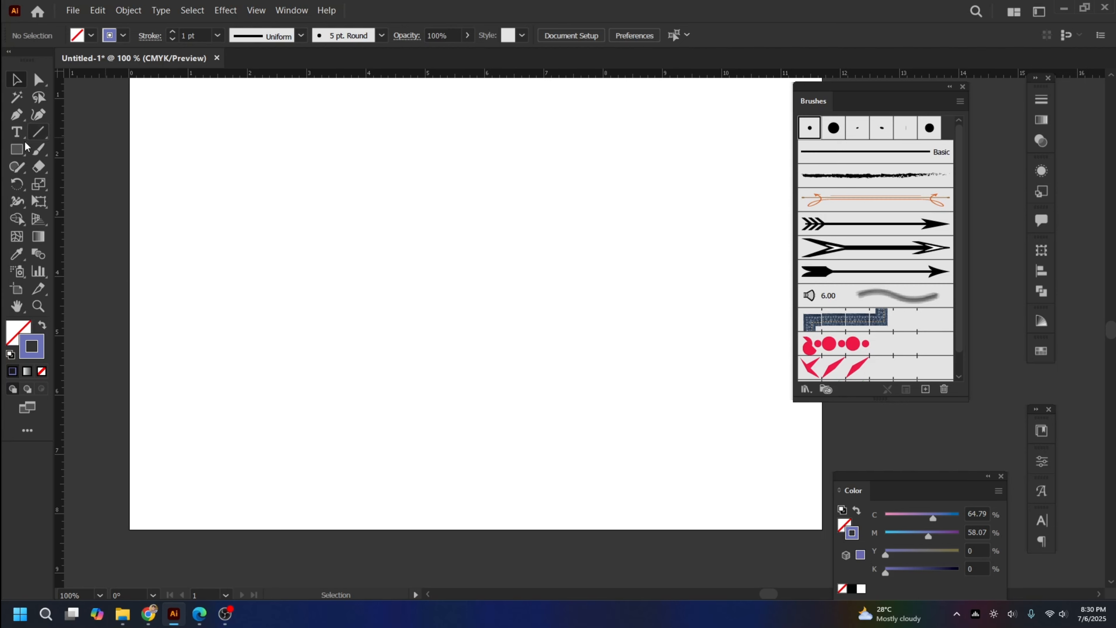
Step: Activate the Rectangle tool
{"action": "left_click", "coordinate": [18, 151]}
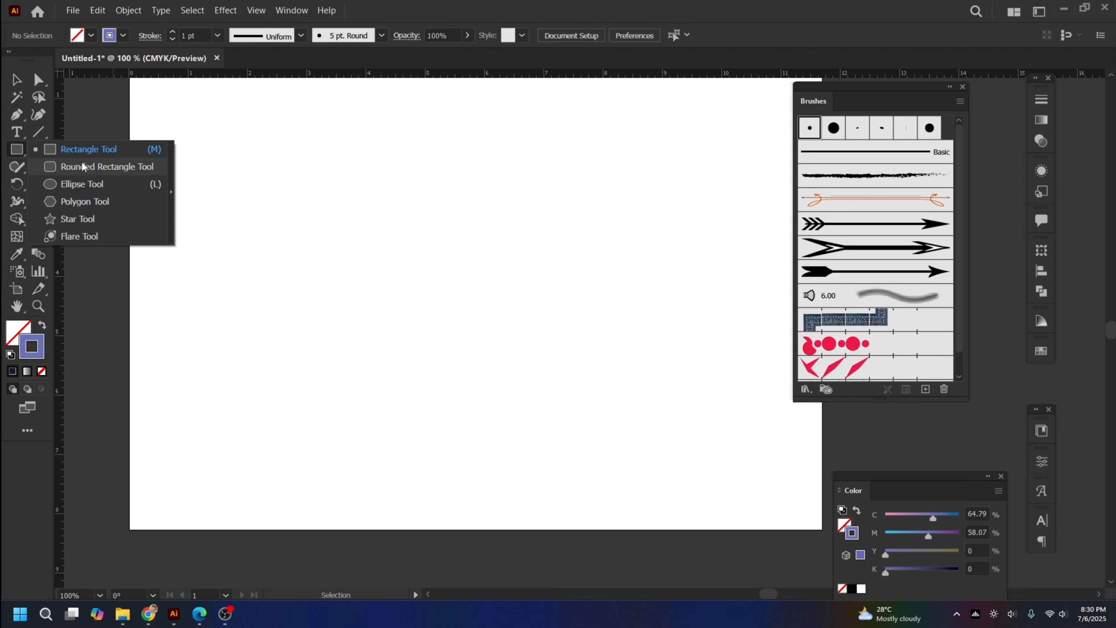
{"action": "left_click", "coordinate": [15, 151]}
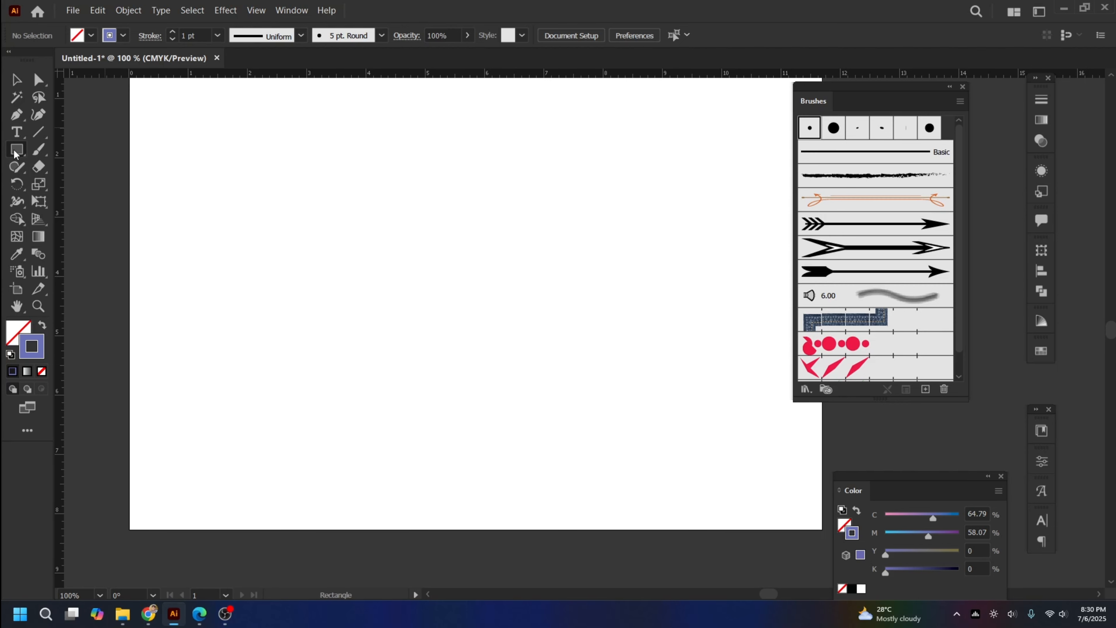